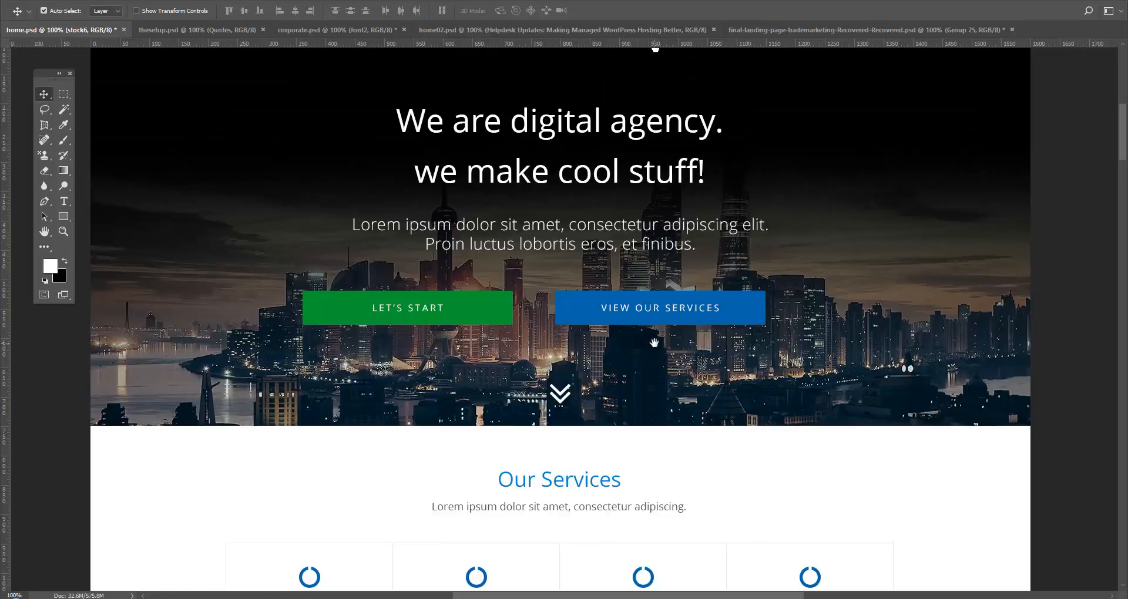
# - Examine the home page's hero section from the logo and navigation down to the scroll-down arrow
pyautogui.scroll(3, 654, 342)
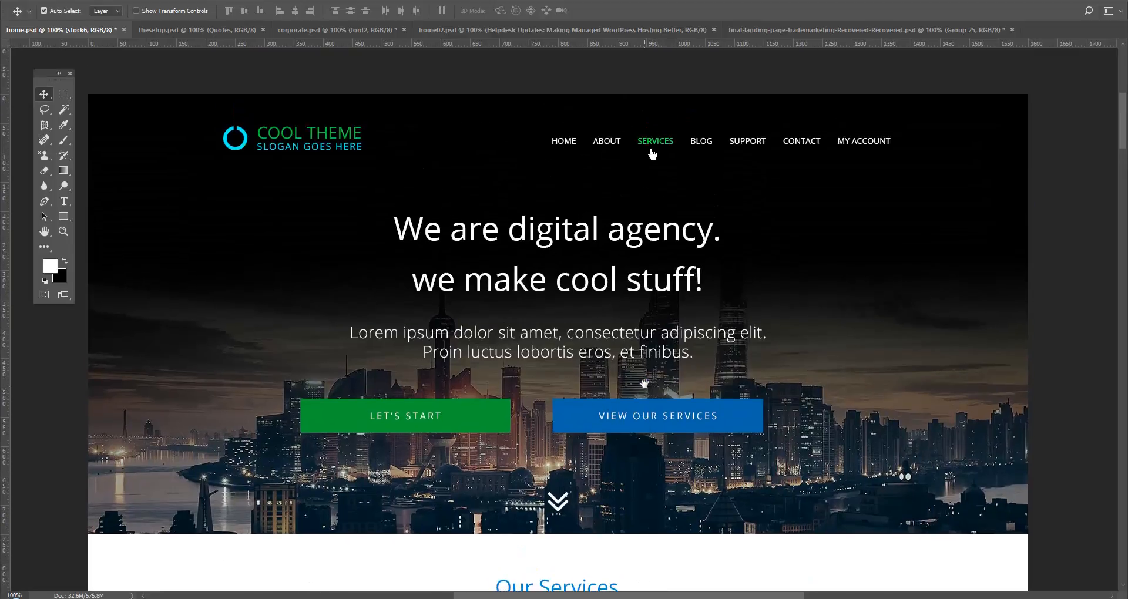
pyautogui.scroll(-1, 623, 356)
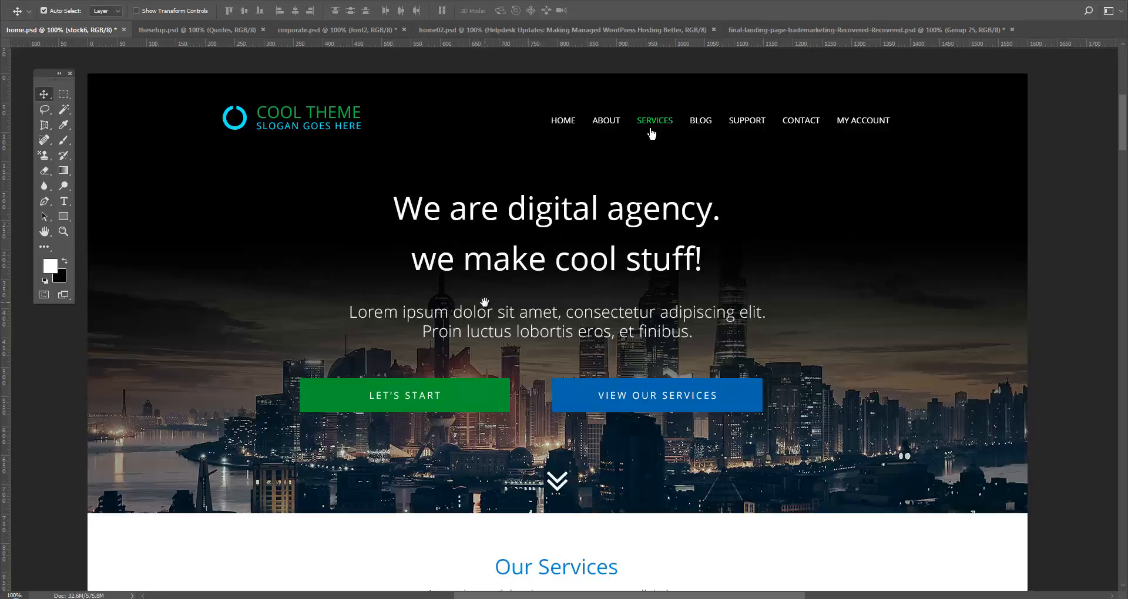
pyautogui.moveTo(578, 327); pyautogui.dragTo(581, 299)
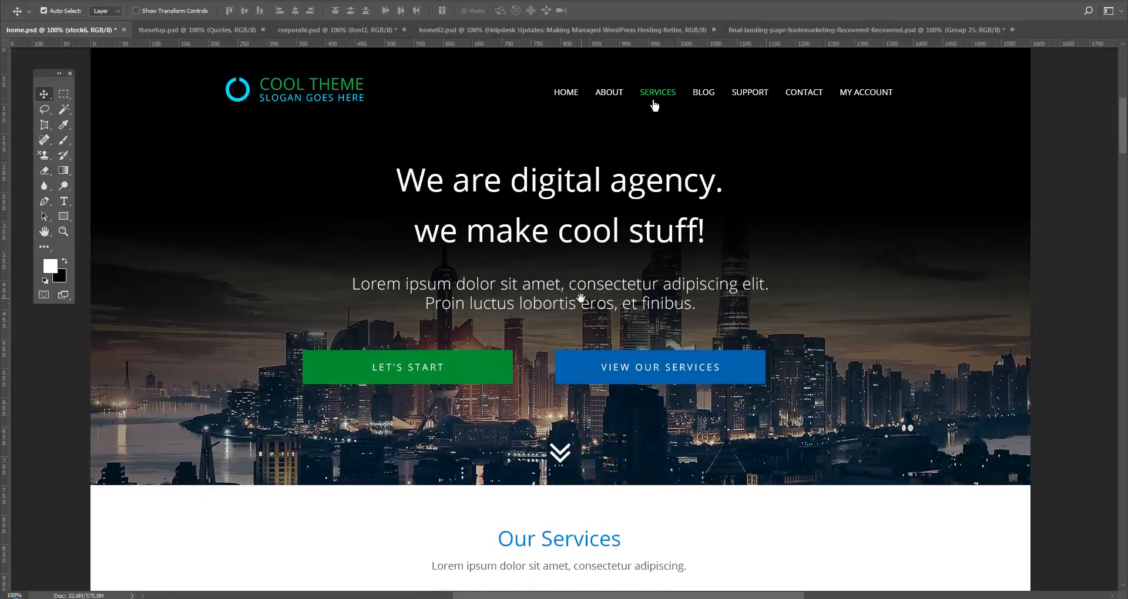
pyautogui.moveTo(568, 367); pyautogui.dragTo(568, 337)
pyautogui.moveTo(578, 375); pyautogui.dragTo(578, 364)
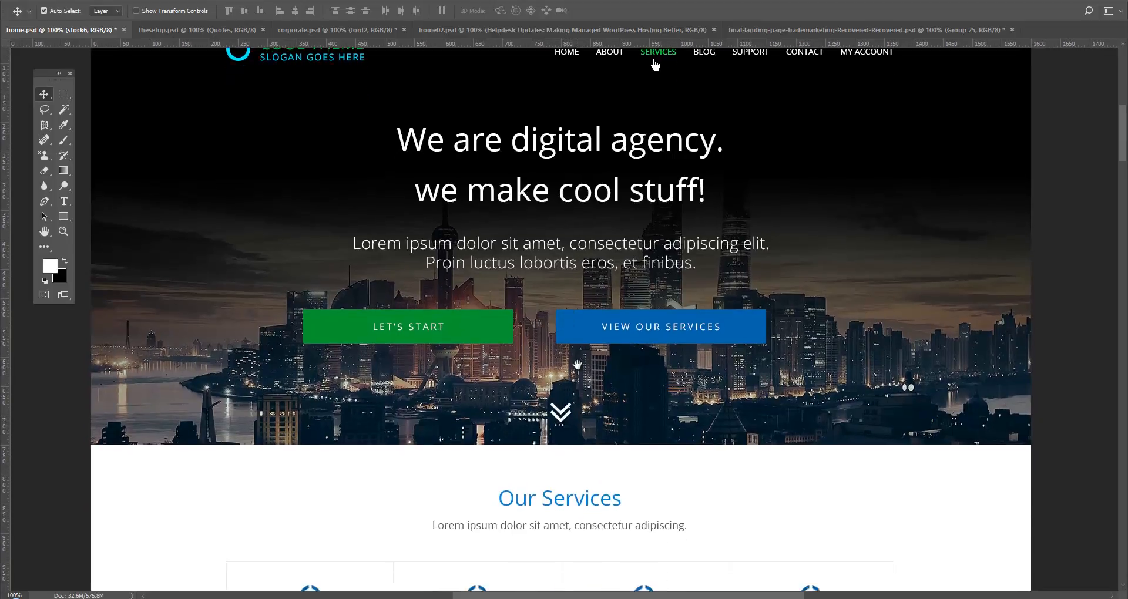
pyautogui.moveTo(578, 434); pyautogui.dragTo(578, 401)
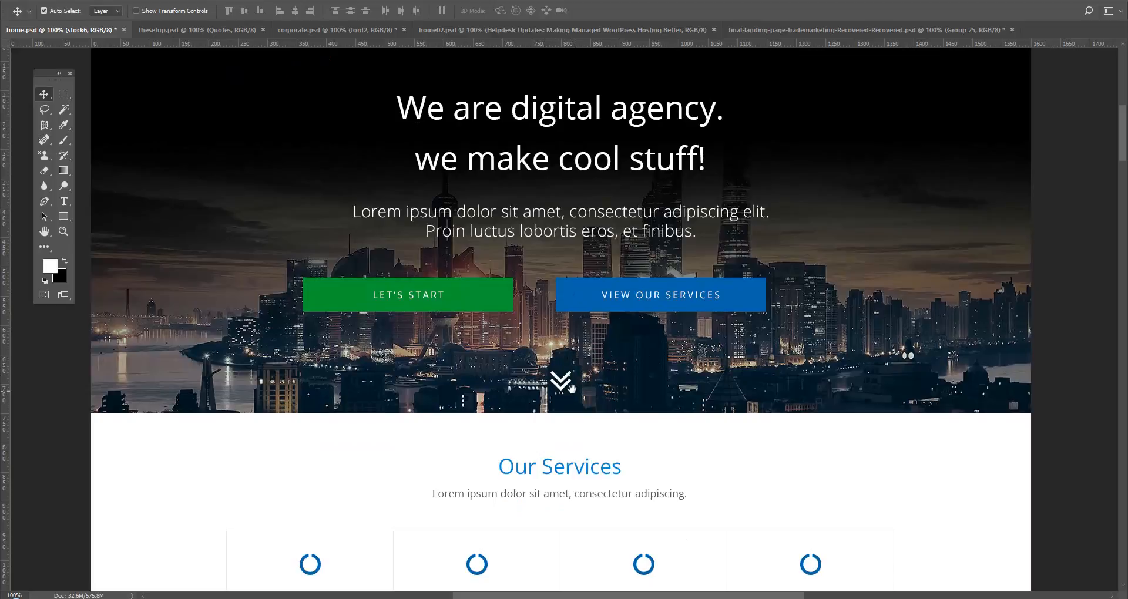
# - Move the double-down arrow icon slightly upward in the hero section and save the document
pyautogui.click(563, 392)
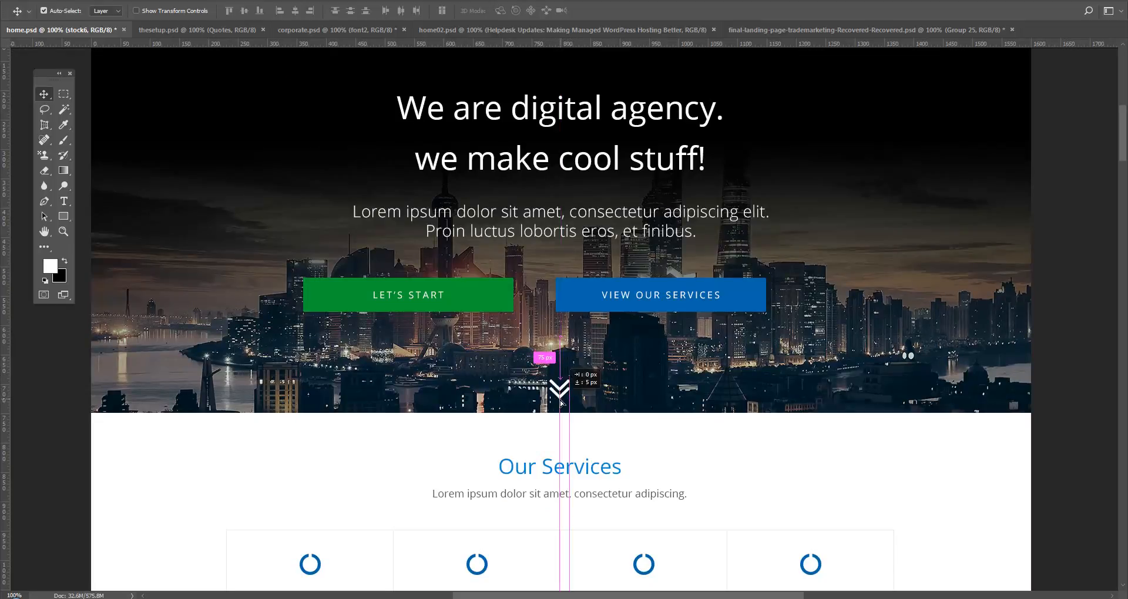
pyautogui.rightClick(575, 432)
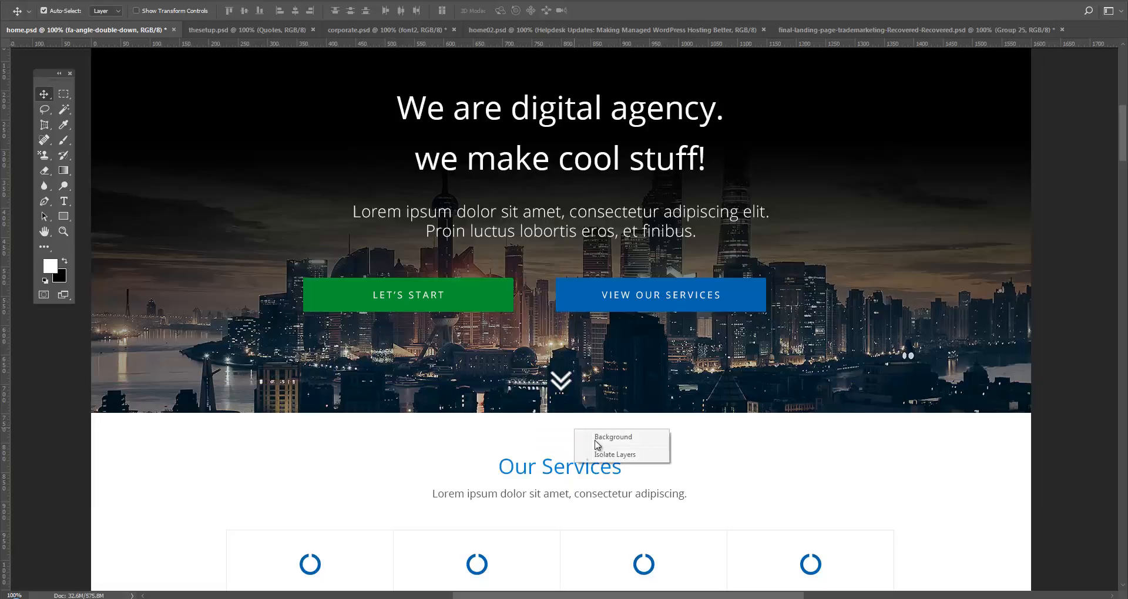
pyautogui.click(605, 453)
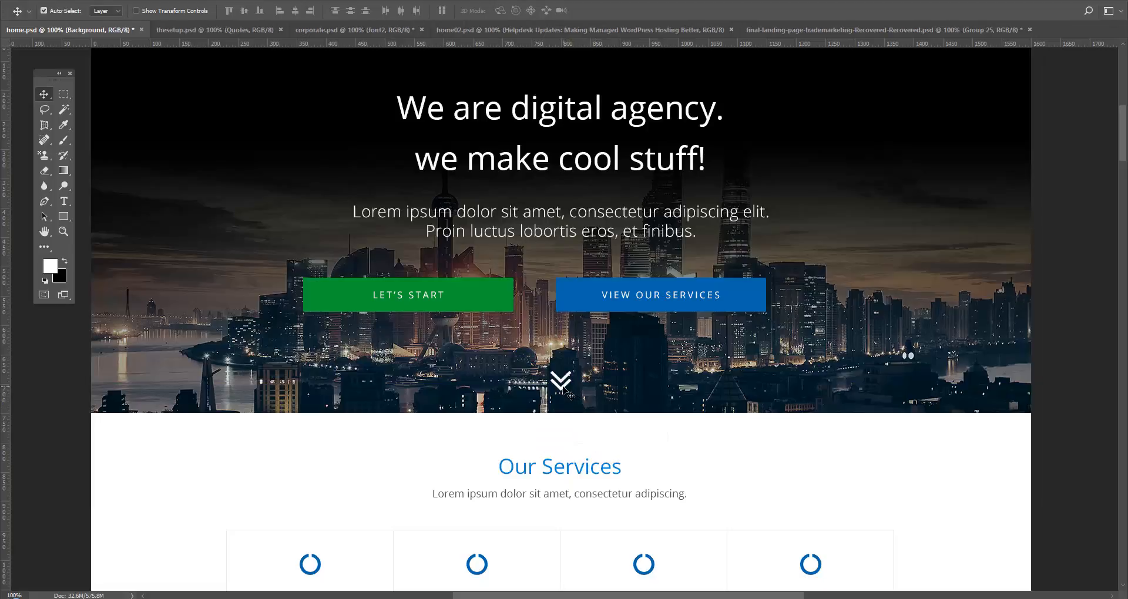
pyautogui.keyDown('shift'); pyautogui.click(566, 388); pyautogui.keyUp('shift')
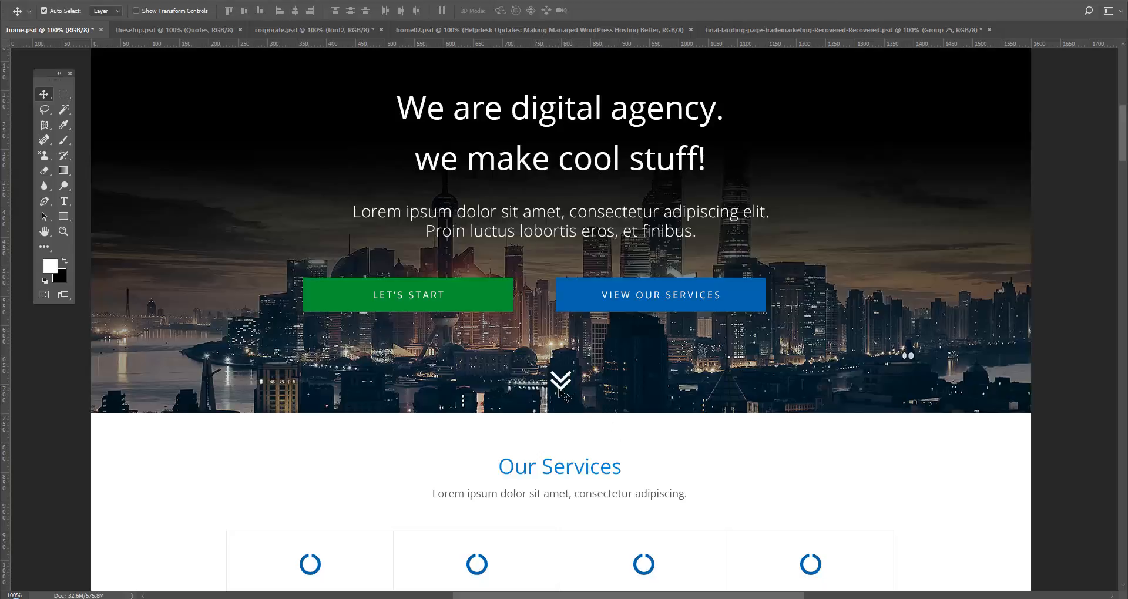
pyautogui.moveTo(561, 389); pyautogui.dragTo(562, 384)
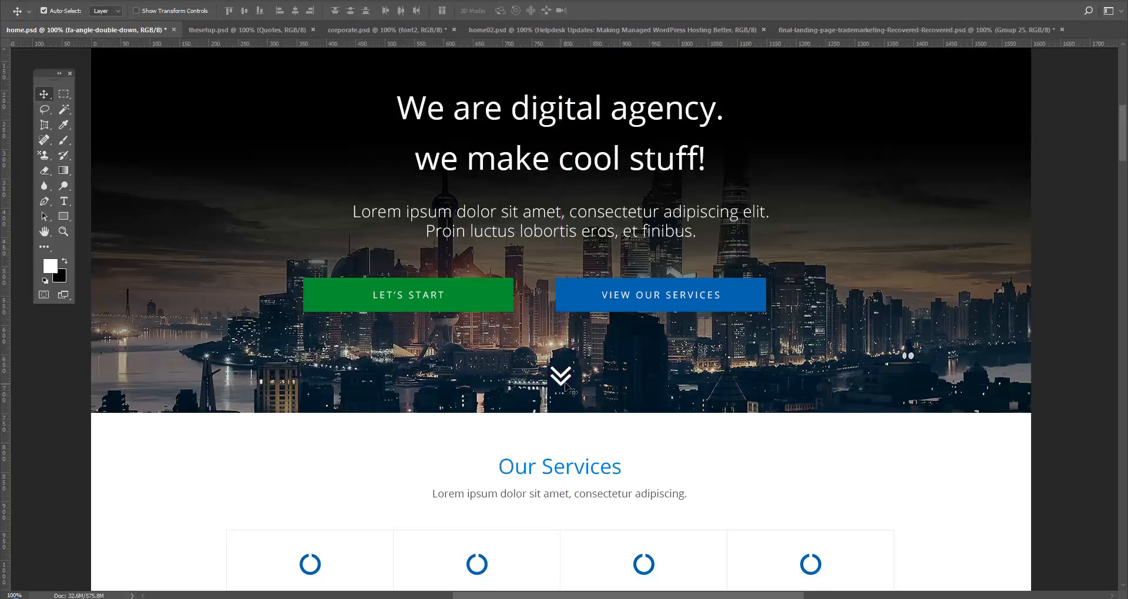
pyautogui.press('space')
pyautogui.moveTo(588, 301); pyautogui.dragTo(602, 351)
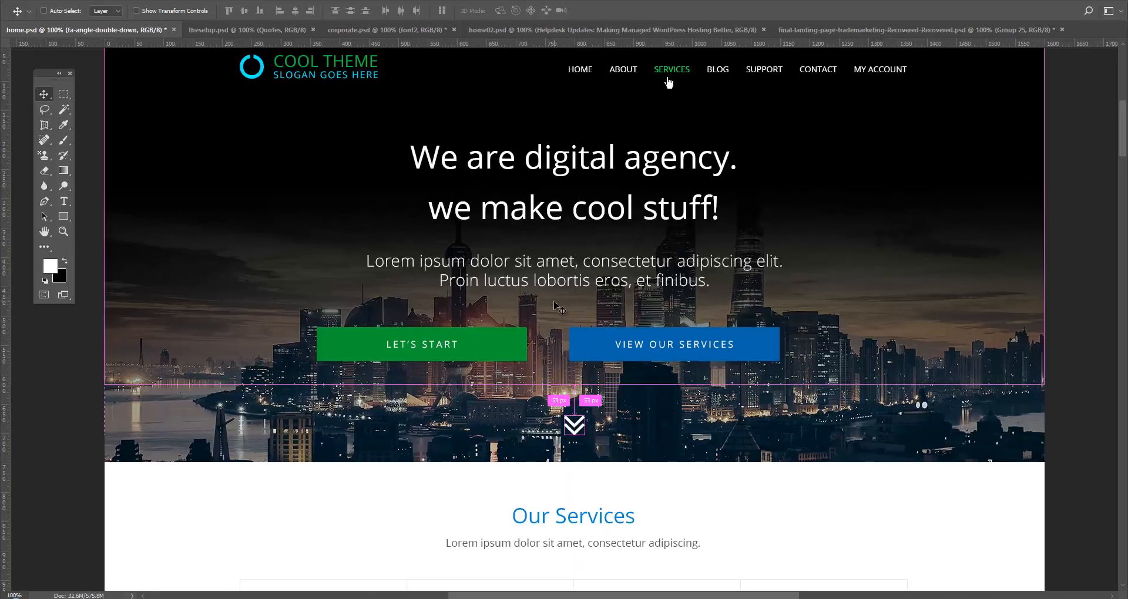
pyautogui.hotkey('ctrl', 's')
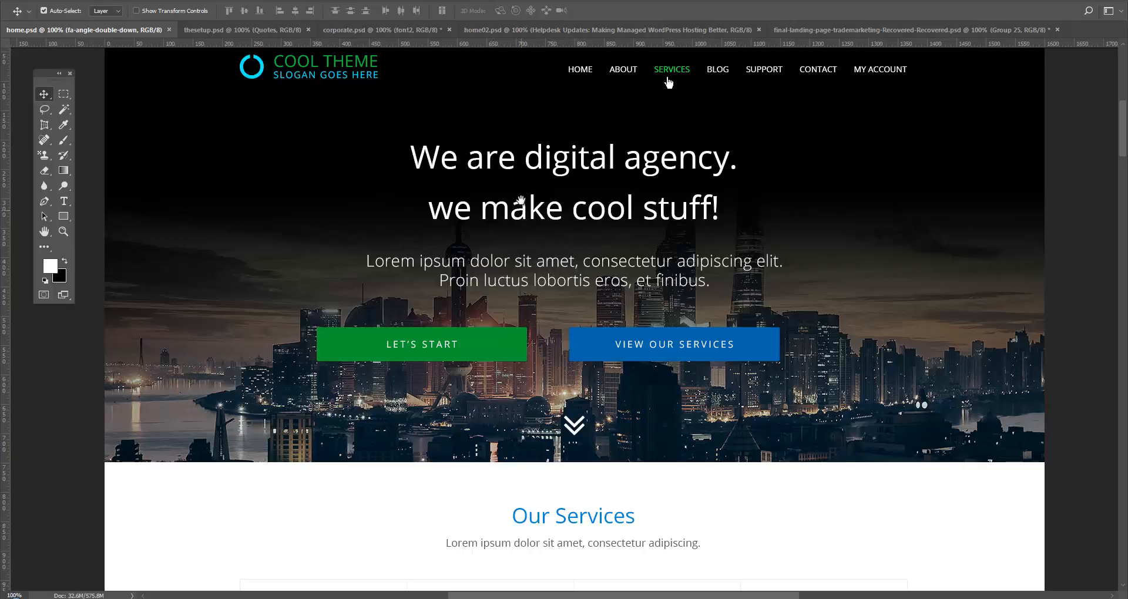
# - Review the hero layout, including the header, headline, tagline, two call-to-action buttons and the start of Our Services
pyautogui.moveTo(520, 204); pyautogui.dragTo(510, 259)
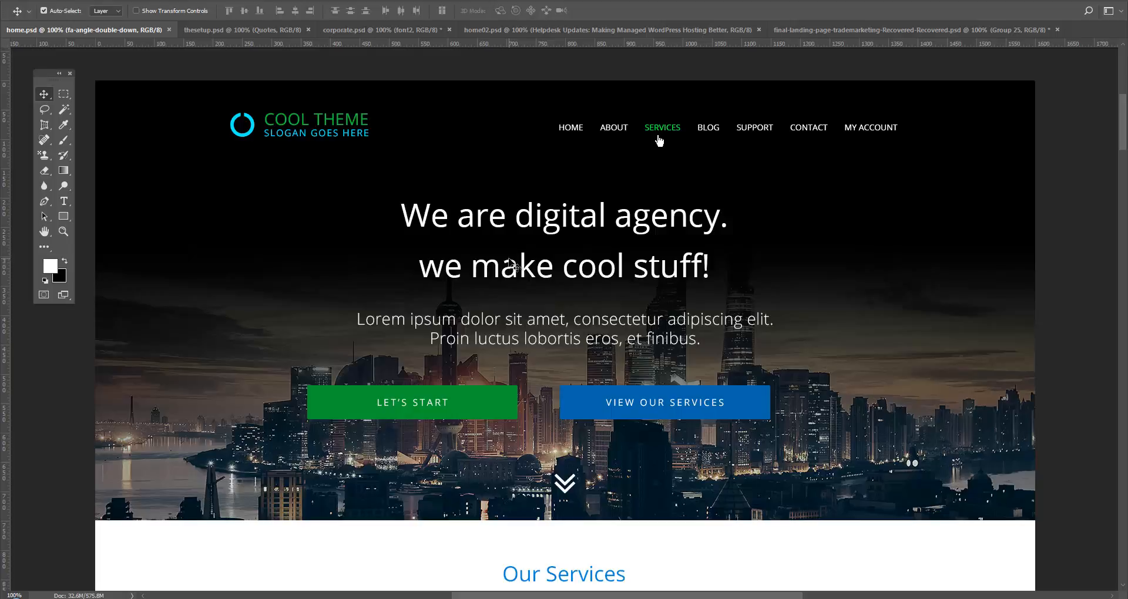
pyautogui.moveTo(522, 266); pyautogui.dragTo(536, 240)
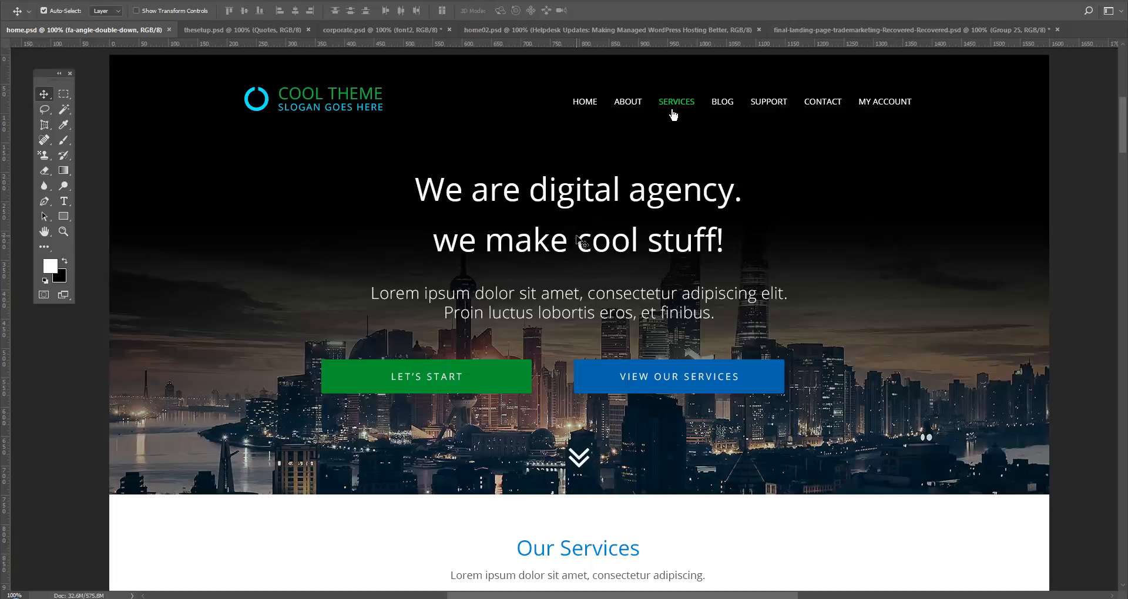
pyautogui.moveTo(1124, 147); pyautogui.dragTo(1124, 150)
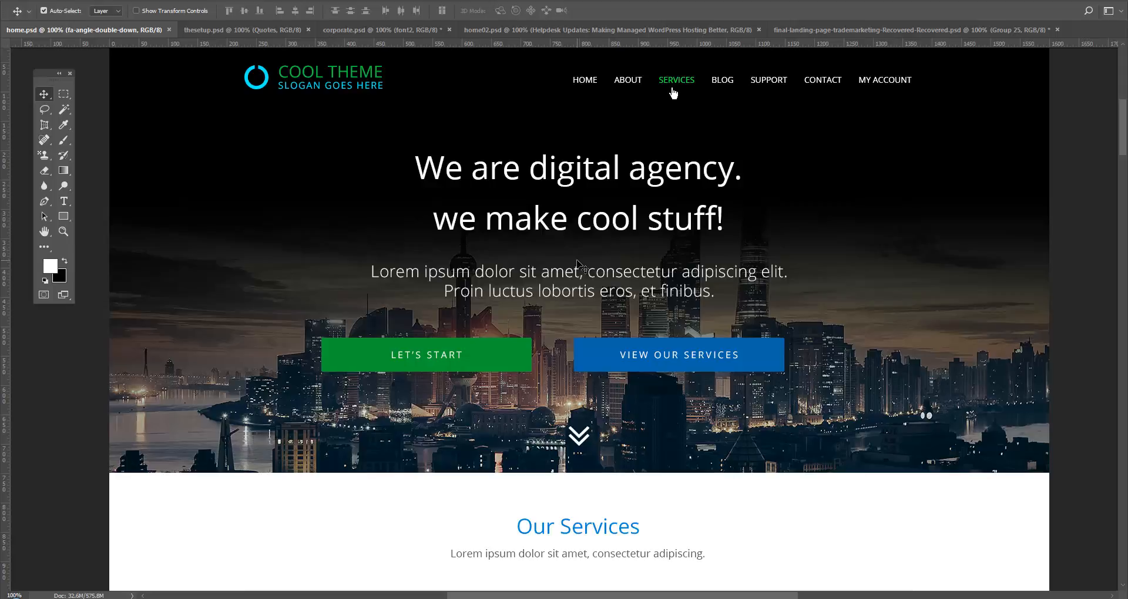
pyautogui.moveTo(617, 334); pyautogui.dragTo(620, 322)
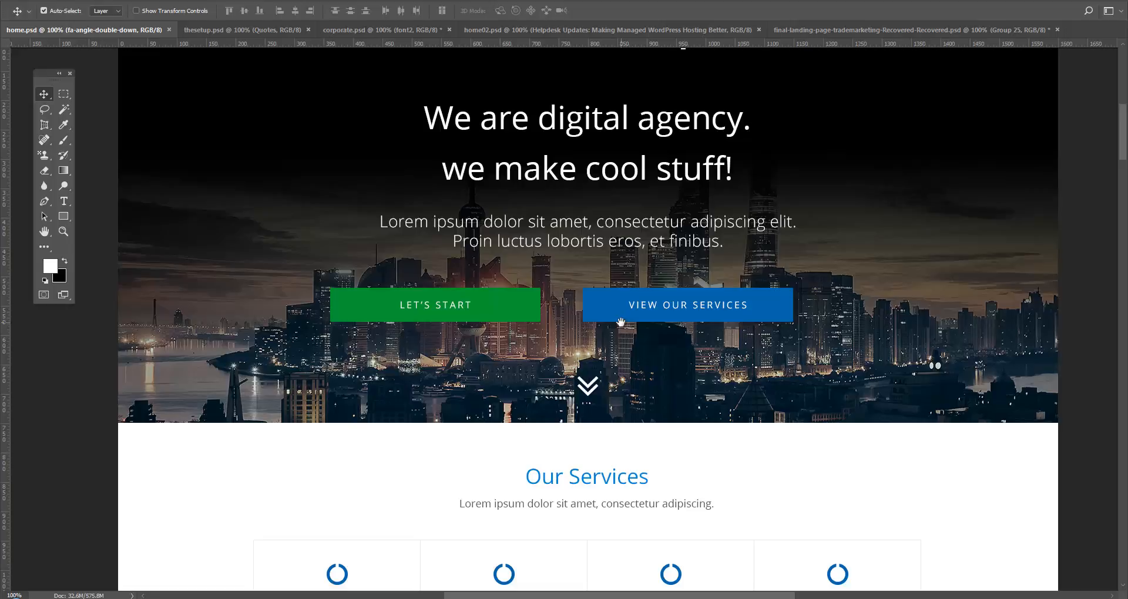
pyautogui.scroll(-2, 620, 322)
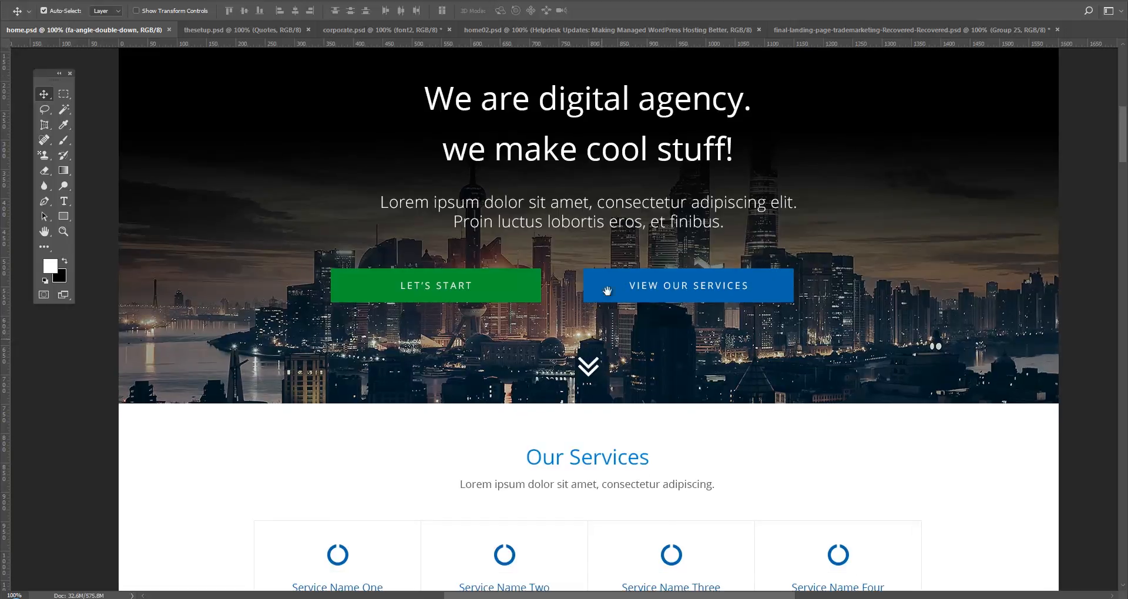
pyautogui.moveTo(600, 339); pyautogui.dragTo(585, 397)
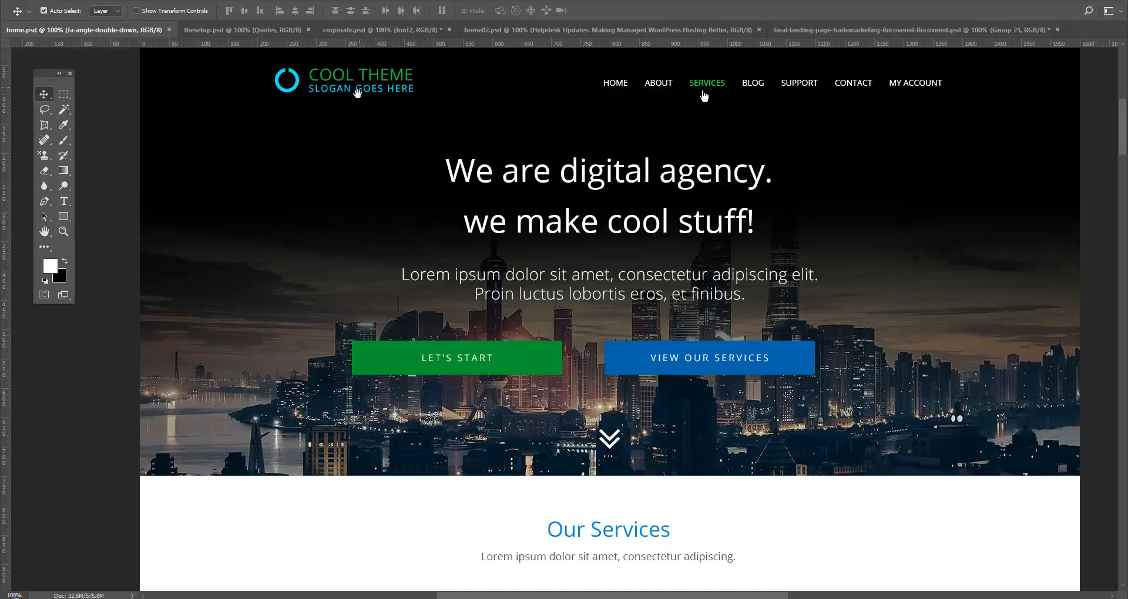
pyautogui.moveTo(576, 357); pyautogui.dragTo(568, 319)
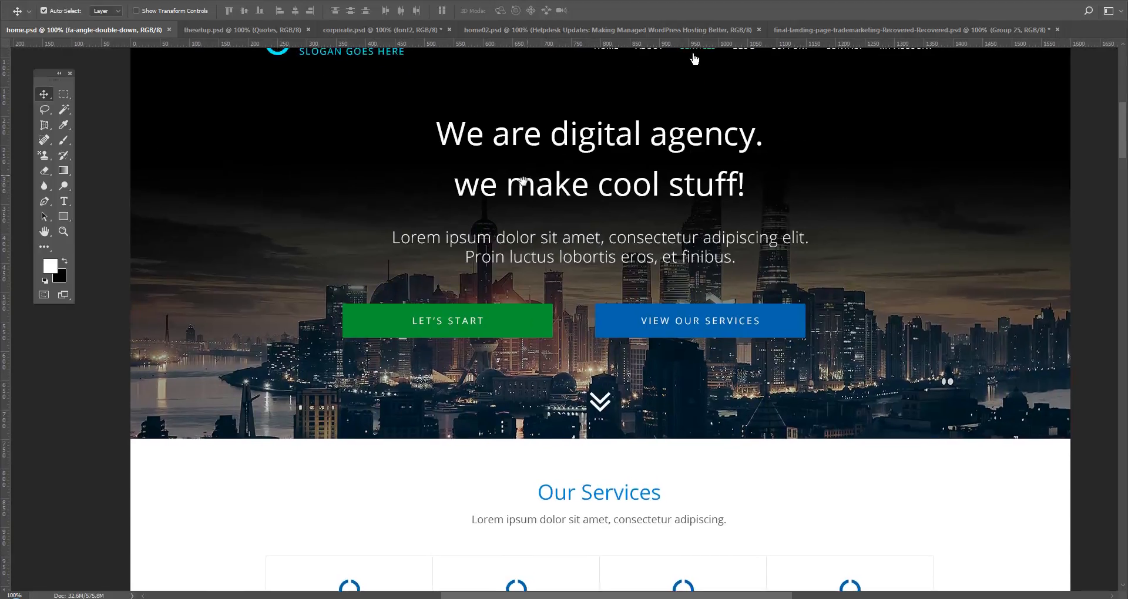
pyautogui.moveTo(516, 176); pyautogui.dragTo(506, 181)
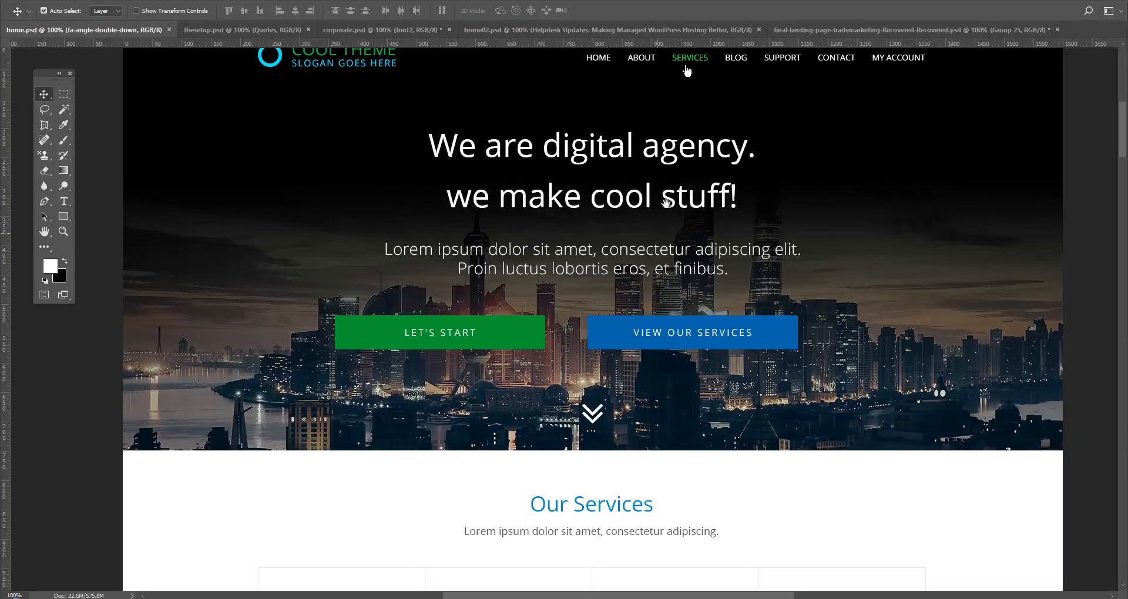
pyautogui.scroll(1, 667, 203)
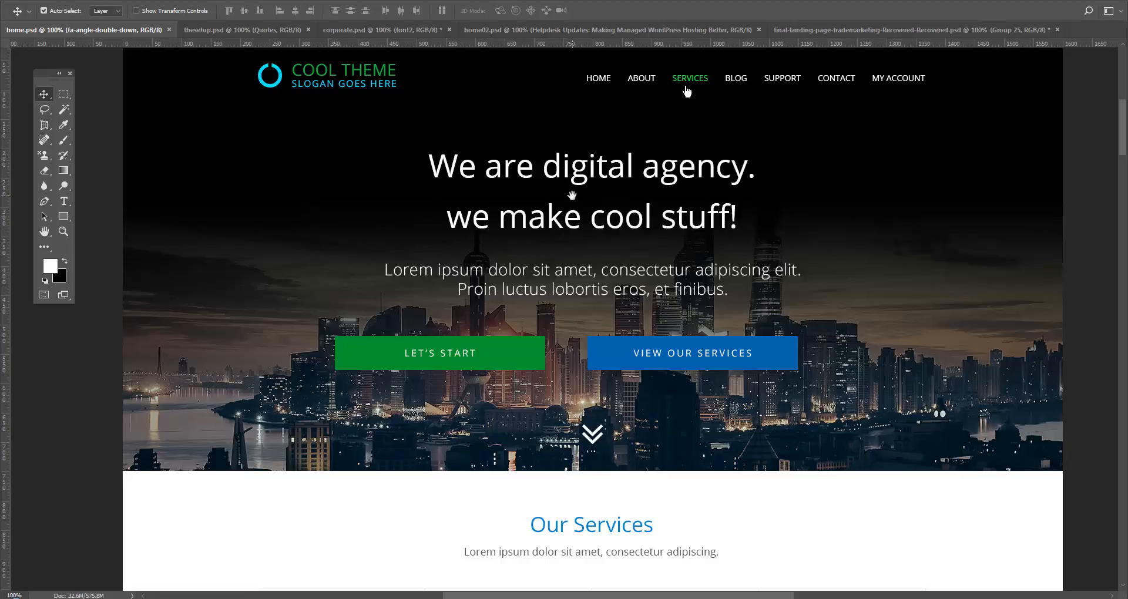
pyautogui.moveTo(573, 207); pyautogui.dragTo(562, 225)
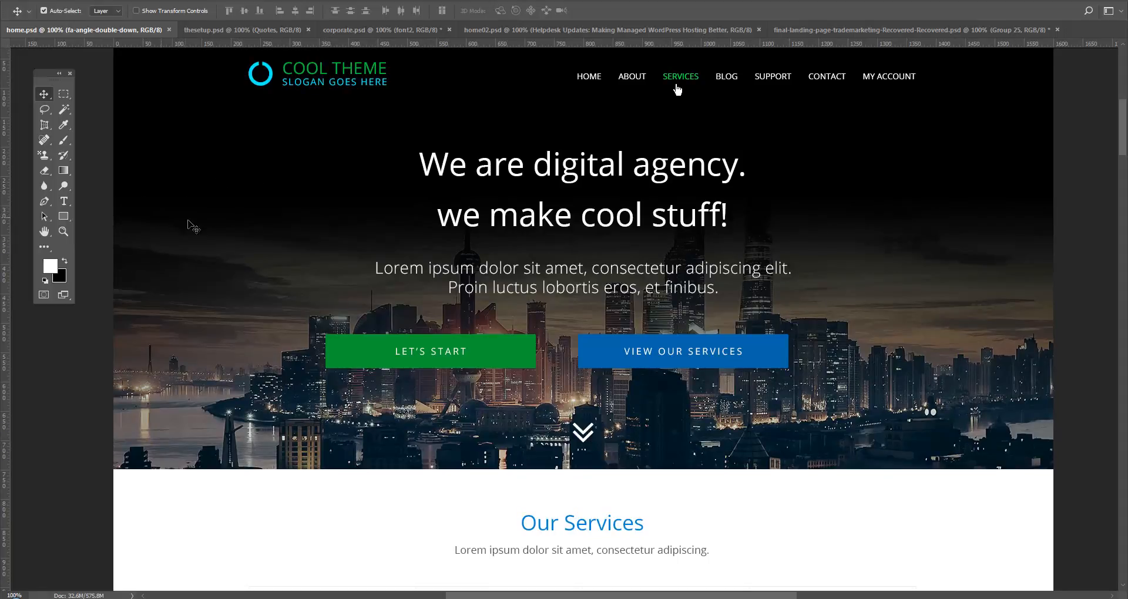
# - Sample the LET'S START button's green as the foreground colour and add a new layer above the hero's selected background layer
pyautogui.click(315, 220)
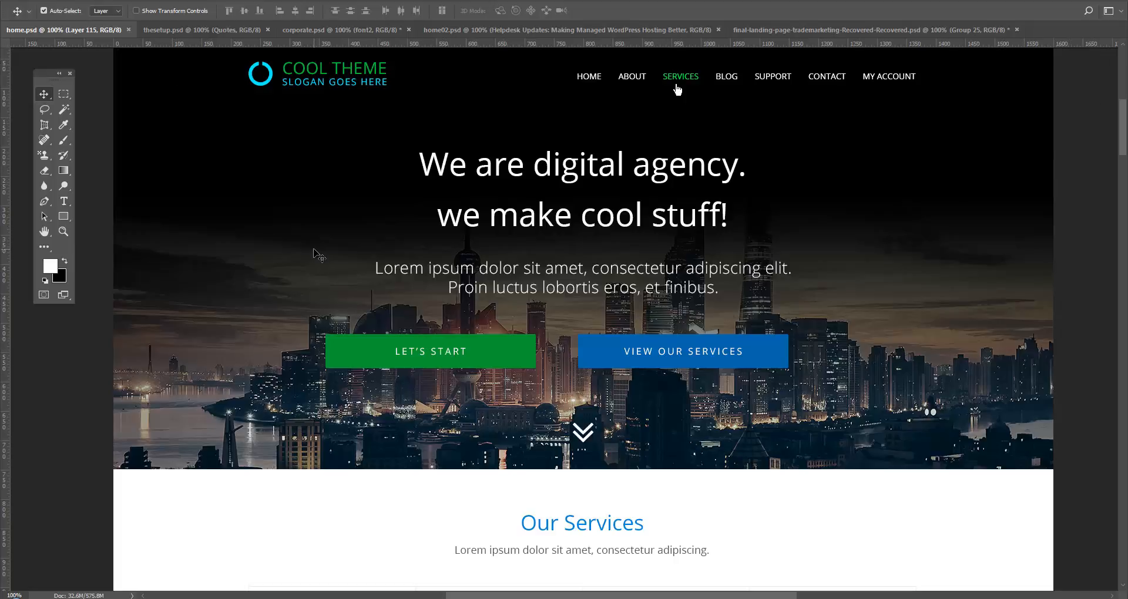
pyautogui.press('i')
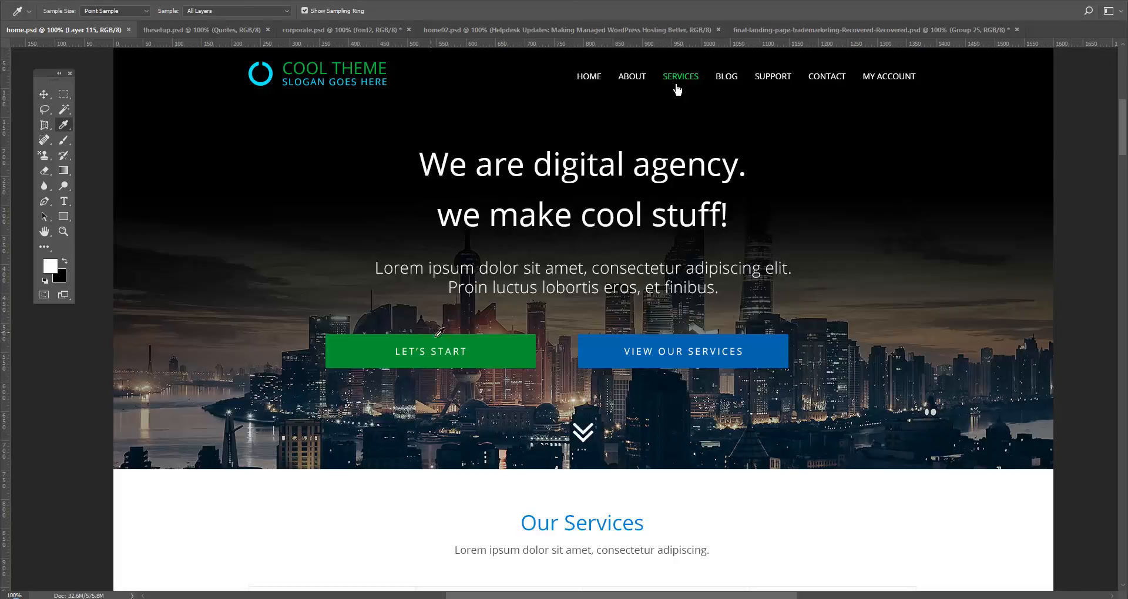
pyautogui.click(498, 343)
pyautogui.hotkey('ctrl', 'shift', 'n')
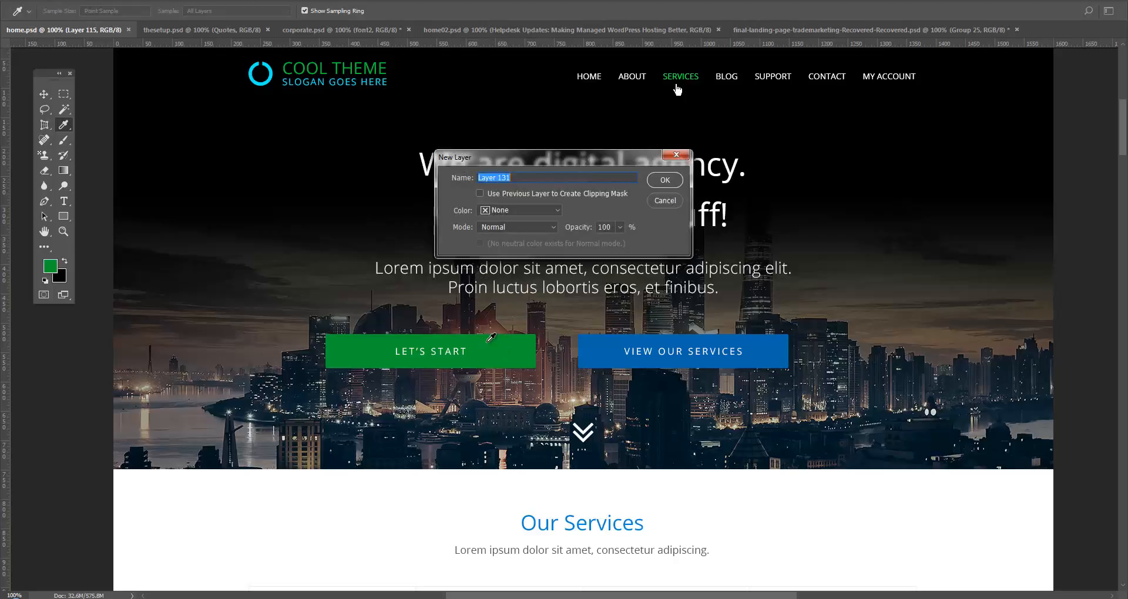
pyautogui.press('Return')
pyautogui.press('v')
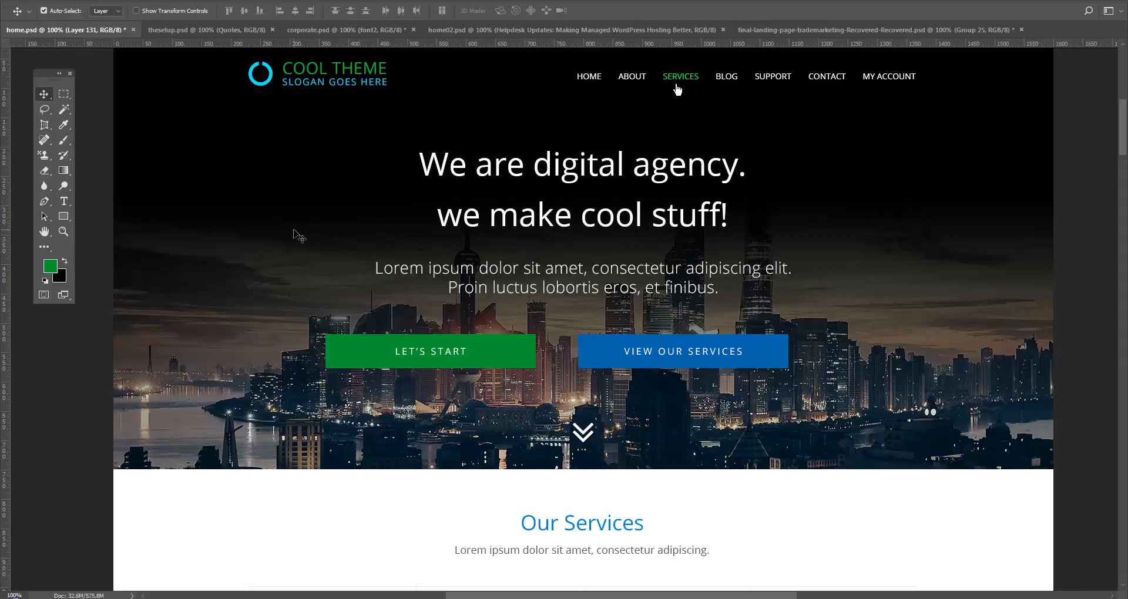
# - Try freehand green brush strokes from beside the logo down to the LET'S START button, undoing each one
pyautogui.press('b')
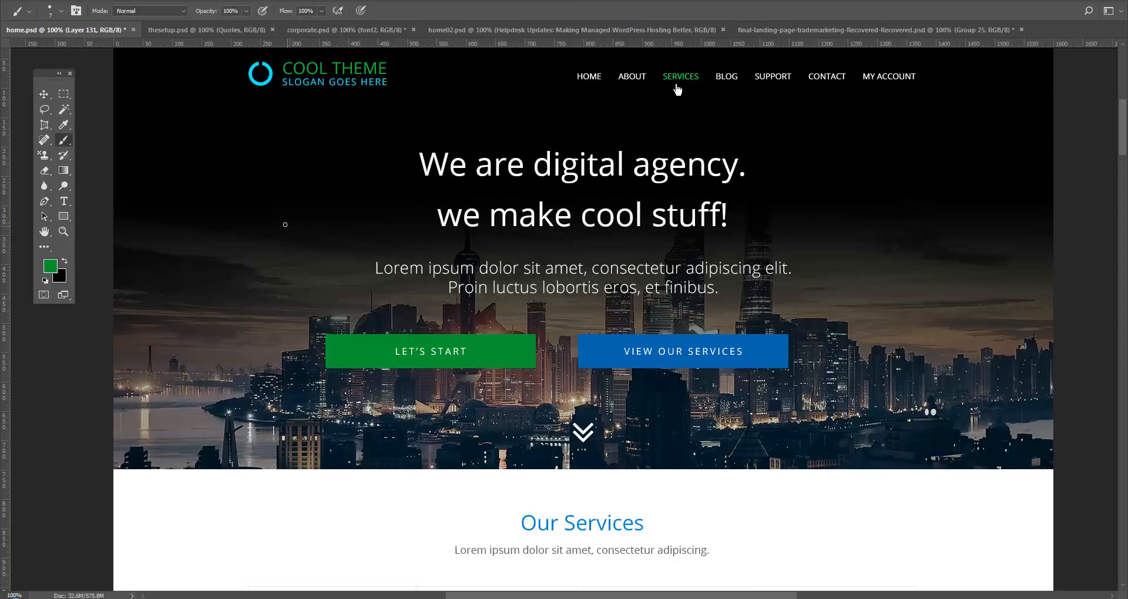
pyautogui.moveTo(149, 71)
pyautogui.mouseDown()
pyautogui.moveTo(176, 123)
pyautogui.moveTo(301, 267)
pyautogui.moveTo(370, 305)
pyautogui.mouseUp()
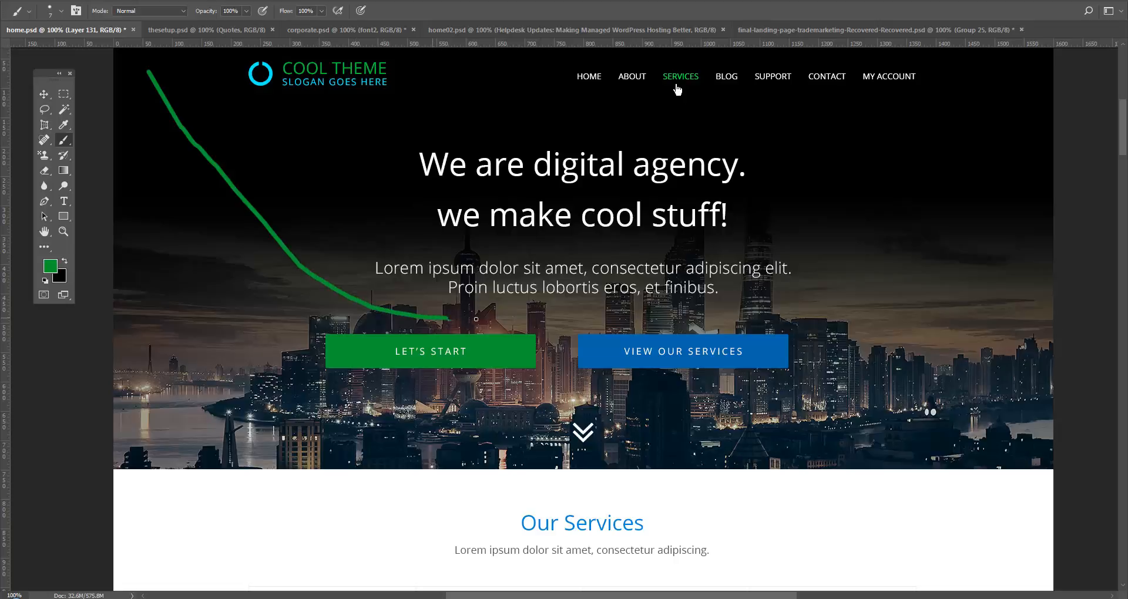
pyautogui.hotkey('ctrl', 'z')
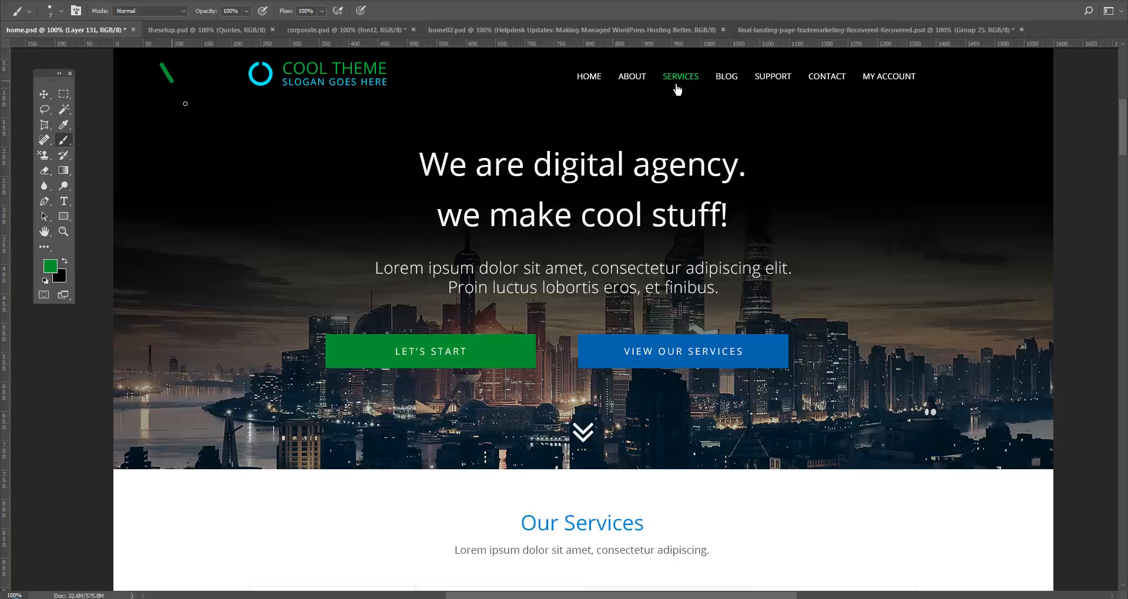
pyautogui.moveTo(185, 104)
pyautogui.mouseDown()
pyautogui.moveTo(247, 182)
pyautogui.moveTo(340, 262)
pyautogui.moveTo(439, 318)
pyautogui.mouseUp()
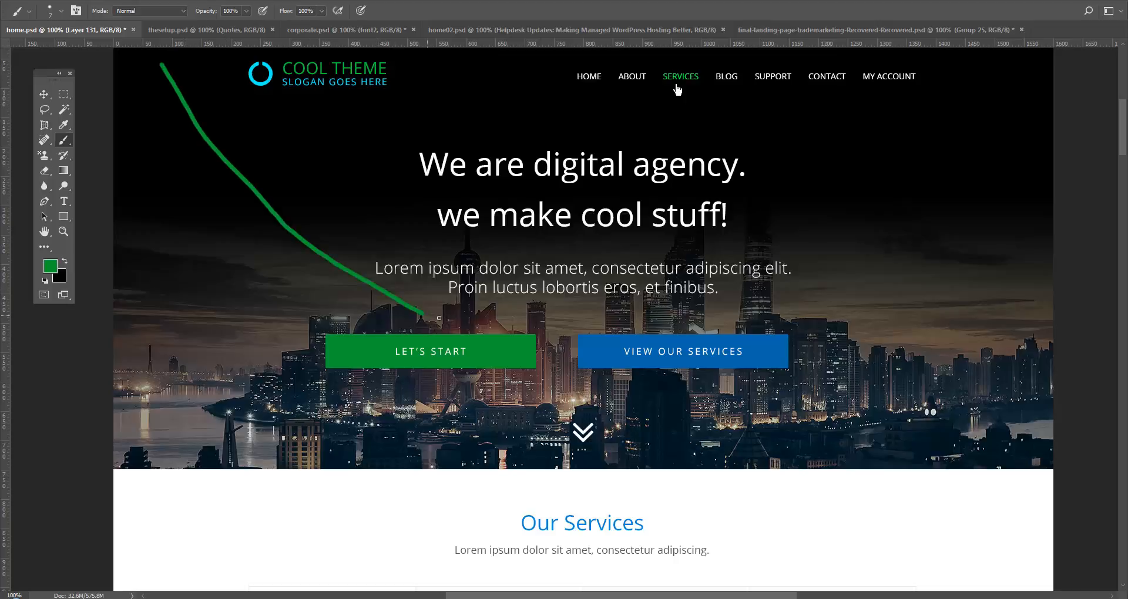
pyautogui.hotkey('ctrl', 'z')
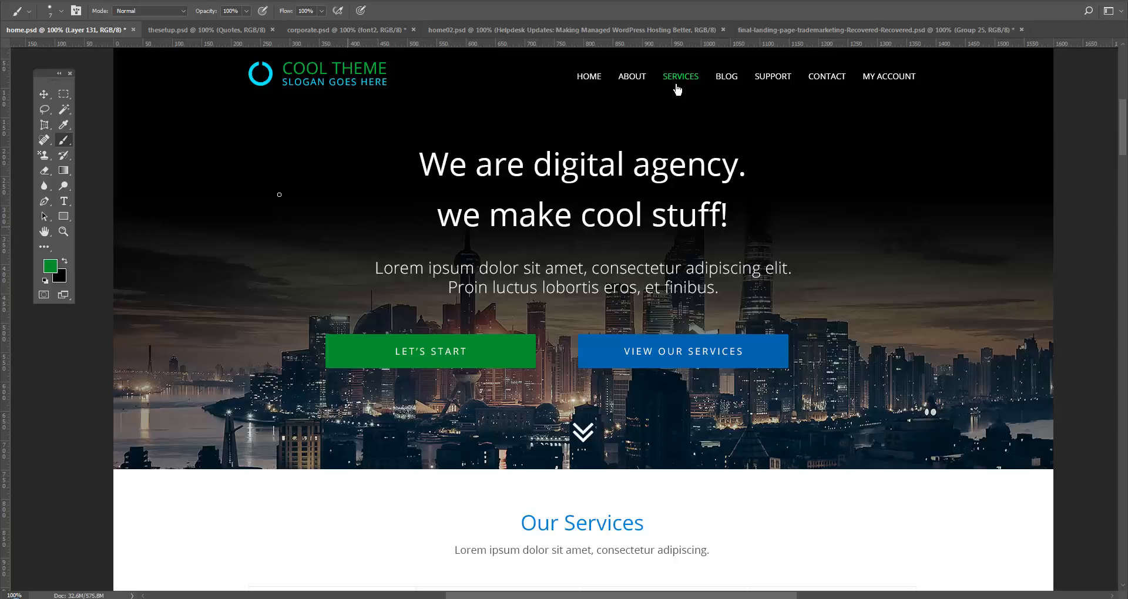
pyautogui.press('v')
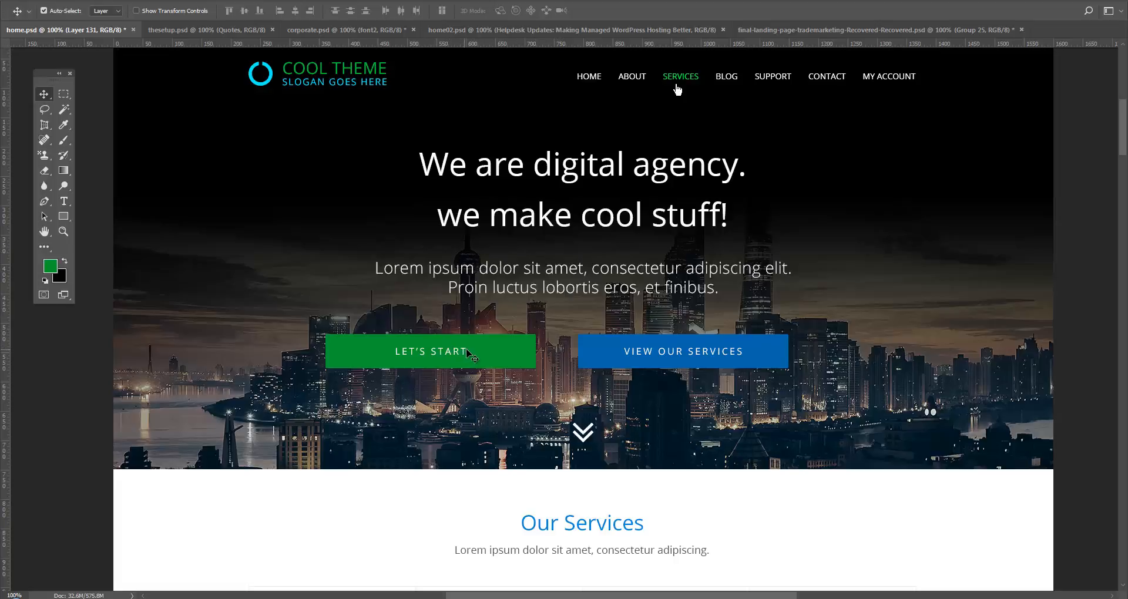
# - Select the green LET'S START button shape, followed by the VIEW OUR SERVICES text layer
pyautogui.click(501, 351)
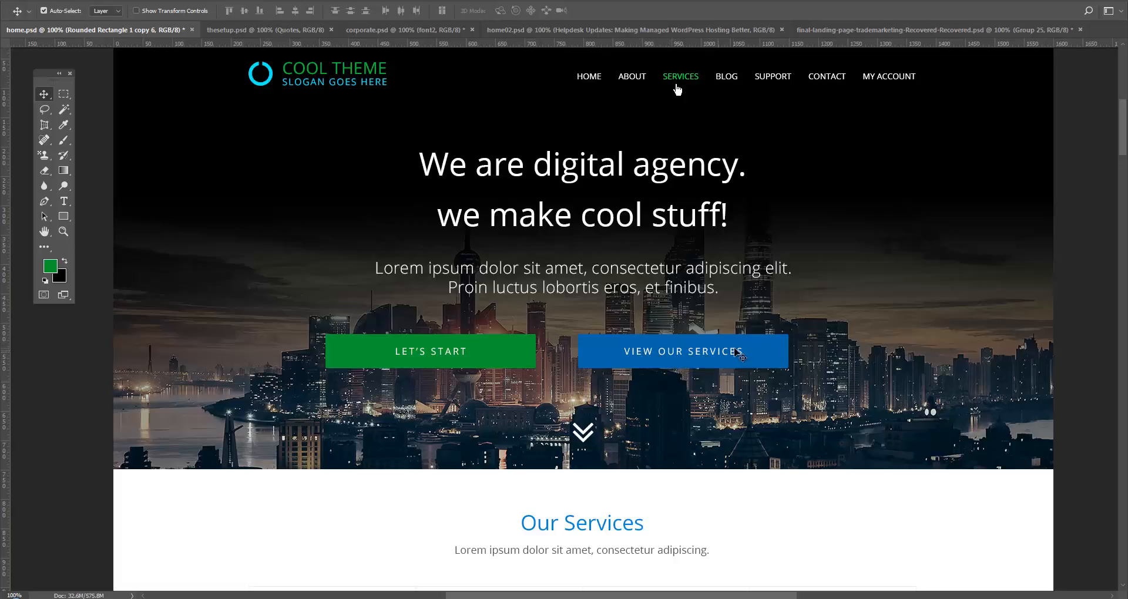
pyautogui.click(689, 352)
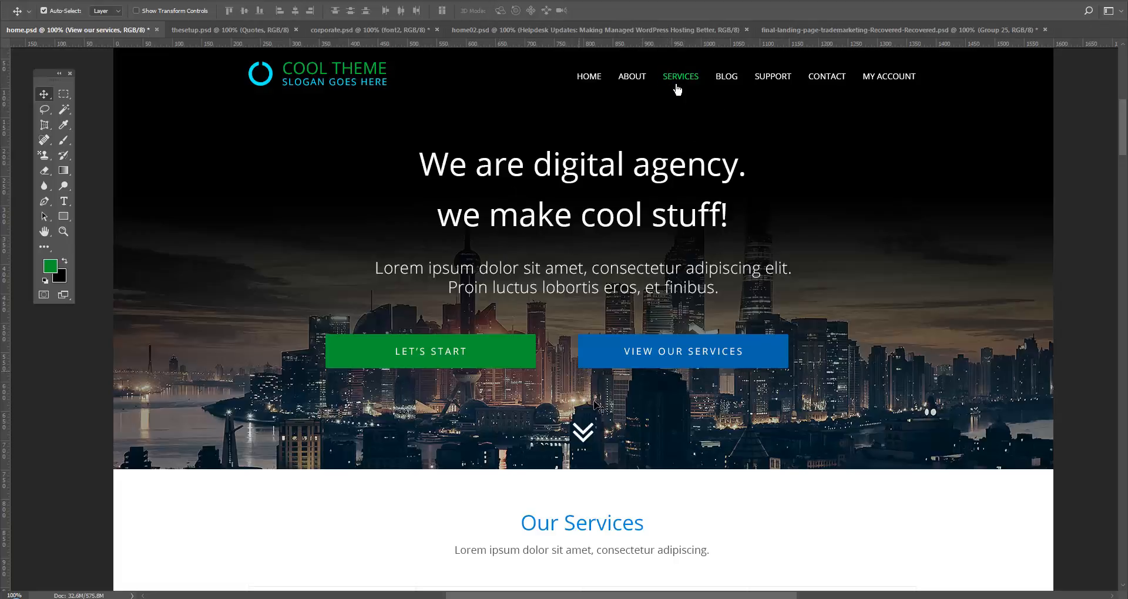
pyautogui.scroll(-1, 629, 400)
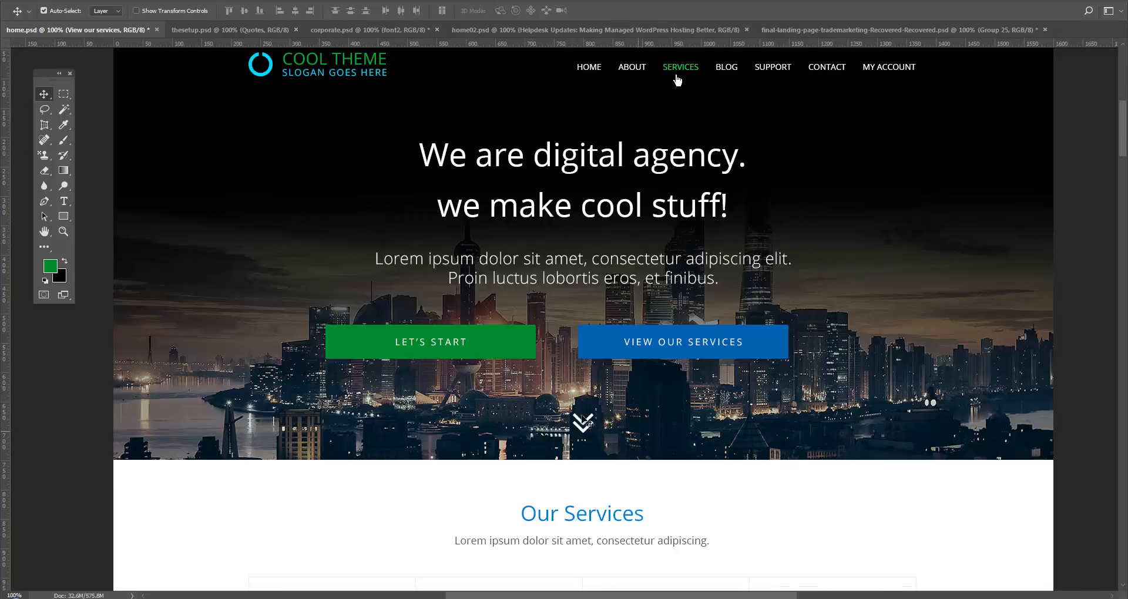
# - Examine how the hero's headline, call-to-action buttons and down arrow lead into the Our Services heading and service grid
pyautogui.click(44, 231)
pyautogui.moveTo(520, 448); pyautogui.dragTo(510, 266)
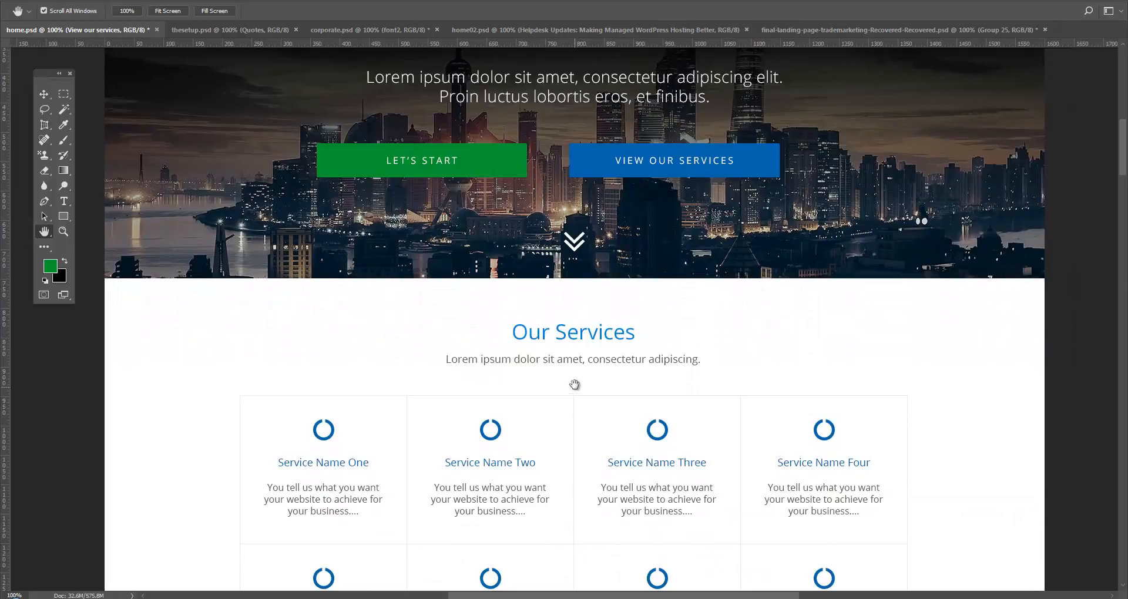
pyautogui.moveTo(575, 384); pyautogui.dragTo(560, 299)
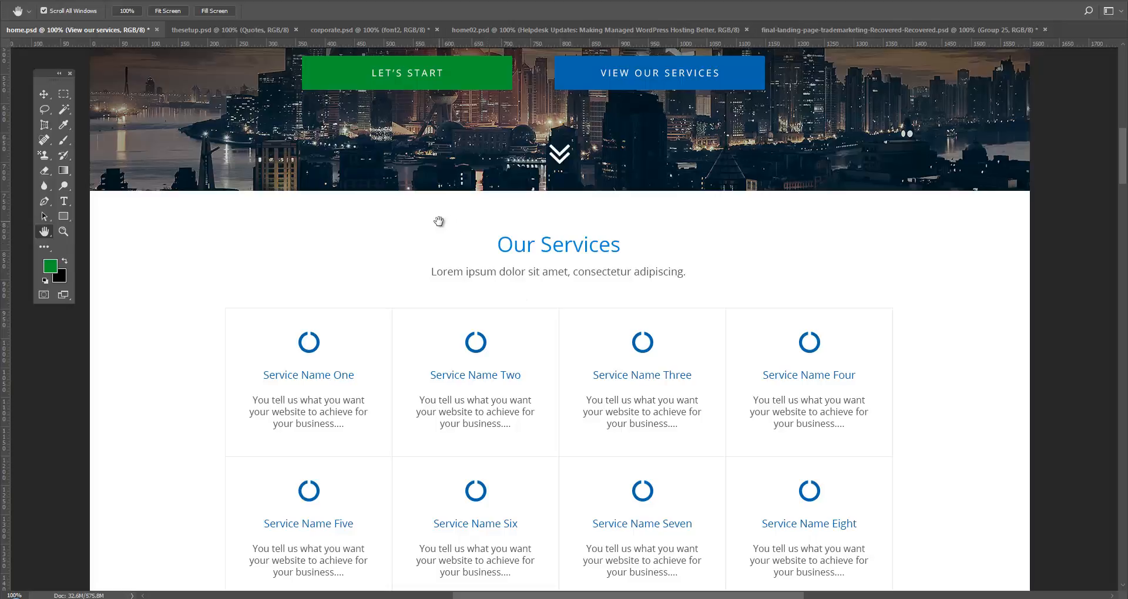
pyautogui.moveTo(438, 221); pyautogui.dragTo(449, 415)
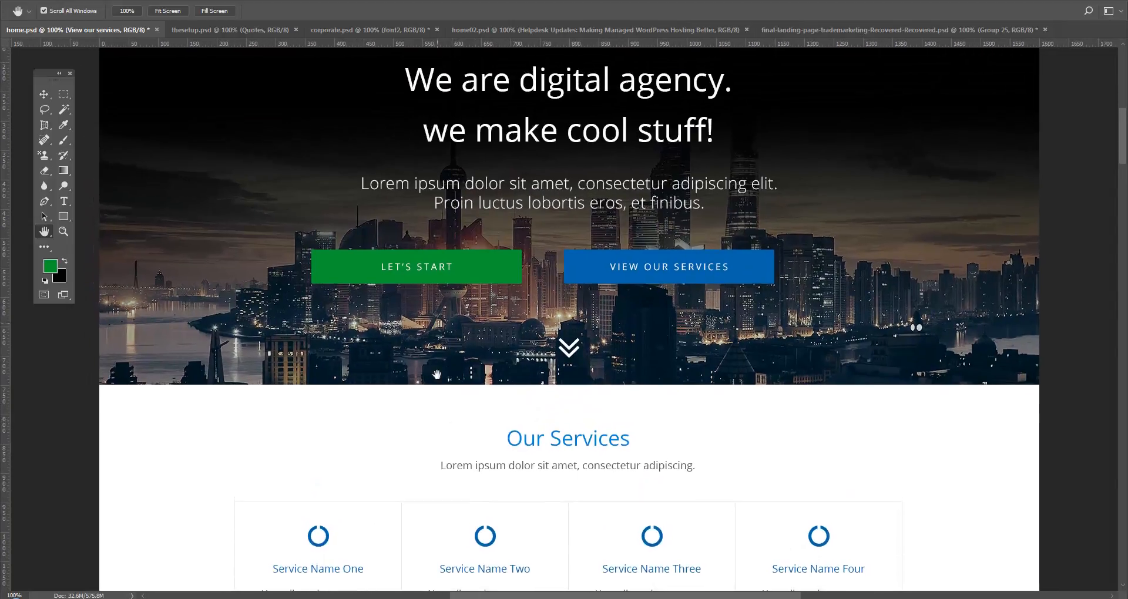
pyautogui.moveTo(441, 338); pyautogui.dragTo(437, 391)
pyautogui.moveTo(315, 86); pyautogui.dragTo(316, 102)
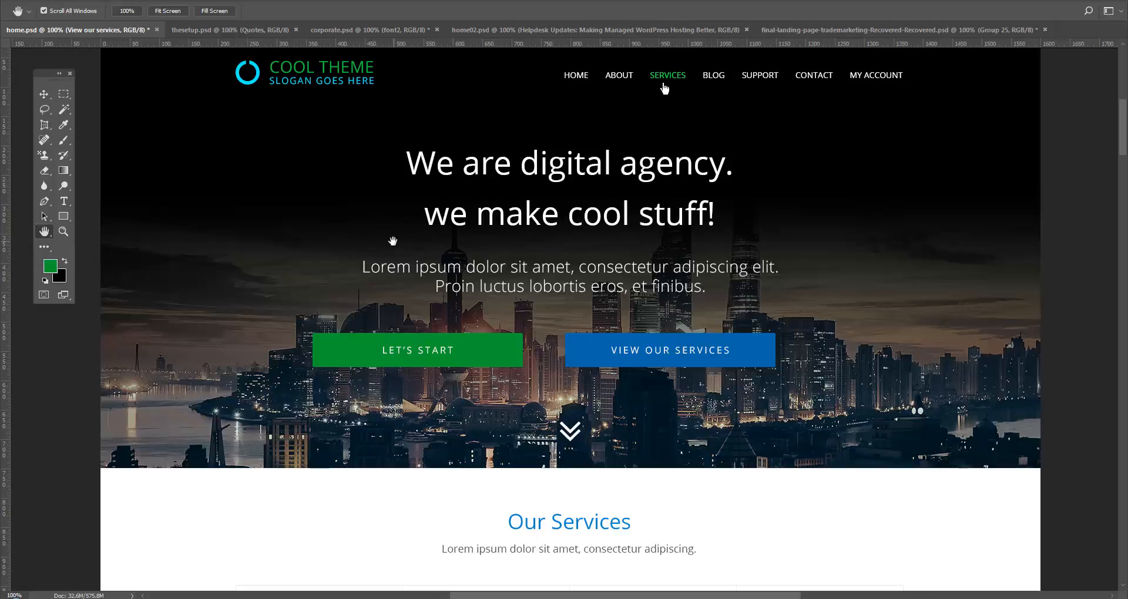
pyautogui.moveTo(498, 349); pyautogui.dragTo(502, 300)
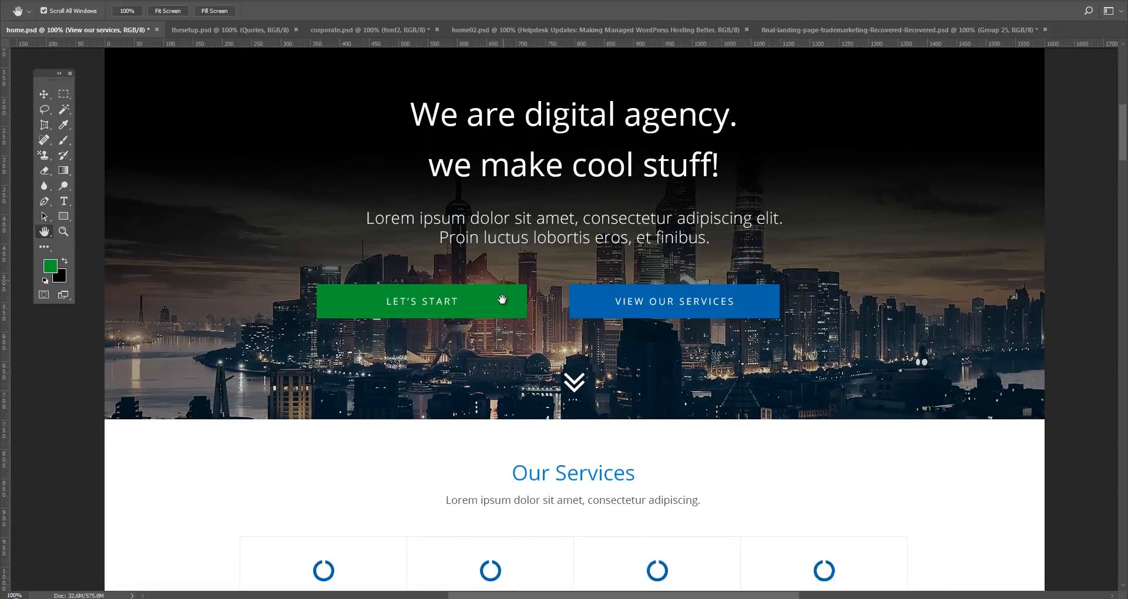
pyautogui.moveTo(502, 344); pyautogui.dragTo(480, 229)
pyautogui.moveTo(508, 375); pyautogui.dragTo(509, 297)
pyautogui.moveTo(509, 351); pyautogui.dragTo(504, 309)
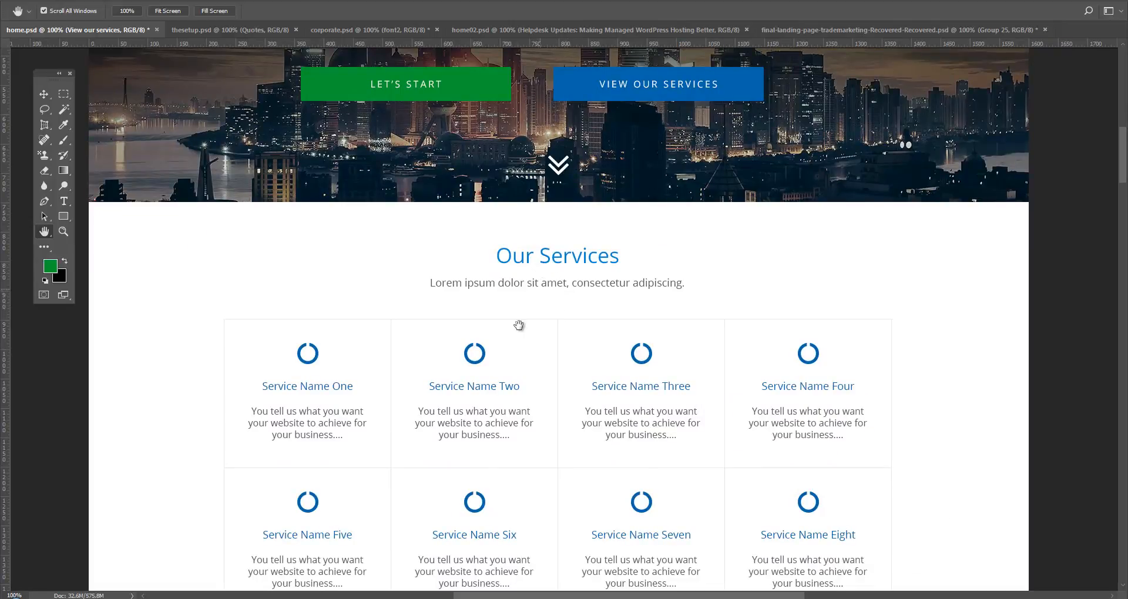
# - Review the page from the Our Works heading and filter buttons back up through Our Services to the hero headline
pyautogui.scroll(-6, 519, 325)
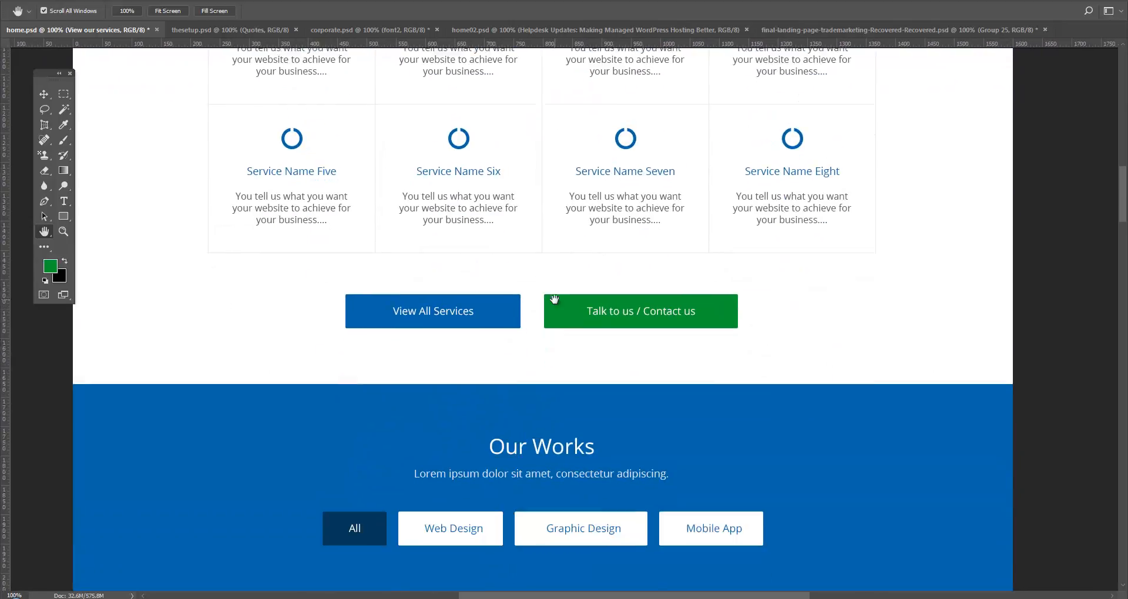
pyautogui.moveTo(590, 441); pyautogui.dragTo(602, 422)
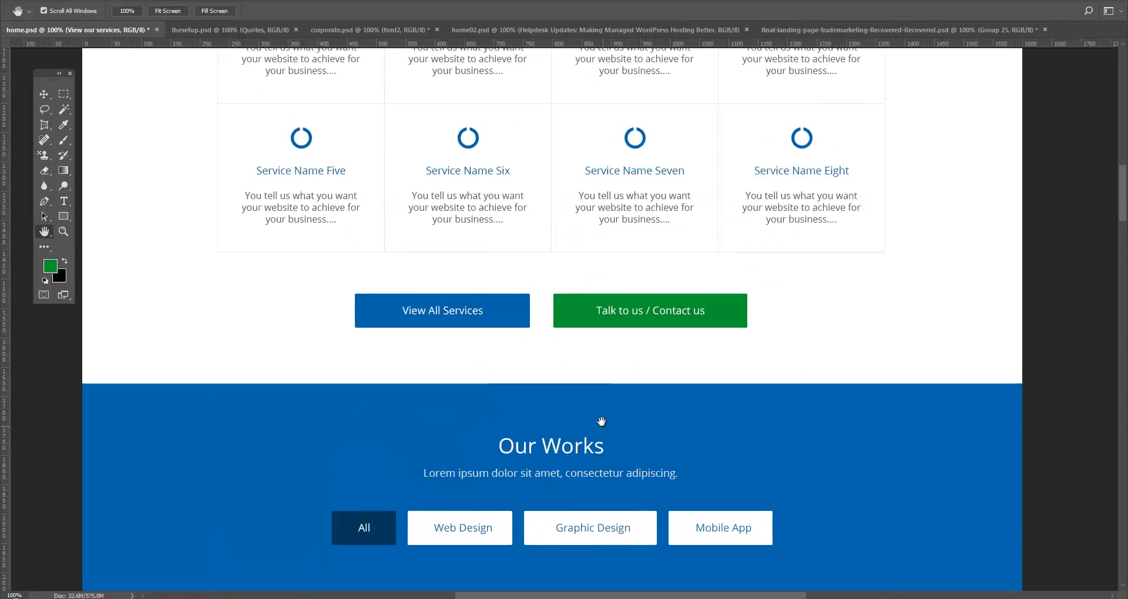
pyautogui.moveTo(578, 298); pyautogui.dragTo(577, 453)
pyautogui.moveTo(569, 346); pyautogui.dragTo(568, 416)
pyautogui.moveTo(550, 301); pyautogui.dragTo(546, 387)
pyautogui.moveTo(548, 287); pyautogui.dragTo(546, 327)
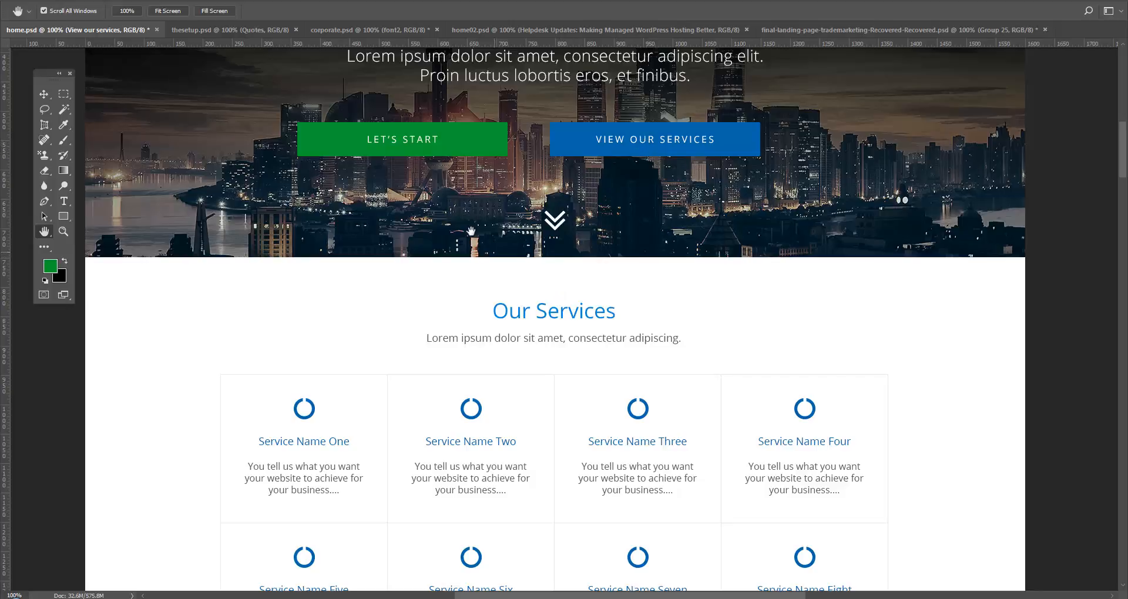
pyautogui.moveTo(472, 231); pyautogui.dragTo(474, 294)
pyautogui.moveTo(483, 240); pyautogui.dragTo(495, 302)
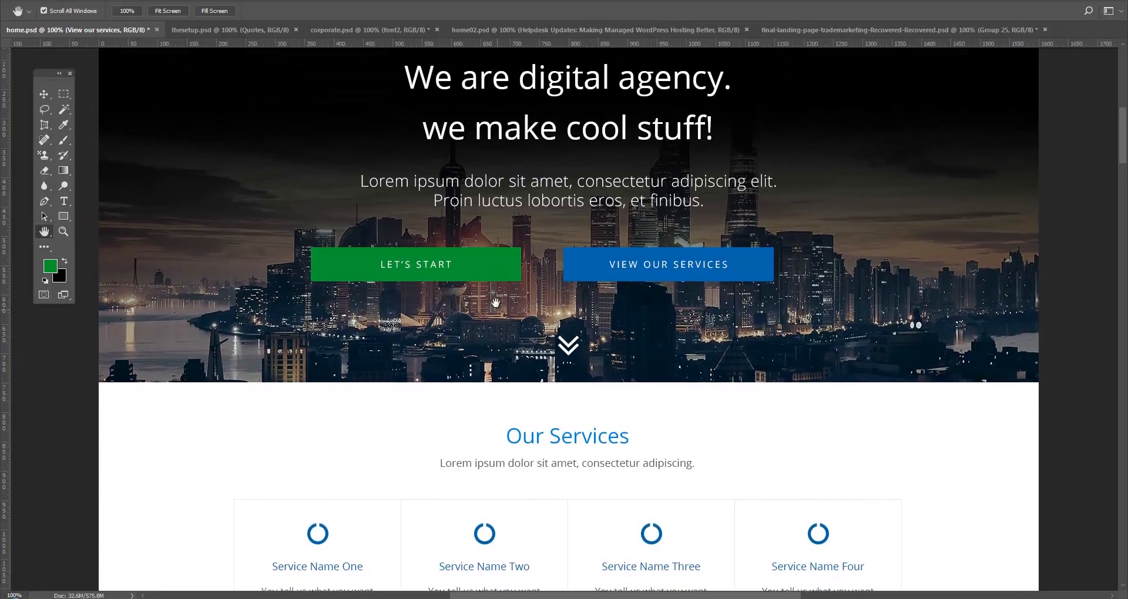
pyautogui.moveTo(509, 229); pyautogui.dragTo(511, 298)
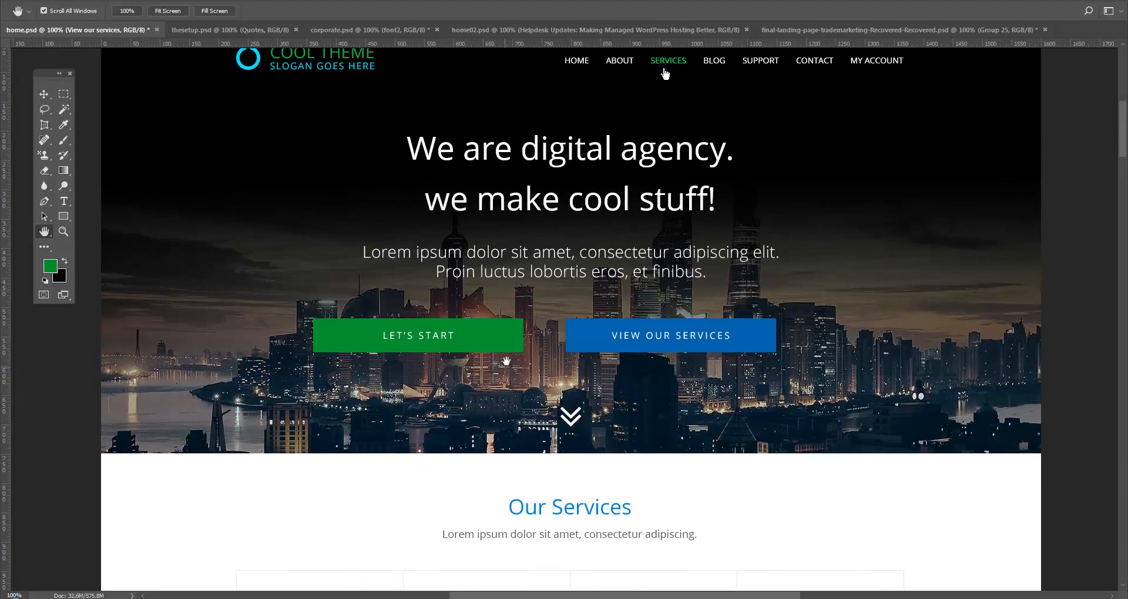
# - Review the flow from the hero through the eight-service grid to the View All Services and Talk to us / Contact us buttons
pyautogui.moveTo(506, 361); pyautogui.dragTo(507, 322)
pyautogui.moveTo(496, 389); pyautogui.dragTo(489, 303)
pyautogui.moveTo(497, 409); pyautogui.dragTo(494, 344)
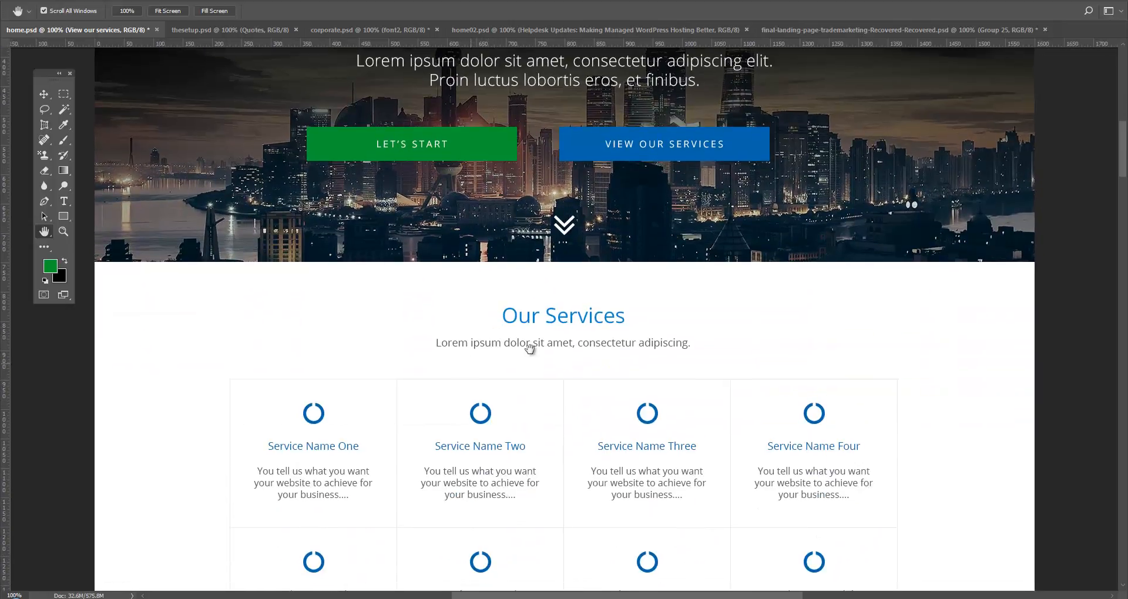
pyautogui.moveTo(585, 395); pyautogui.dragTo(584, 298)
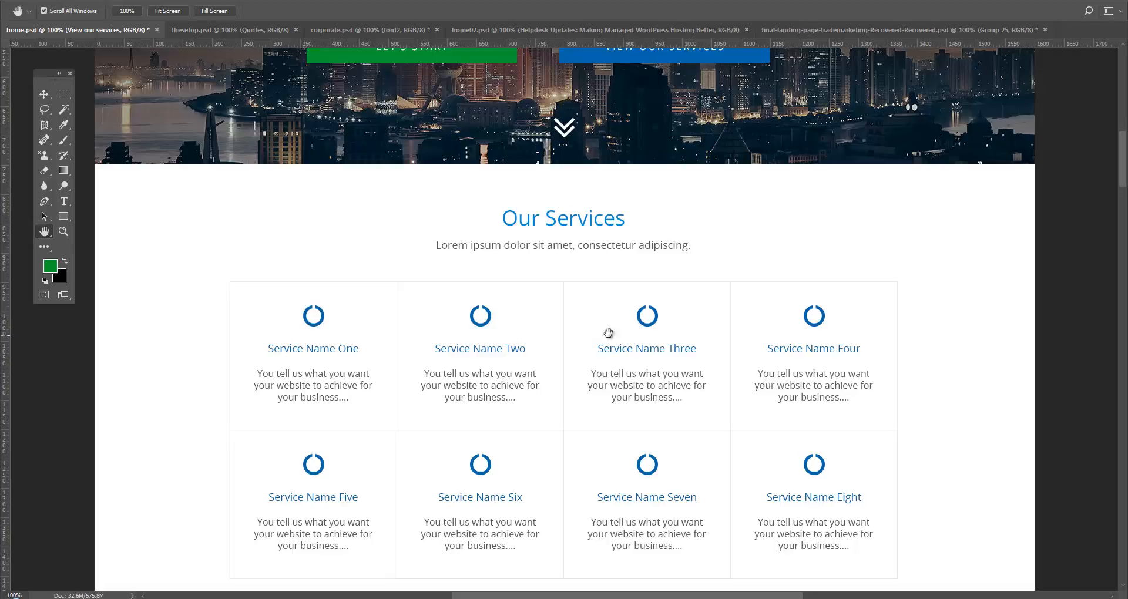
pyautogui.moveTo(547, 379); pyautogui.dragTo(544, 308)
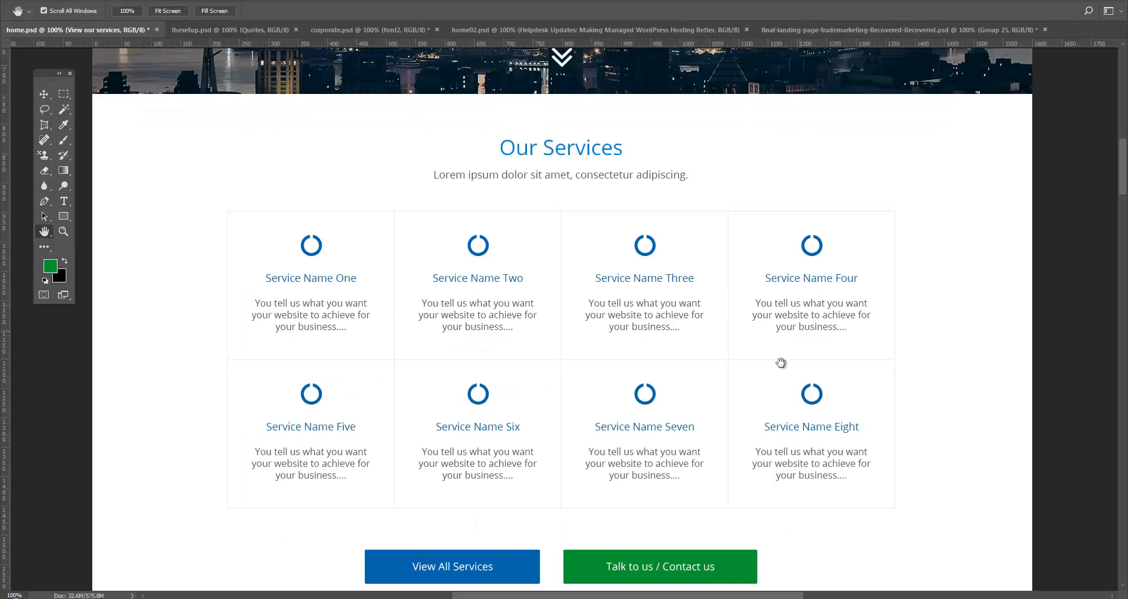
pyautogui.moveTo(748, 433); pyautogui.dragTo(751, 375)
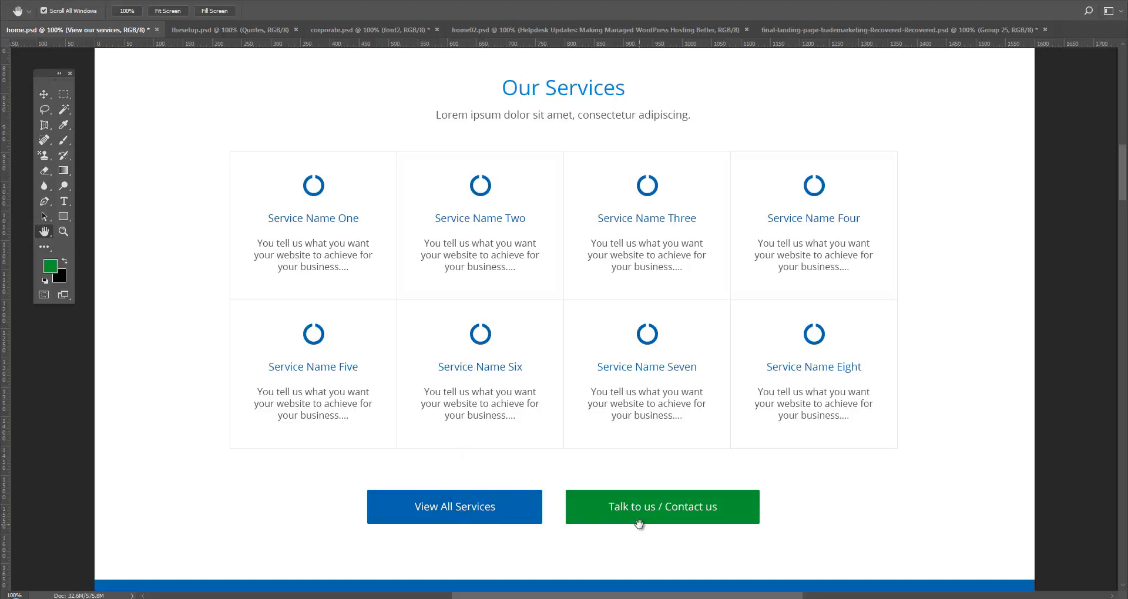
pyautogui.moveTo(642, 522); pyautogui.dragTo(646, 458)
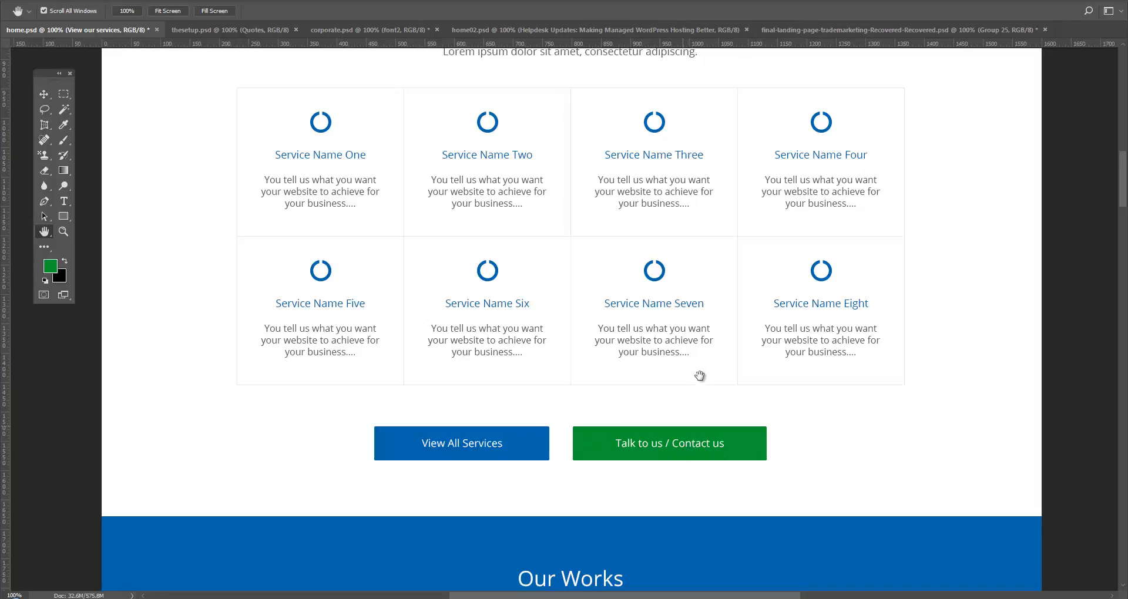
# - Examine the Our Services section's heading, two rows of service boxes and spacing between the hero and Our Works
pyautogui.scroll(3, 491, 404)
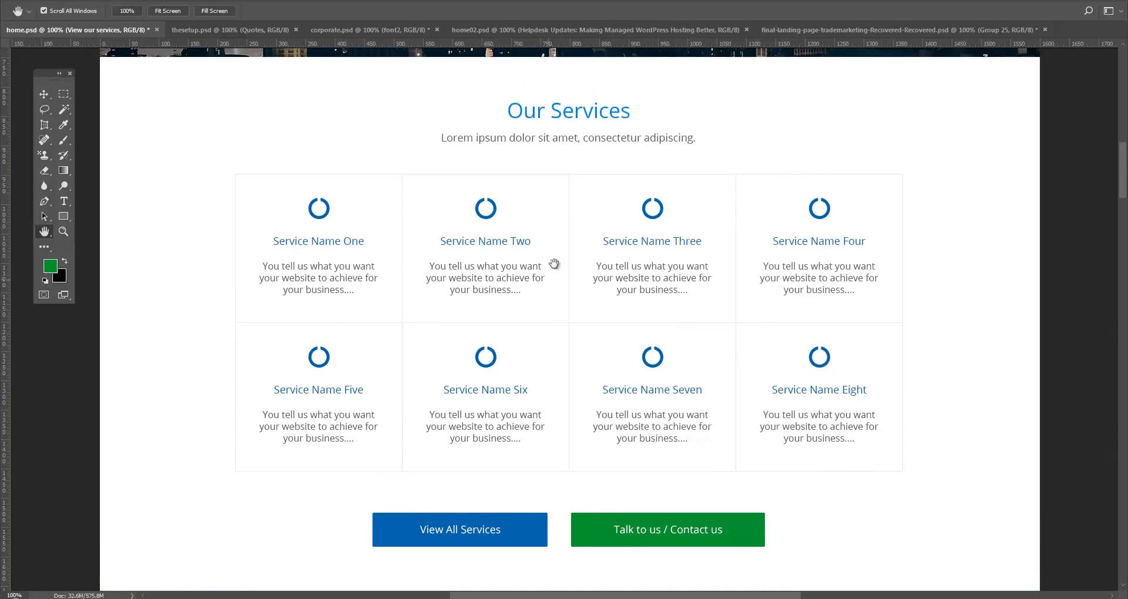
pyautogui.scroll(5, 551, 263)
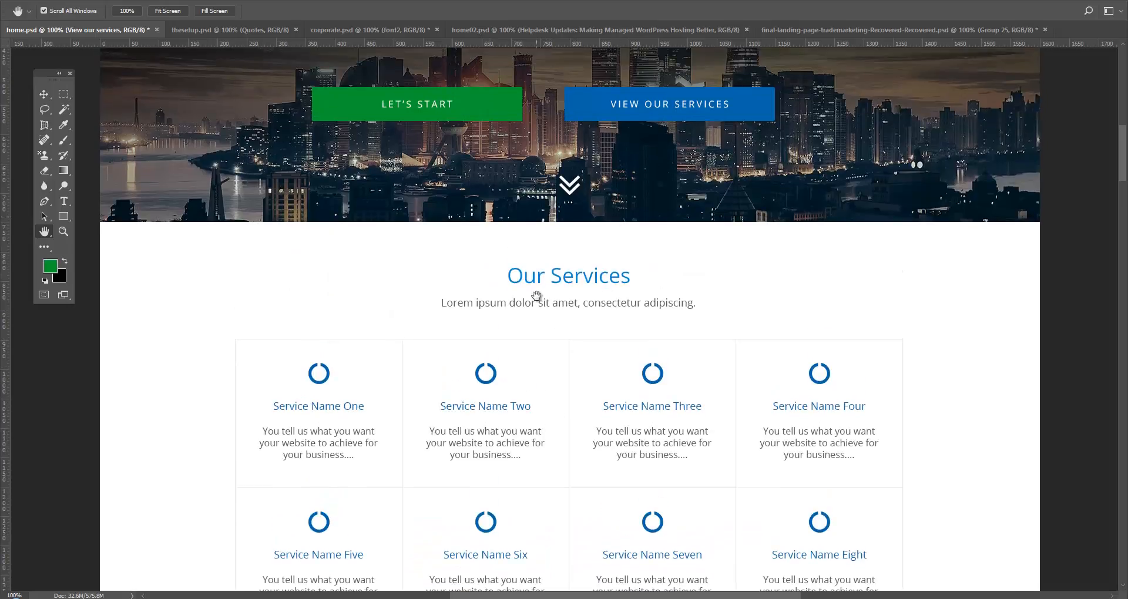
pyautogui.scroll(-3, 536, 270)
pyautogui.scroll(-1, 557, 317)
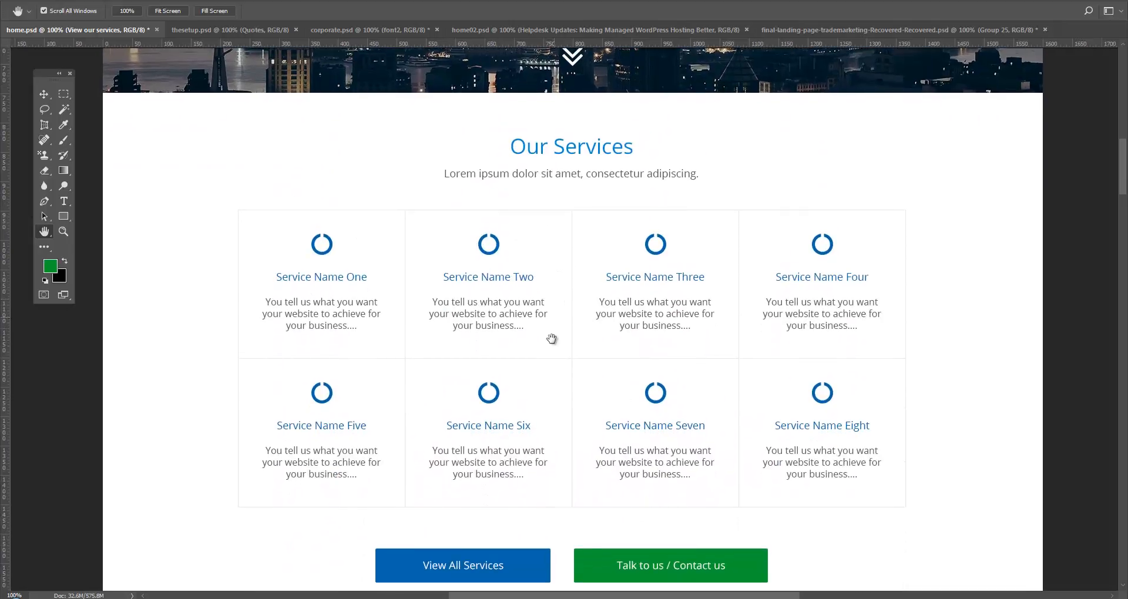
pyautogui.scroll(-1, 551, 321)
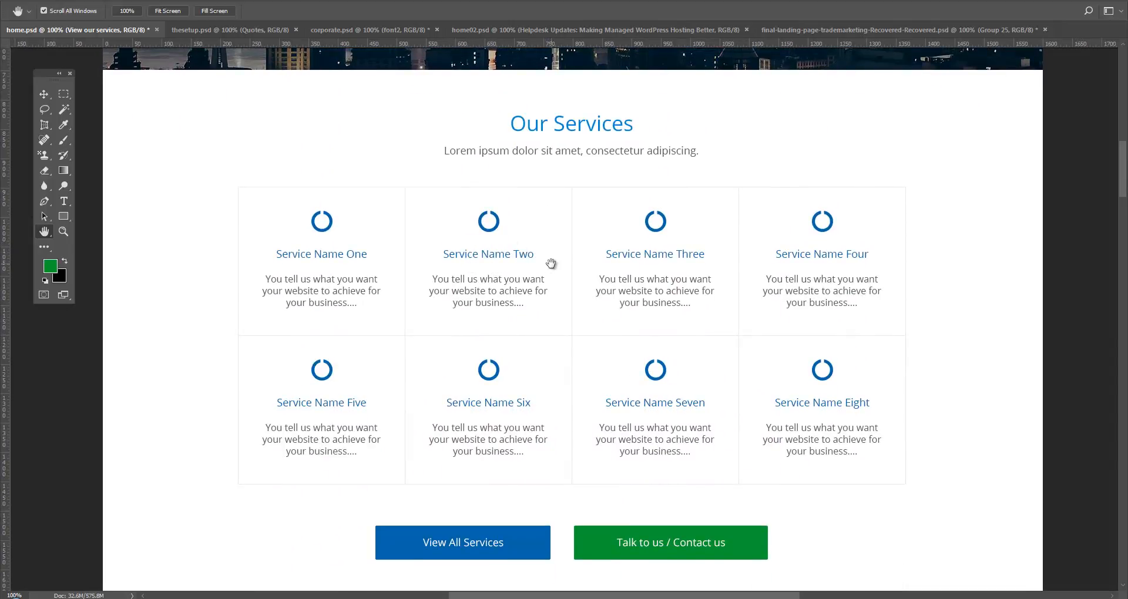
pyautogui.scroll(-2, 570, 346)
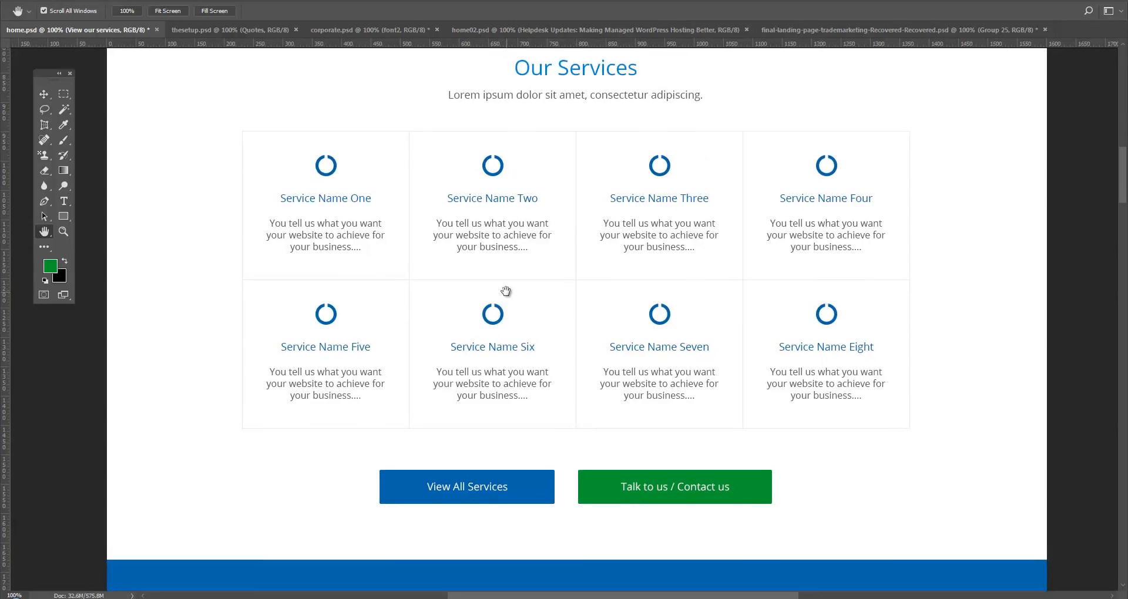
pyautogui.scroll(1, 511, 277)
pyautogui.scroll(-2, 528, 346)
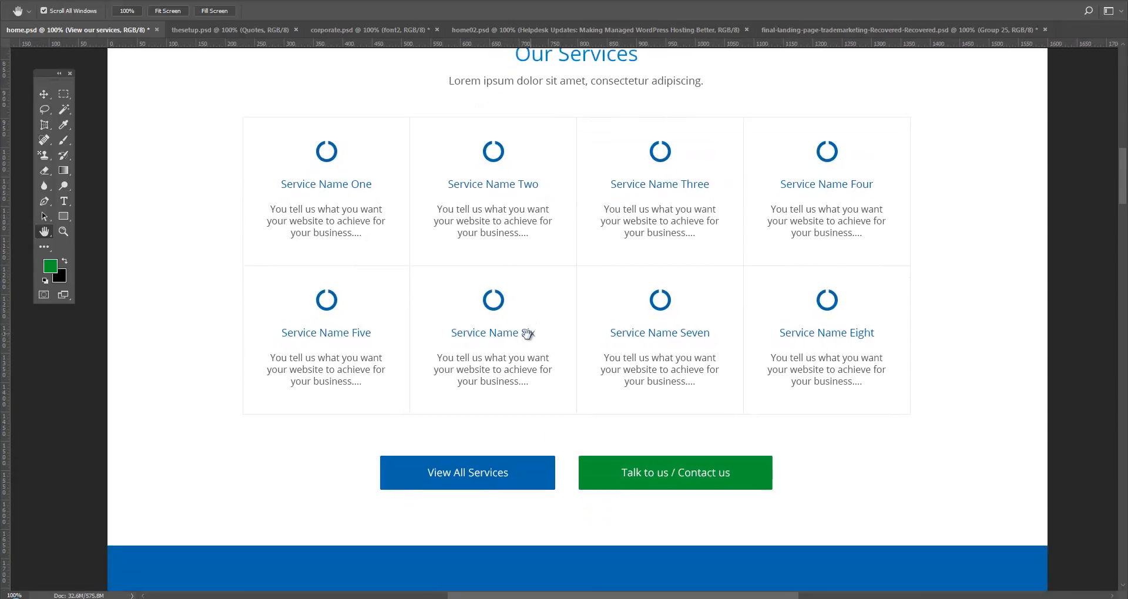
pyautogui.scroll(-2, 481, 355)
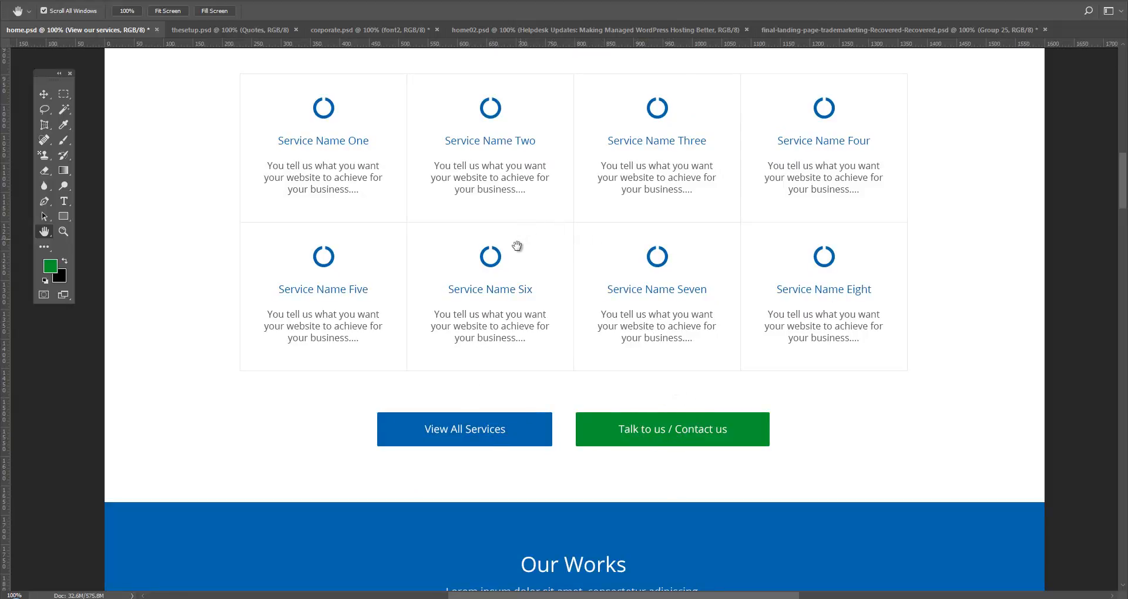
# - Compare the hero's LET'S START and VIEW OUR SERVICES buttons with the two call-to-action buttons beneath the service grid
pyautogui.scroll(10, 524, 328)
pyautogui.scroll(5, 500, 417)
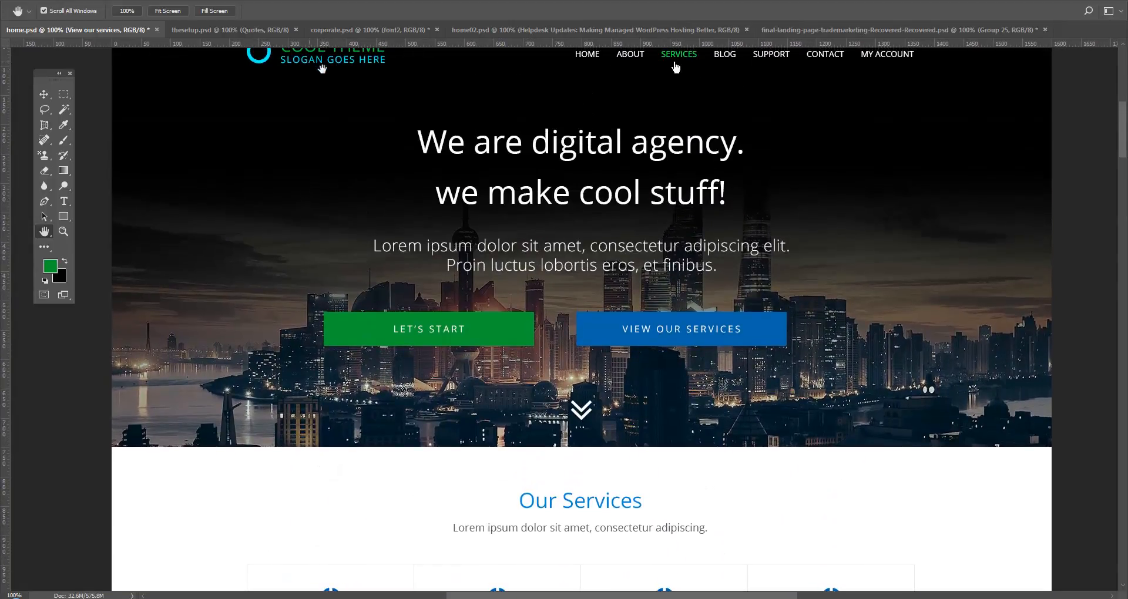
pyautogui.moveTo(322, 69); pyautogui.dragTo(326, 115)
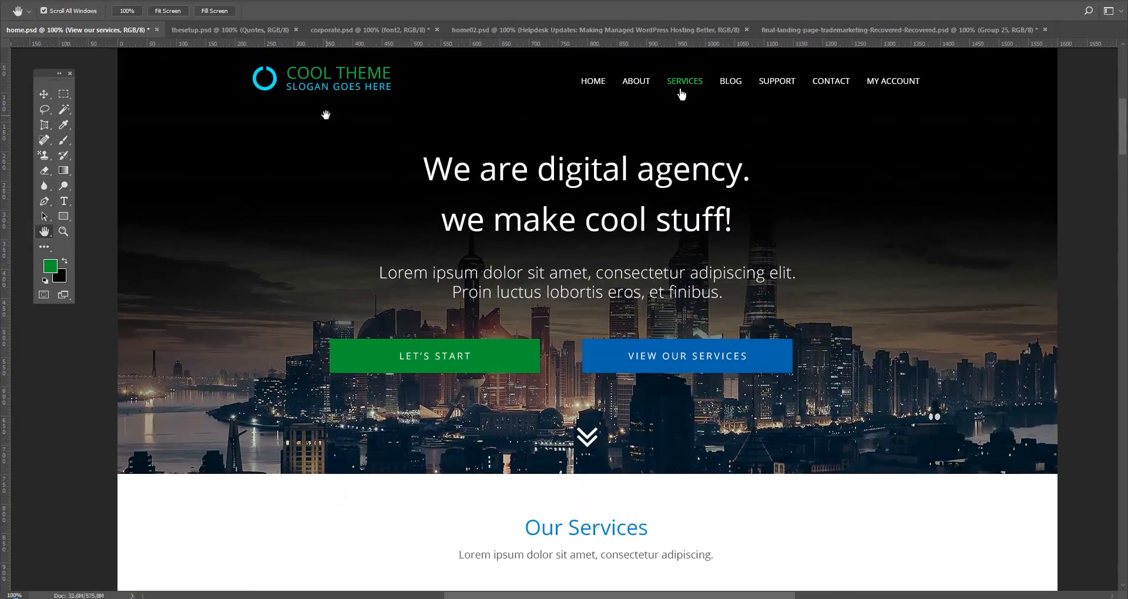
pyautogui.scroll(-13, 460, 240)
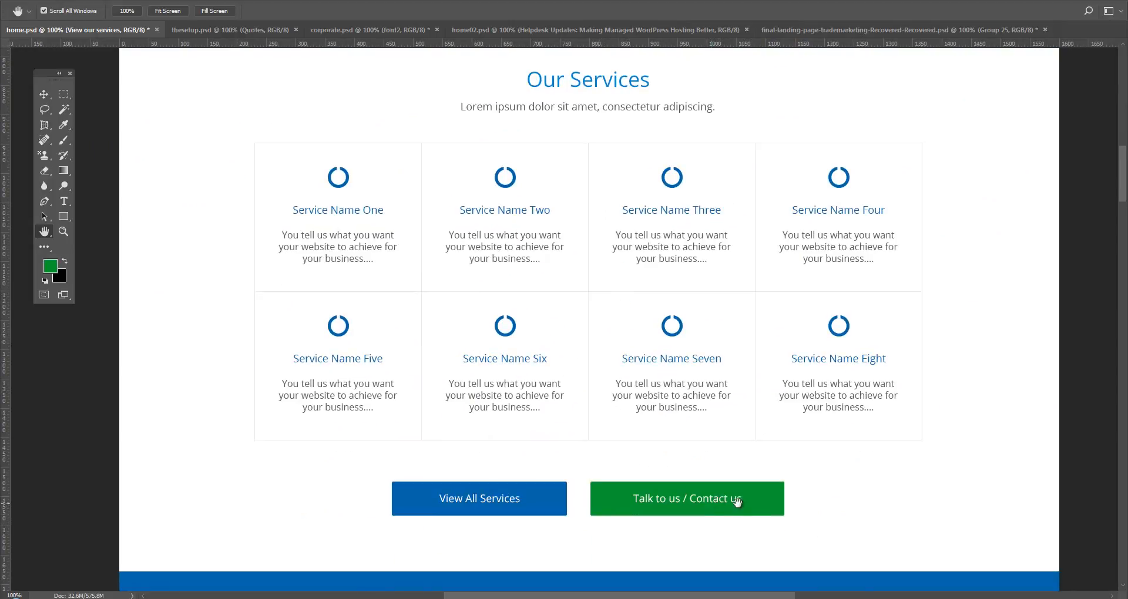
pyautogui.scroll(-4, 727, 505)
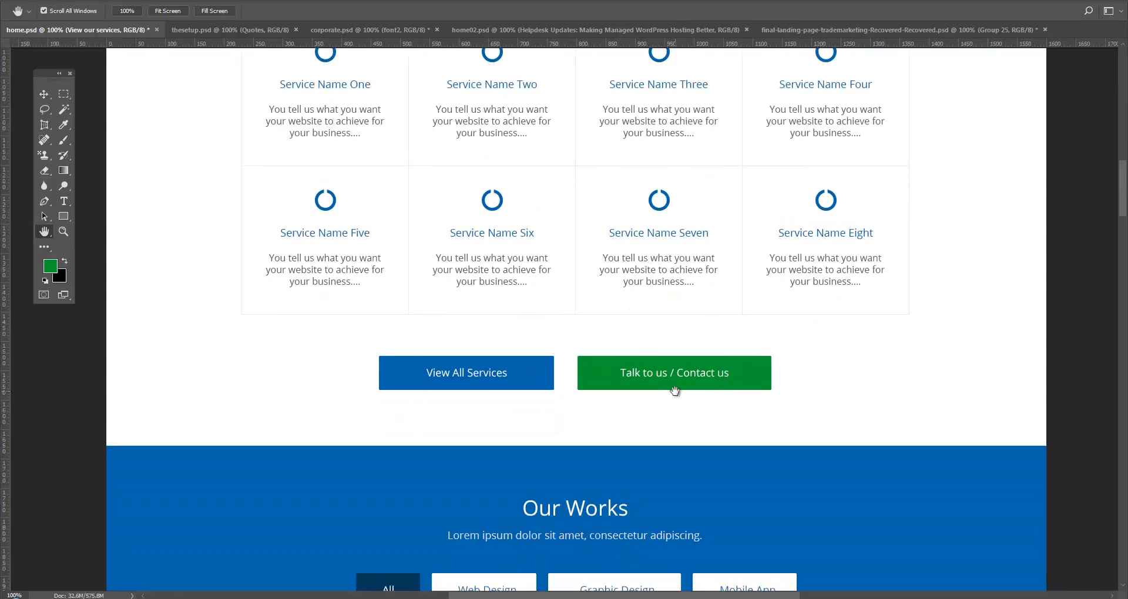
pyautogui.moveTo(642, 411); pyautogui.dragTo(638, 356)
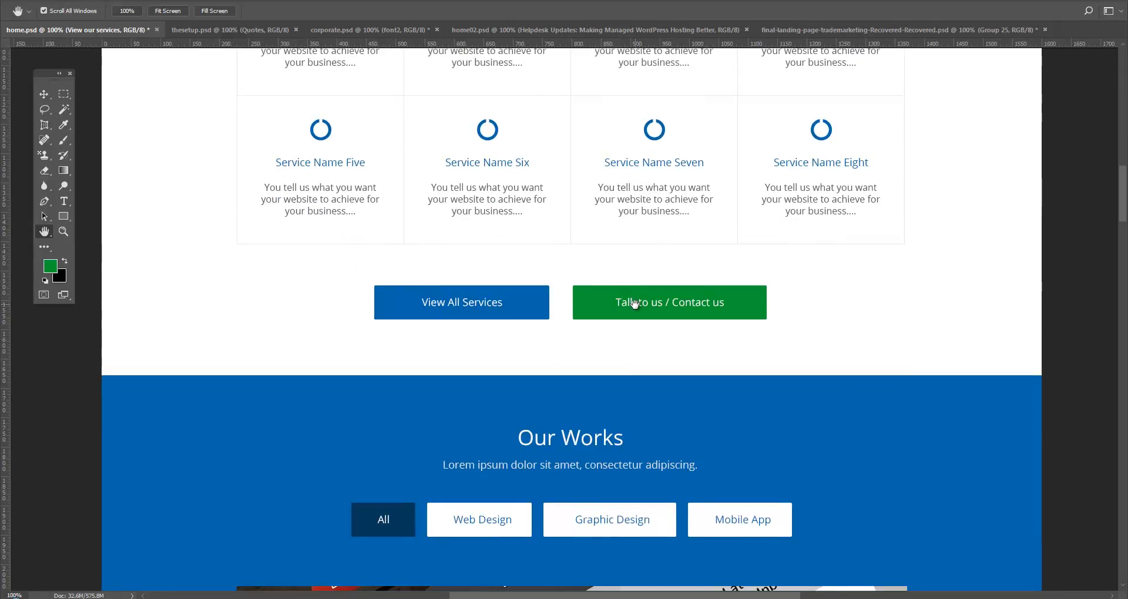
pyautogui.scroll(11, 594, 396)
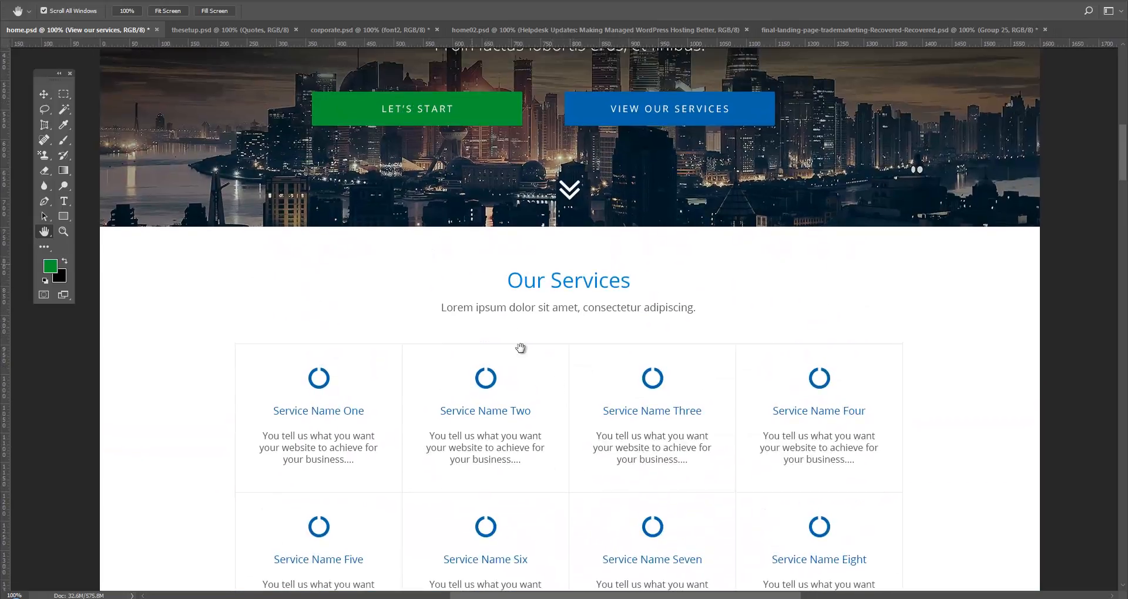
pyautogui.scroll(-6, 521, 348)
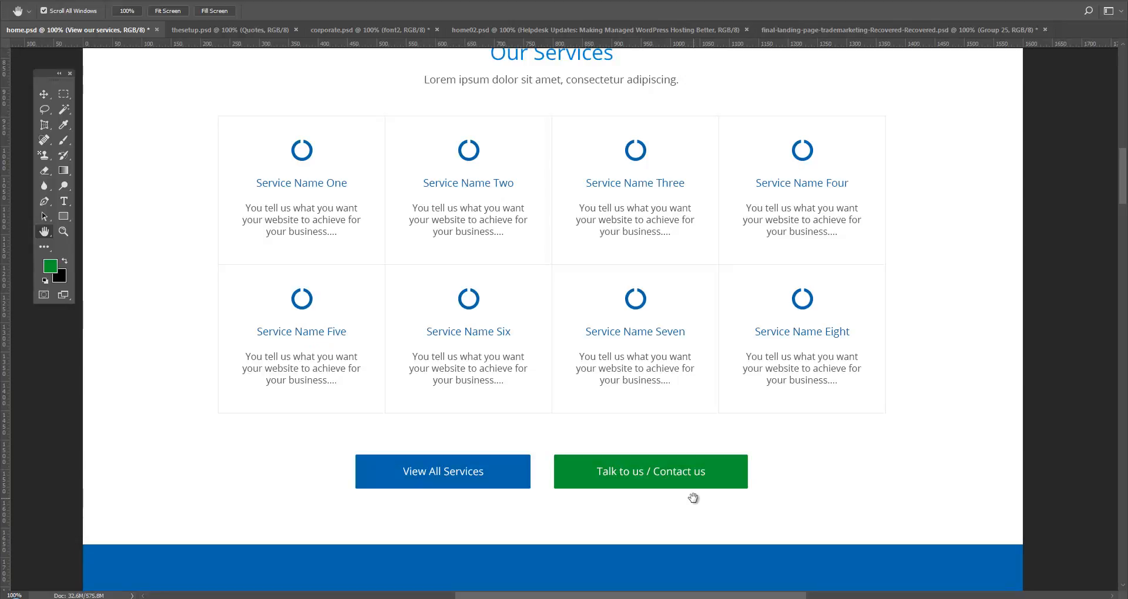
pyautogui.moveTo(677, 498); pyautogui.dragTo(694, 464)
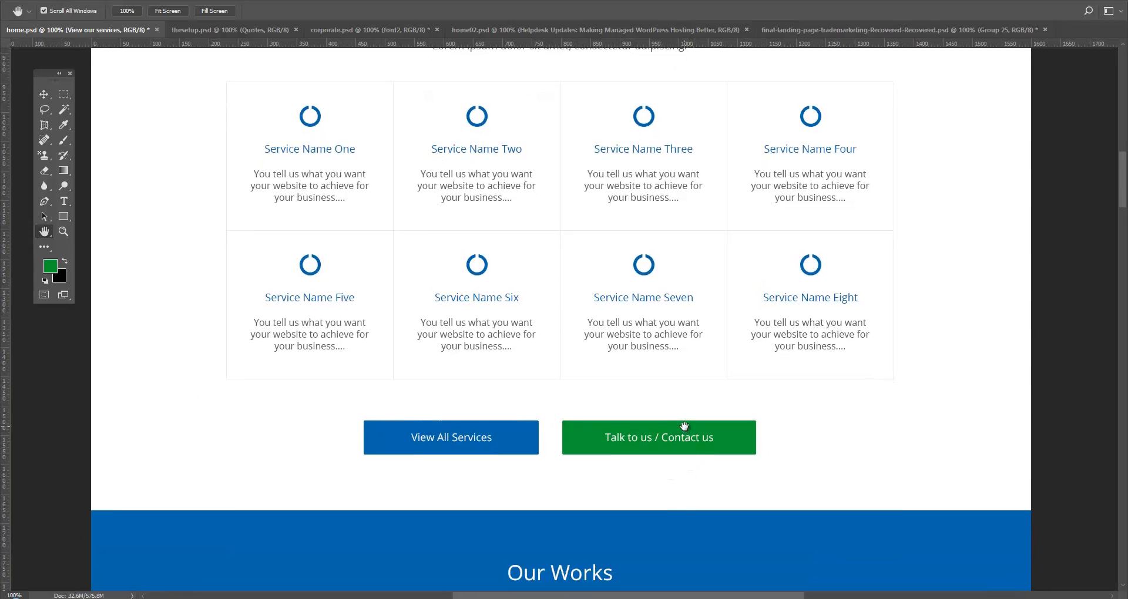
pyautogui.moveTo(680, 427); pyautogui.dragTo(679, 432)
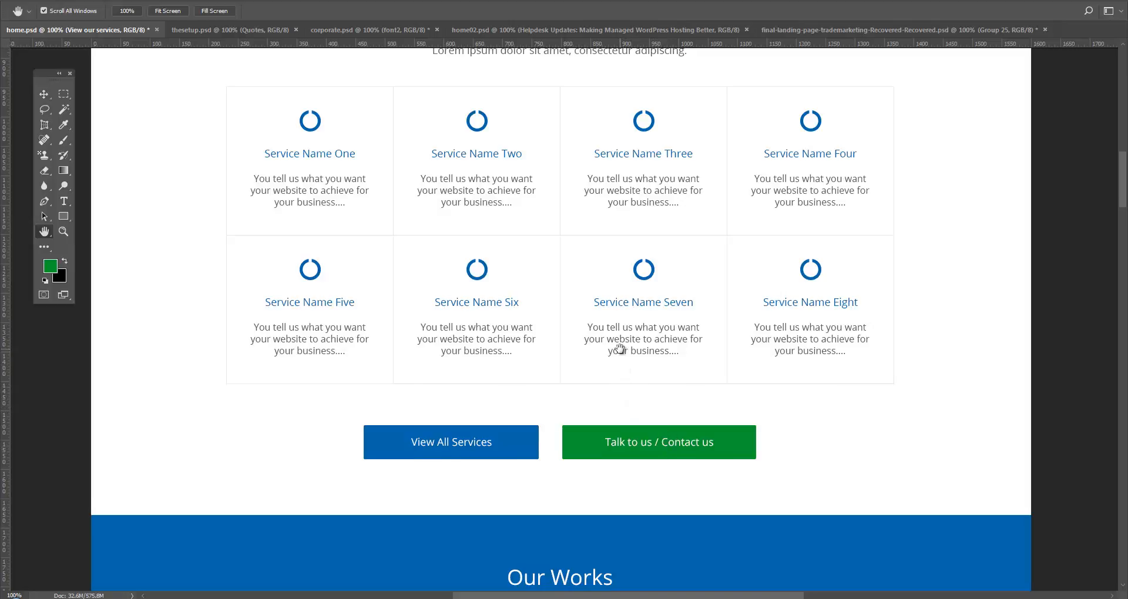
# - Recheck the page's visual path from the logo and navigation through the hero buttons to the first row of services
pyautogui.moveTo(615, 350); pyautogui.dragTo(622, 471)
pyautogui.moveTo(609, 357); pyautogui.dragTo(601, 462)
pyautogui.moveTo(551, 297); pyautogui.dragTo(559, 401)
pyautogui.moveTo(497, 279); pyautogui.dragTo(496, 373)
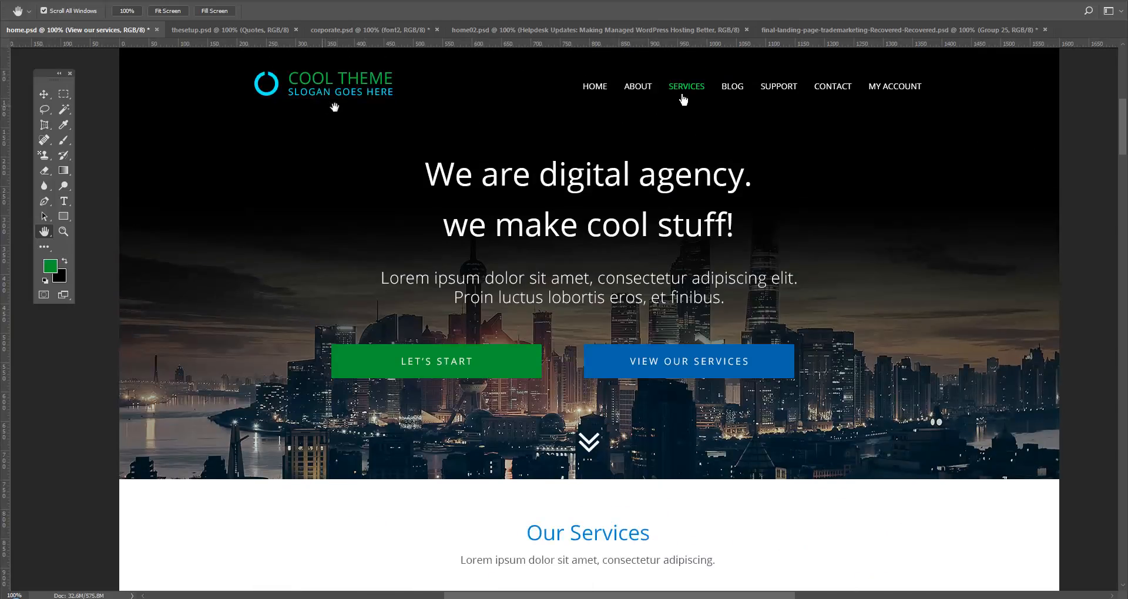
pyautogui.scroll(-3, 475, 302)
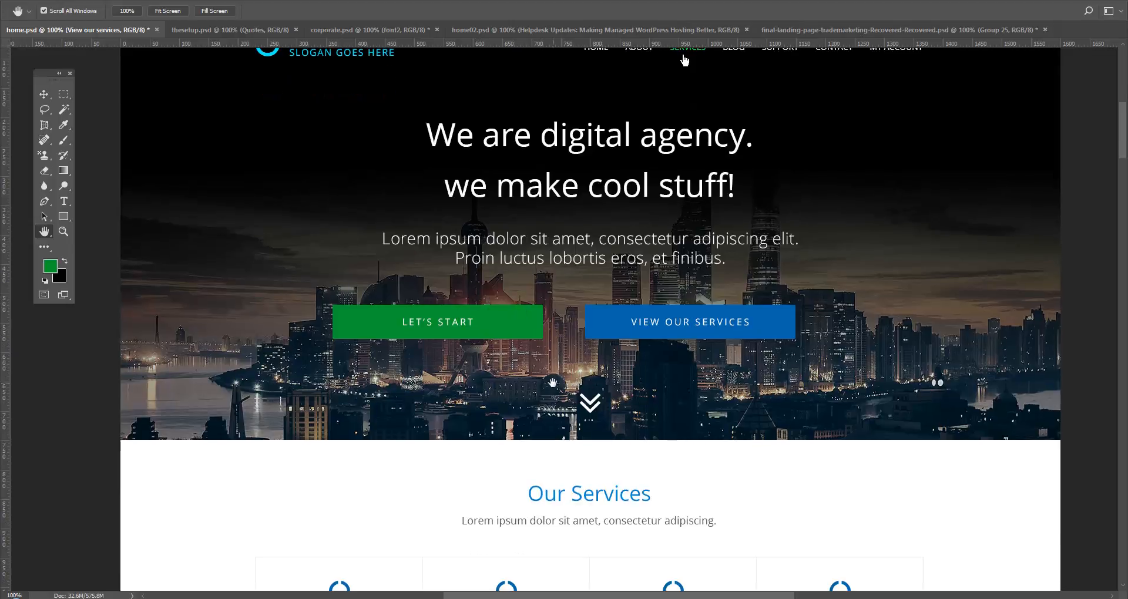
pyautogui.scroll(-5, 552, 382)
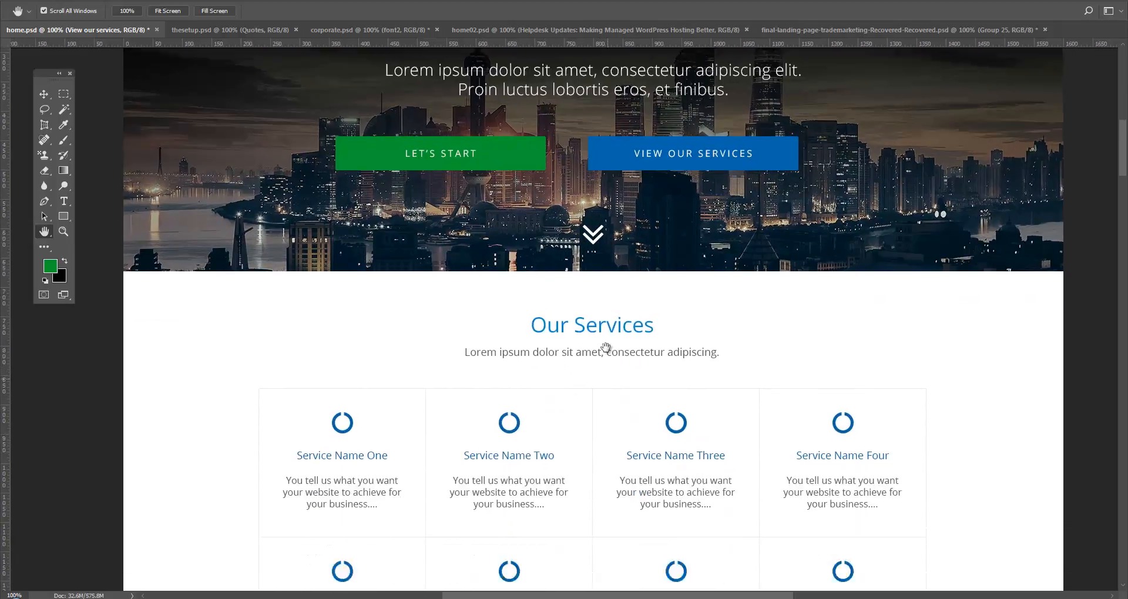
# - Examine how the page leads from the hero buttons through the eight service boxes to View All Services and Talk to us / Contact us
pyautogui.scroll(-8, 610, 411)
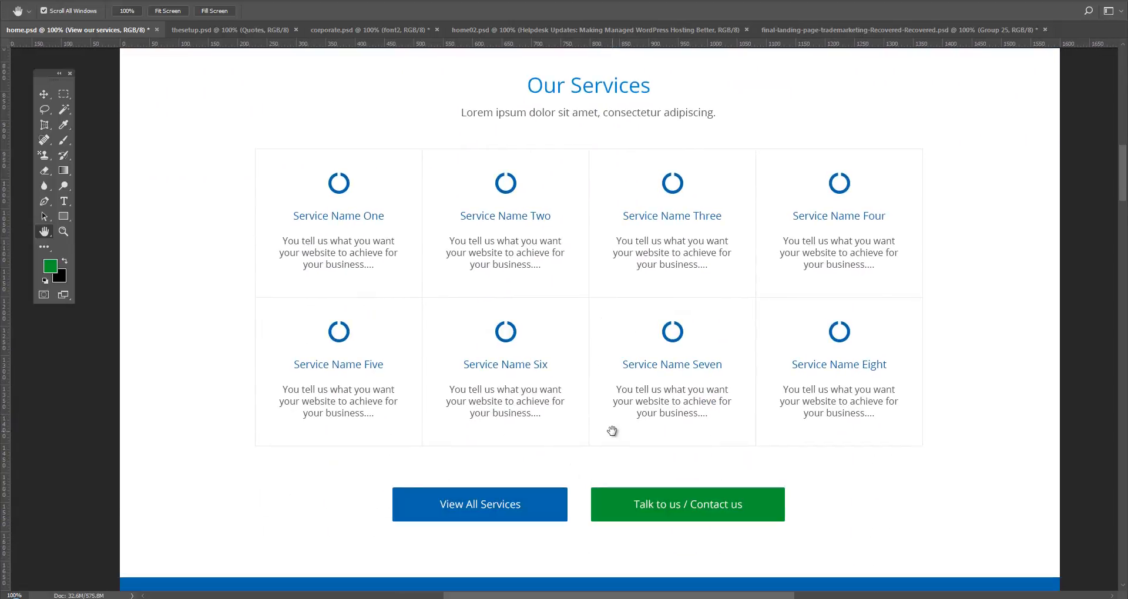
pyautogui.scroll(-1, 612, 431)
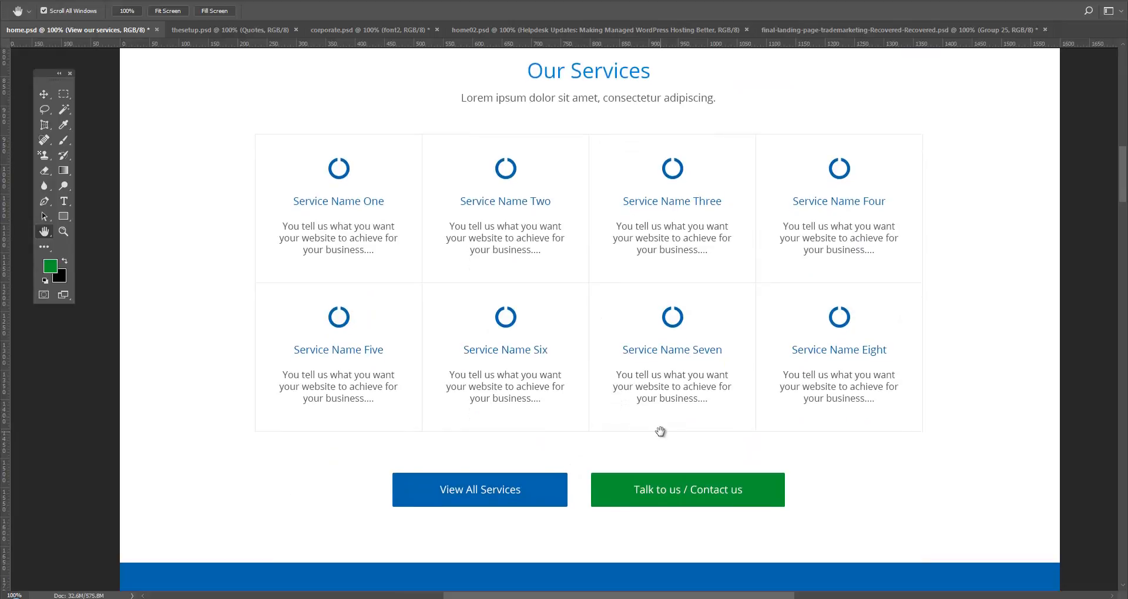
pyautogui.scroll(-1, 643, 423)
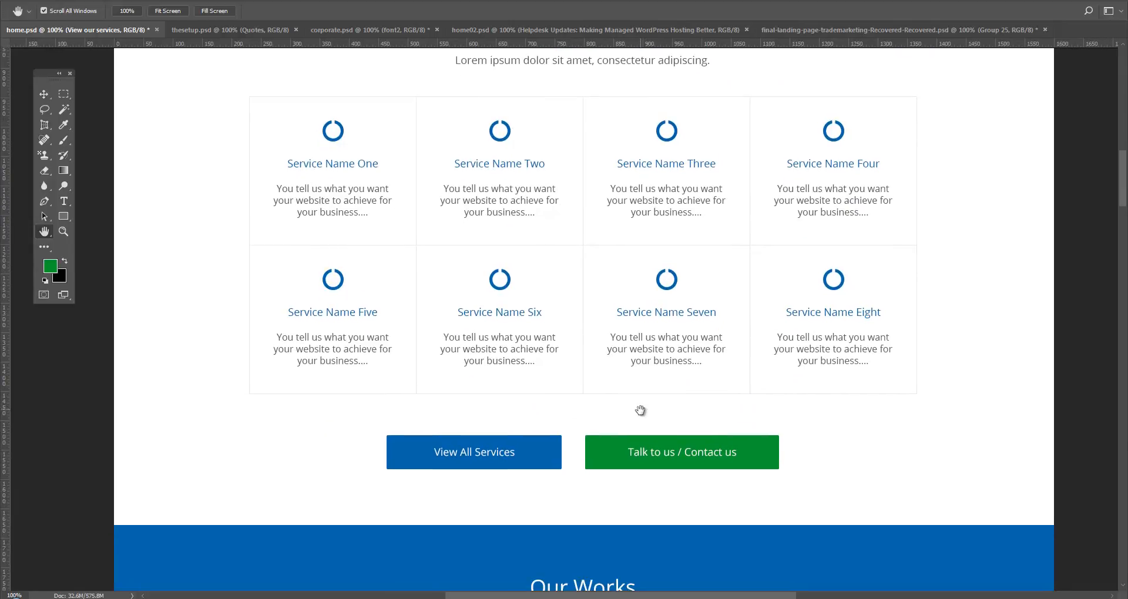
pyautogui.scroll(7, 617, 450)
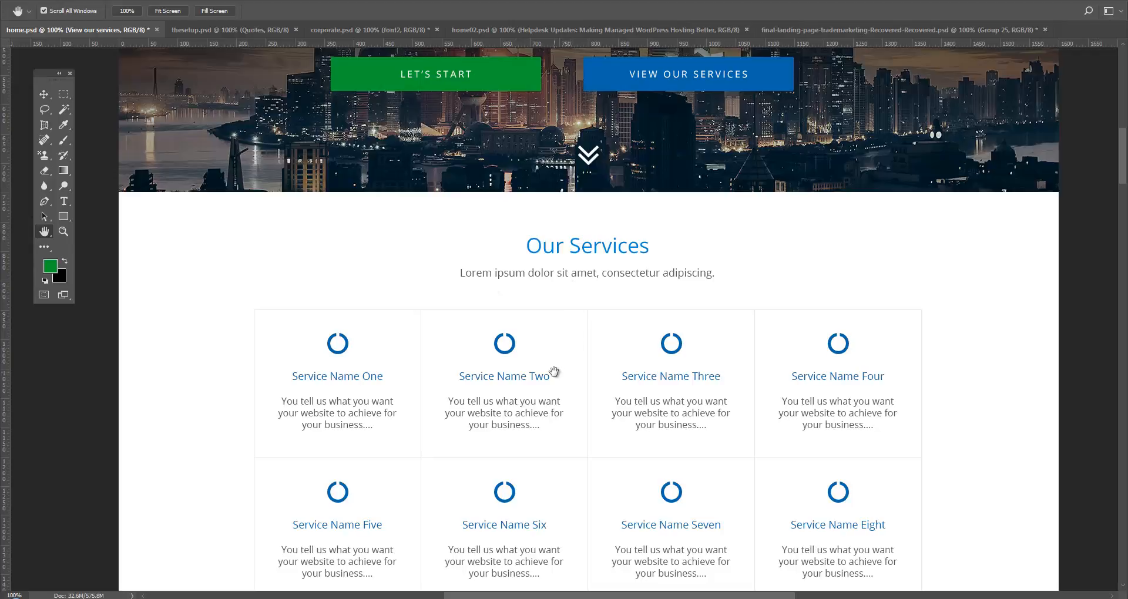
pyautogui.moveTo(548, 370); pyautogui.dragTo(551, 259)
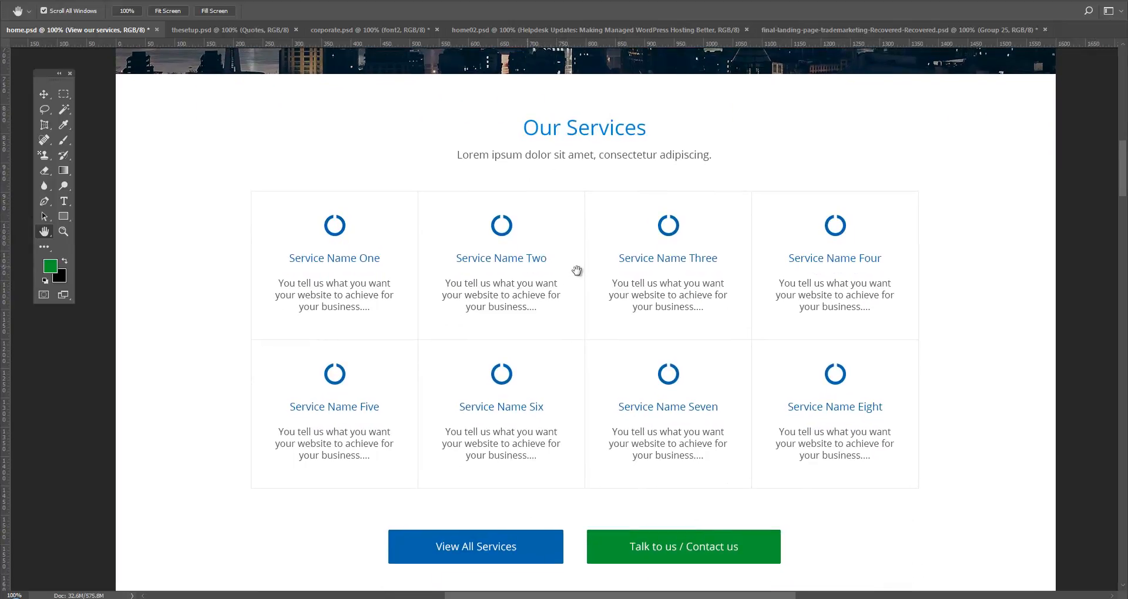
pyautogui.moveTo(593, 318); pyautogui.dragTo(586, 258)
pyautogui.moveTo(591, 379); pyautogui.dragTo(533, 305)
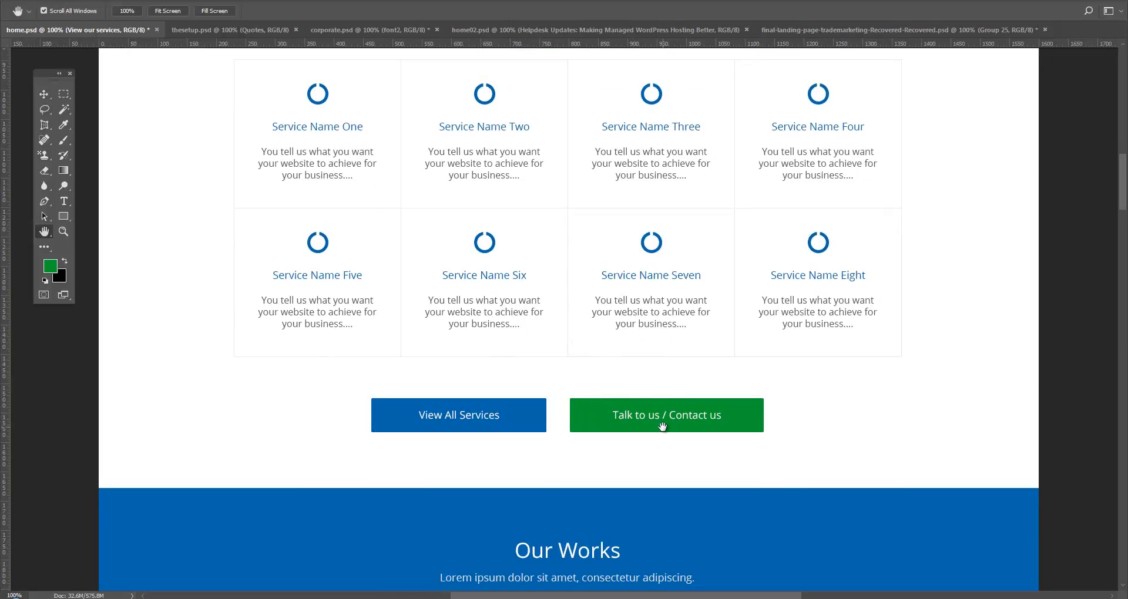
pyautogui.moveTo(662, 426); pyautogui.dragTo(642, 371)
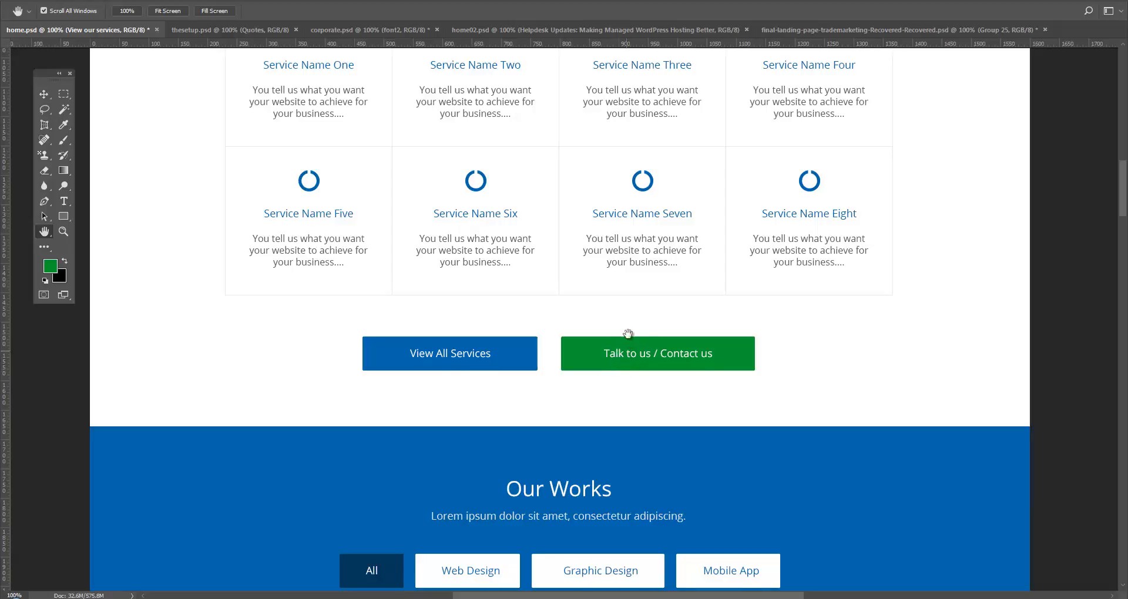
# - Inspect the transition from the services call-to-action buttons into the blue Our Works section, its category filters and portfolio images
pyautogui.scroll(-1, 628, 334)
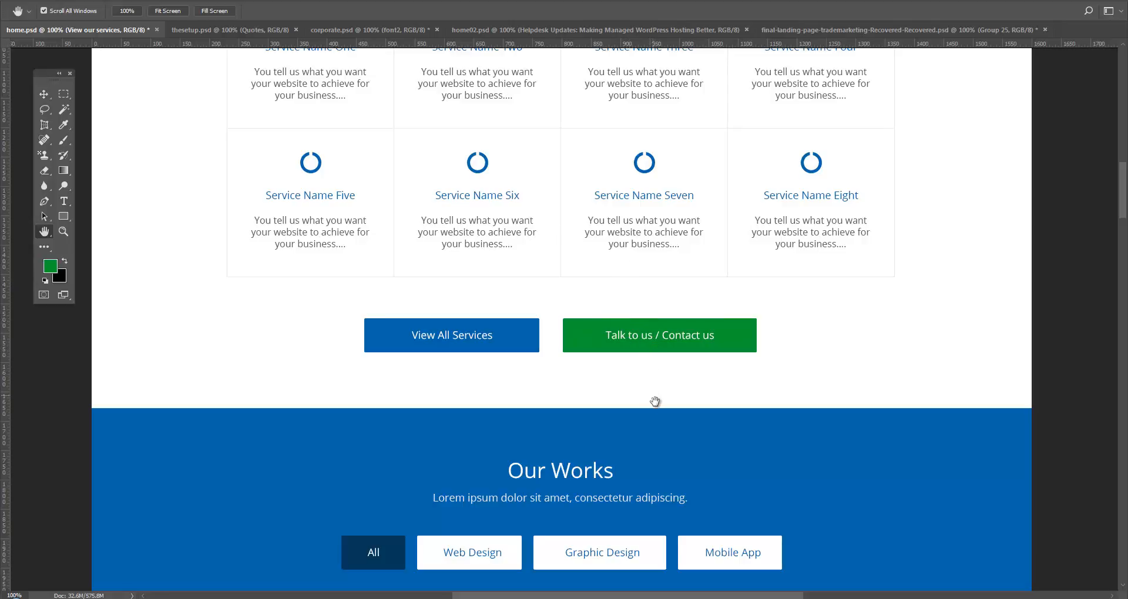
pyautogui.moveTo(654, 403); pyautogui.dragTo(654, 348)
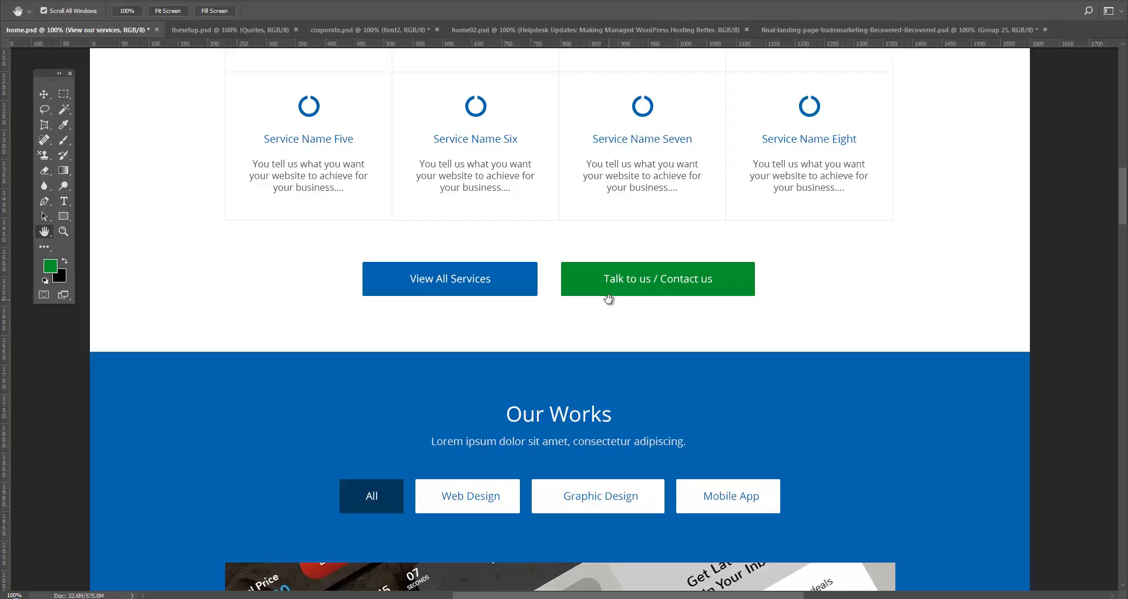
pyautogui.scroll(-3, 608, 317)
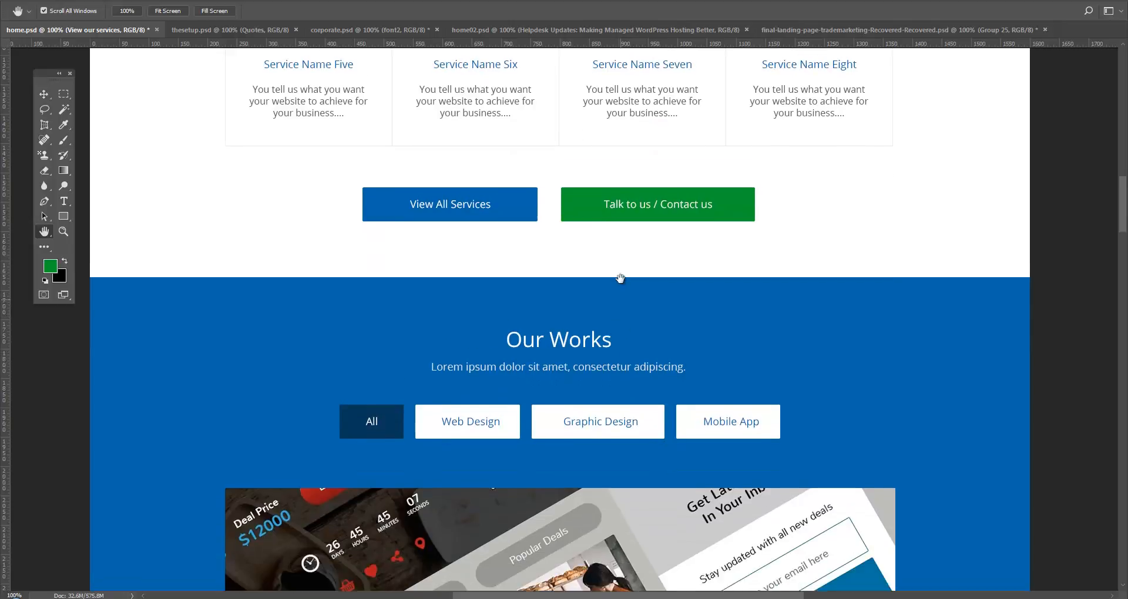
pyautogui.moveTo(622, 358); pyautogui.dragTo(623, 296)
pyautogui.moveTo(642, 388); pyautogui.dragTo(645, 332)
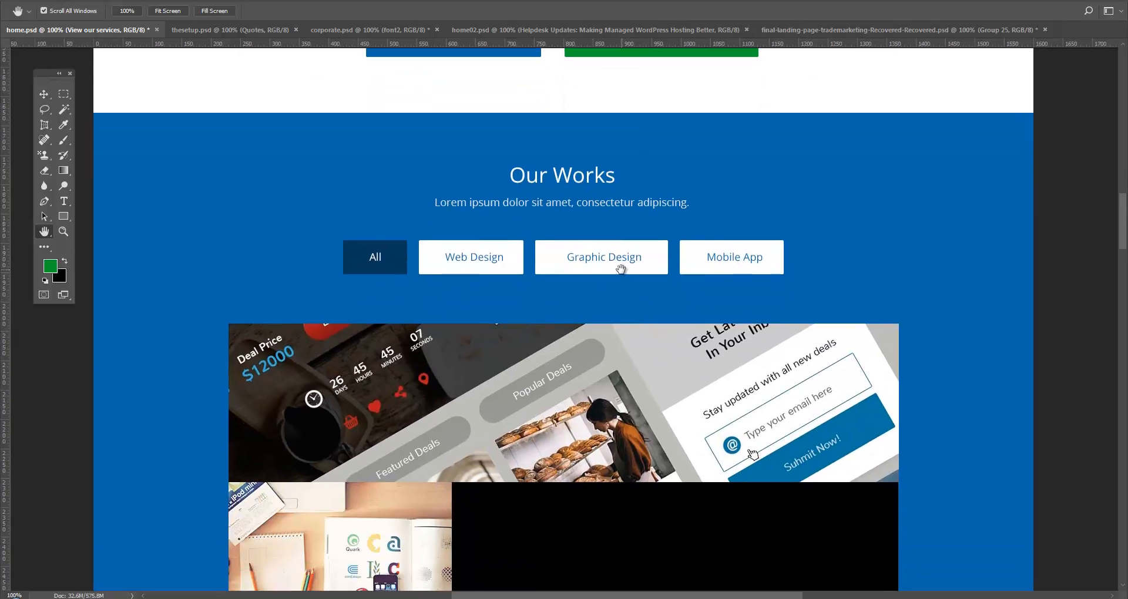
pyautogui.moveTo(622, 262); pyautogui.dragTo(623, 294)
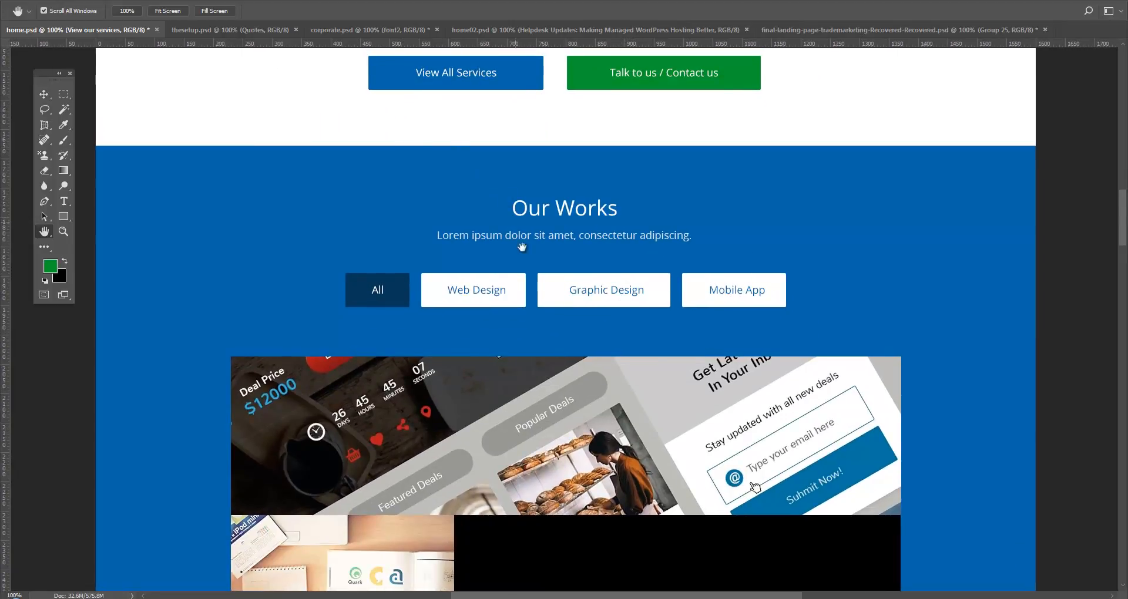
# - Review the Our Services heading, both rows of service boxes and the spacing above the two buttons beneath them
pyautogui.moveTo(544, 396); pyautogui.dragTo(535, 575)
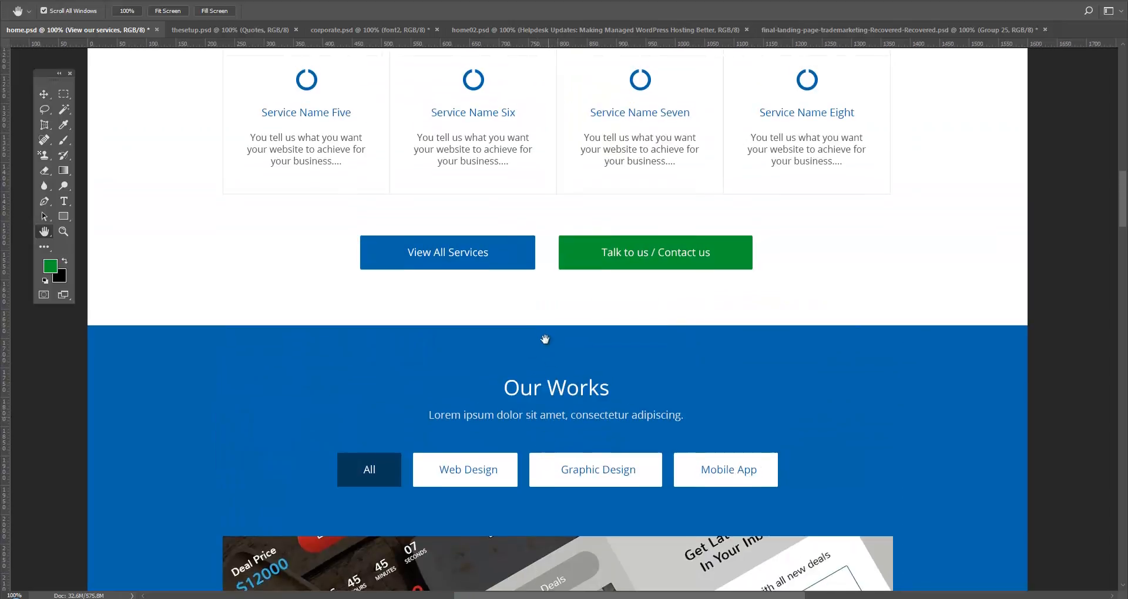
pyautogui.moveTo(544, 337); pyautogui.dragTo(554, 424)
pyautogui.moveTo(547, 318)
pyautogui.mouseDown()
pyautogui.moveTo(548, 443)
pyautogui.moveTo(549, 357)
pyautogui.mouseUp()
pyautogui.moveTo(536, 279); pyautogui.dragTo(552, 347)
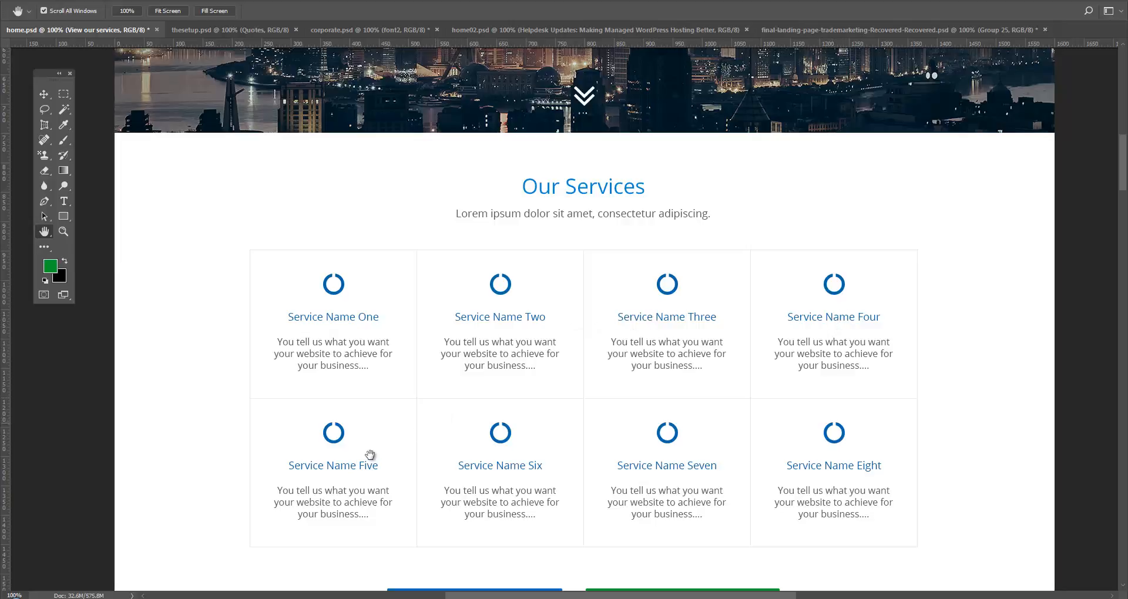
pyautogui.moveTo(511, 469); pyautogui.dragTo(524, 423)
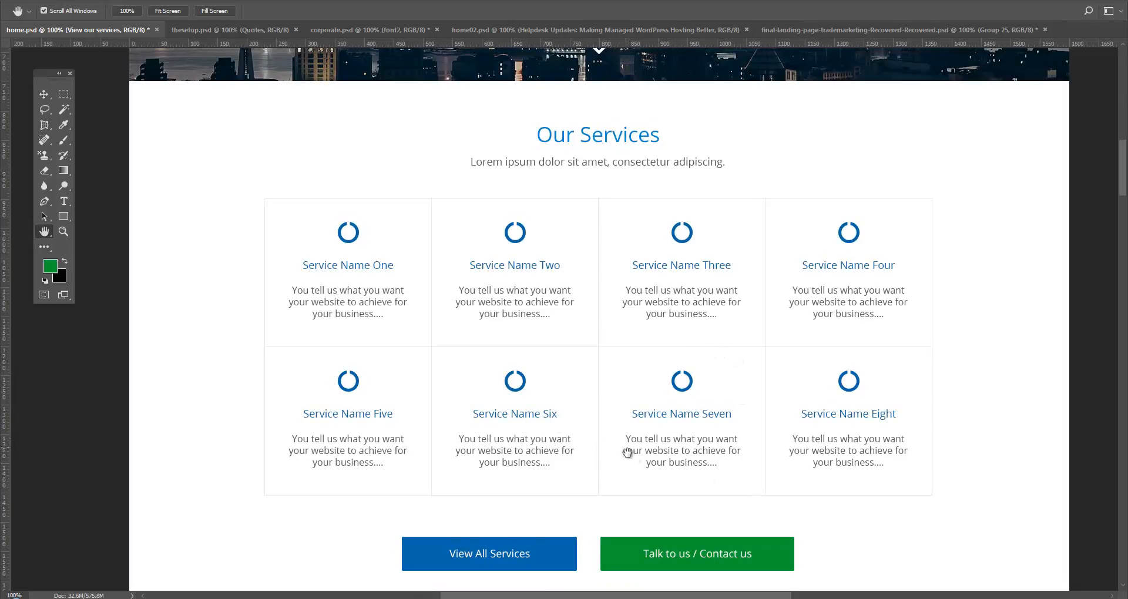
pyautogui.scroll(-2, 682, 379)
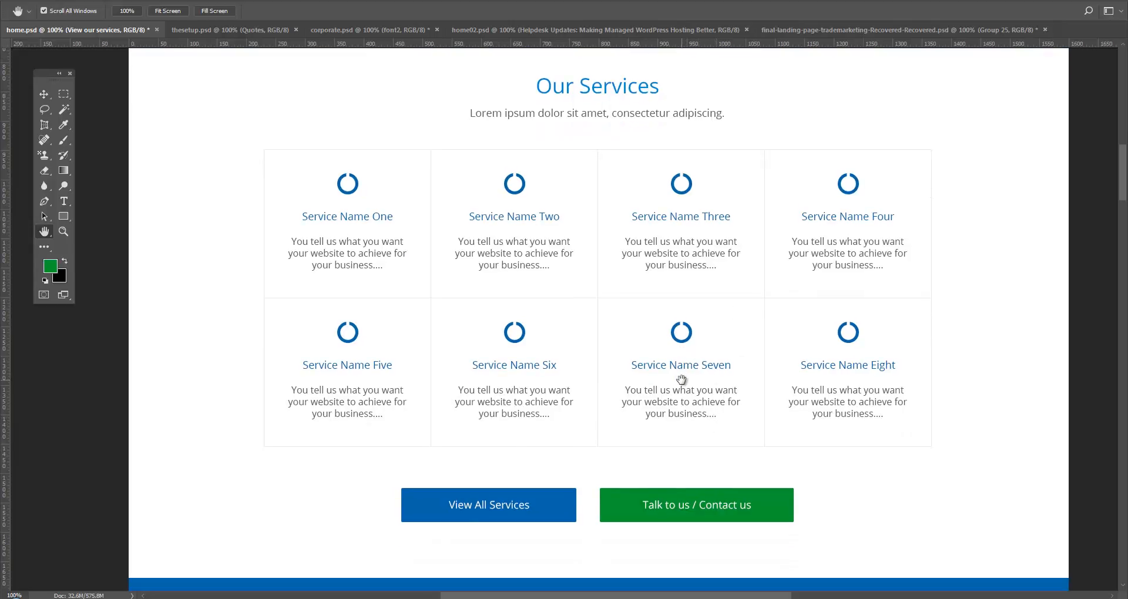
# - Select the description text layer under Service Name Seven with the Move tool, and return to the Hand tool
pyautogui.click(50, 96)
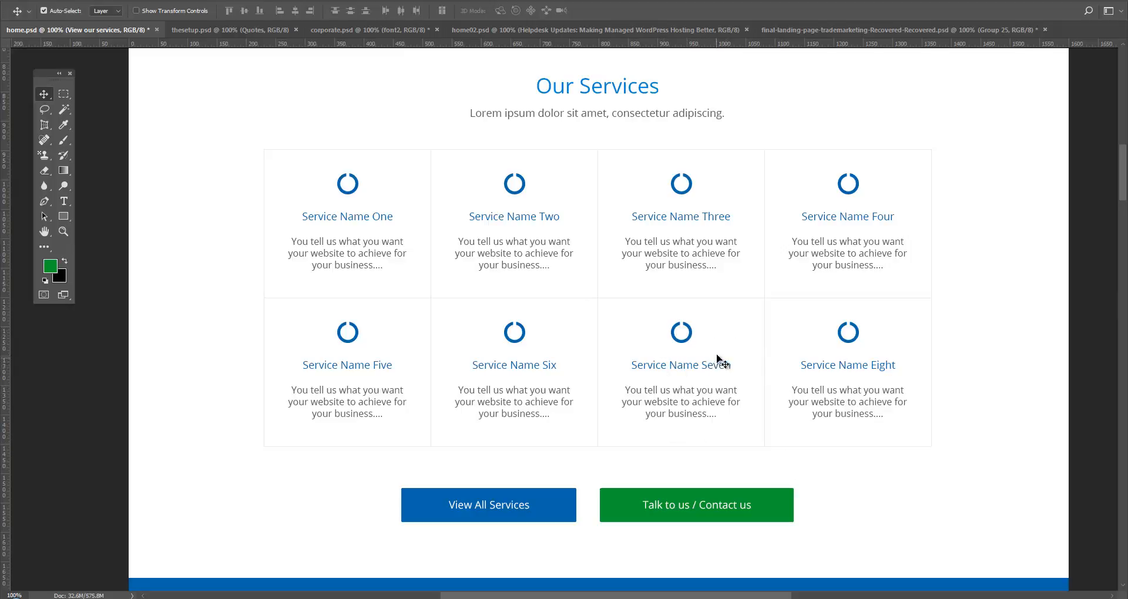
pyautogui.click(697, 390)
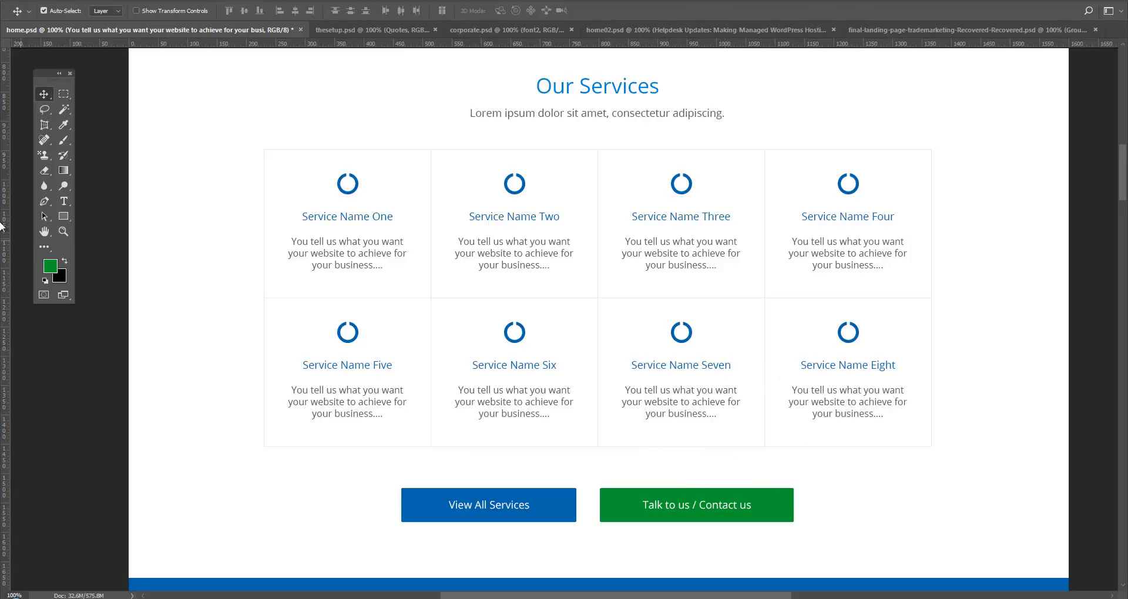
pyautogui.click(44, 231)
# - Trace the layout from the service grid down to the Our Works filters and back up to the hero headline and navigation
pyautogui.moveTo(453, 308); pyautogui.dragTo(466, 383)
pyautogui.hscroll(1, 491, 279)
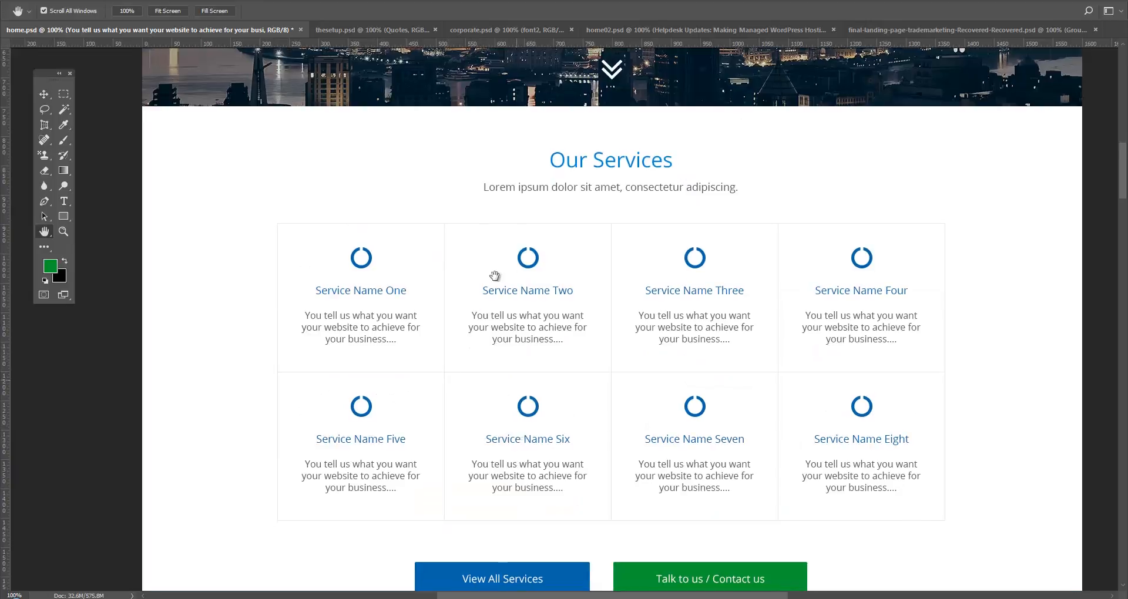
pyautogui.scroll(-10, 511, 329)
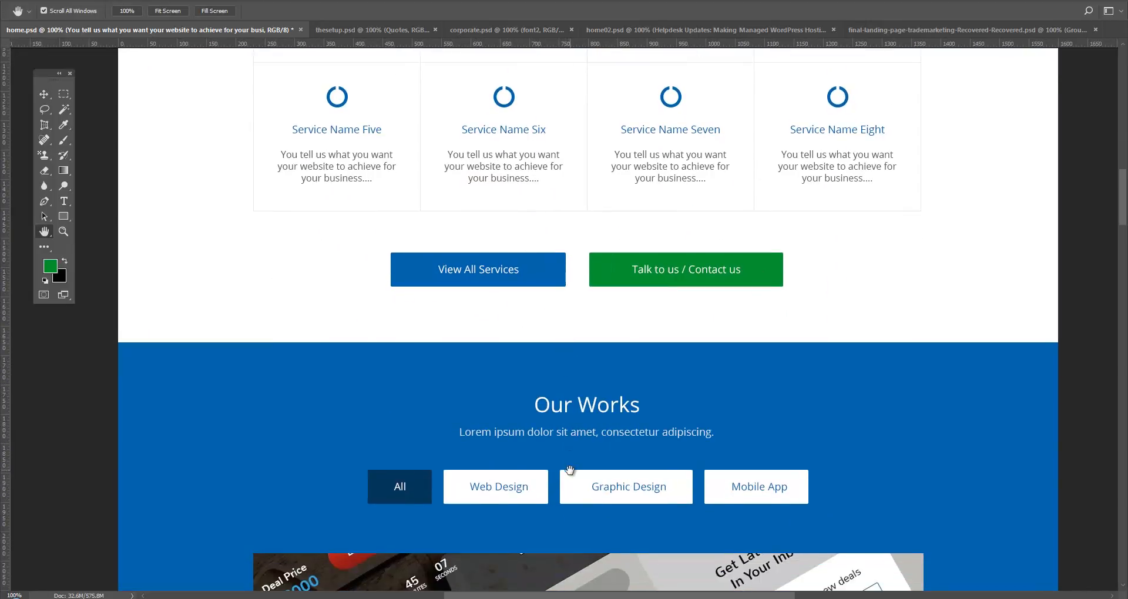
pyautogui.moveTo(592, 242); pyautogui.dragTo(589, 342)
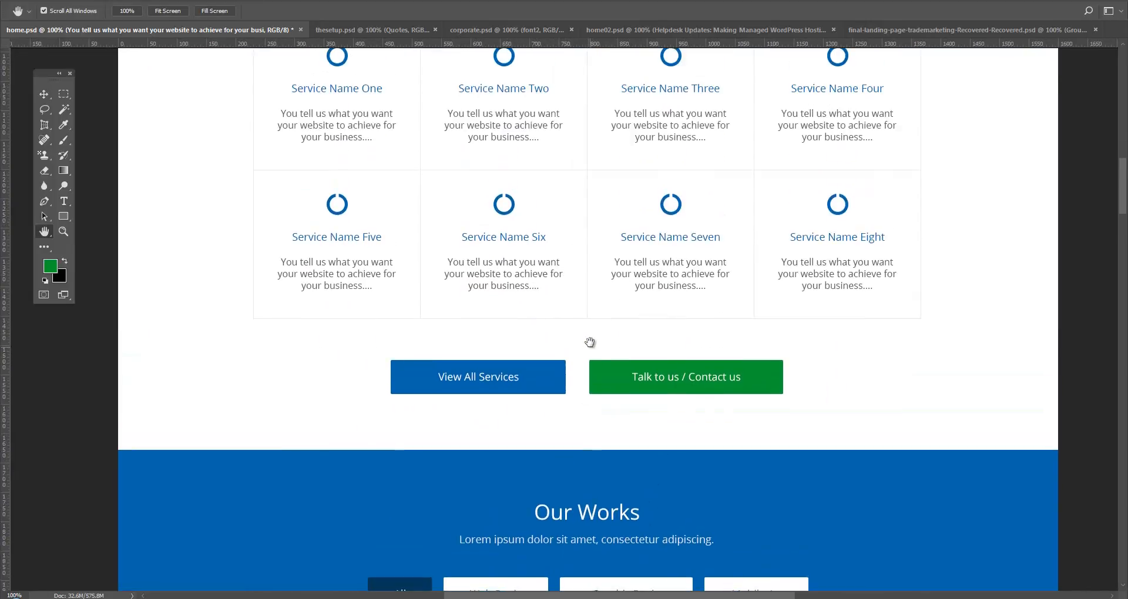
pyautogui.scroll(5, 589, 342)
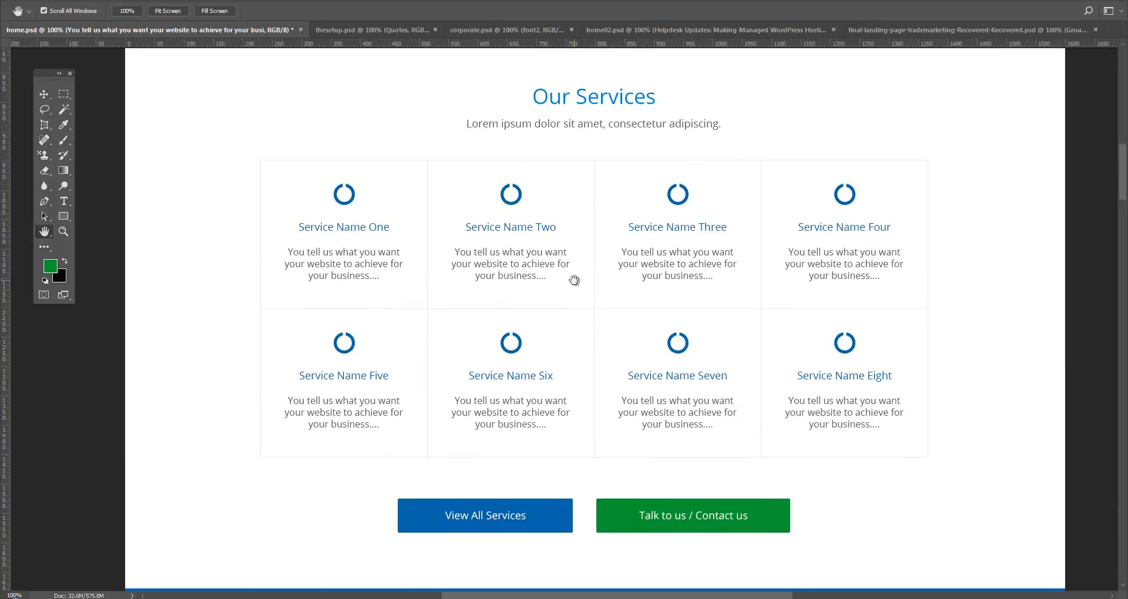
pyautogui.scroll(4, 574, 280)
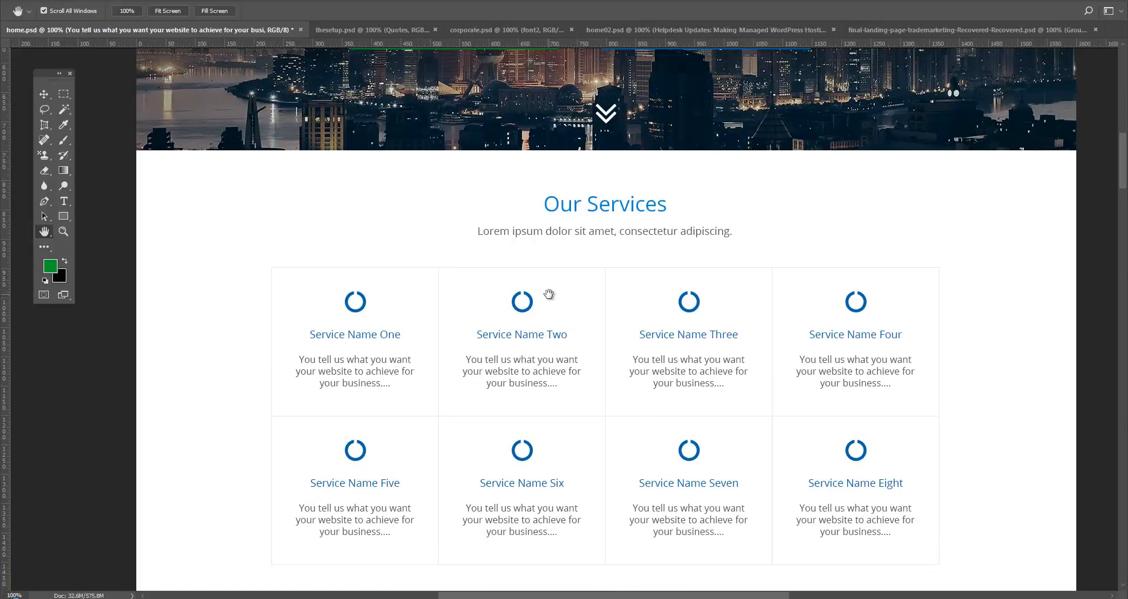
pyautogui.scroll(8, 548, 295)
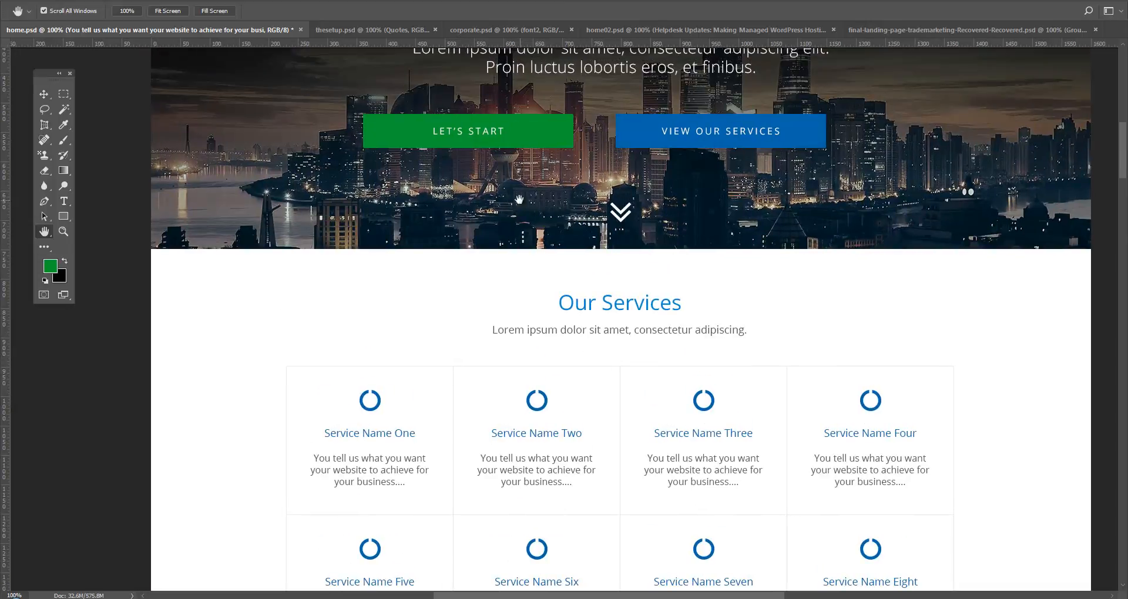
pyautogui.scroll(3, 410, 146)
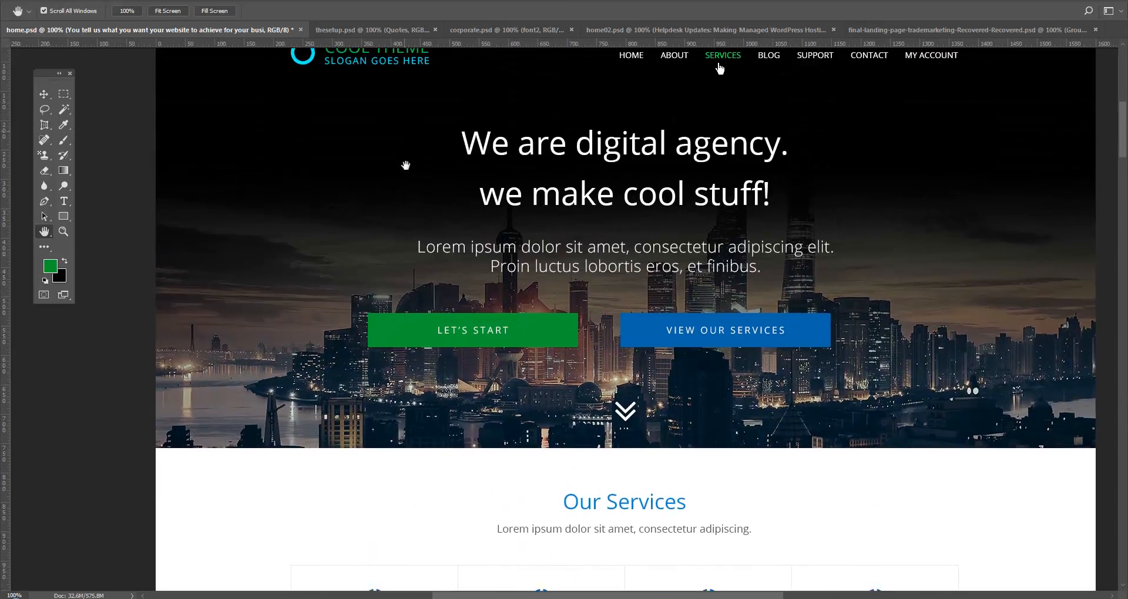
pyautogui.scroll(2, 399, 141)
# - Follow the page downward from the hero call-to-action buttons through the Our Services heading and grid to the start of Our Works
pyautogui.scroll(-6, 554, 346)
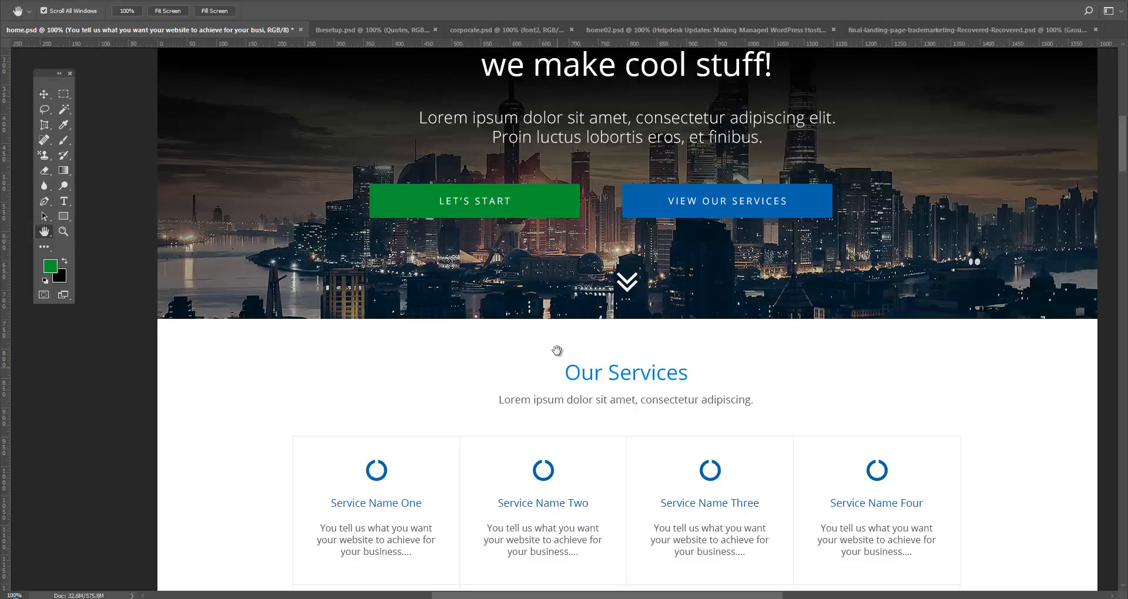
pyautogui.scroll(-3, 554, 349)
pyautogui.scroll(-1, 569, 358)
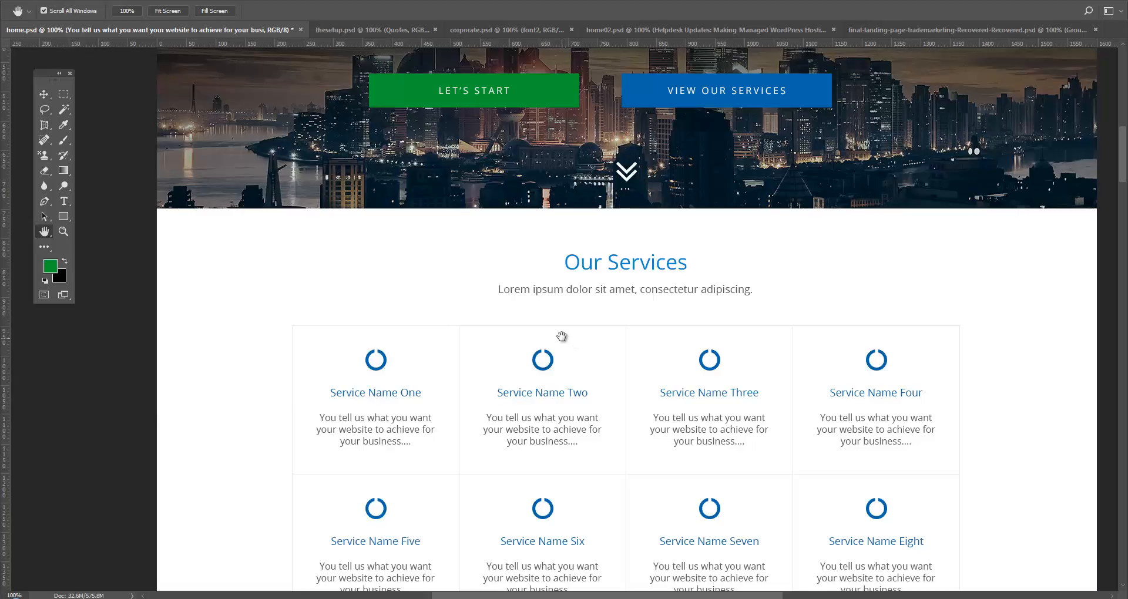
pyautogui.scroll(1, 560, 329)
pyautogui.scroll(-2, 561, 329)
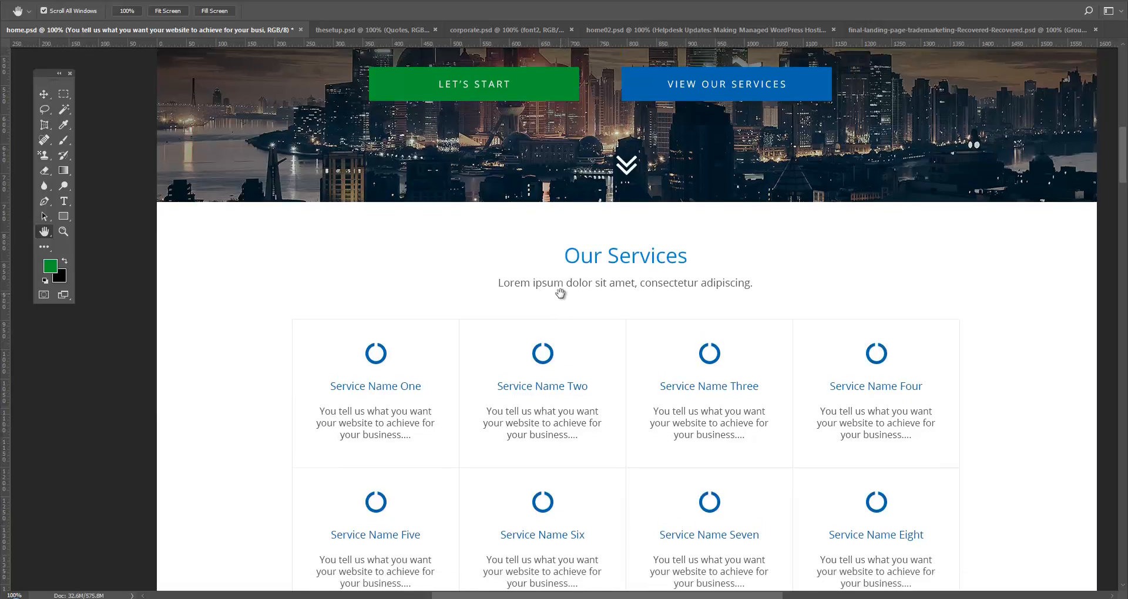
pyautogui.moveTo(578, 361); pyautogui.dragTo(578, 344)
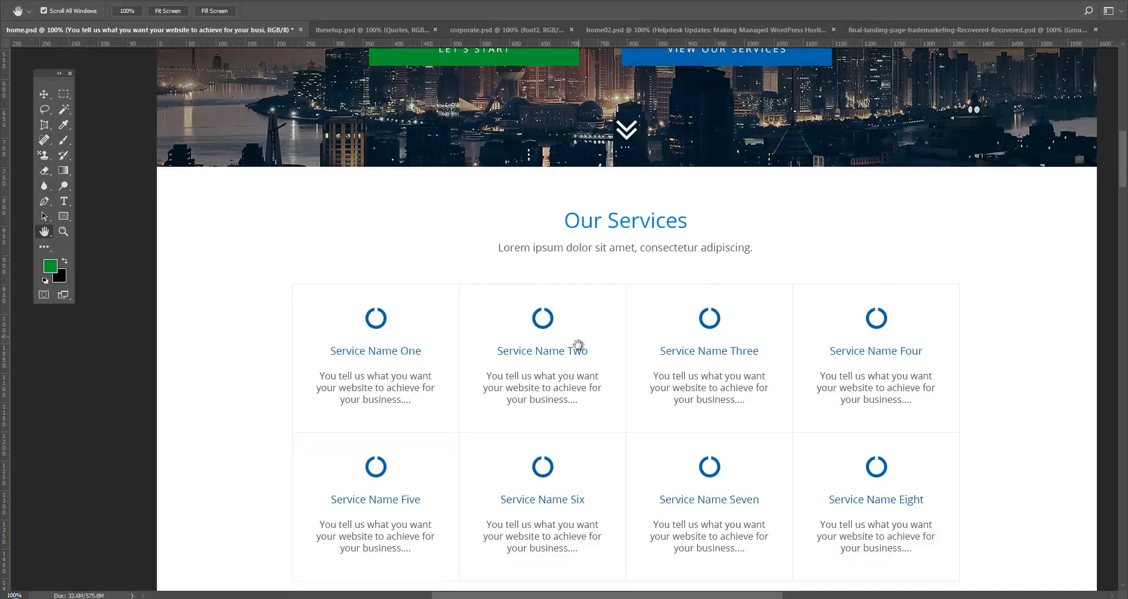
pyautogui.scroll(-2, 578, 344)
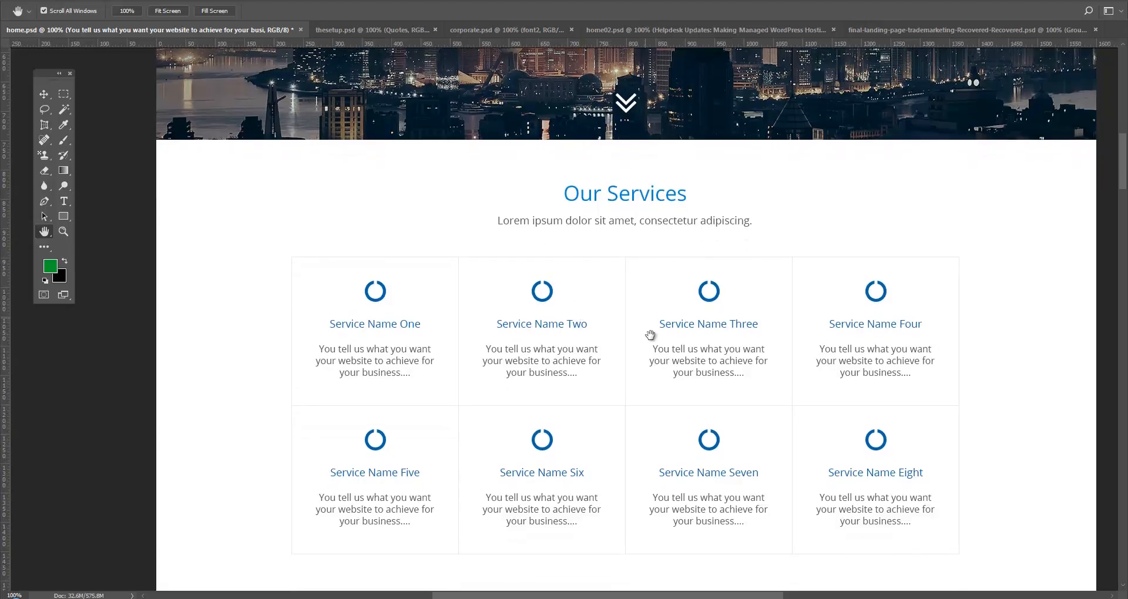
pyautogui.moveTo(650, 327); pyautogui.dragTo(650, 295)
pyautogui.scroll(-5, 661, 323)
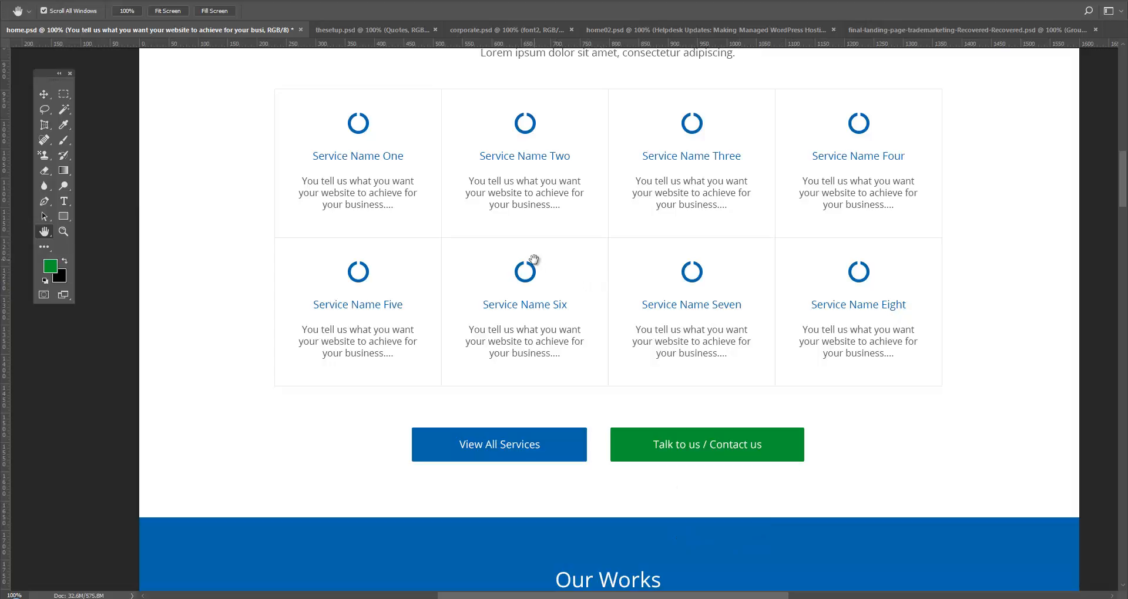
# - Compare the service grid and its closing buttons with the hero's logo, navigation, headline and LET'S START / VIEW OUR SERVICES buttons
pyautogui.scroll(3, 547, 239)
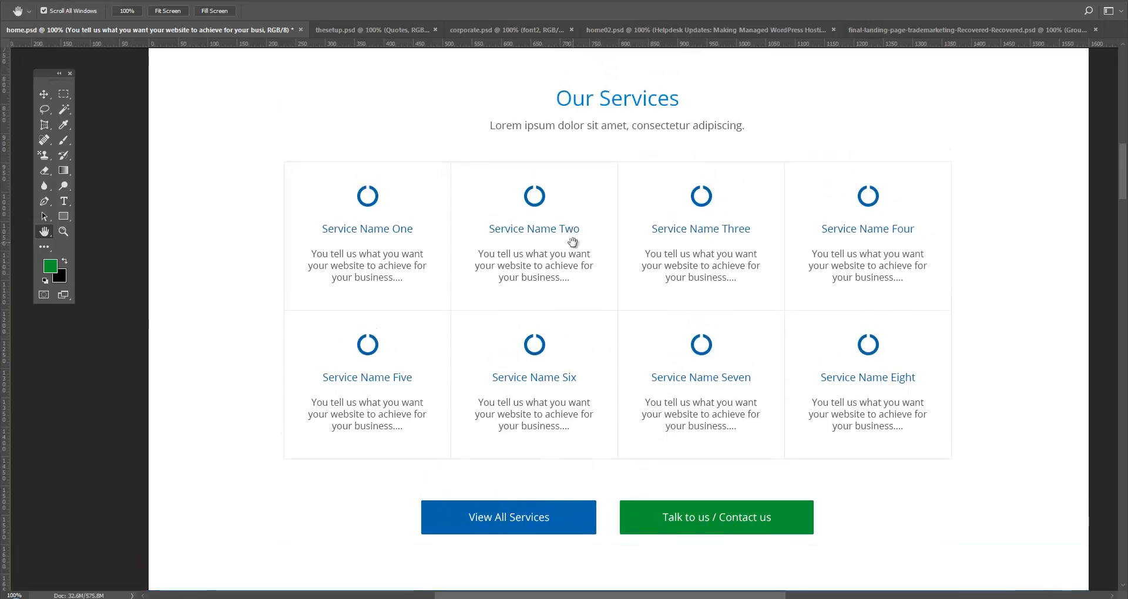
pyautogui.scroll(-4, 673, 355)
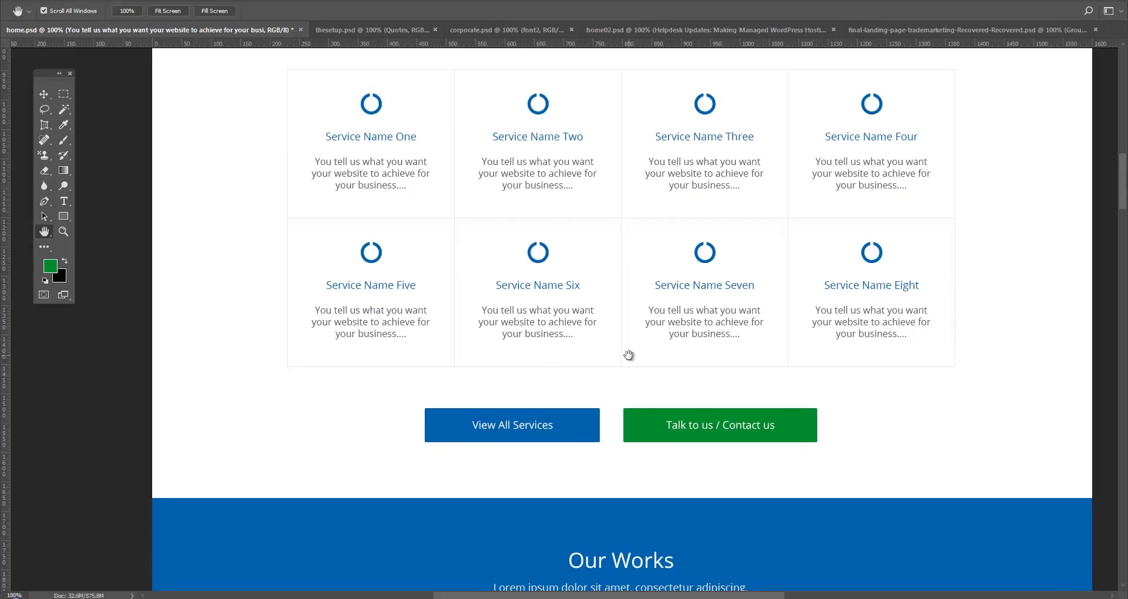
pyautogui.scroll(4, 627, 356)
pyautogui.scroll(12, 617, 343)
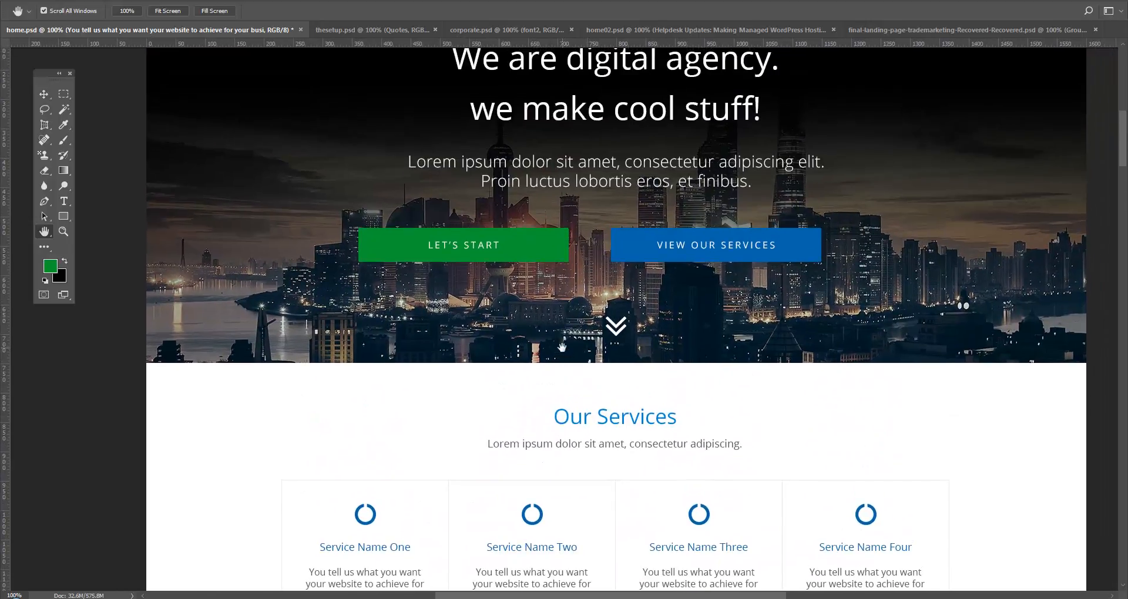
pyautogui.scroll(5, 563, 321)
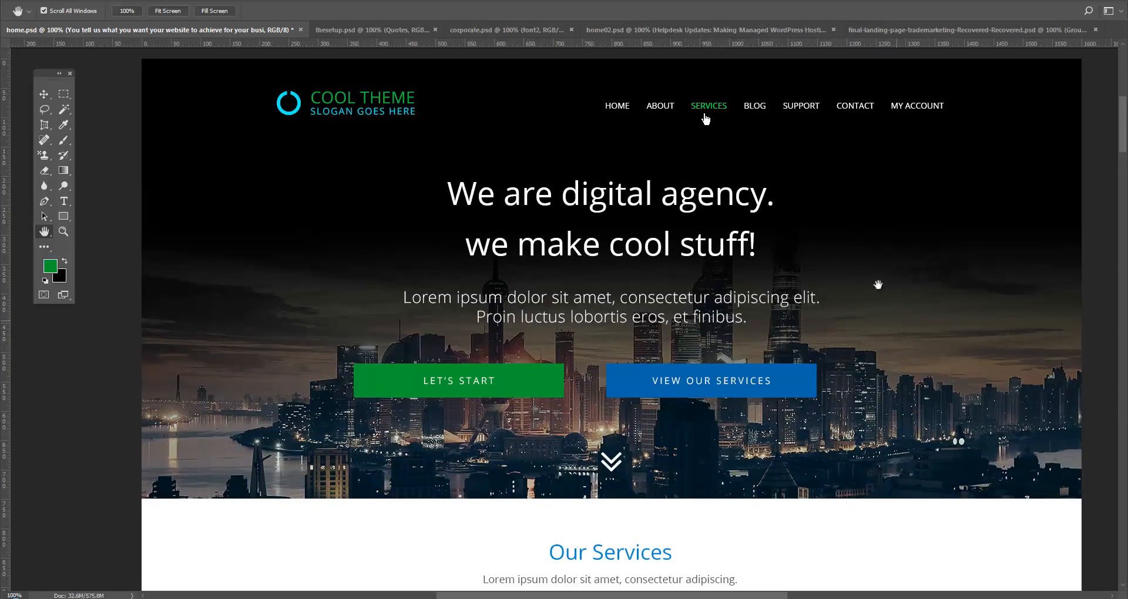
# - Follow the page from the hero through the Our Services grid and buttons to the Our Works filters, image tiles and LET'S STARTED button
pyautogui.scroll(-9, 601, 370)
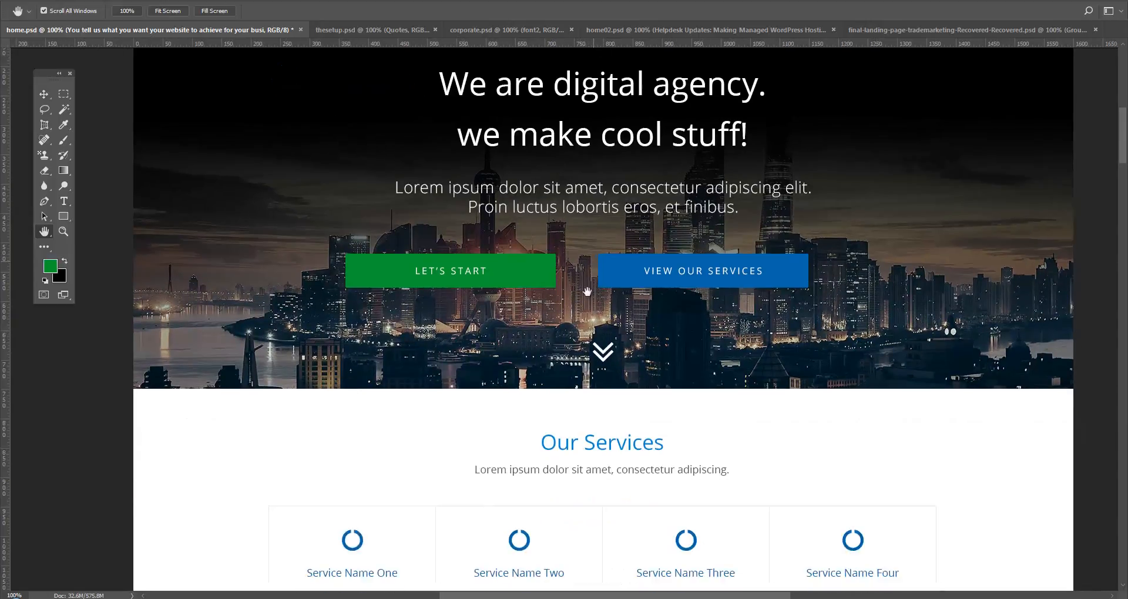
pyautogui.scroll(-5, 609, 352)
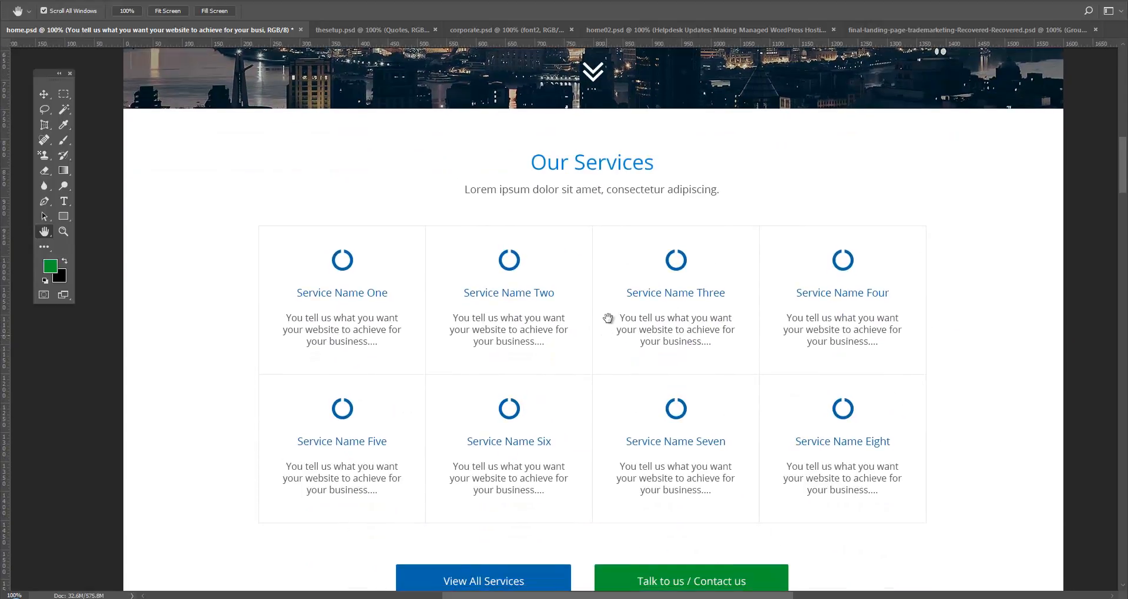
pyautogui.scroll(-2, 610, 311)
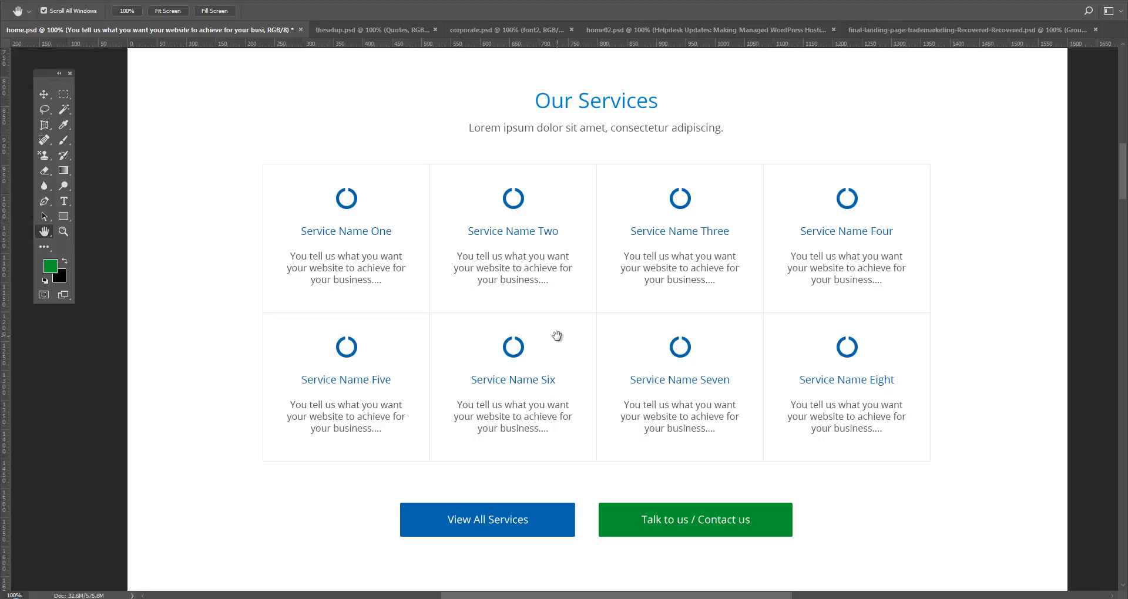
pyautogui.scroll(-4, 556, 332)
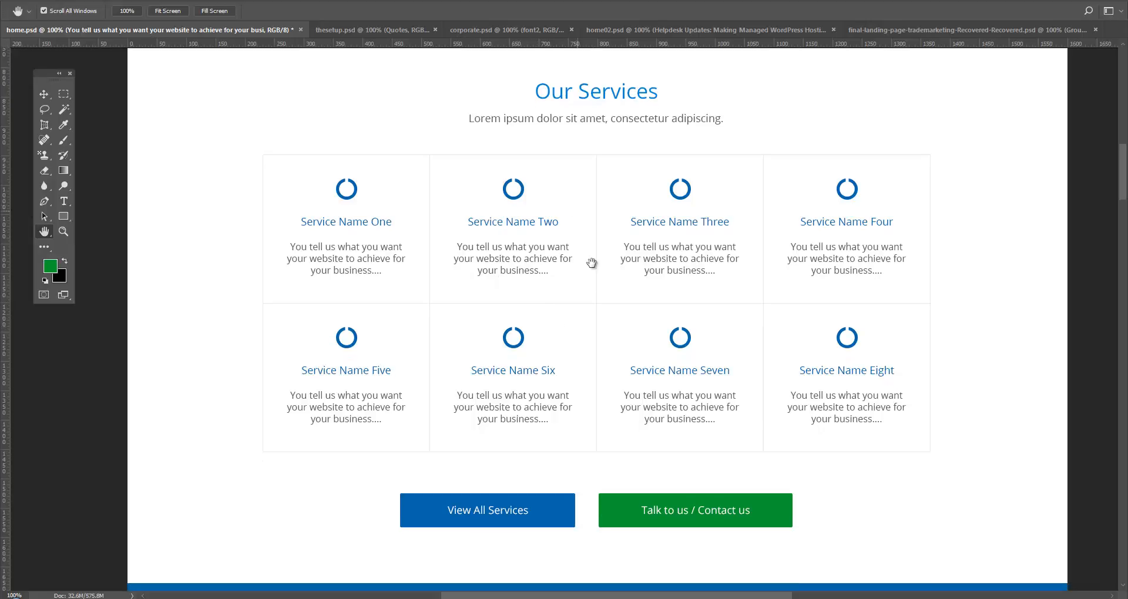
pyautogui.scroll(-10, 616, 223)
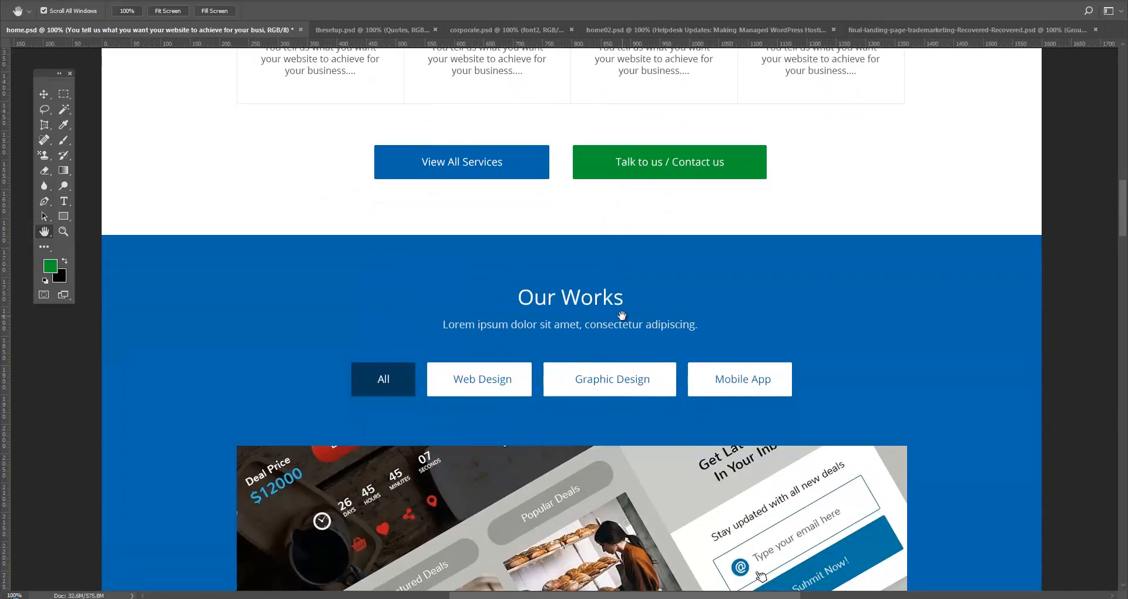
pyautogui.moveTo(641, 365); pyautogui.dragTo(647, 297)
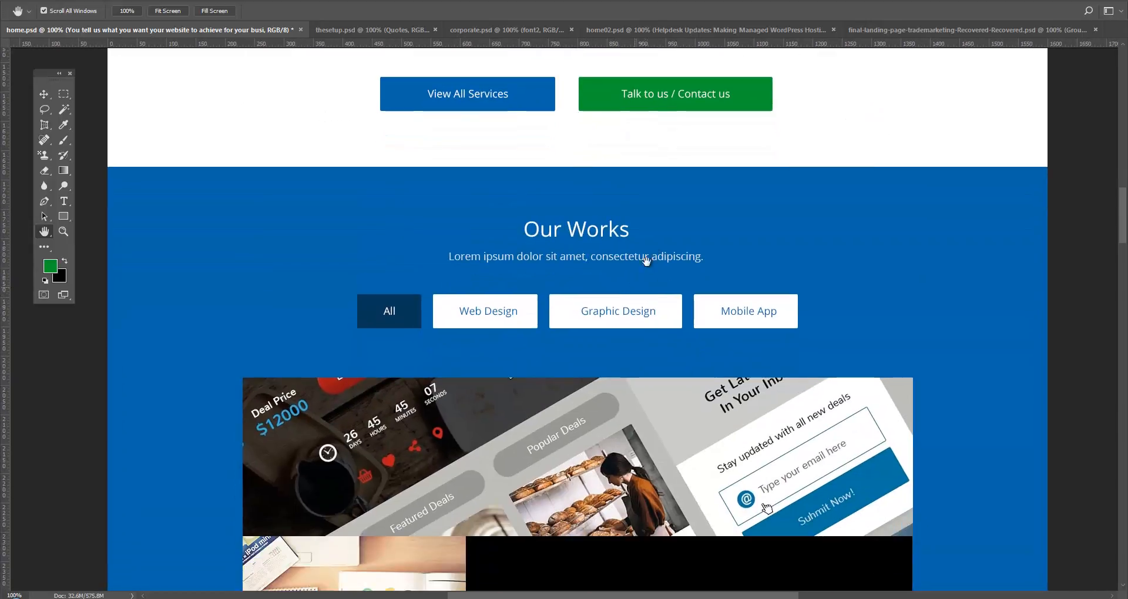
pyautogui.scroll(-3, 586, 279)
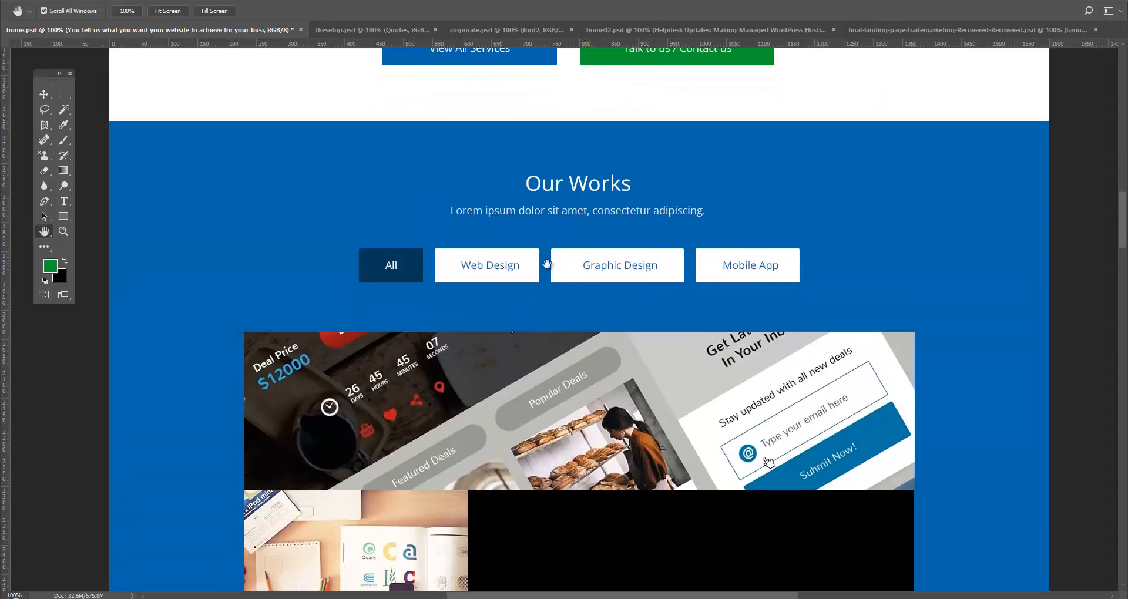
pyautogui.moveTo(576, 303); pyautogui.dragTo(579, 241)
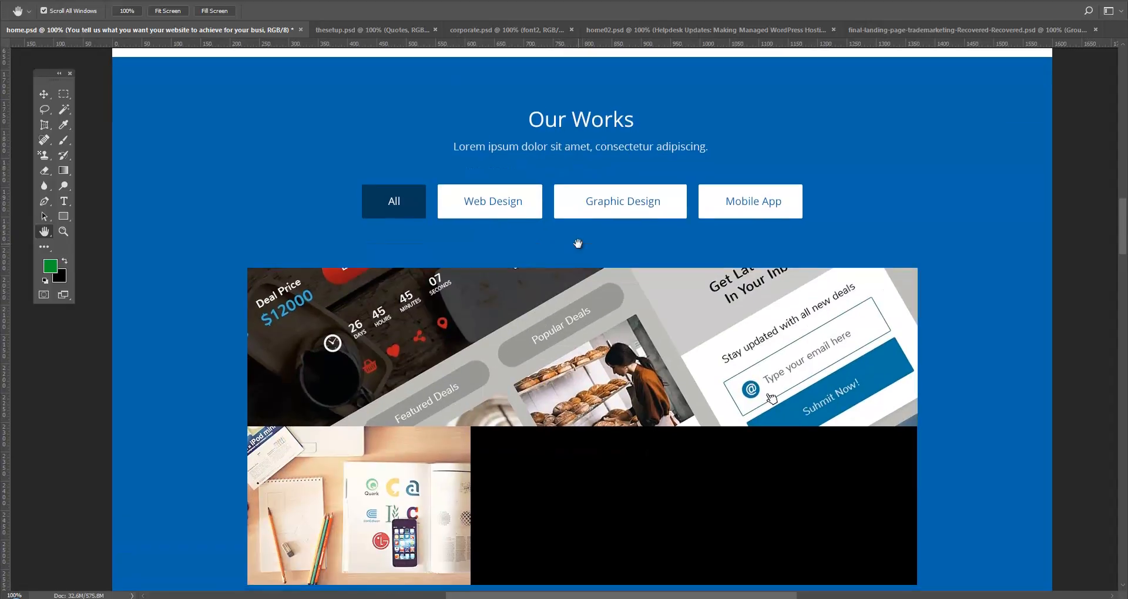
pyautogui.moveTo(605, 332); pyautogui.dragTo(593, 260)
pyautogui.moveTo(558, 341); pyautogui.dragTo(558, 287)
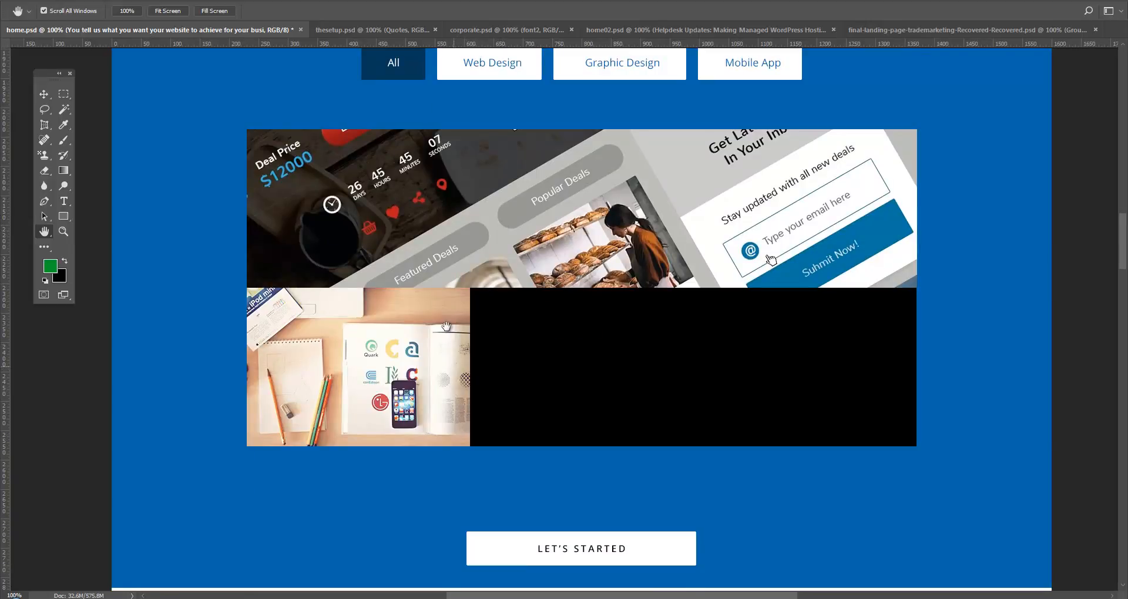
# - Switch to the browser and look through the portfolio site's Works gallery and category filters for a suitable project image
pyautogui.hotkey('alt', 'Tab')
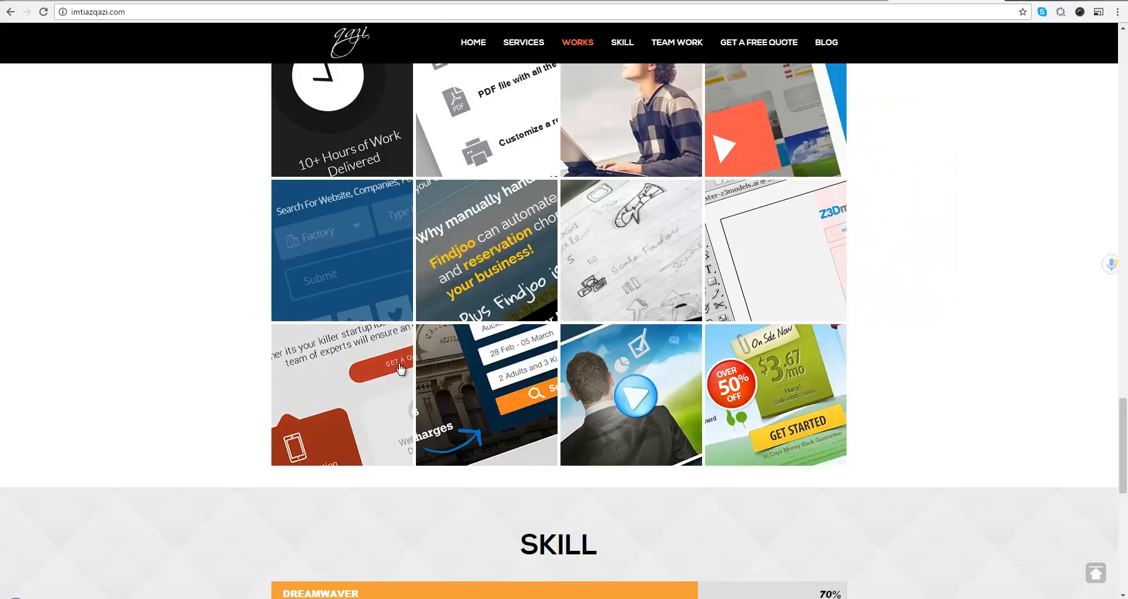
pyautogui.scroll(4, 636, 376)
pyautogui.scroll(12, 635, 376)
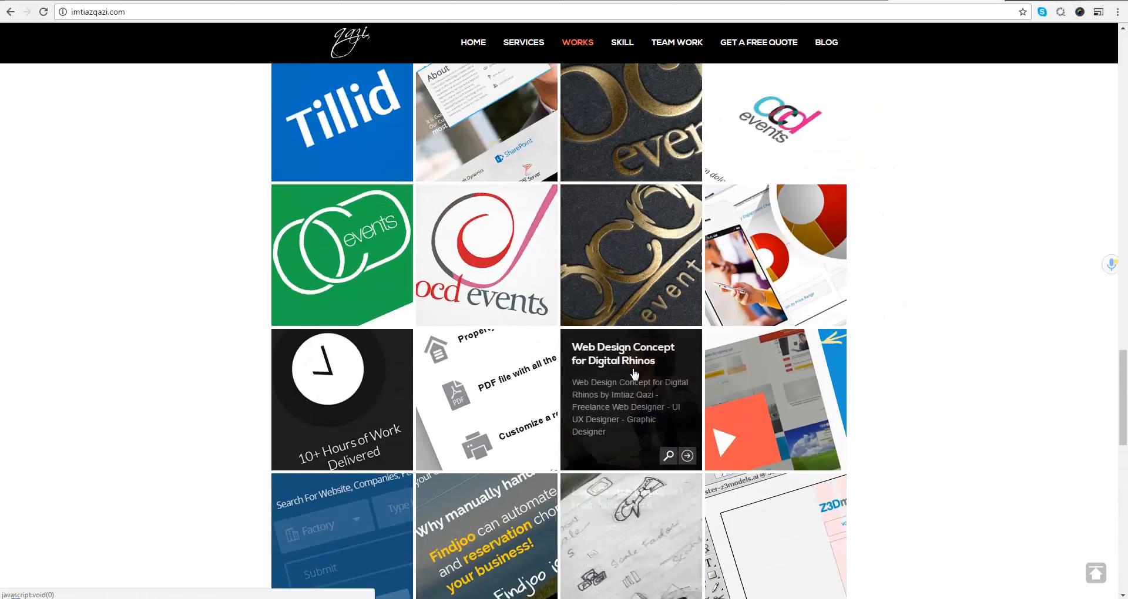
pyautogui.scroll(4, 636, 376)
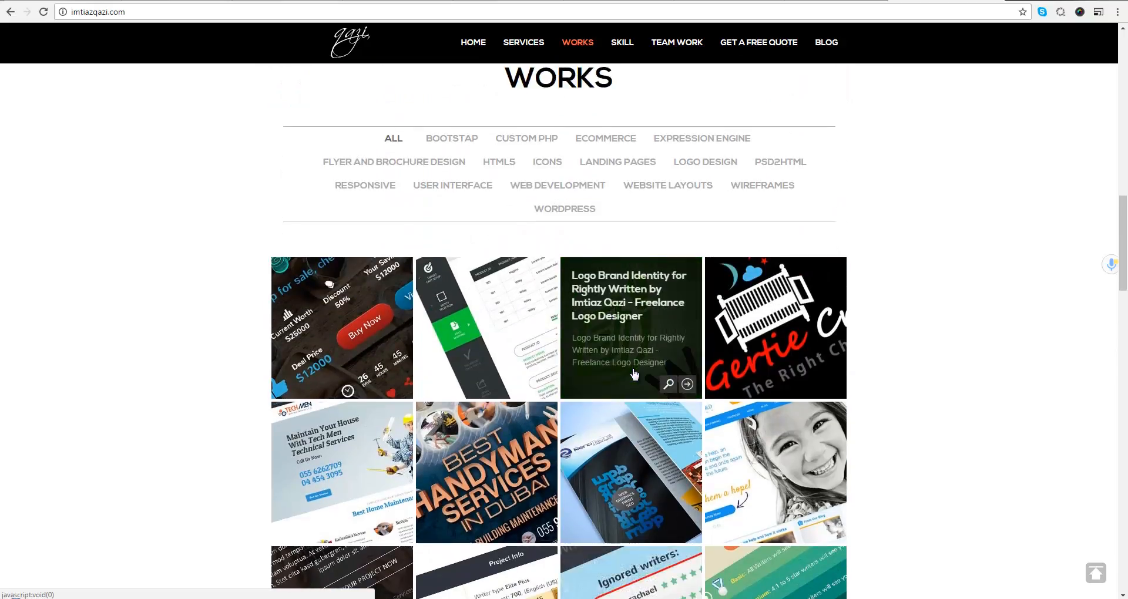
pyautogui.scroll(3, 633, 373)
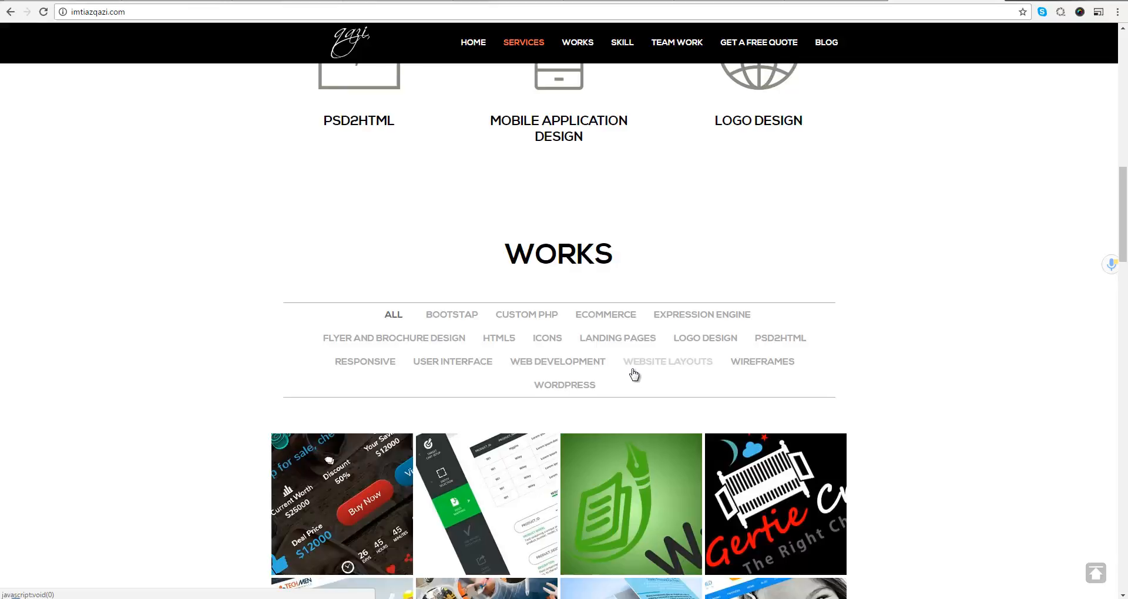
pyautogui.scroll(-3, 633, 373)
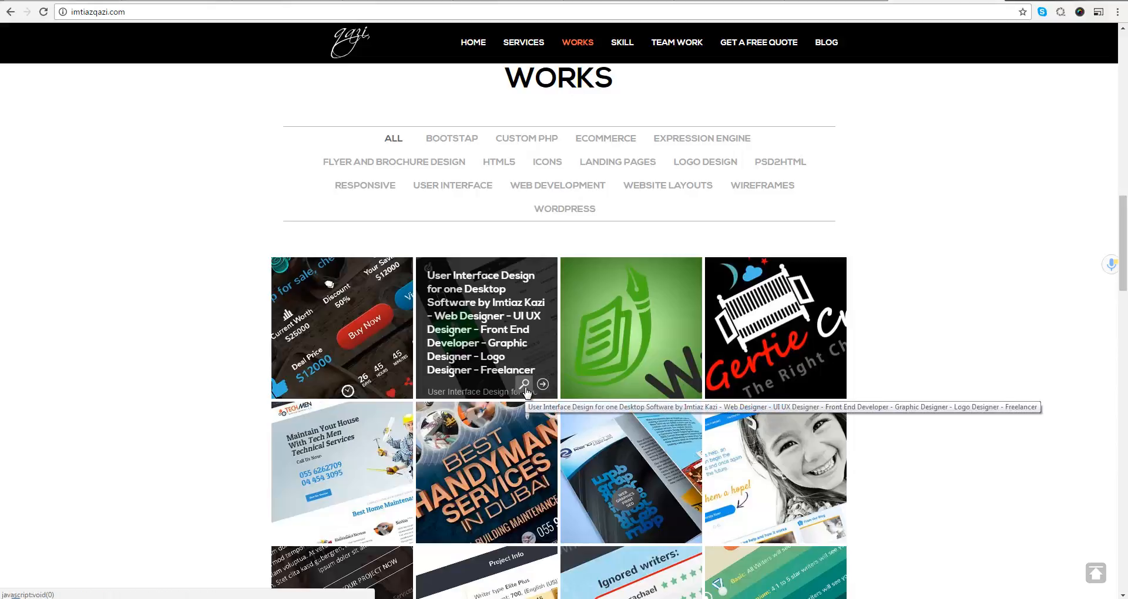
# - Open the desktop software User Interface Design project in the gallery and copy its full-size Product Data Preview image
pyautogui.click(524, 386)
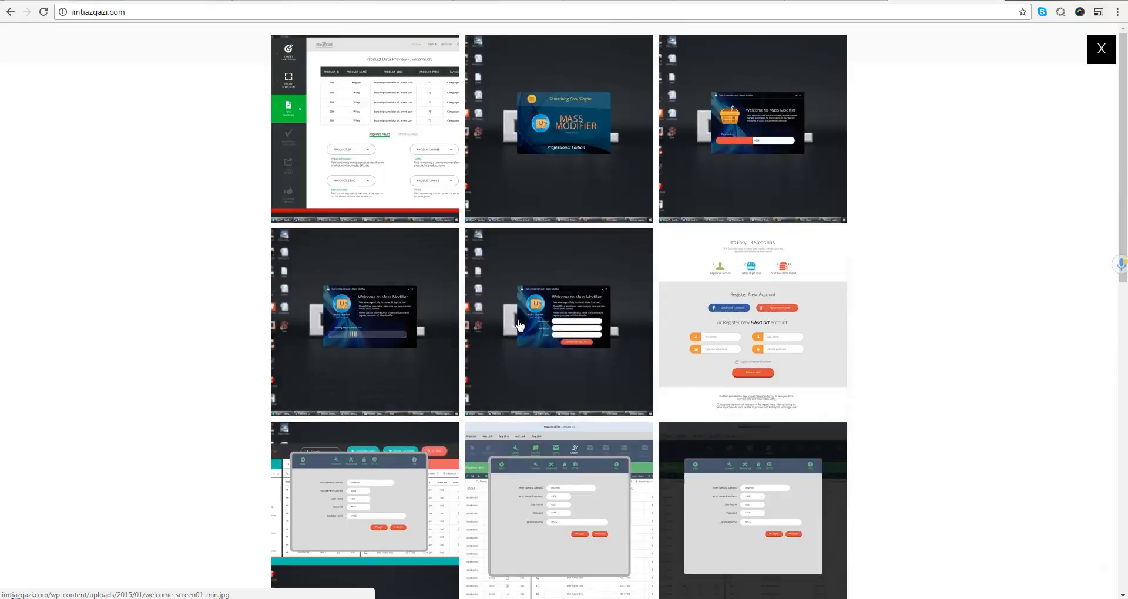
pyautogui.click(411, 164)
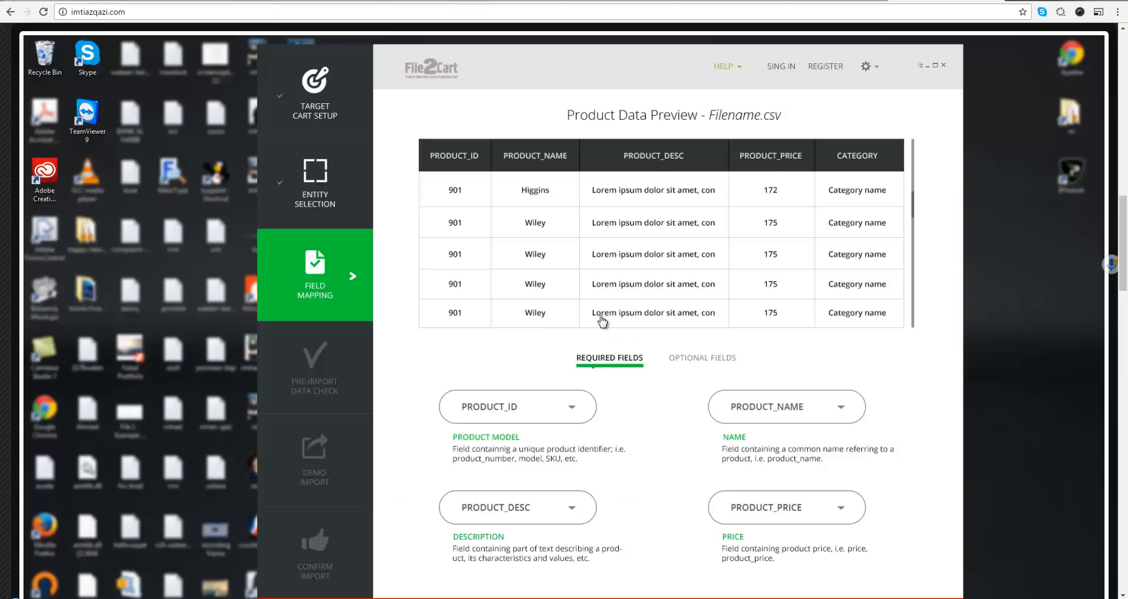
pyautogui.rightClick(599, 318)
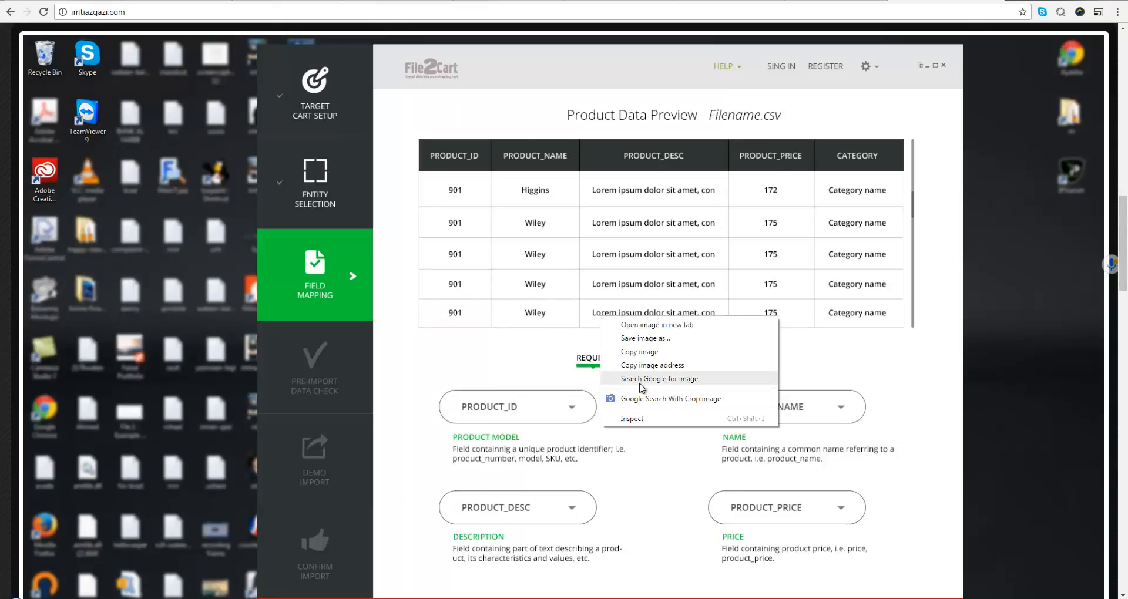
pyautogui.click(641, 351)
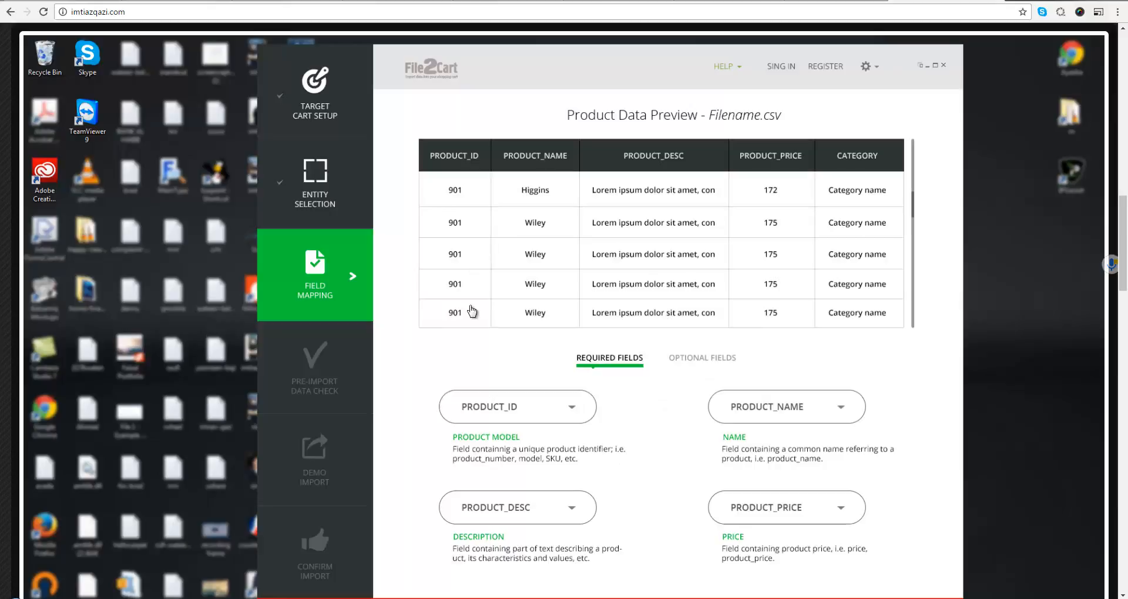
# - Return to Photoshop and paste the copied screenshot as a clipped layer above Rectangle 4 in the item copy 3 group
pyautogui.hotkey('alt', 'Tab')
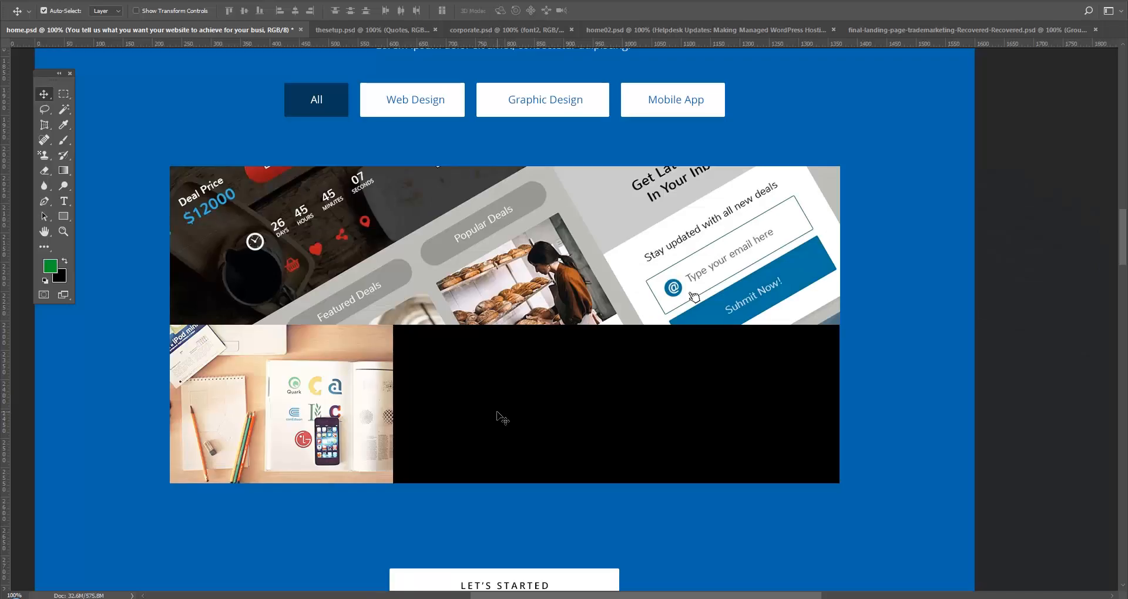
pyautogui.moveTo(481, 411); pyautogui.dragTo(519, 392)
pyautogui.press('F7')
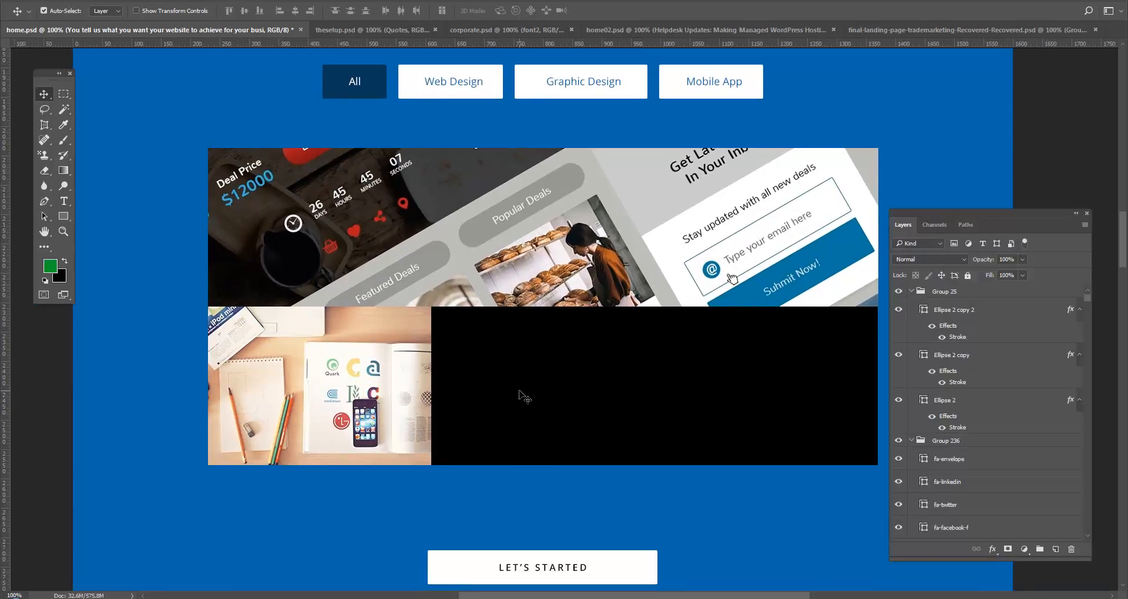
pyautogui.click(427, 403)
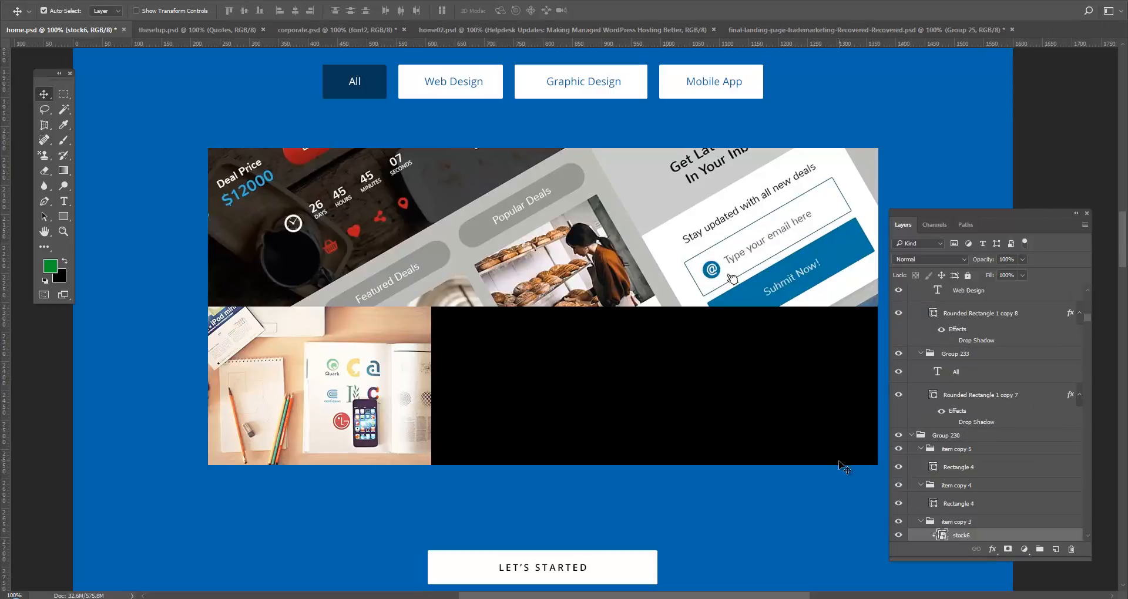
pyautogui.scroll(-1, 617, 350)
pyautogui.hotkey('ctrl', 'j')
pyautogui.scroll(-1, 1046, 468)
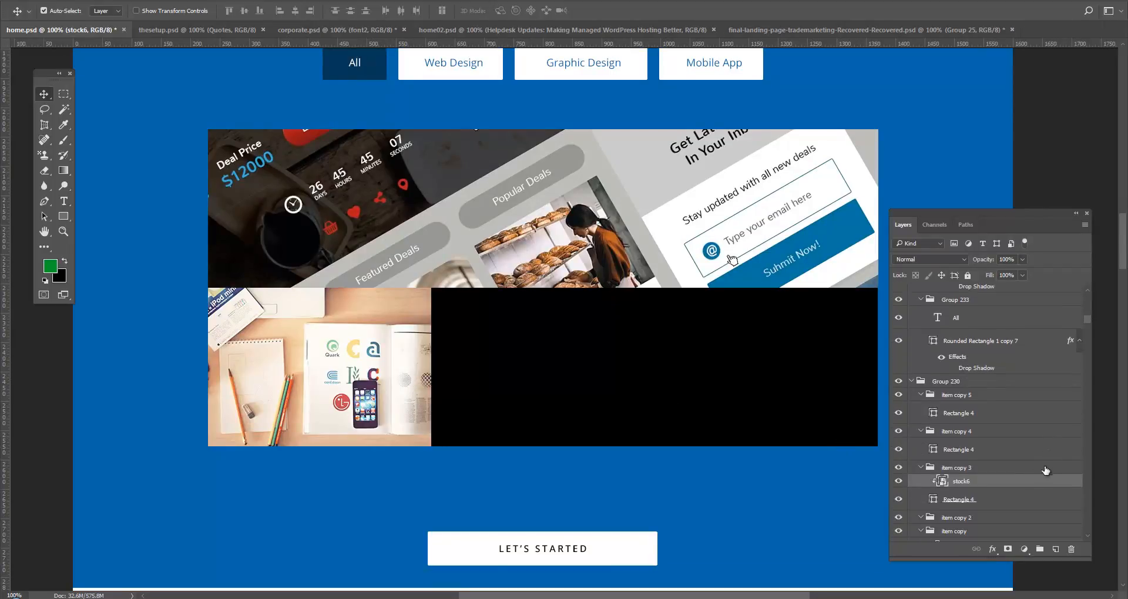
pyautogui.click(970, 500)
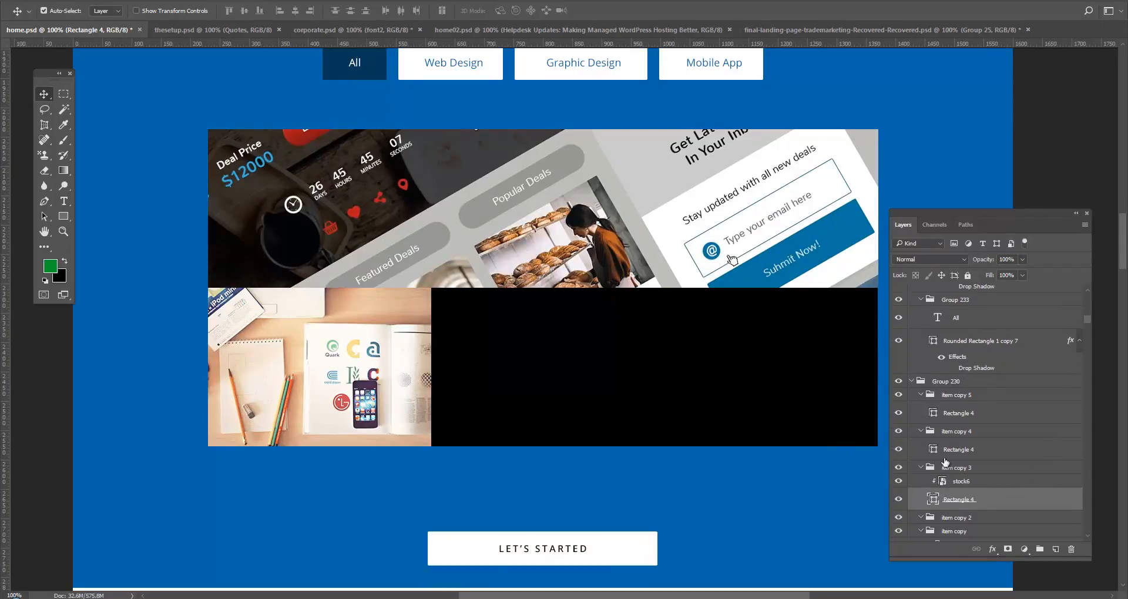
pyautogui.hotkey('ctrl', 'shift', 'alt', 'n')
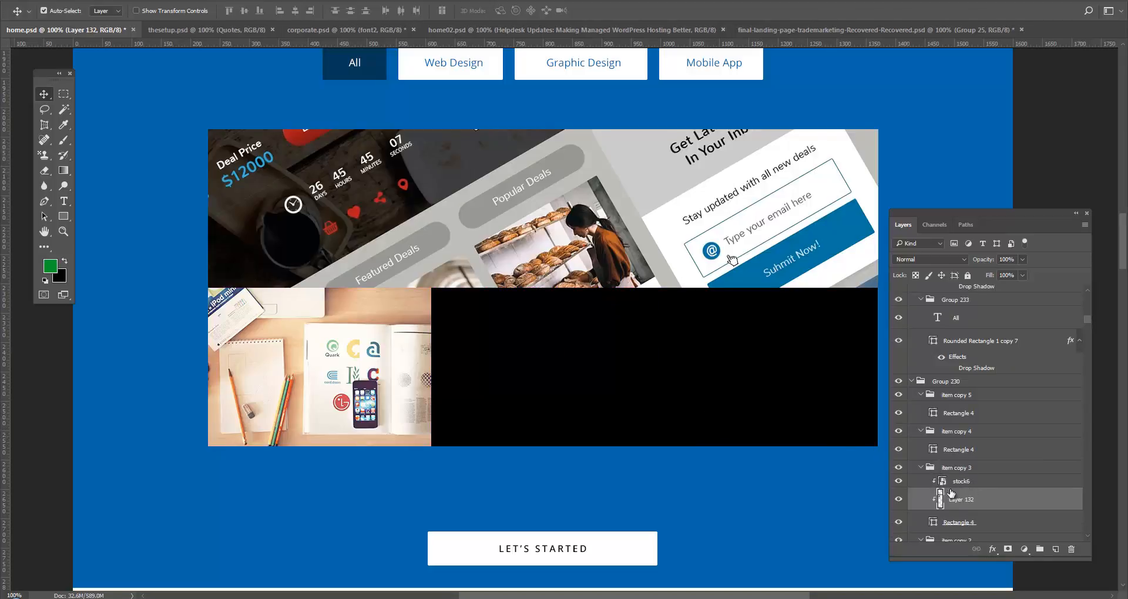
# - Hide the stock6 layer and shift the pasted screenshot to the left inside its Our Works tile
pyautogui.click(897, 481)
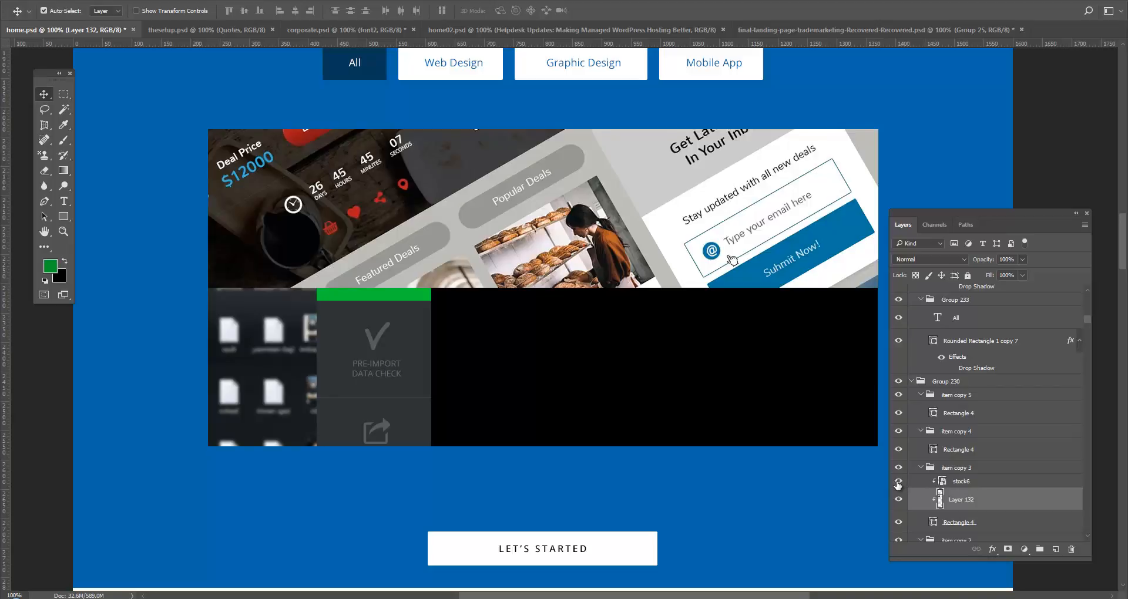
pyautogui.click(898, 483)
pyautogui.click(897, 482)
pyautogui.moveTo(371, 386); pyautogui.dragTo(286, 385)
pyautogui.hotkey('ctrl', 't')
pyautogui.press('Return')
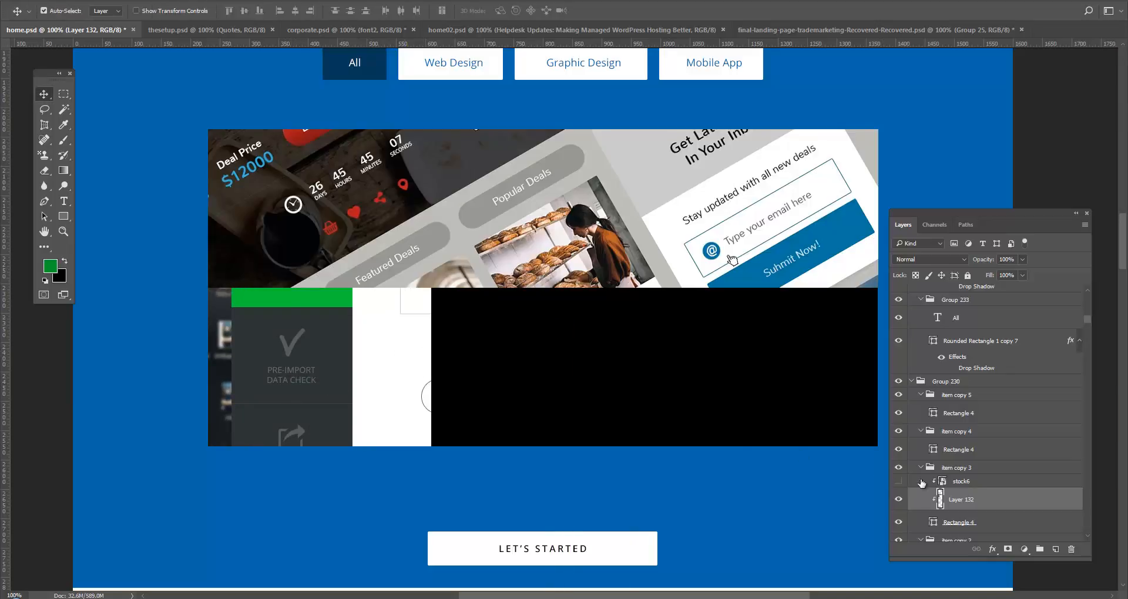
# - Convert Layer 132 to a smart object, then scale it to about 60%, rotate it -25.43° and reposition it within the tile
pyautogui.rightClick(971, 497)
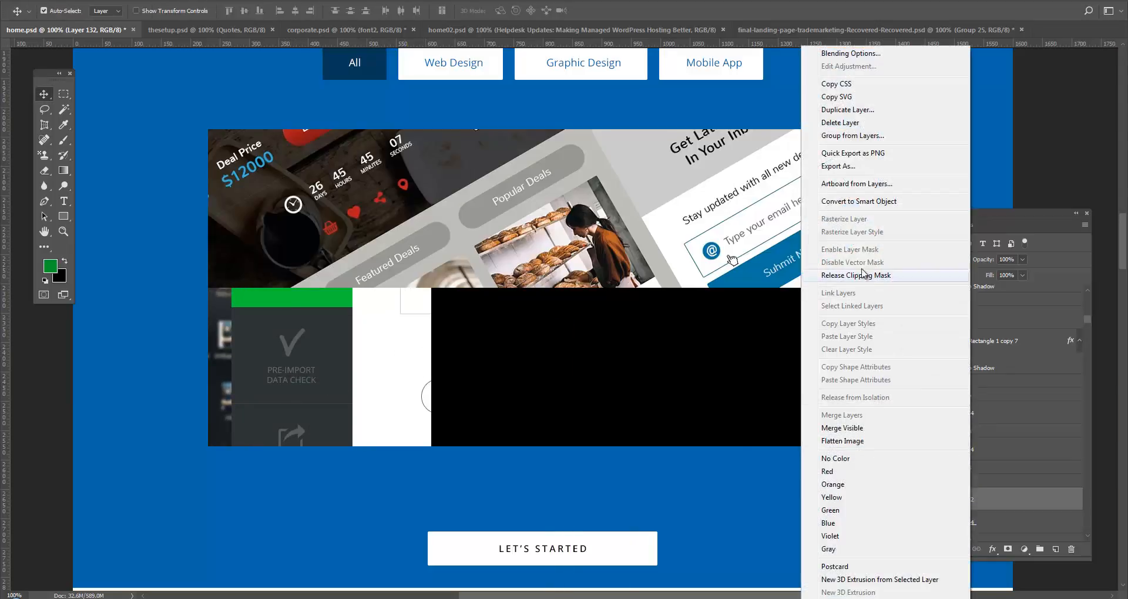
pyautogui.click(861, 202)
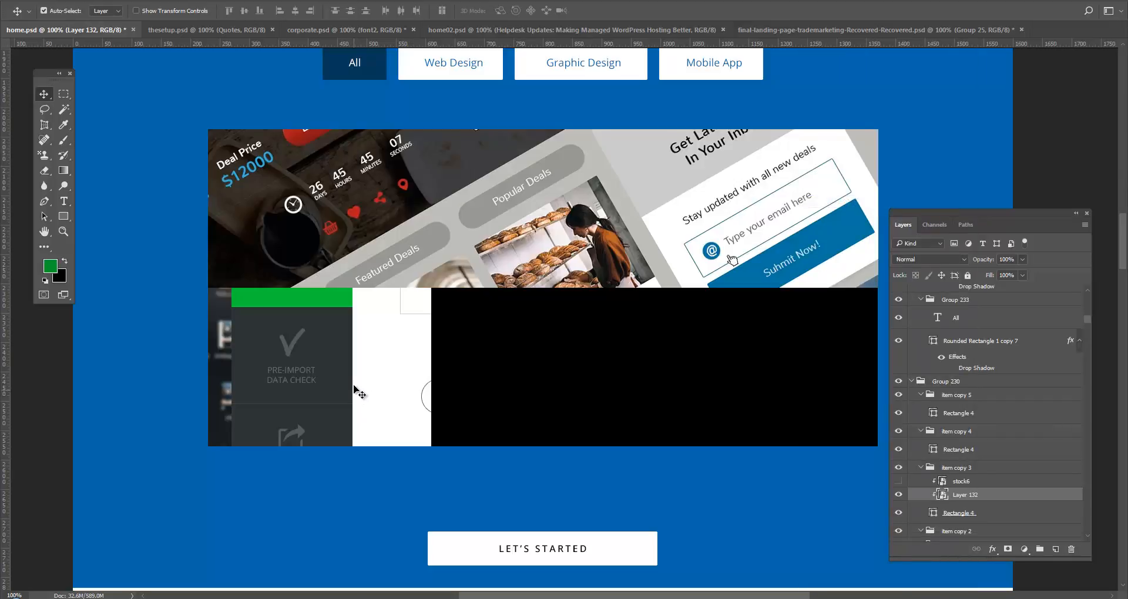
pyautogui.moveTo(338, 398); pyautogui.dragTo(323, 399)
pyautogui.keyDown('ctrl'); pyautogui.keyDown('alt'); pyautogui.click(336, 399); pyautogui.keyUp('alt'); pyautogui.keyUp('ctrl')
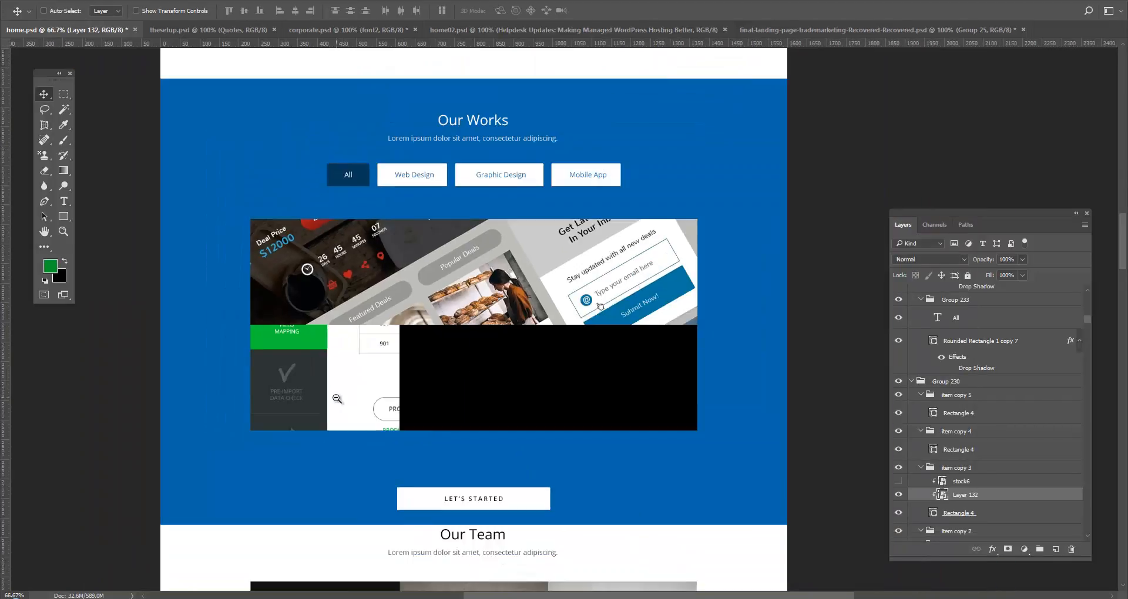
pyautogui.hotkey('ctrl', 't')
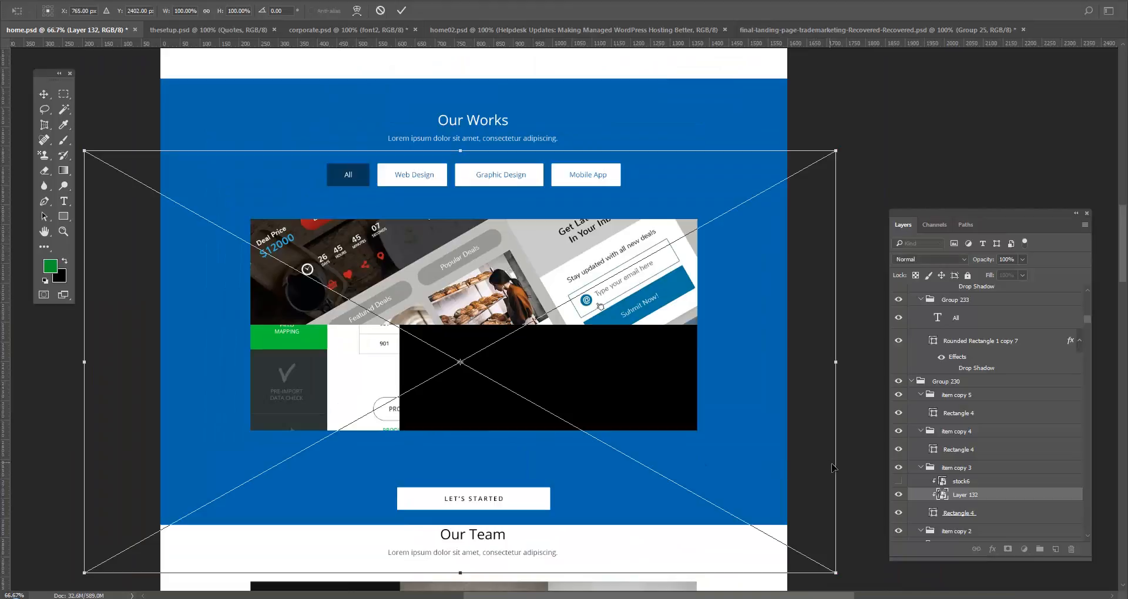
pyautogui.moveTo(834, 570); pyautogui.dragTo(690, 354)
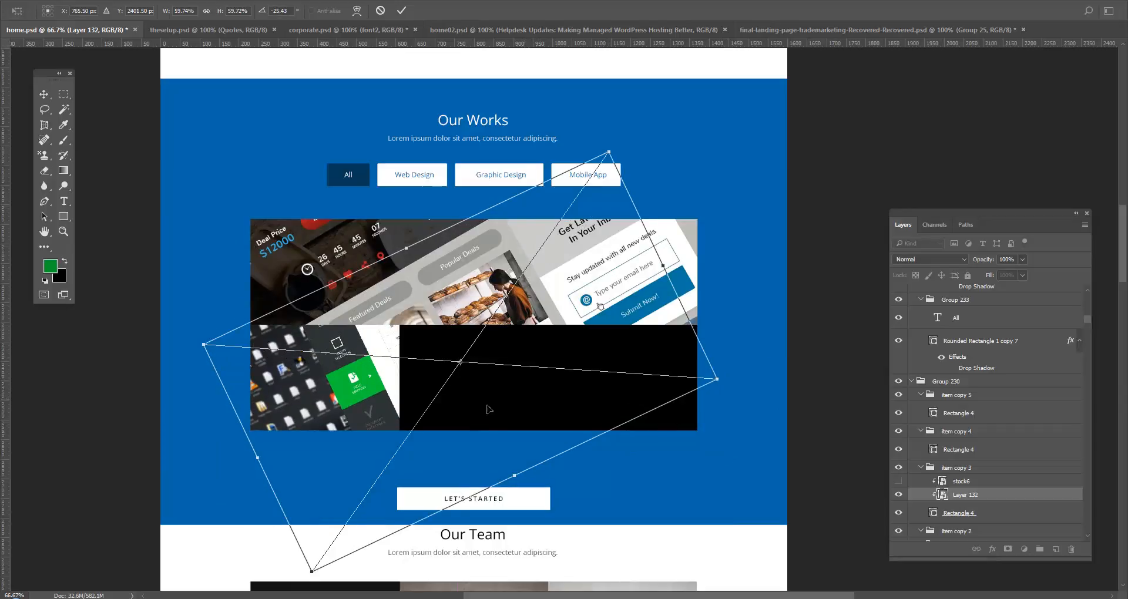
pyautogui.moveTo(488, 405); pyautogui.dragTo(386, 415)
pyautogui.press('Return')
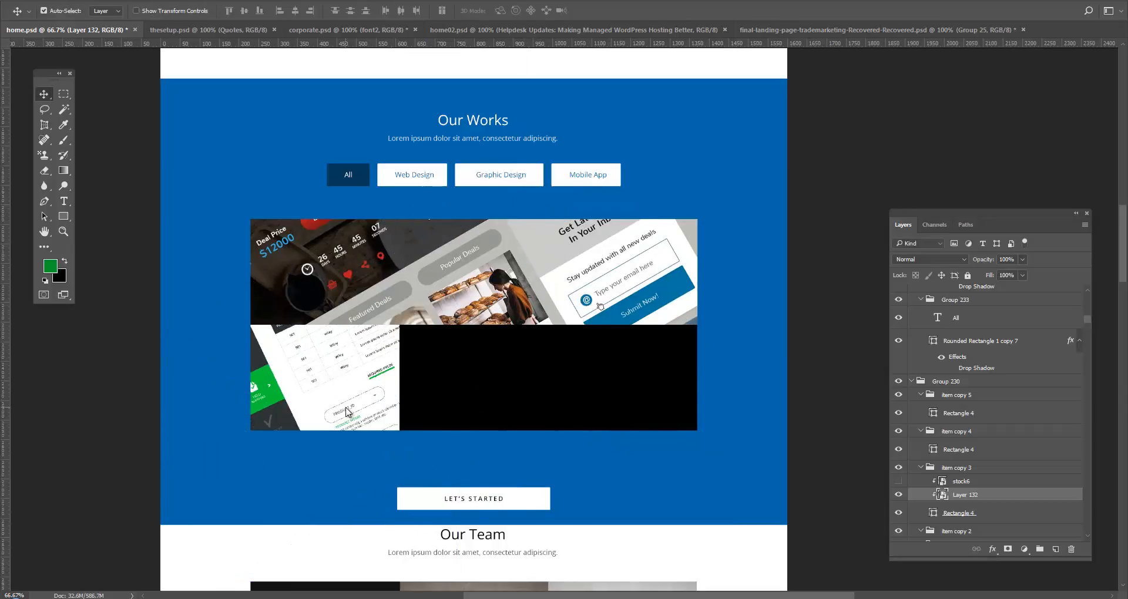
# - At 100% view, nudge the tilted screenshot down and to the right so the green Field Mapping block and data table fill the tile
pyautogui.doubleClick(64, 231)
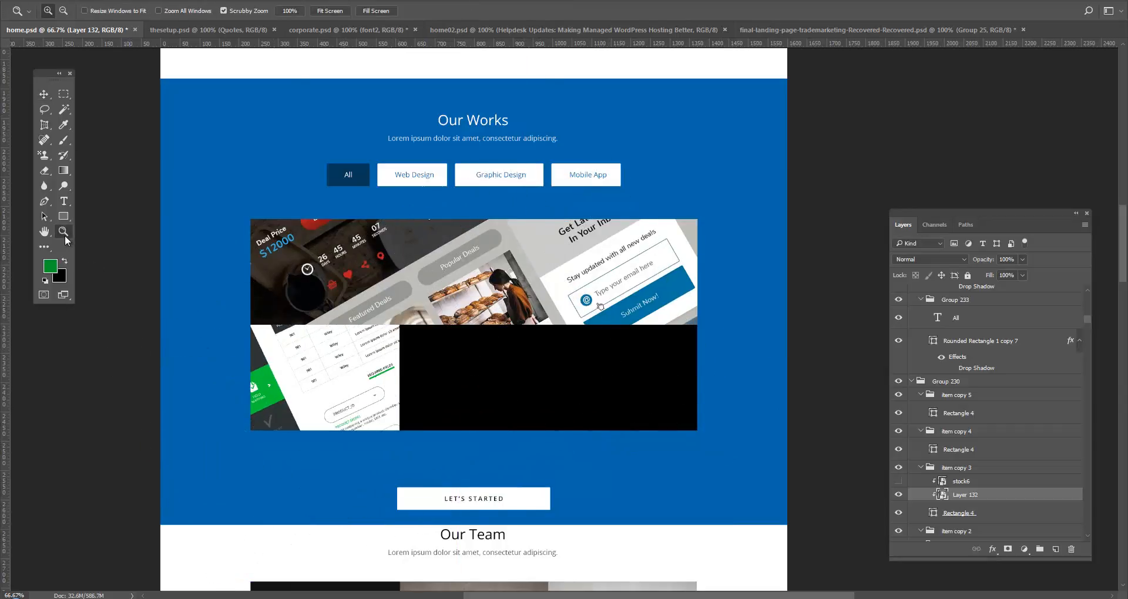
pyautogui.press('v')
pyautogui.hscroll(-3, 295, 400)
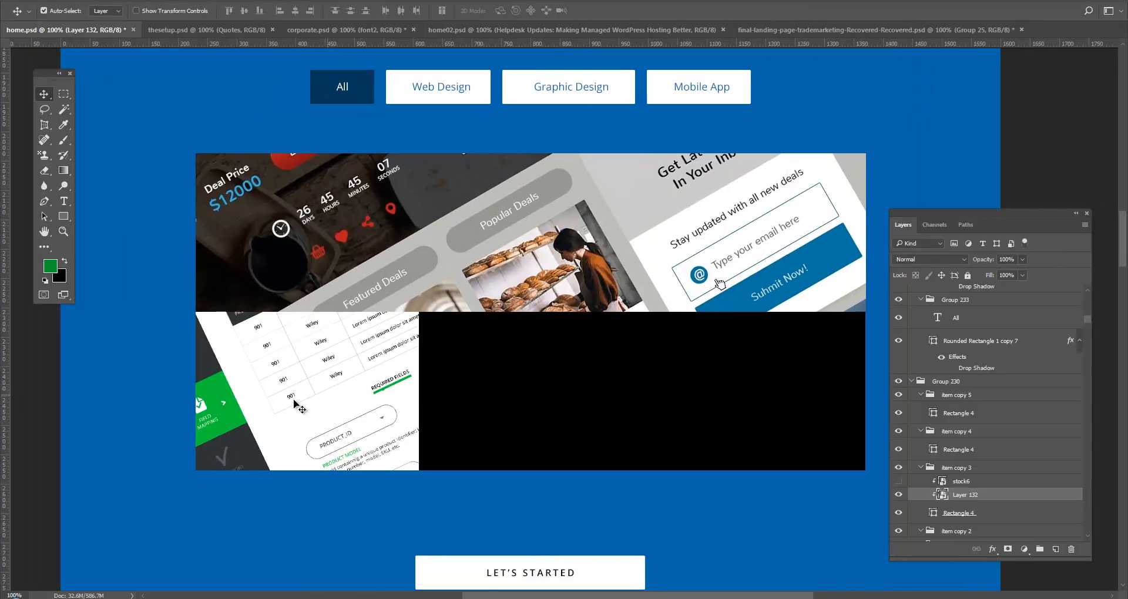
pyautogui.moveTo(294, 401); pyautogui.dragTo(313, 414)
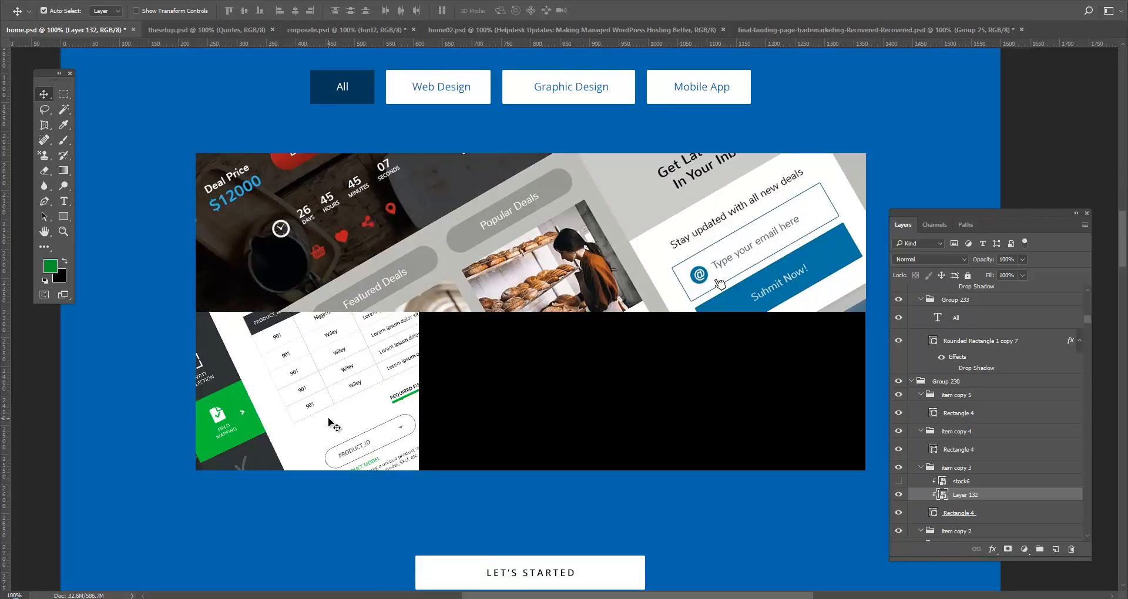
# - Shift the tilted screenshot to the right within its tile so the Entity Selection and Field Mapping blocks show
pyautogui.moveTo(295, 436); pyautogui.dragTo(327, 432)
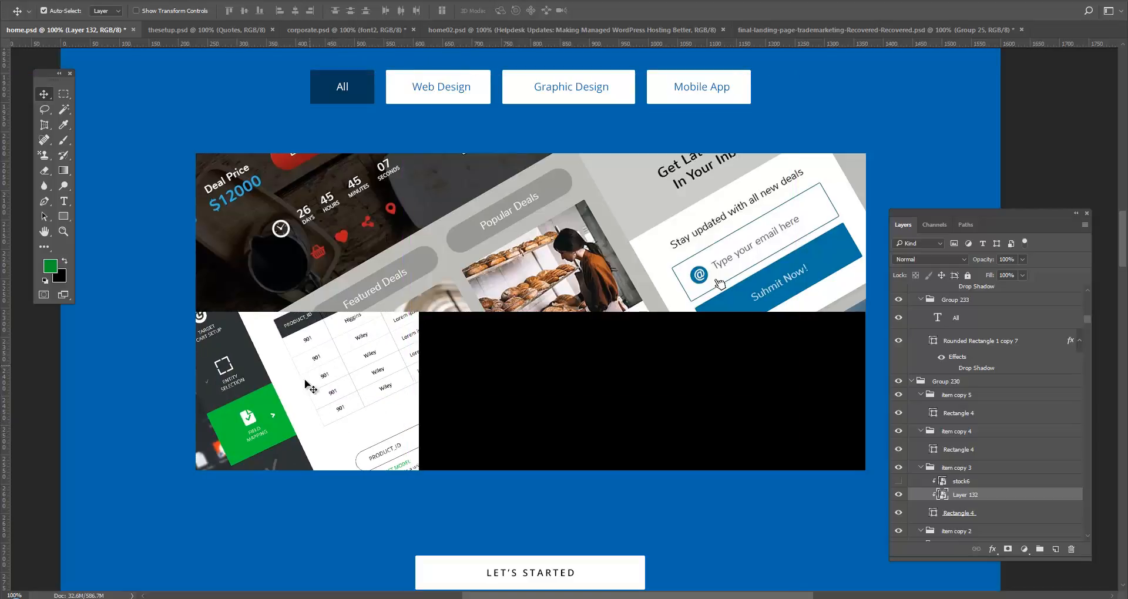
pyautogui.hscroll(2, 342, 398)
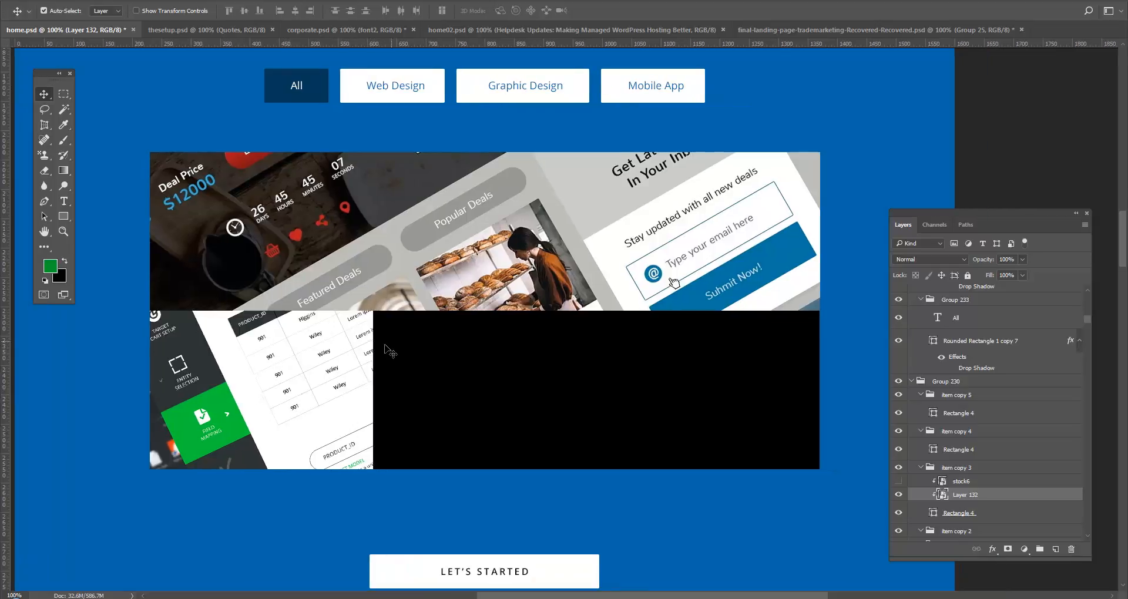
# - Switch to the browser, close the enlarged project screenshot and examine the tilted thumbnails in the portfolio site's Works gallery
pyautogui.hotkey('alt', 'Tab')
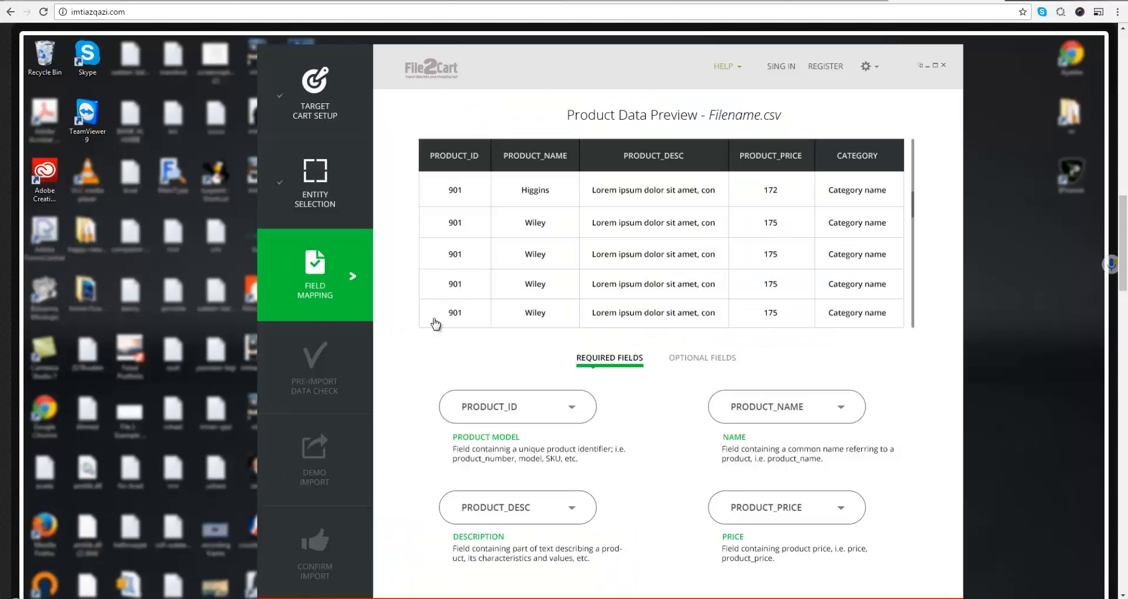
pyautogui.click(945, 143)
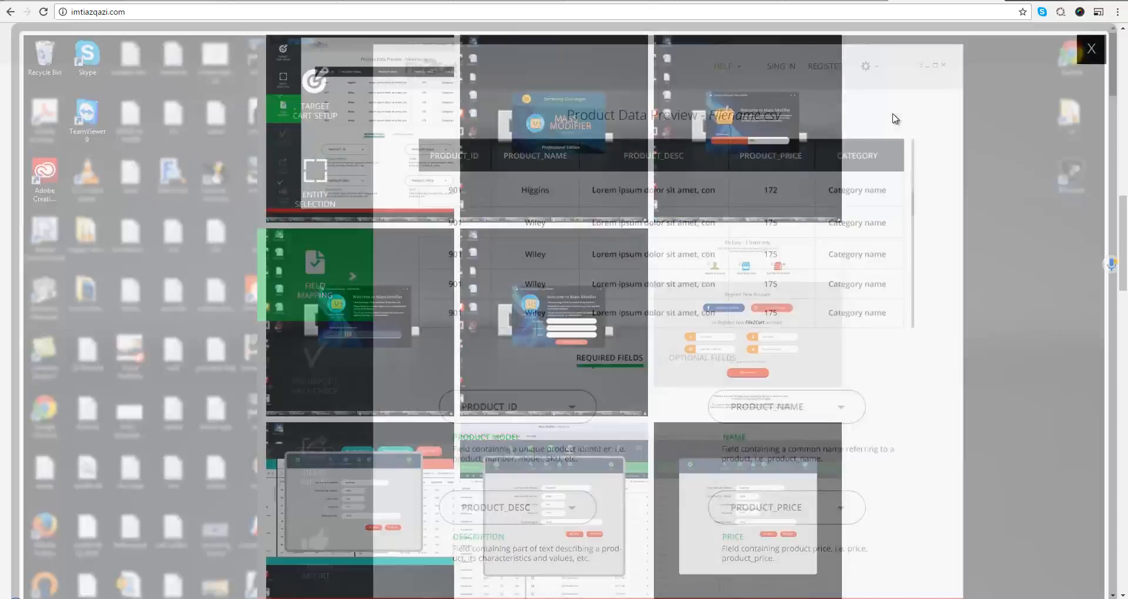
pyautogui.click(1091, 53)
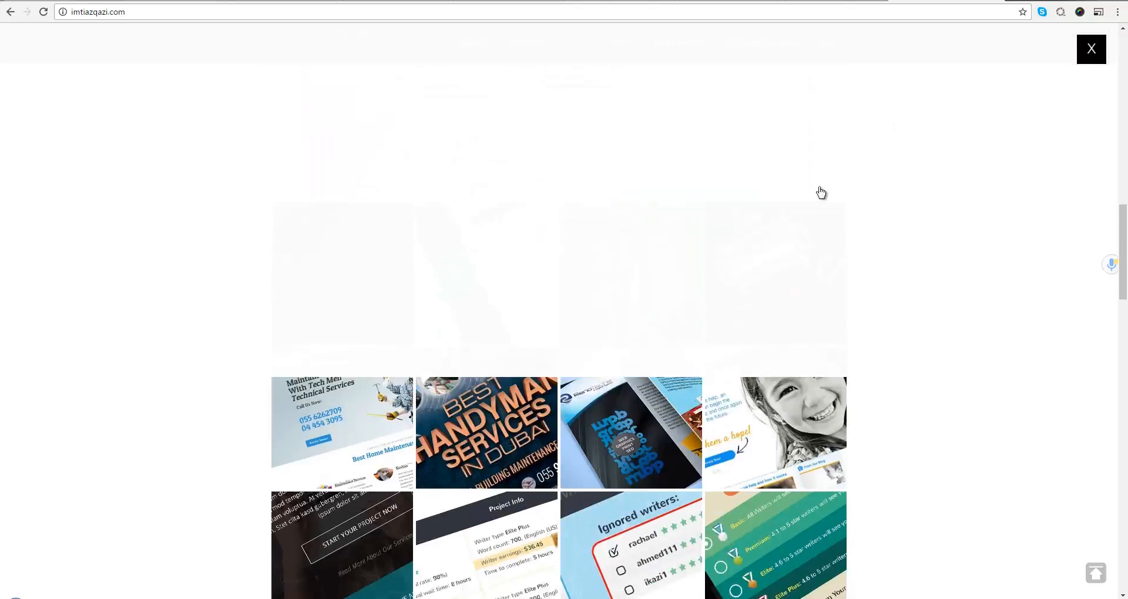
pyautogui.scroll(-5, 675, 265)
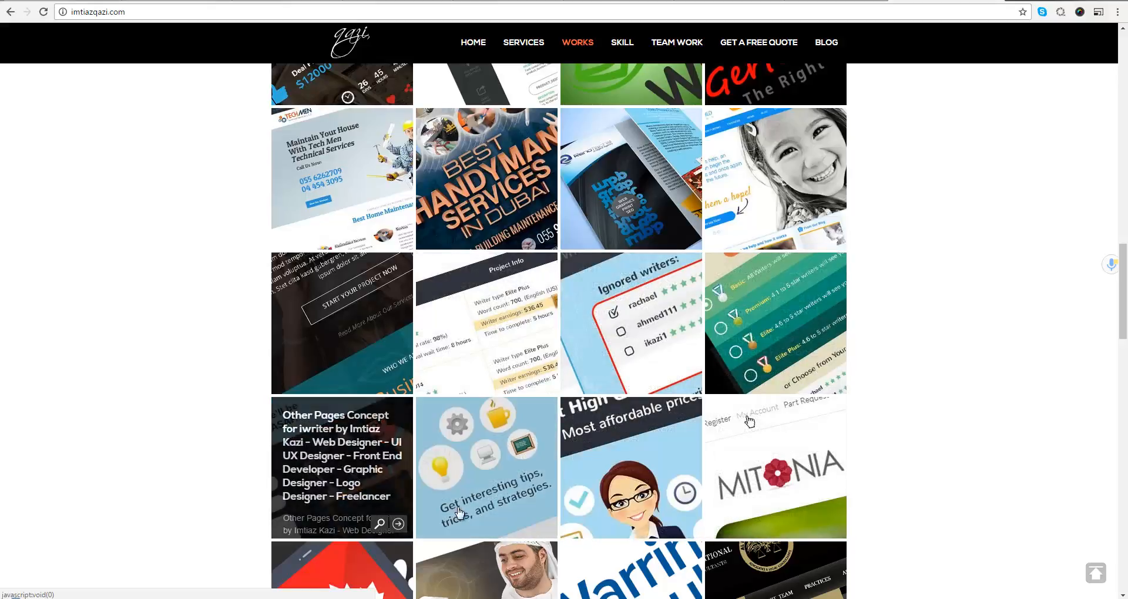
pyautogui.scroll(-1, 662, 480)
pyautogui.scroll(-5, 662, 480)
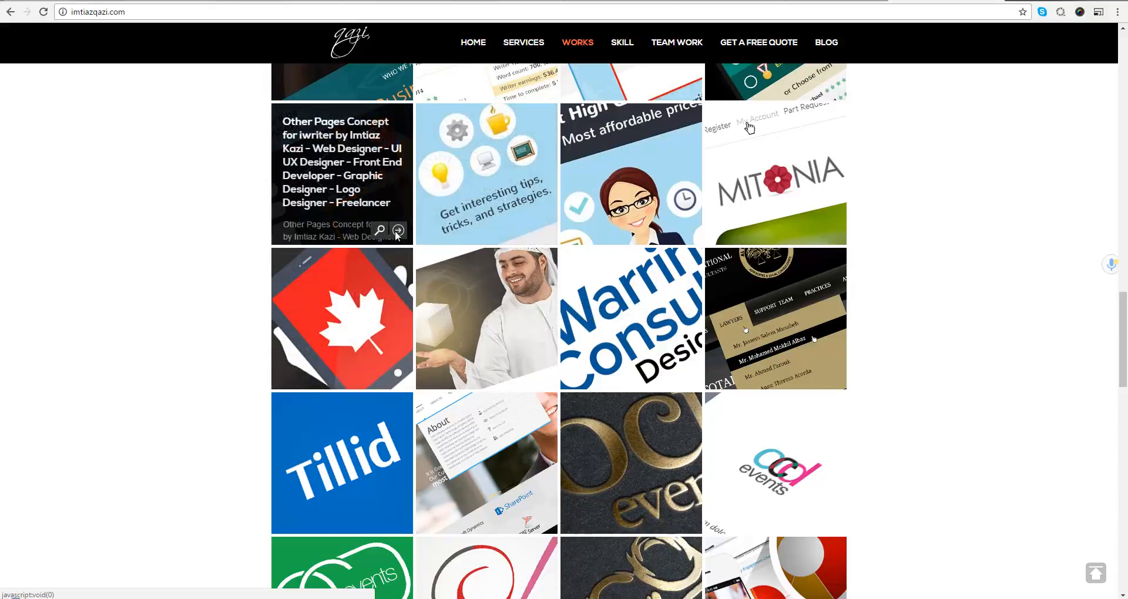
pyautogui.scroll(5, 547, 285)
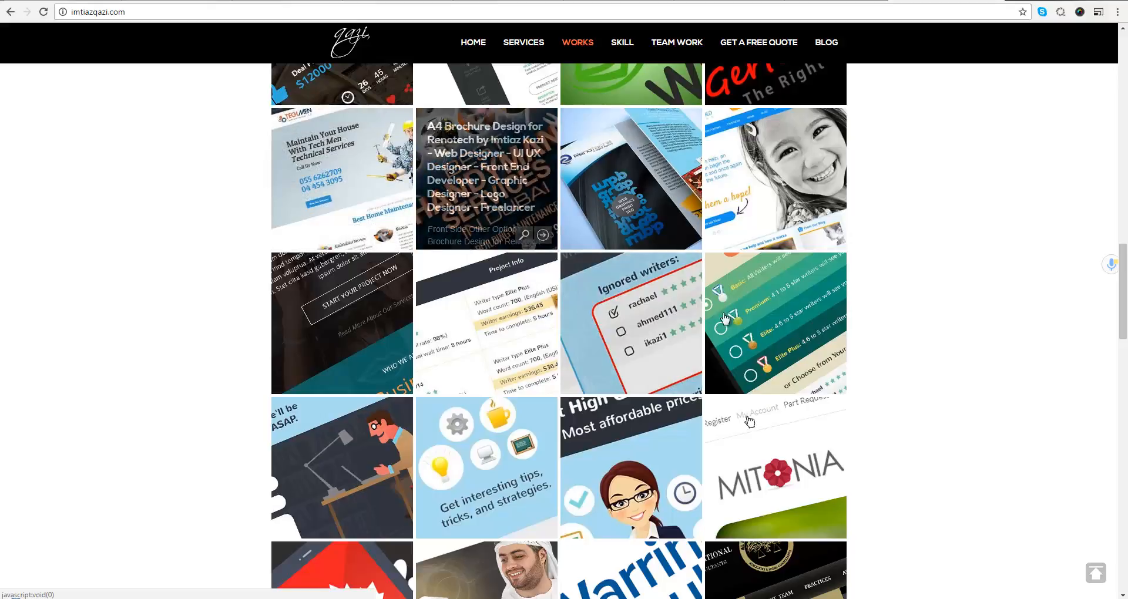
pyautogui.scroll(6, 304, 356)
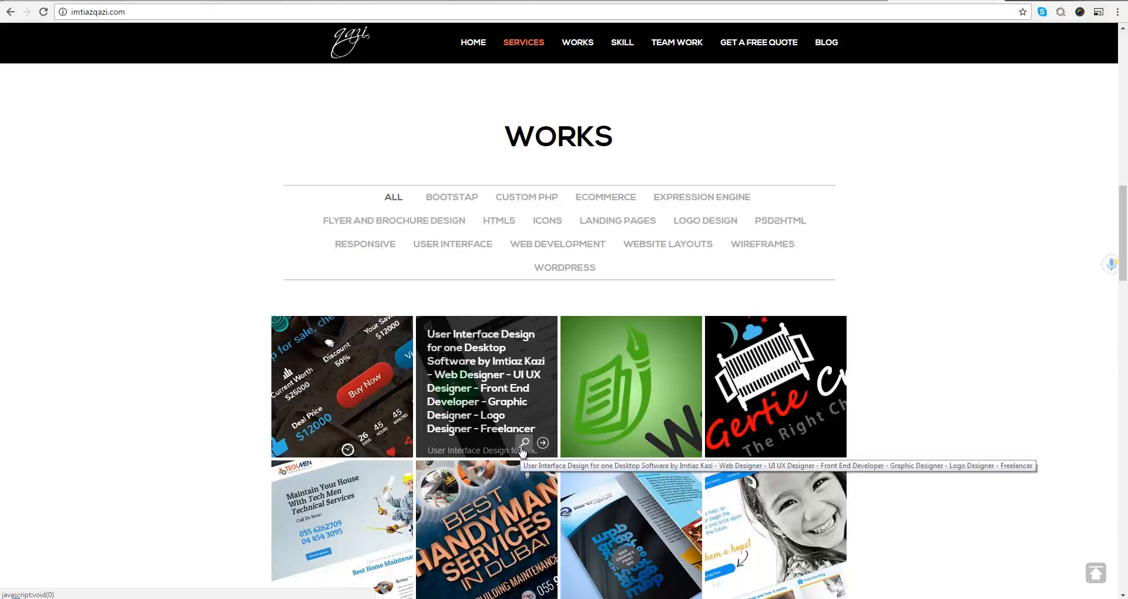
# - Load dribbble.com in a new browser tab
pyautogui.click(1013, 1)
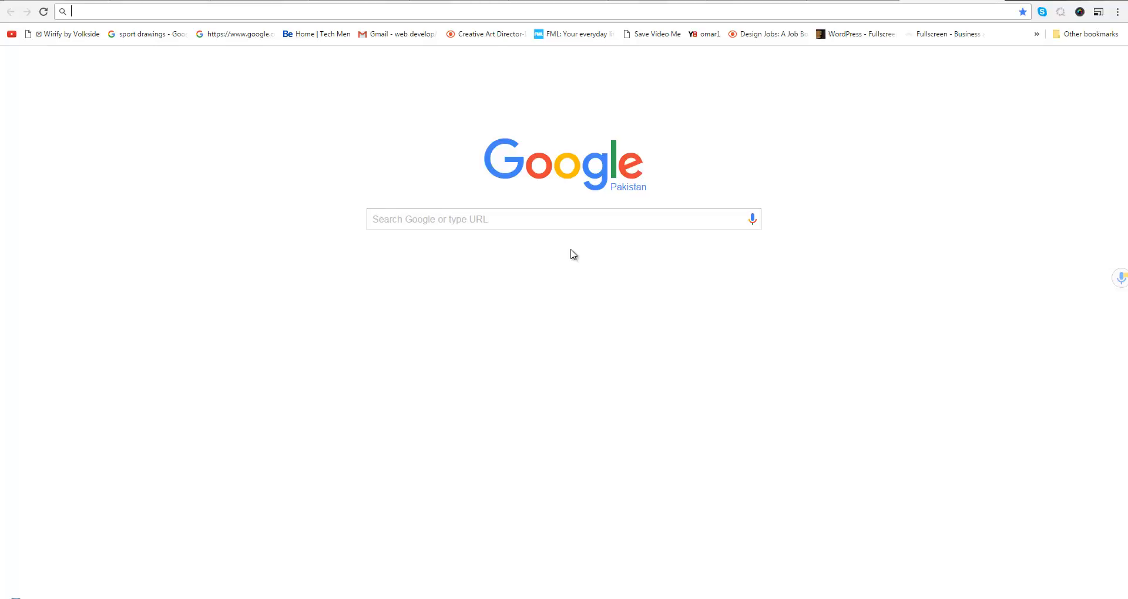
pyautogui.write('dribbble.com')
pyautogui.press('Return')
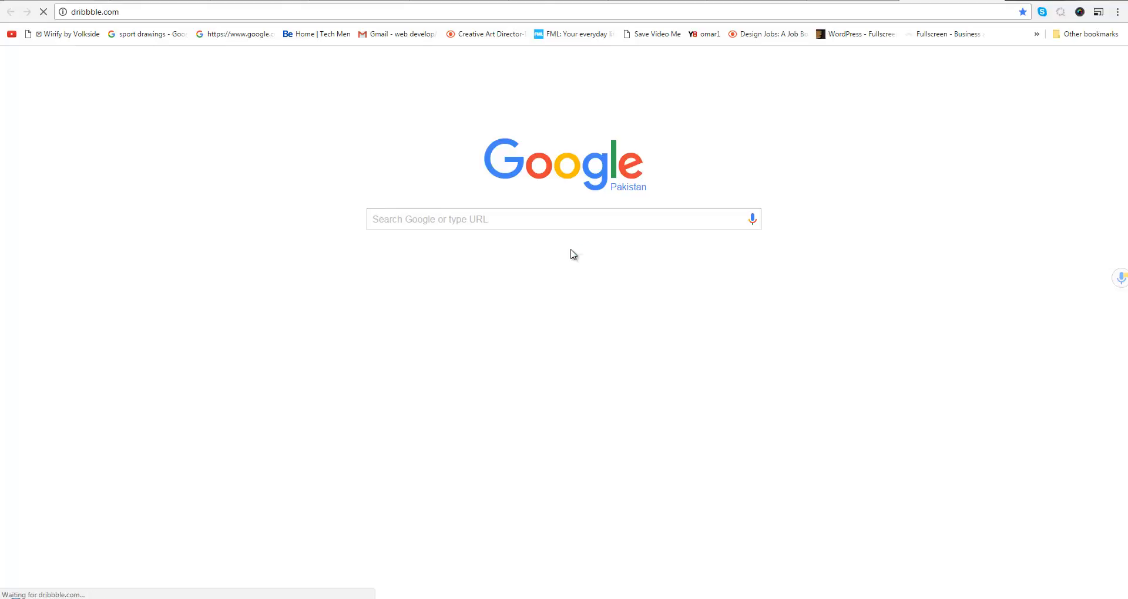
# - Open Chrome's Bookmark Manager and show the contents of the udemey-best-courses folder
pyautogui.hotkey('ctrl', 'shift', 'o')
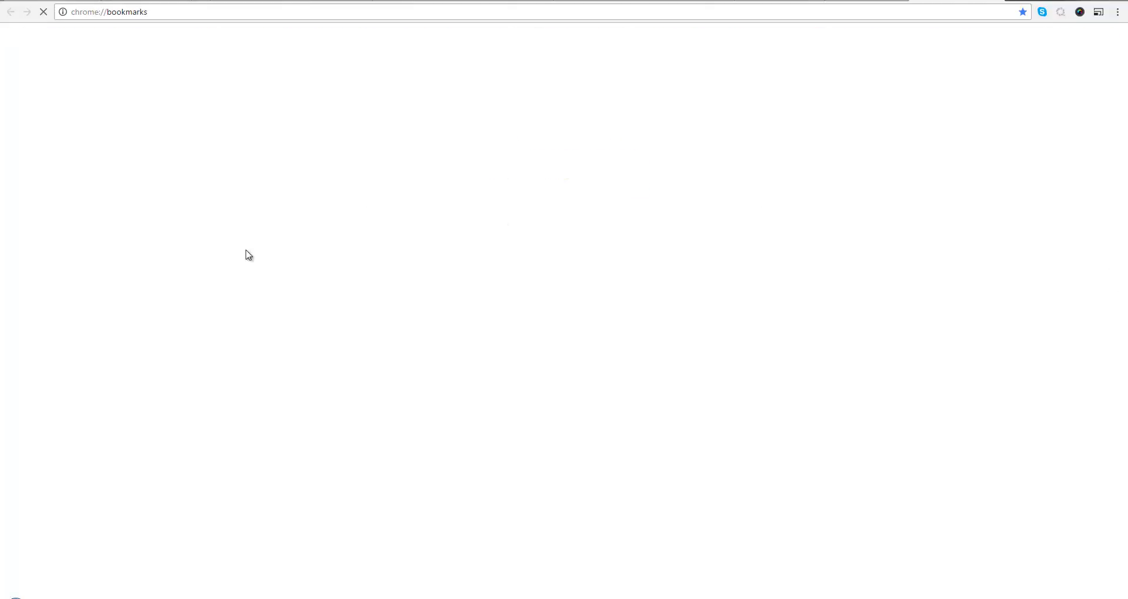
pyautogui.scroll(-5, 146, 410)
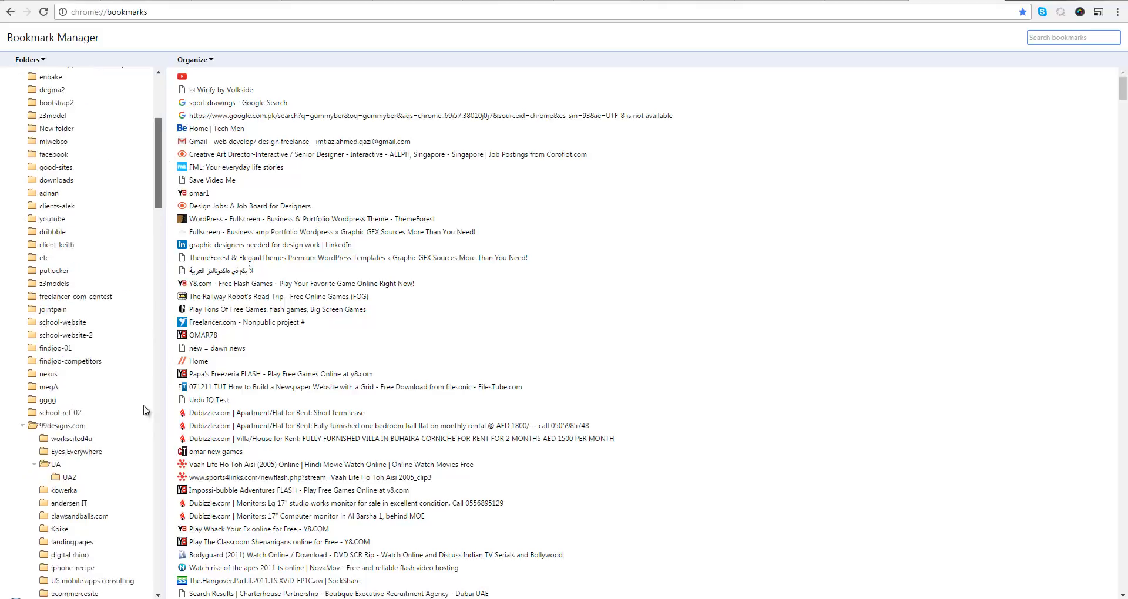
pyautogui.scroll(-20, 145, 410)
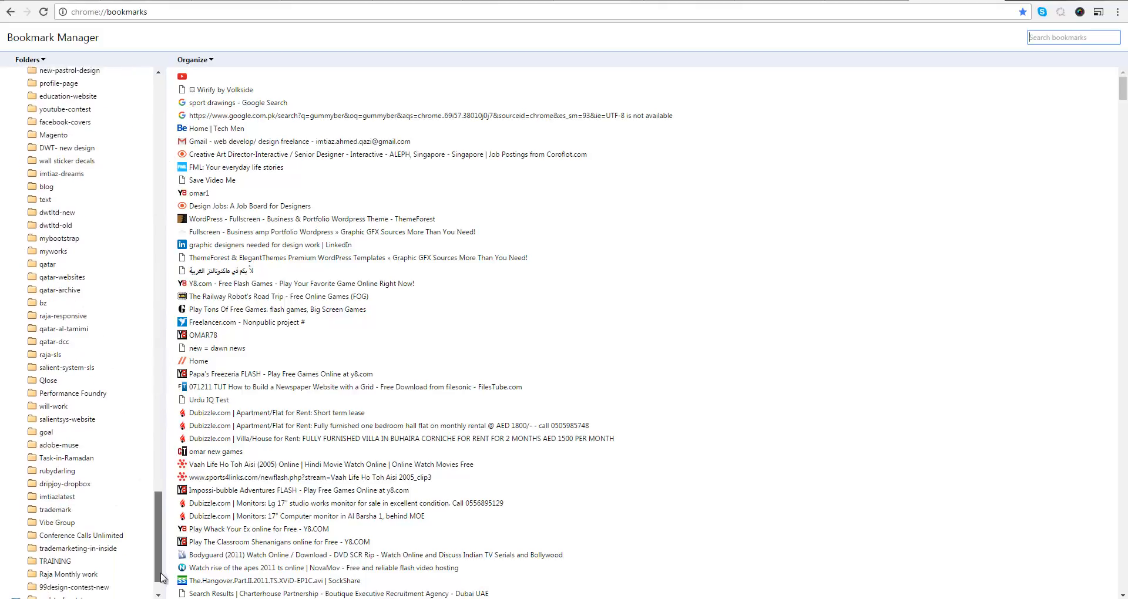
pyautogui.scroll(-3, 162, 579)
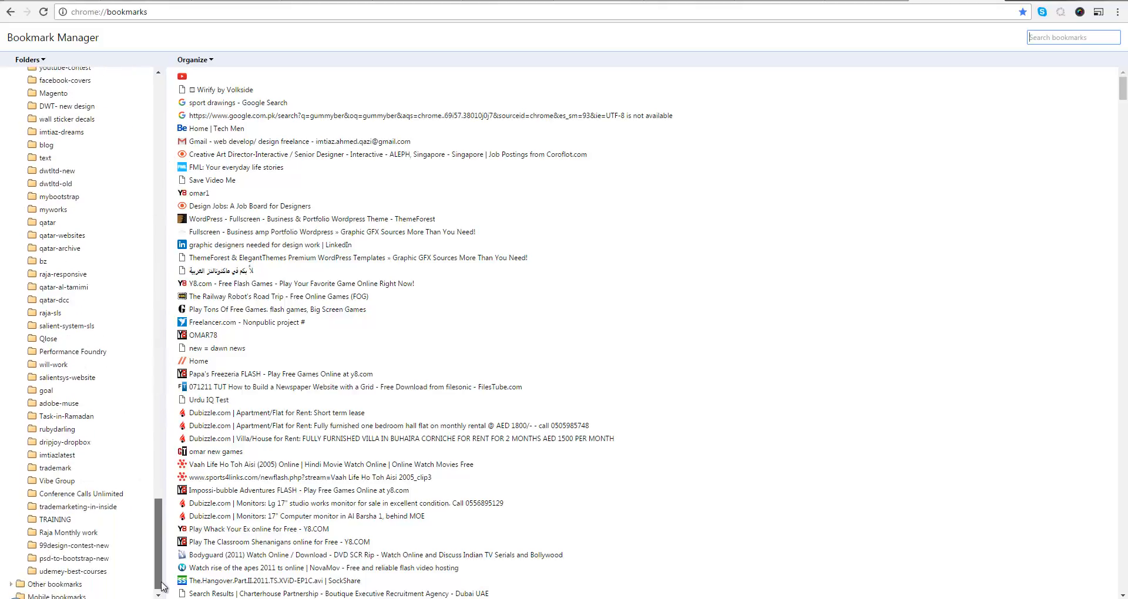
pyautogui.click(103, 566)
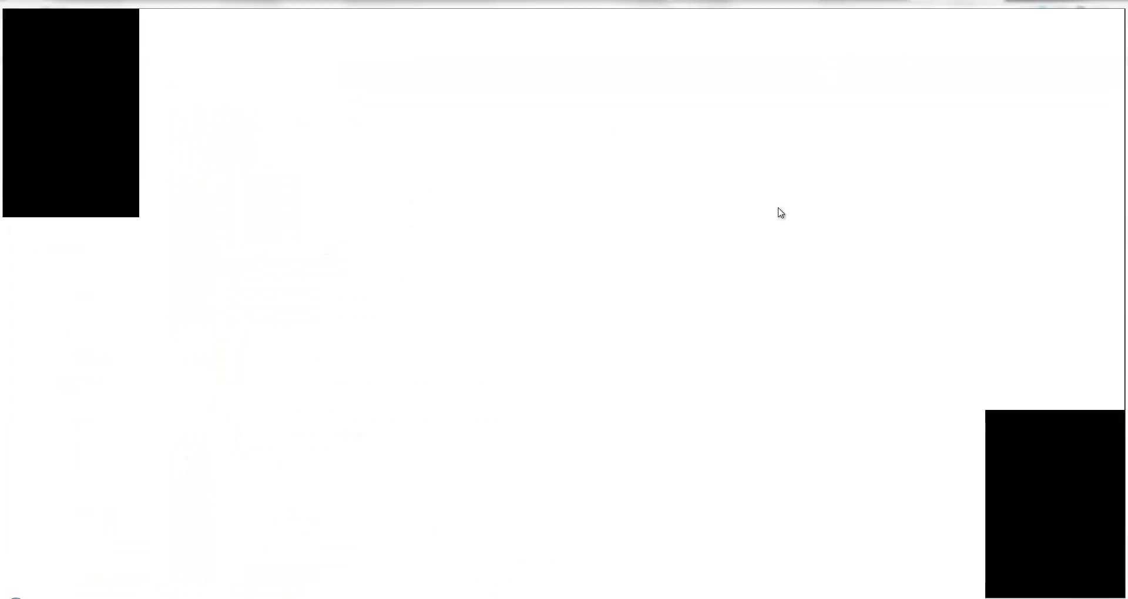
# - Open all bookmarks in the udemey-best-courses folder and switch through the loaded pages to the Ottavio HTML template
pyautogui.rightClick(287, 234)
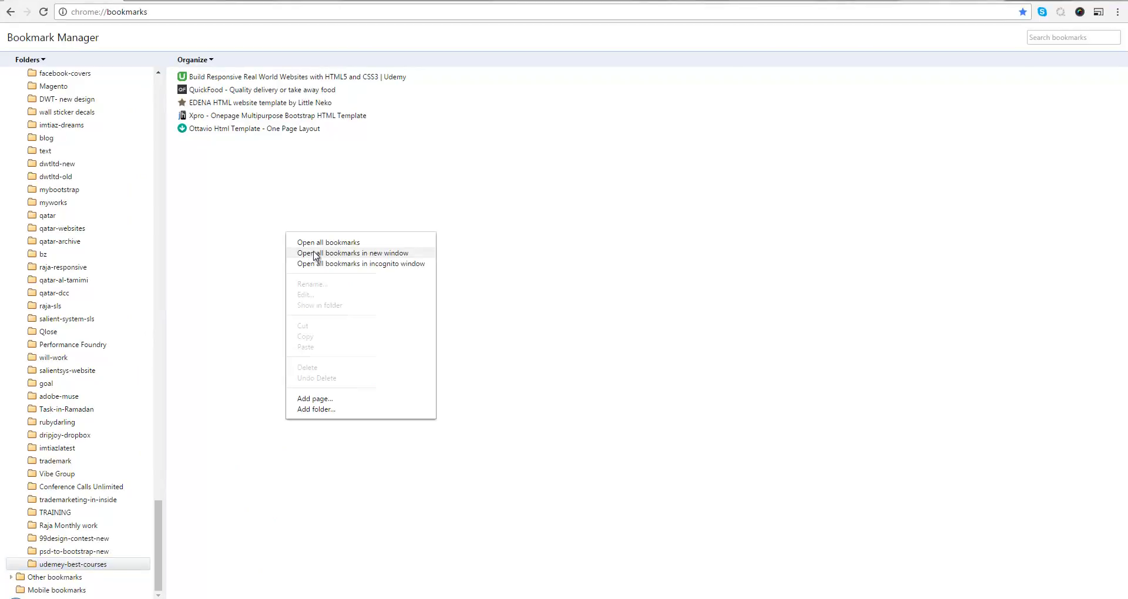
pyautogui.click(285, 181)
pyautogui.hotkey('ctrl', 'a')
pyautogui.press('Return')
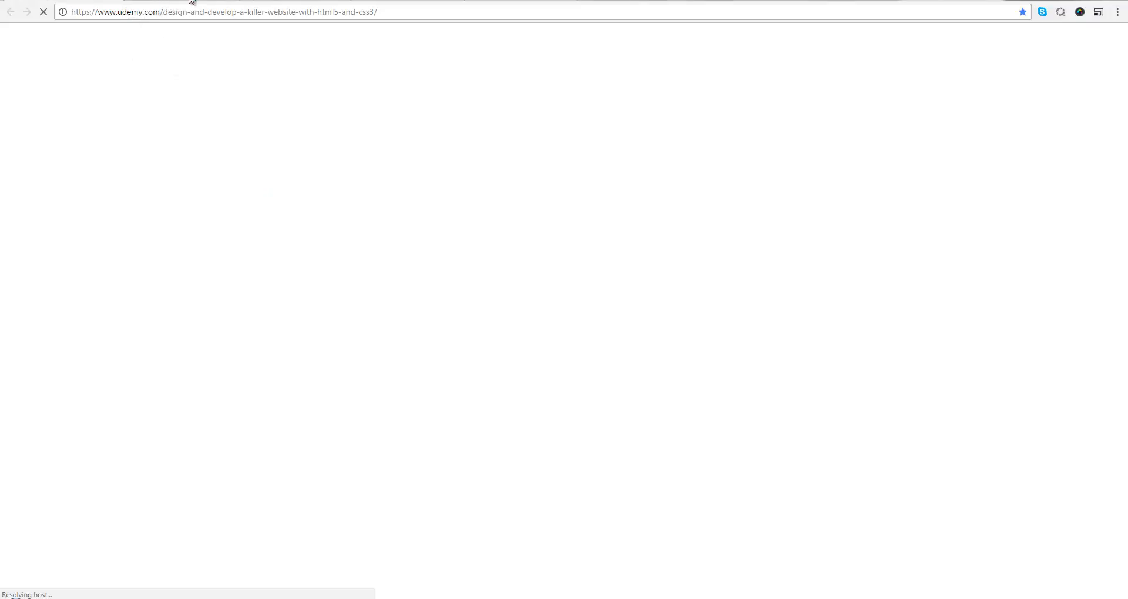
pyautogui.click(114, 0)
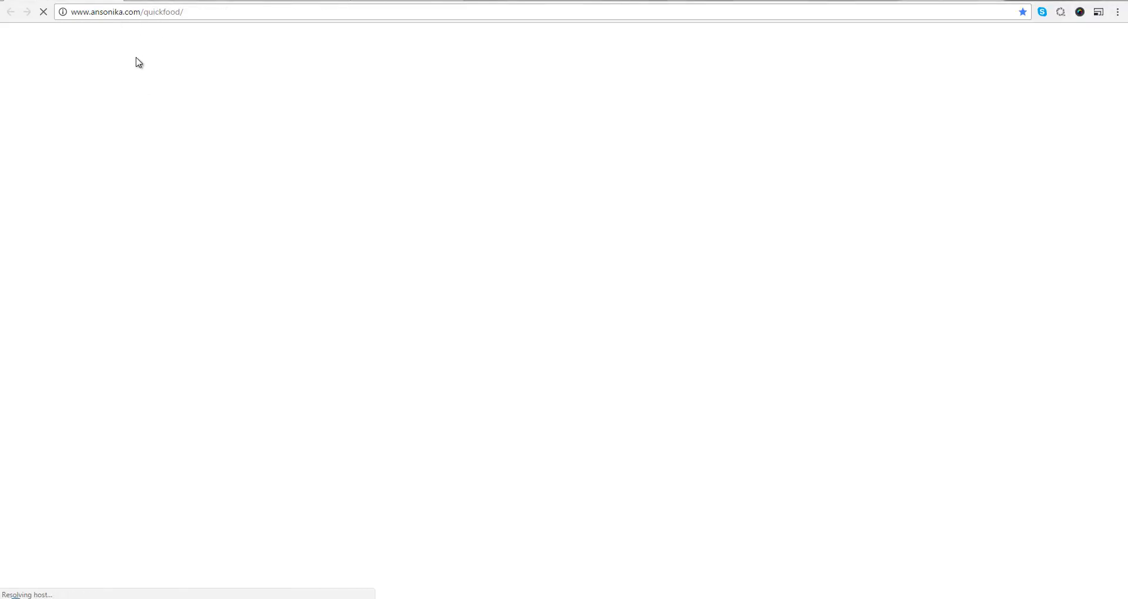
pyautogui.click(158, 0)
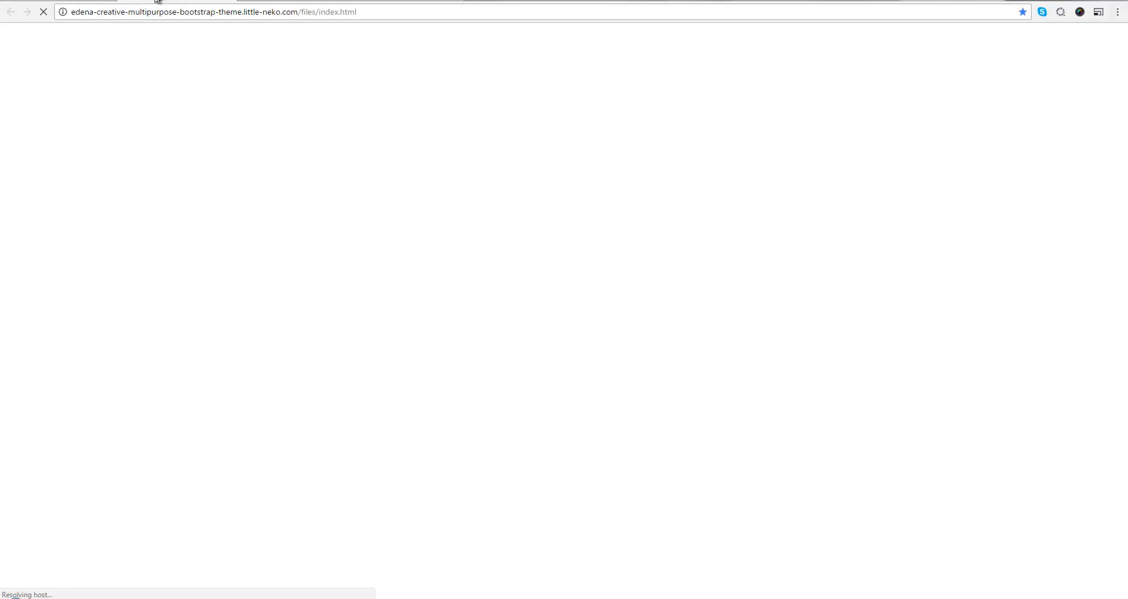
pyautogui.click(259, 0)
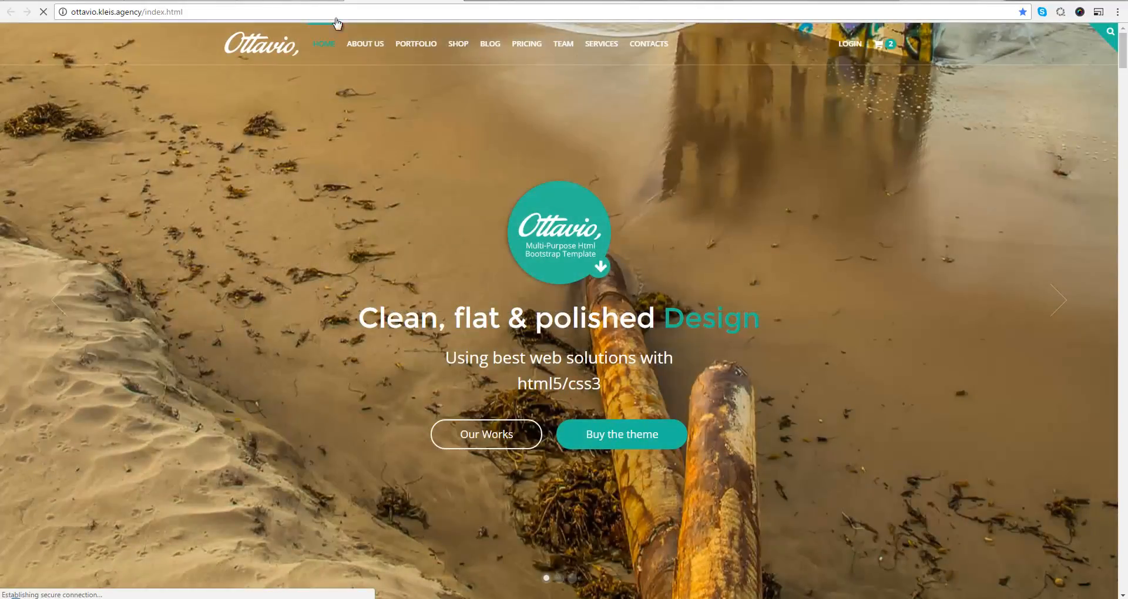
# - Examine the Ottavio page's hero slider, the laptop introduction section and the row of four service icons
pyautogui.scroll(-4, 549, 400)
pyautogui.scroll(3, 598, 341)
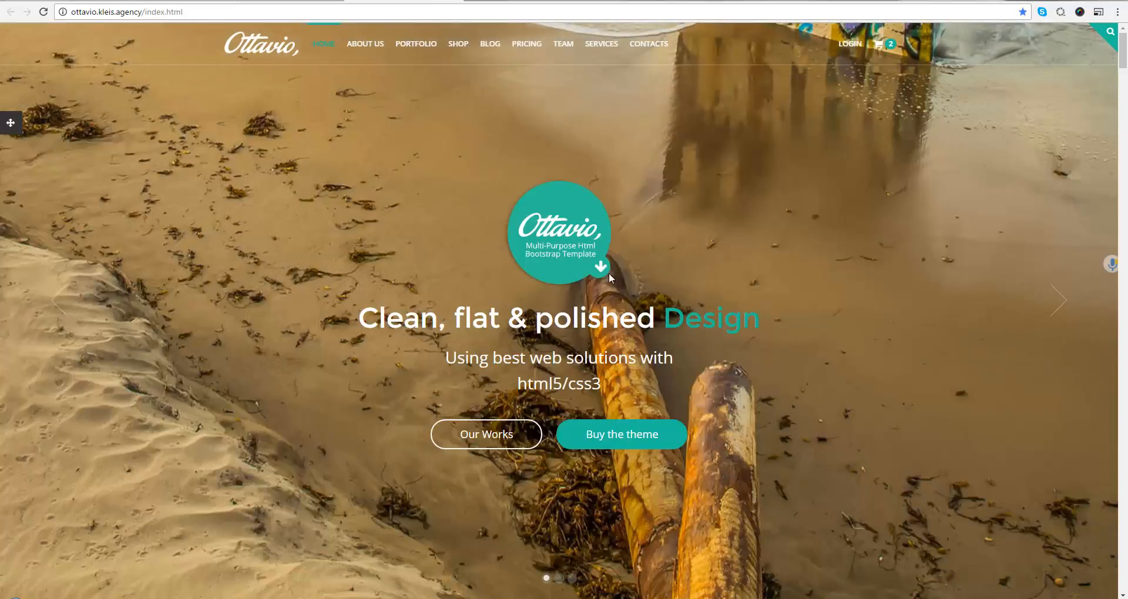
pyautogui.scroll(-5, 609, 273)
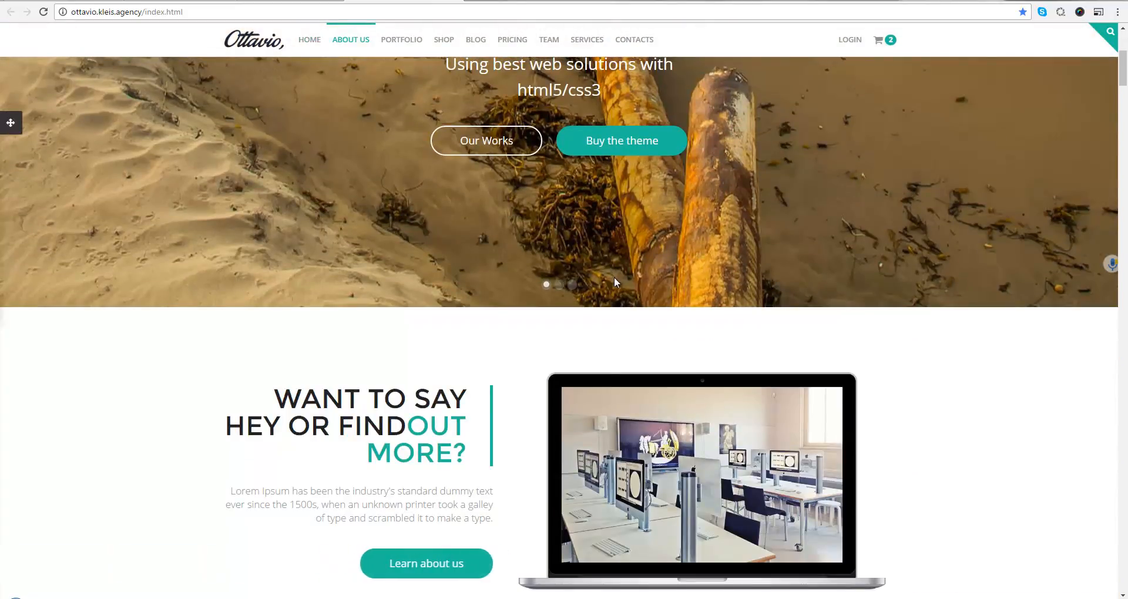
pyautogui.scroll(-2, 614, 276)
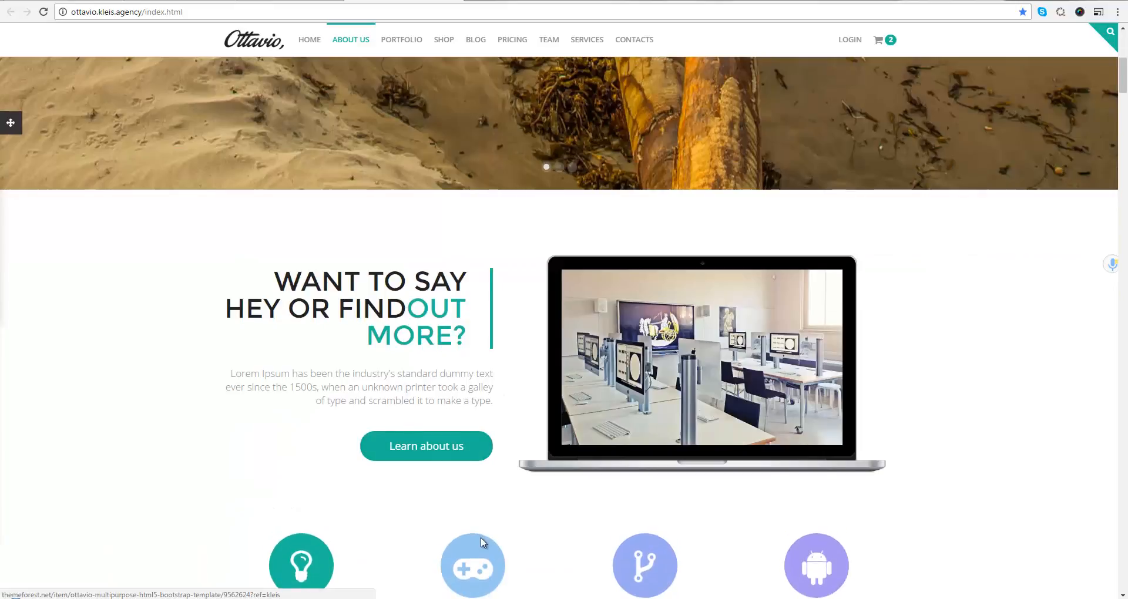
pyautogui.scroll(-2, 484, 491)
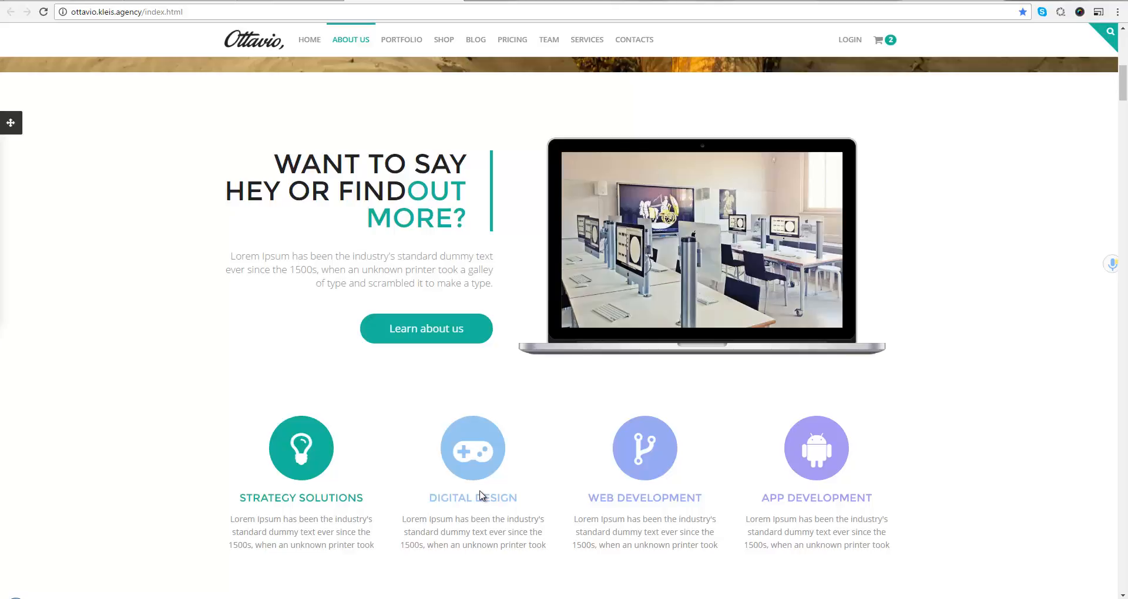
pyautogui.scroll(-1, 708, 457)
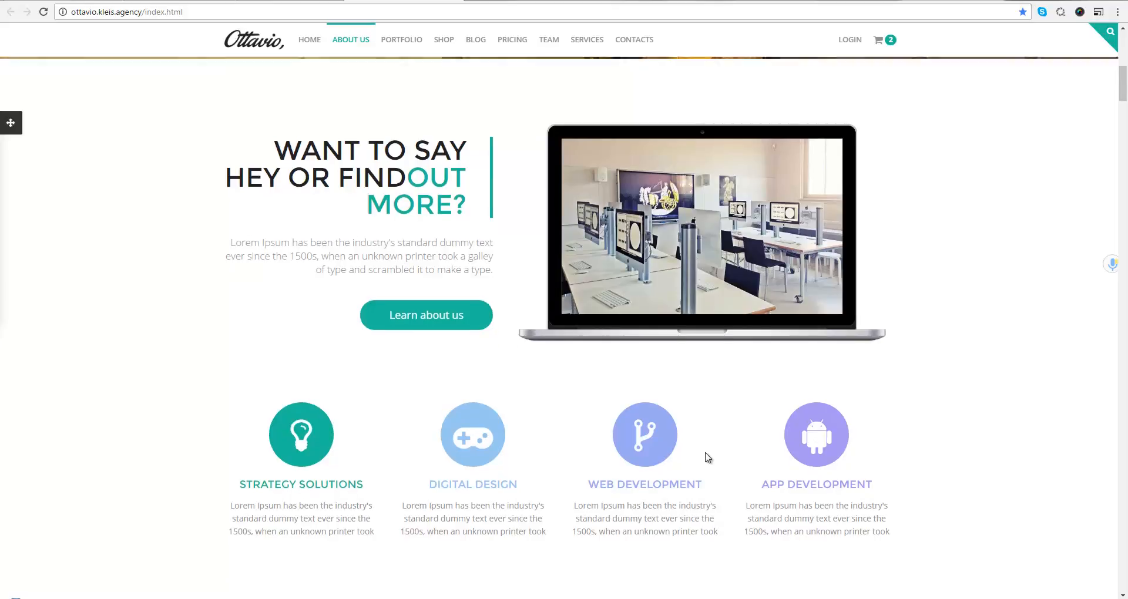
pyautogui.scroll(-2, 708, 457)
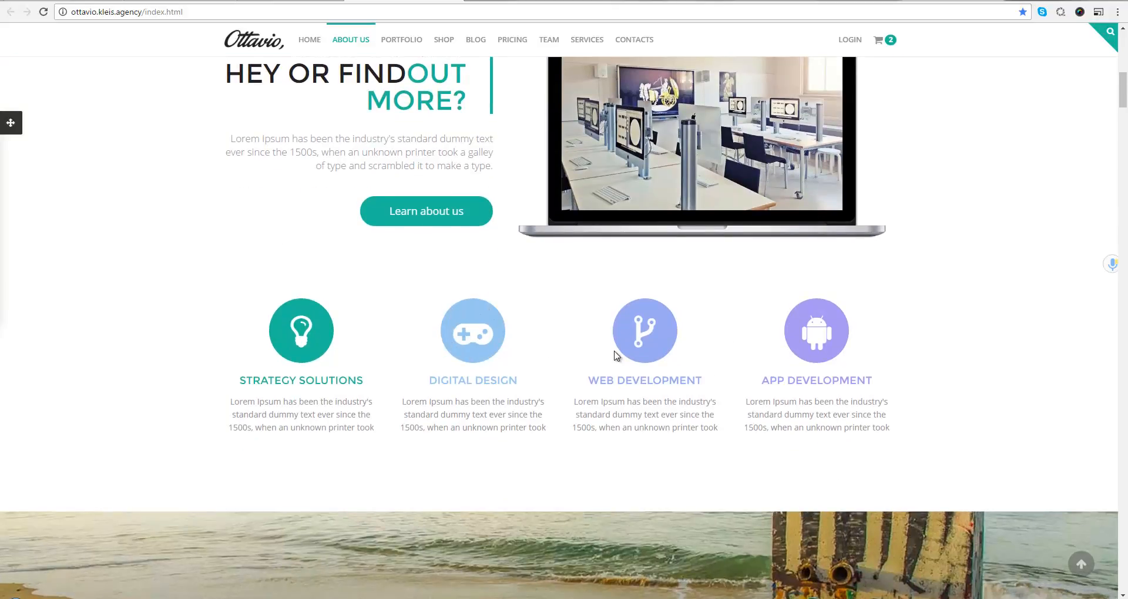
# - Examine the Powerfully Responsive Design banner and how it leads into the Our Work section
pyautogui.scroll(-1, 577, 398)
pyautogui.scroll(-5, 577, 399)
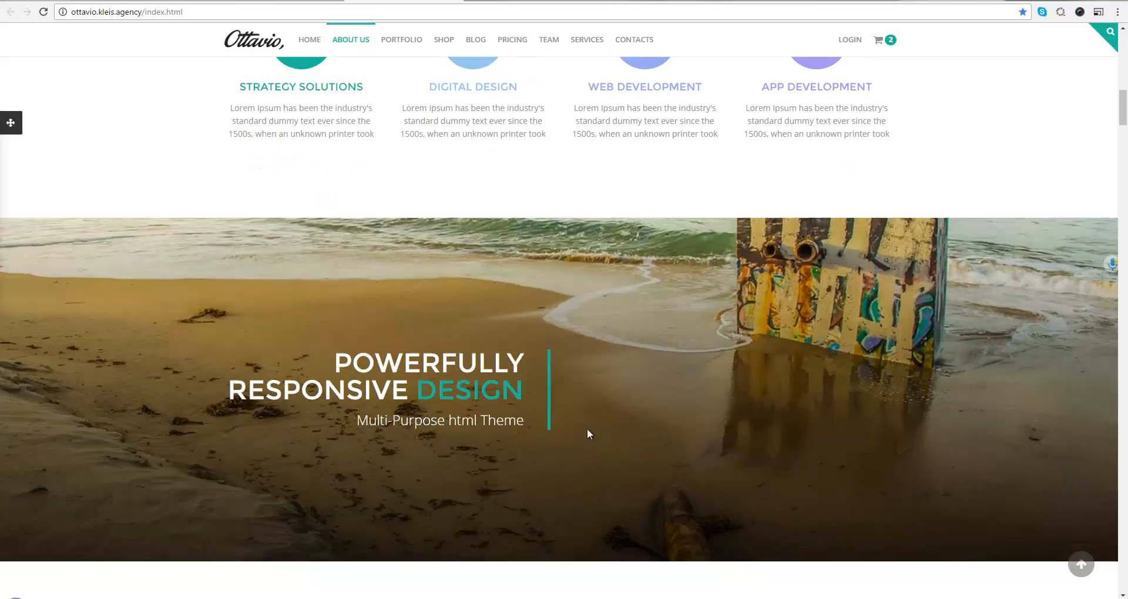
pyautogui.scroll(-3, 598, 450)
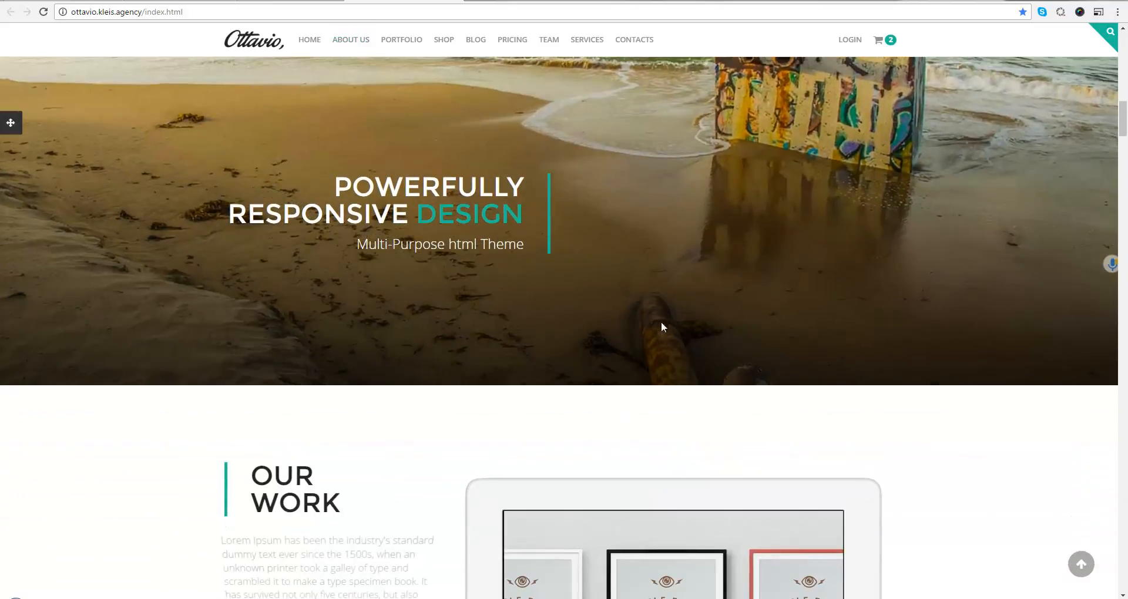
pyautogui.scroll(-1, 632, 347)
pyautogui.scroll(3, 629, 361)
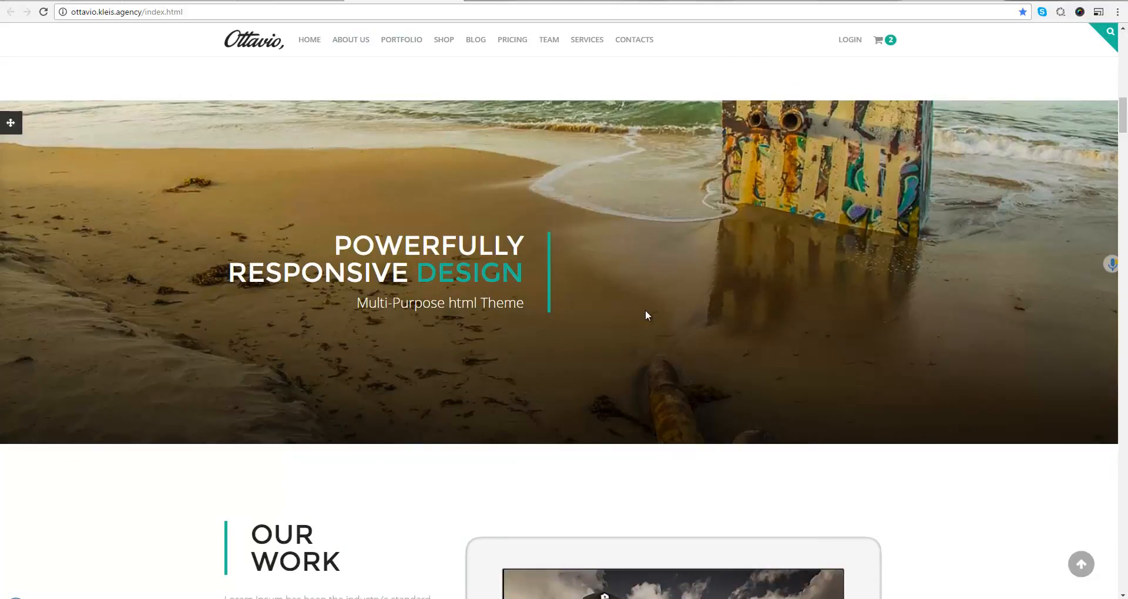
pyautogui.scroll(-1, 645, 311)
pyautogui.scroll(-1, 645, 311)
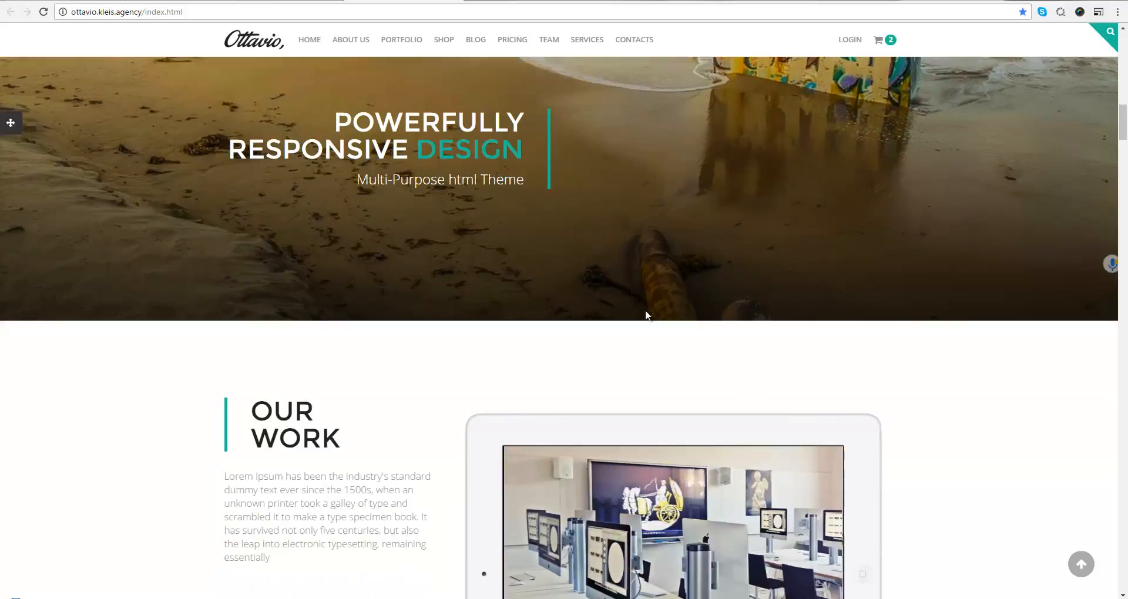
# - Review the Our Work section and its filterable portfolio grid, and enlarge the Looking at the Horizon image
pyautogui.scroll(-3, 645, 315)
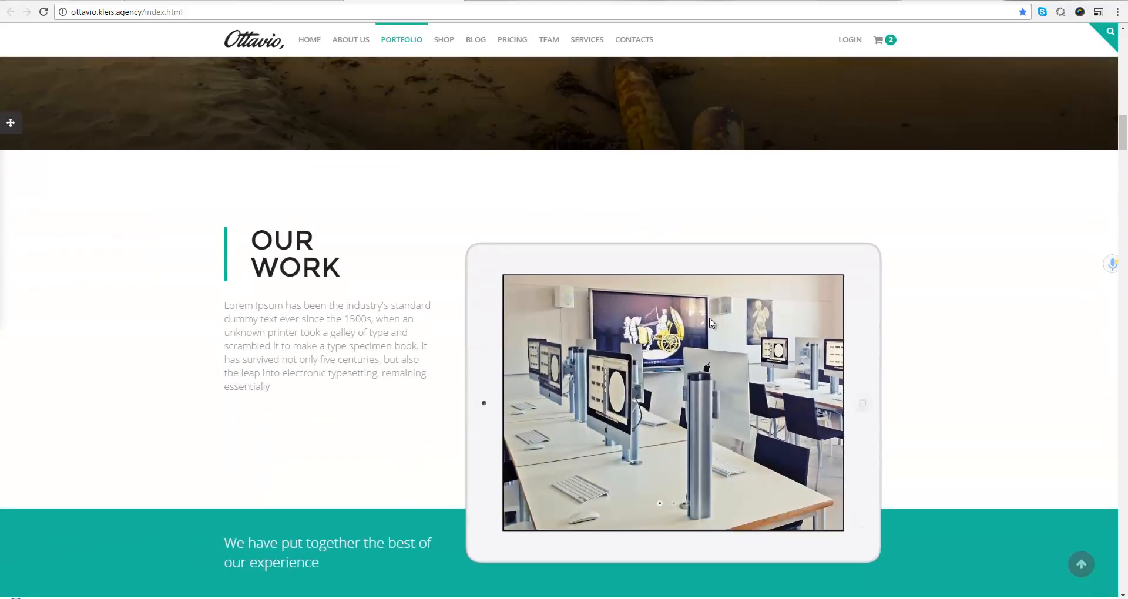
pyautogui.scroll(-2, 708, 323)
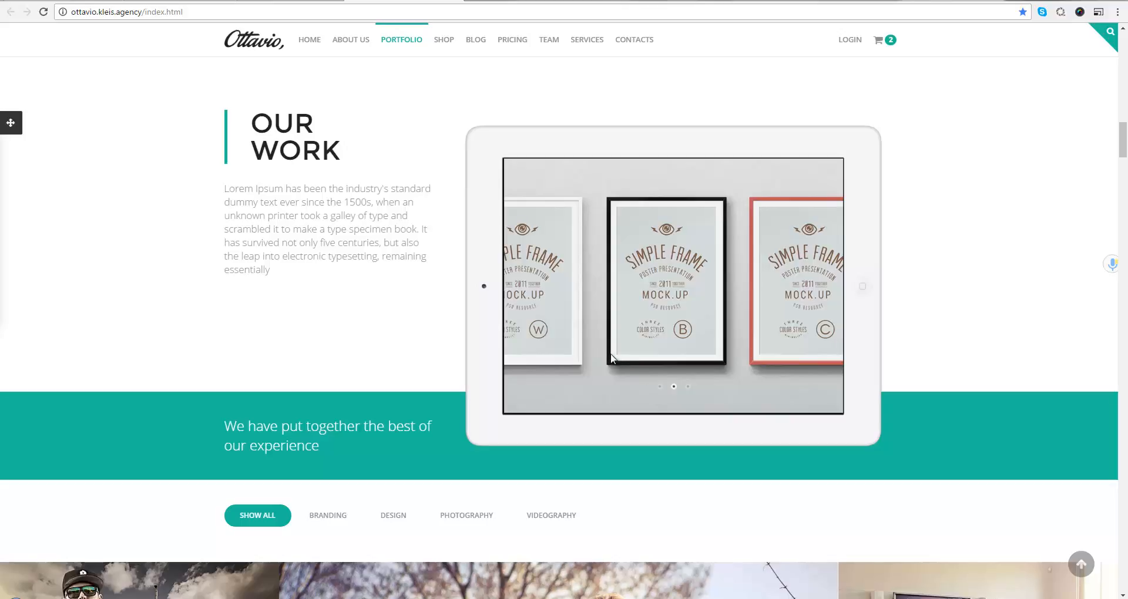
pyautogui.scroll(-7, 602, 359)
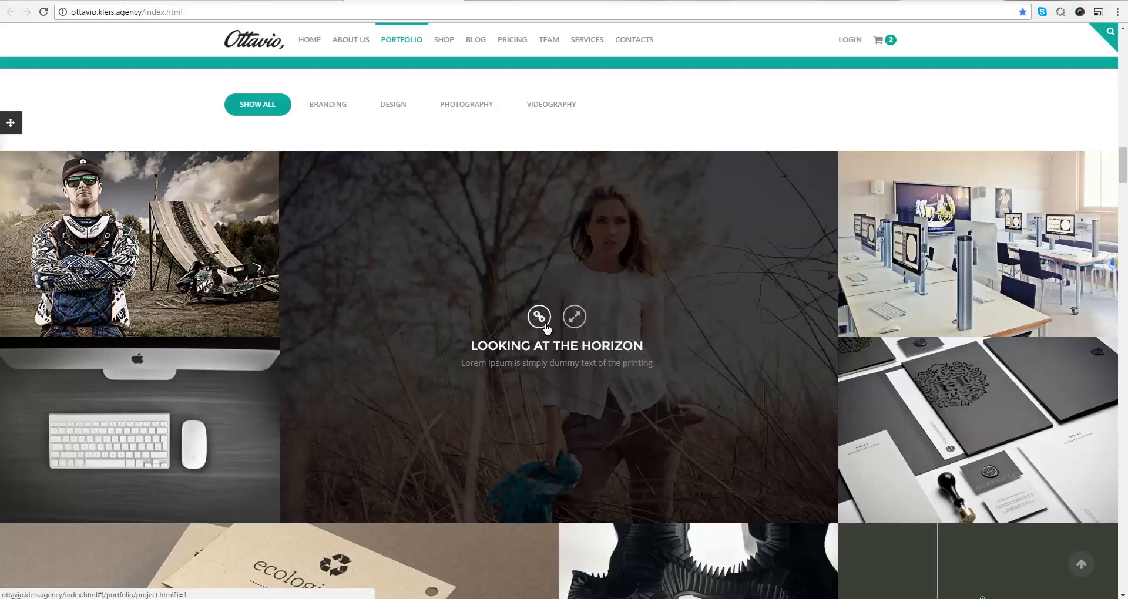
pyautogui.click(578, 320)
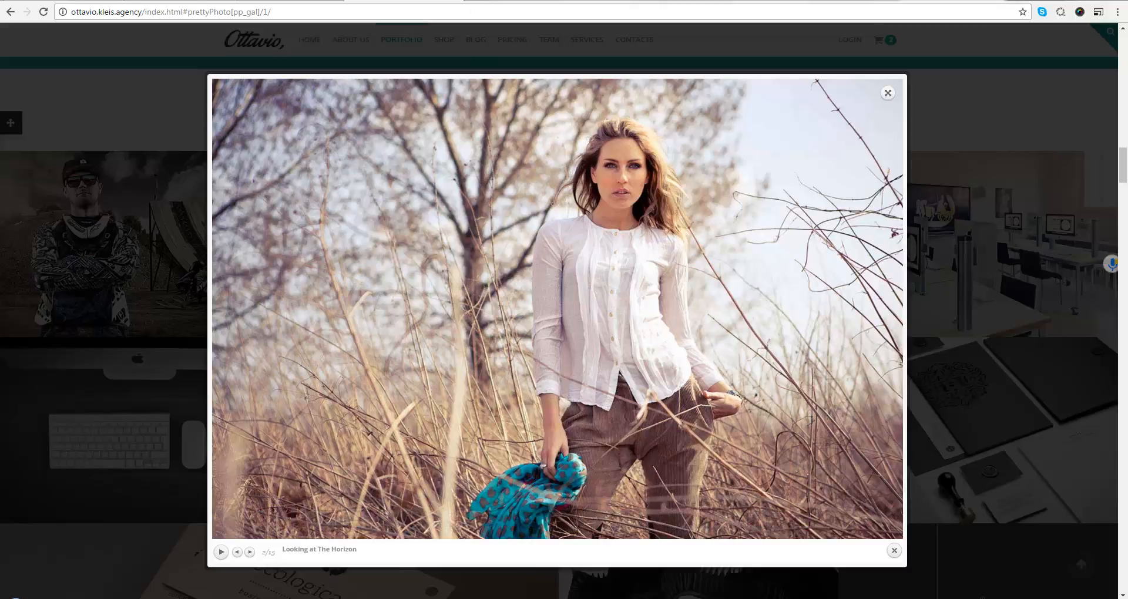
# - Switch through the open Dribbble page and the designer's portfolio site, examine the Works grid's project overlay, and open the desktop software interface project
pyautogui.click(951, 1)
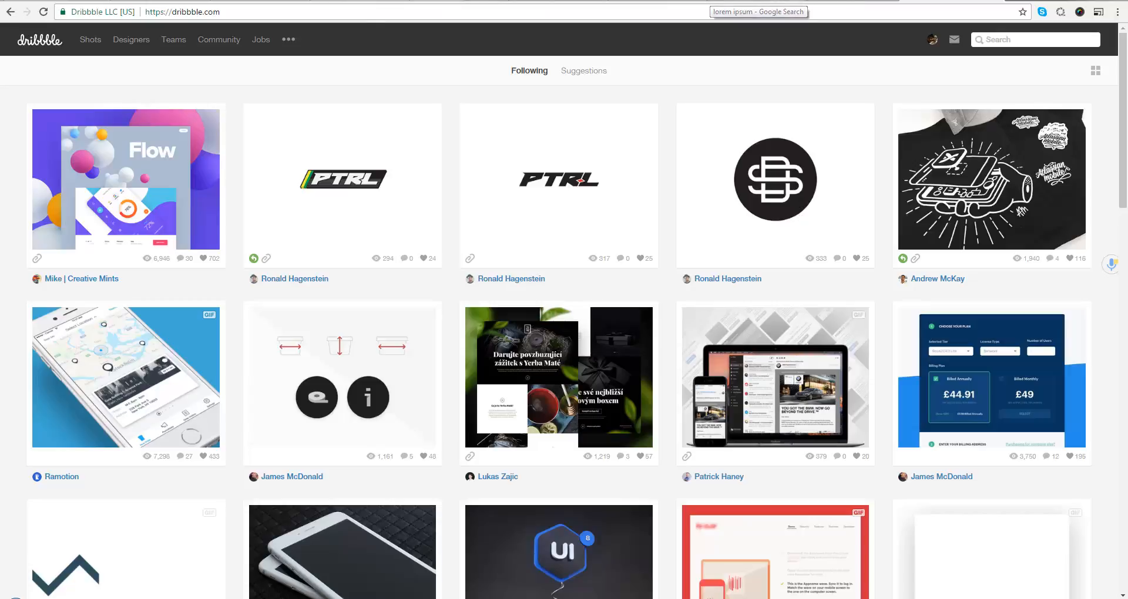
pyautogui.click(851, 1)
pyautogui.moveTo(525, 450)
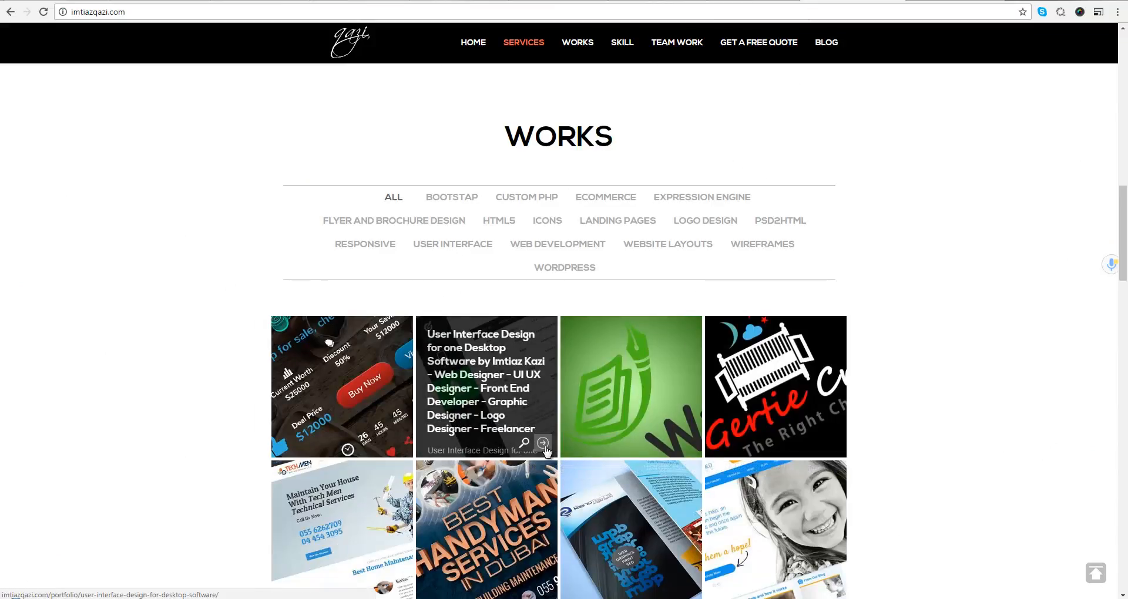
pyautogui.click(544, 445)
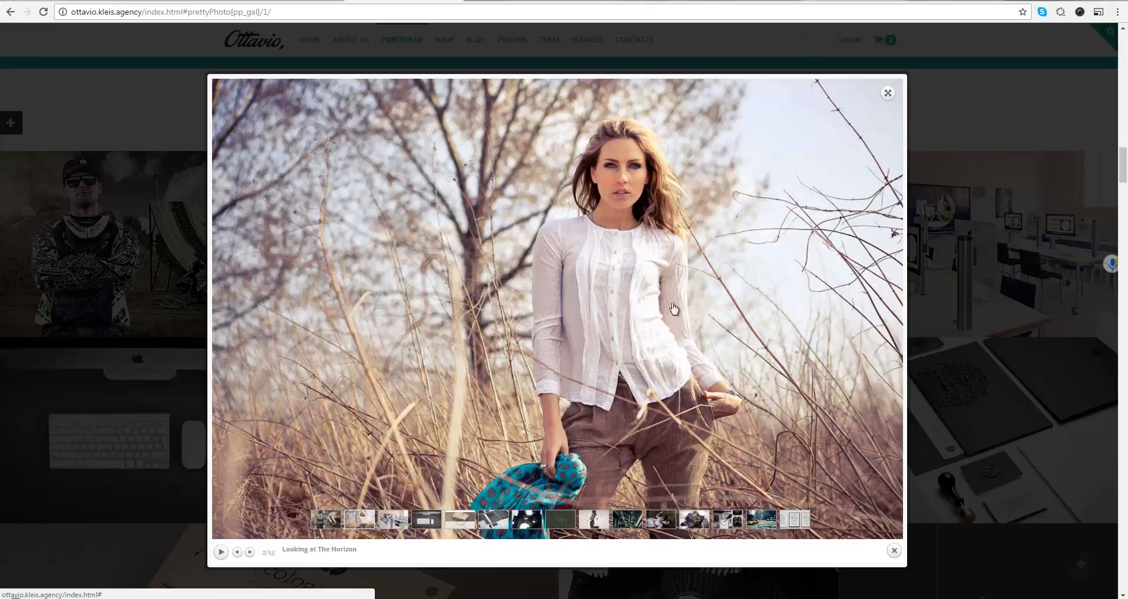
# - Expand the Looking at the Horizon image to full size, close it, and inspect the tile hover captions in the upper portfolio grid
pyautogui.click(888, 93)
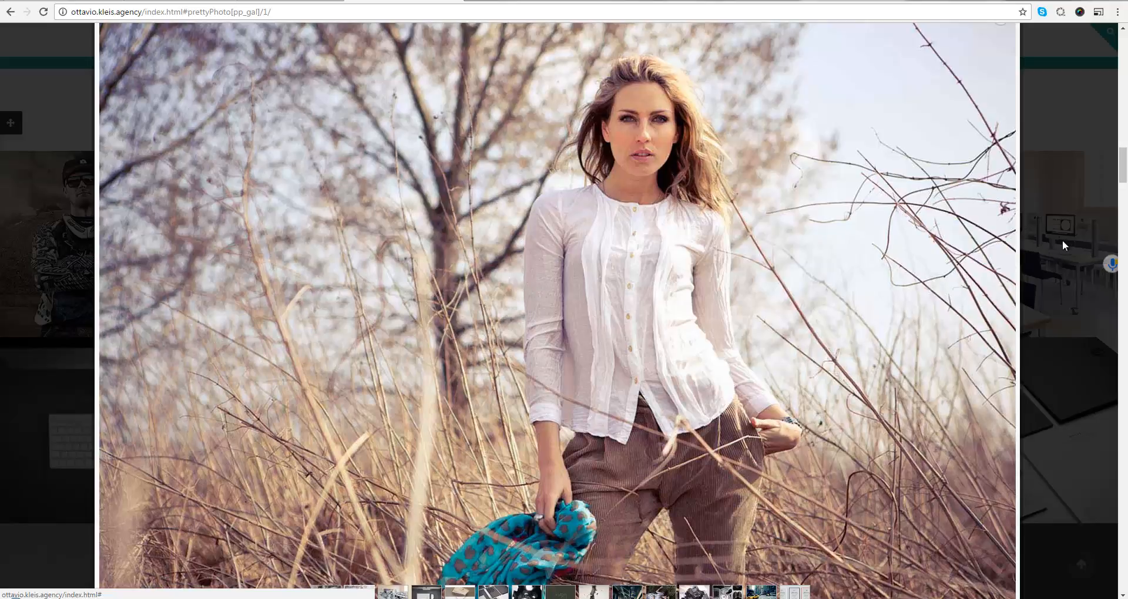
pyautogui.click(1056, 196)
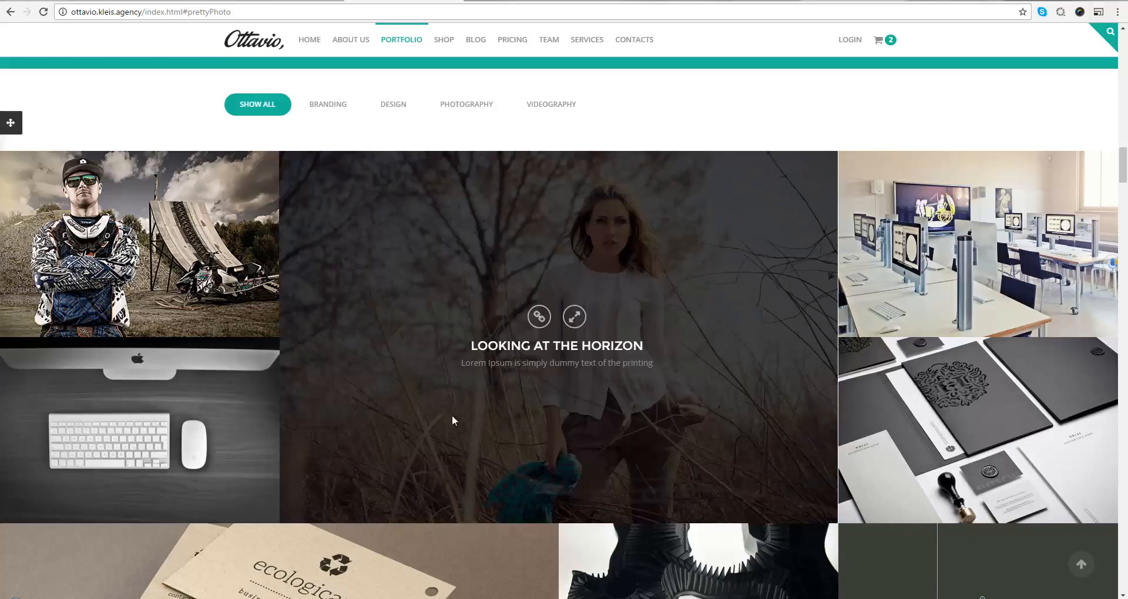
pyautogui.scroll(-2, 429, 403)
pyautogui.scroll(-2, 399, 435)
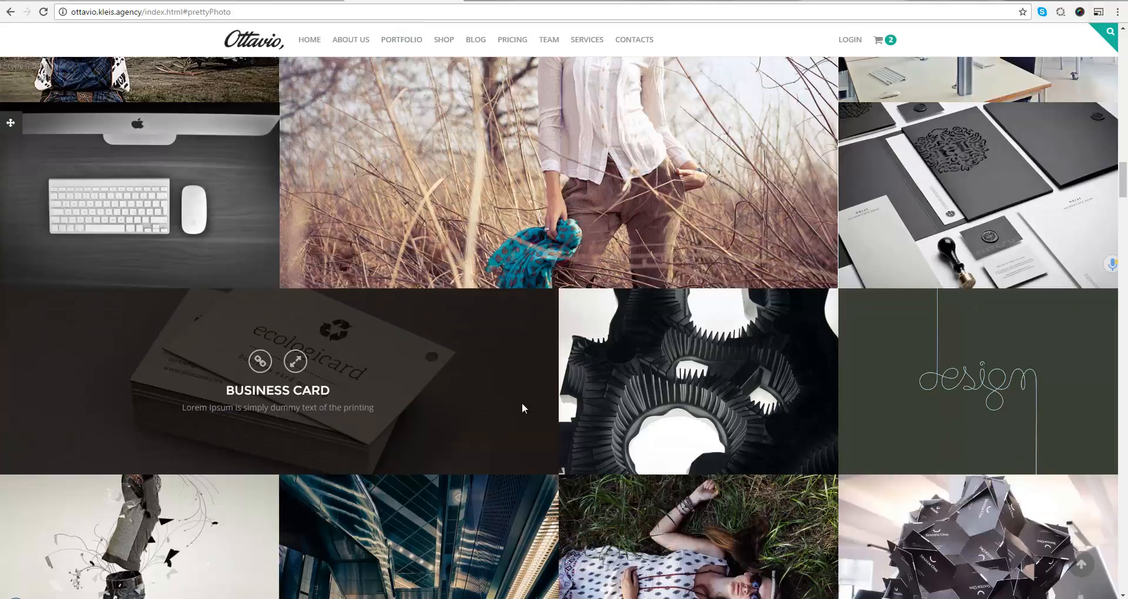
pyautogui.scroll(2, 693, 294)
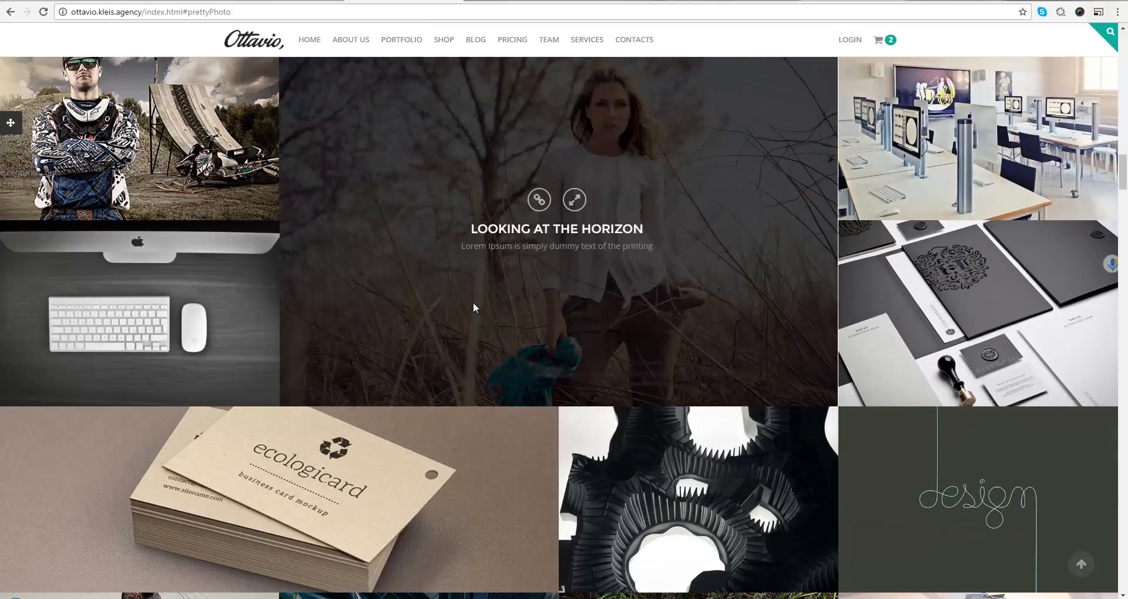
pyautogui.scroll(2, 474, 305)
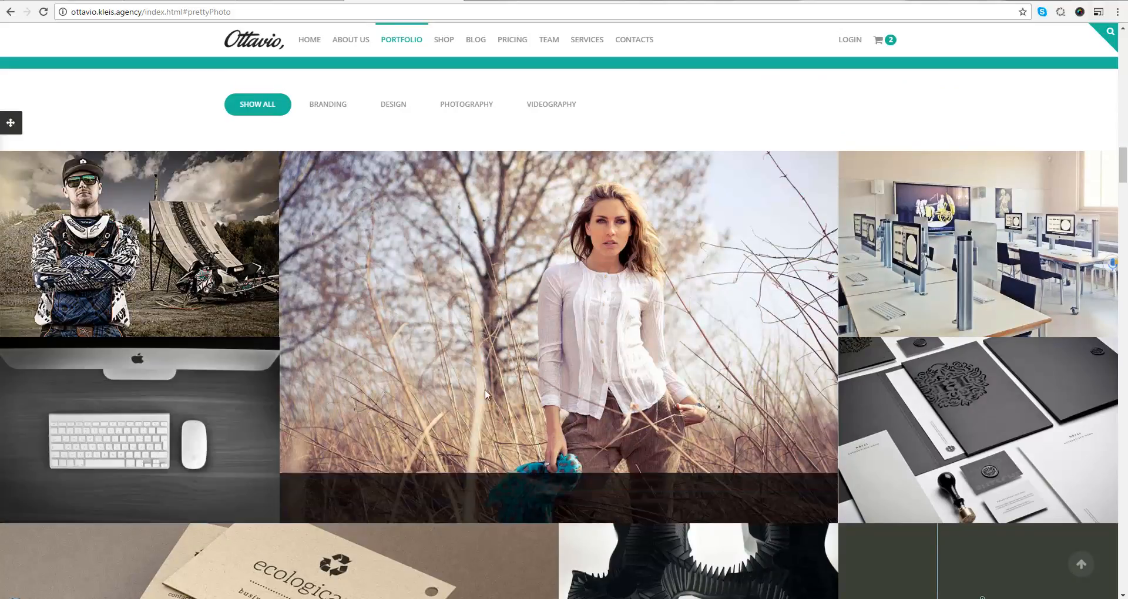
# - Examine the rest of the Ottavio portfolio grid, the e-commerce introduction and the shop product listing below it
pyautogui.scroll(-1, 520, 455)
pyautogui.scroll(-4, 432, 393)
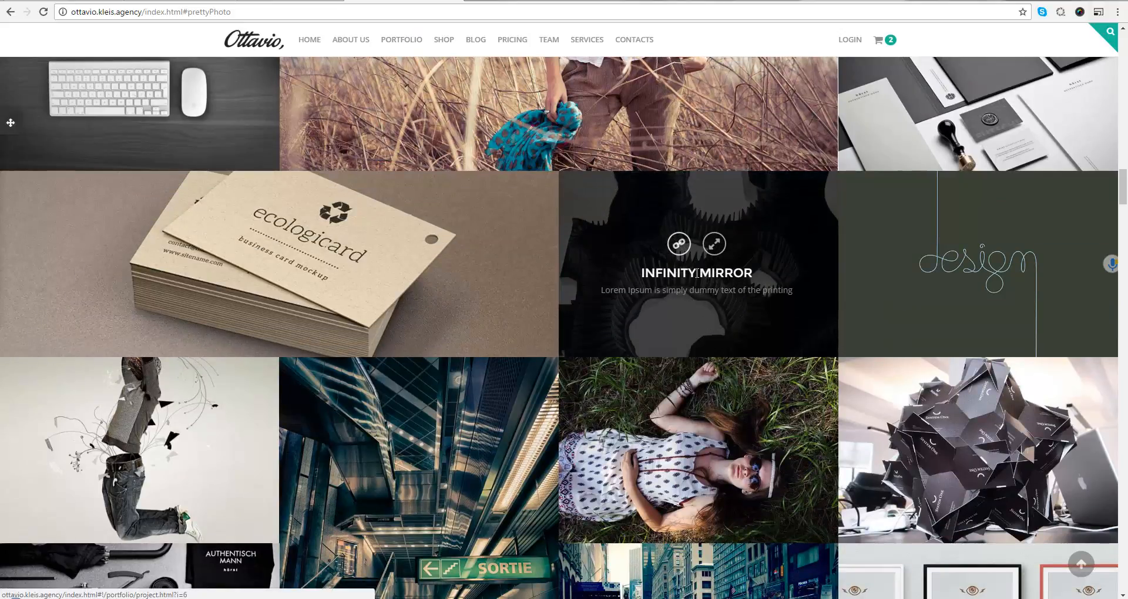
pyautogui.scroll(-4, 552, 400)
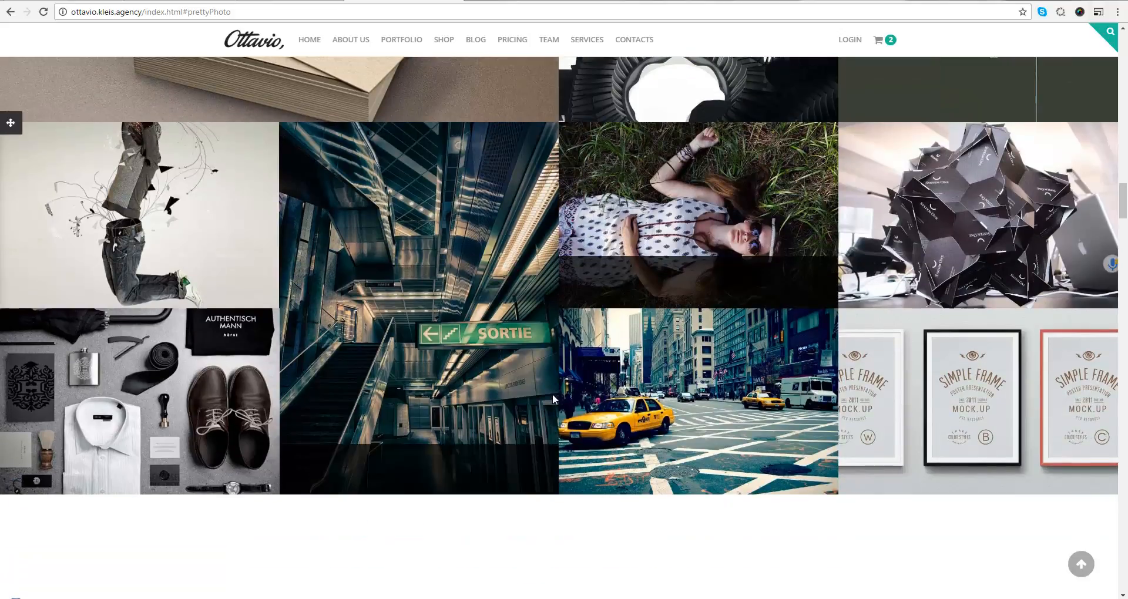
pyautogui.scroll(-6, 552, 400)
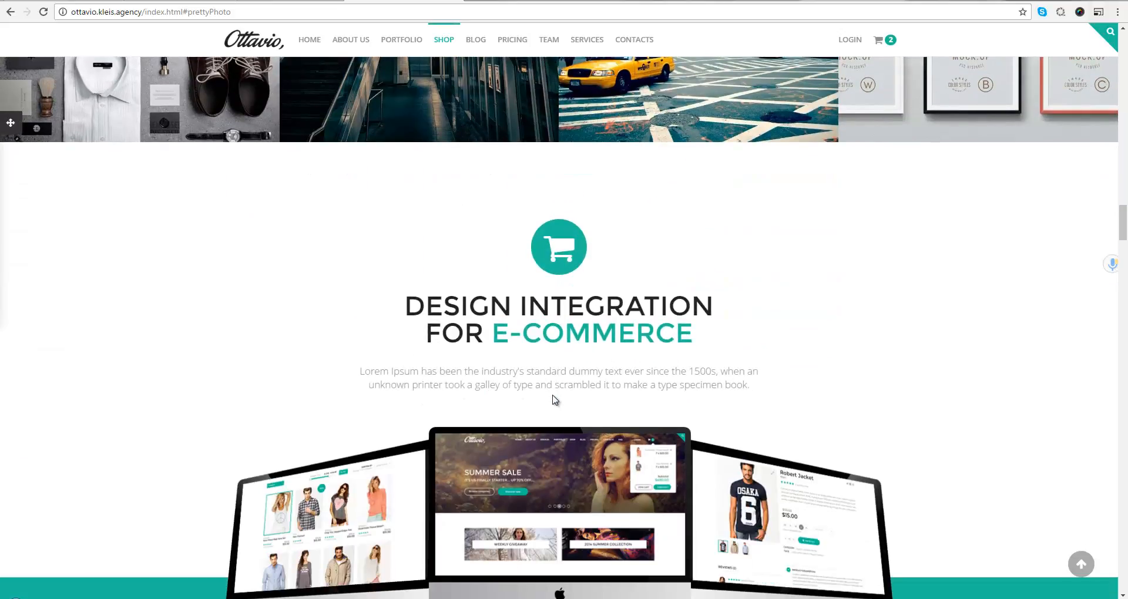
pyautogui.scroll(-9, 554, 400)
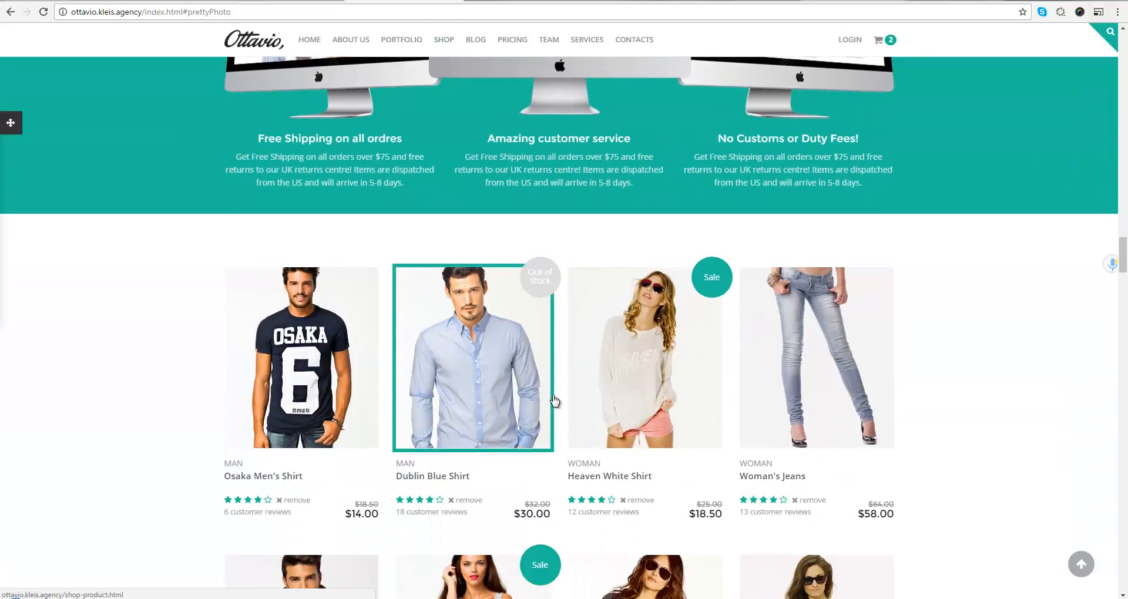
pyautogui.scroll(-6, 554, 400)
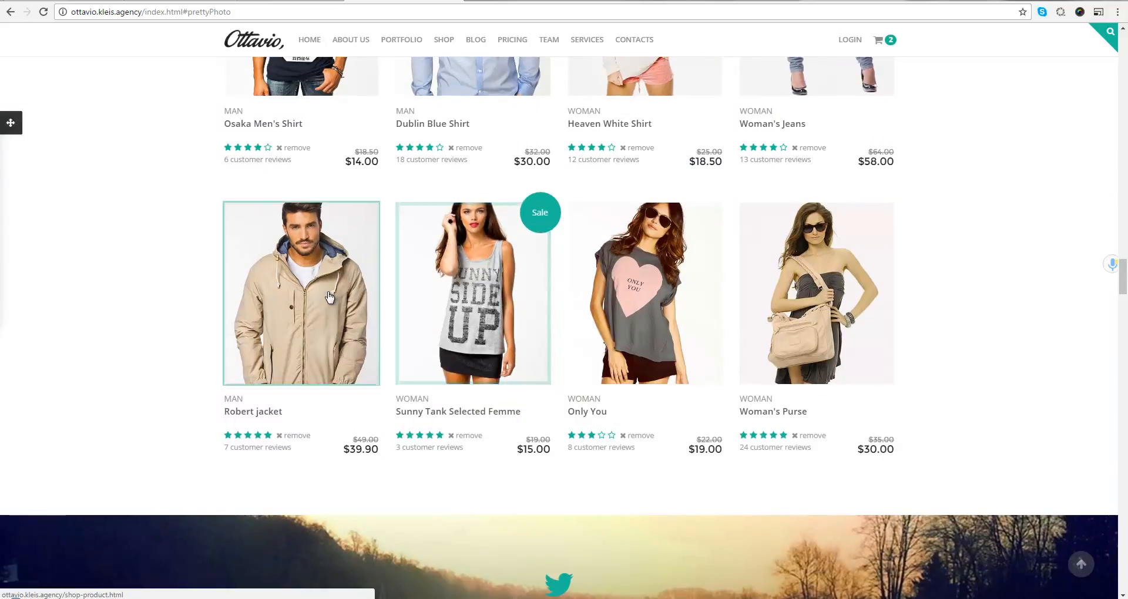
pyautogui.scroll(-2, 338, 327)
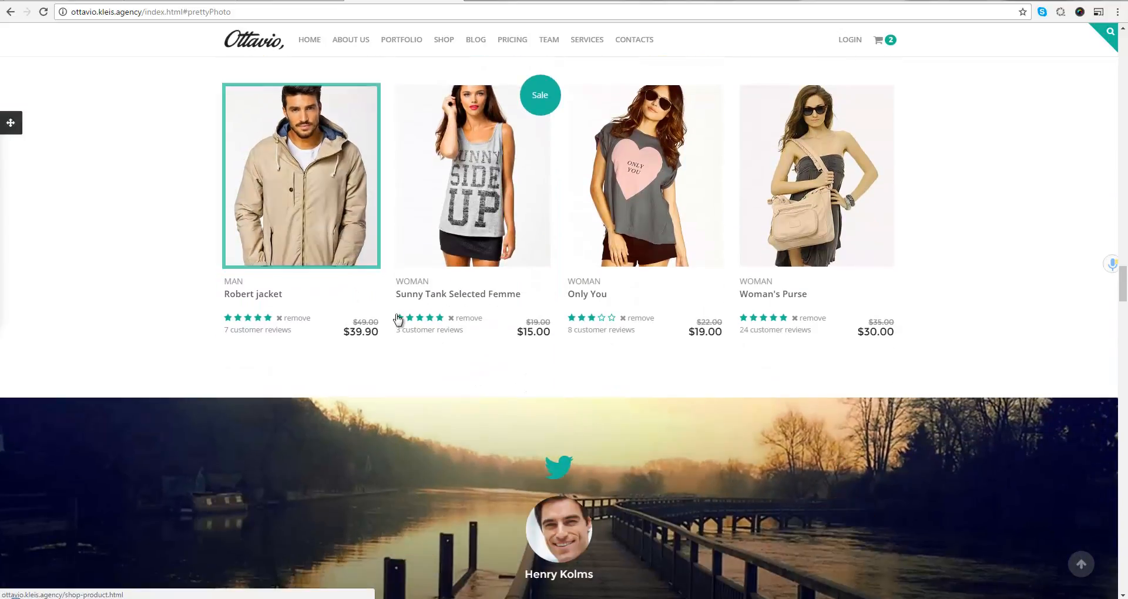
# - Review the Ottavio testimonial slider, partner logos, blog posts, pricing table and Our Team section
pyautogui.scroll(-5, 397, 320)
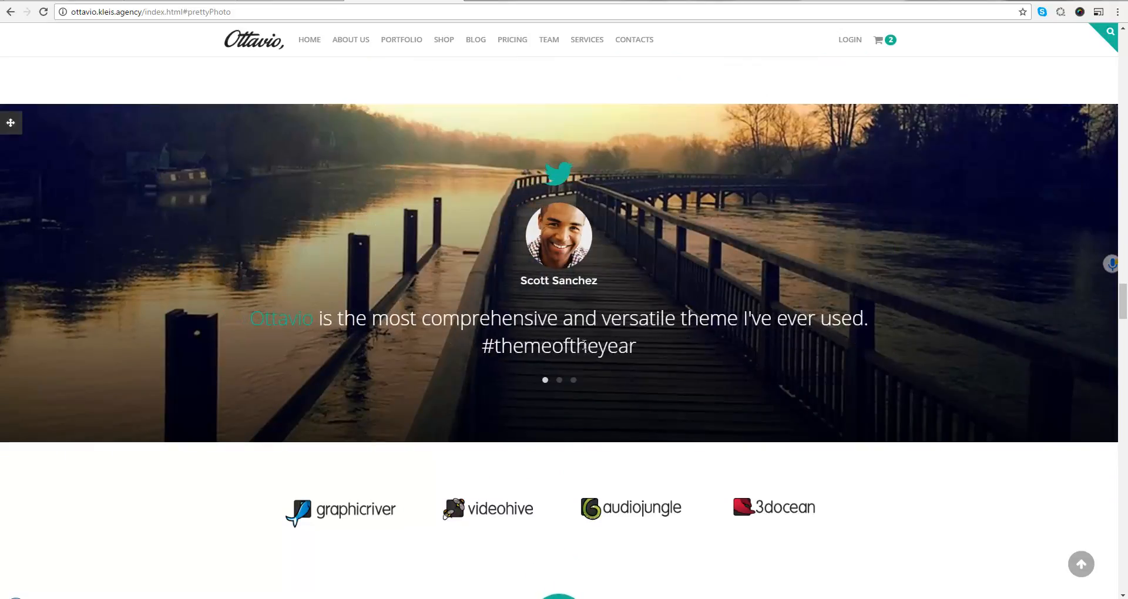
pyautogui.scroll(-6, 593, 374)
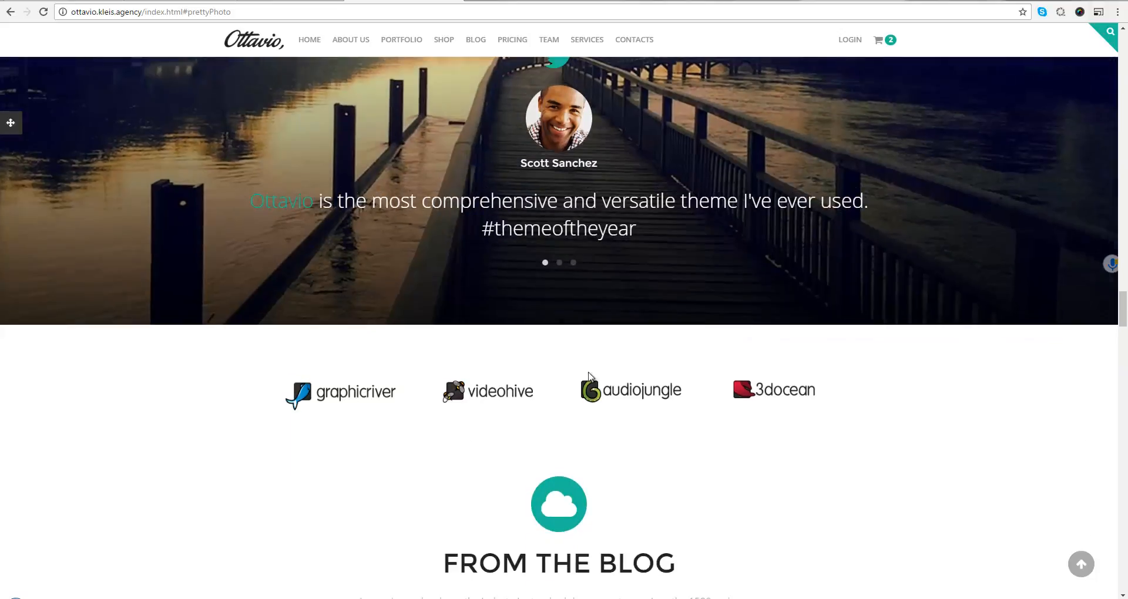
pyautogui.scroll(-5, 586, 377)
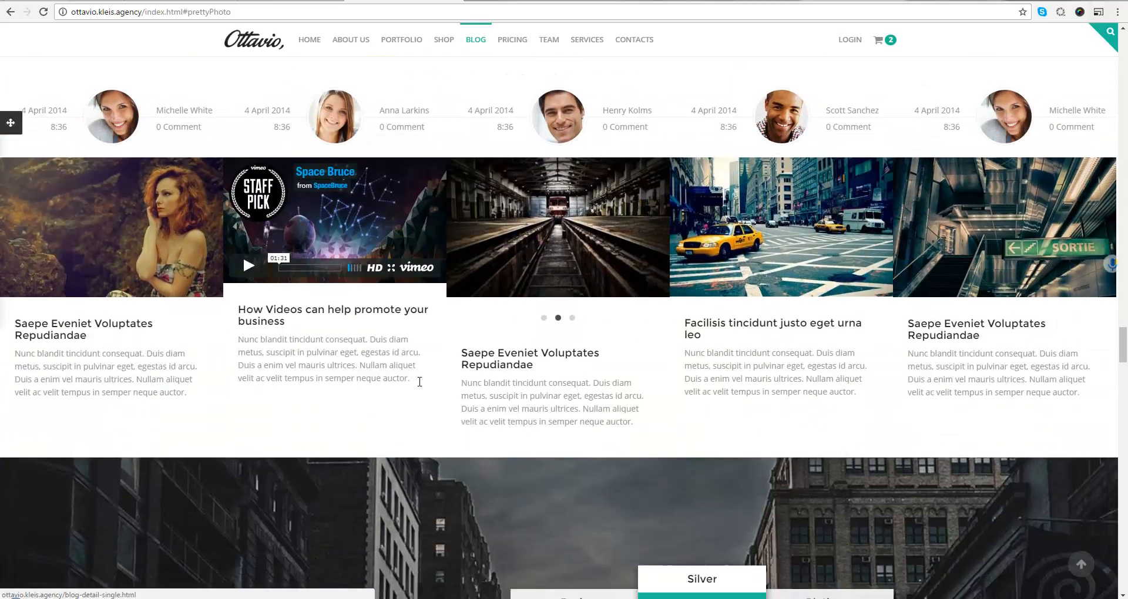
pyautogui.scroll(-6, 722, 401)
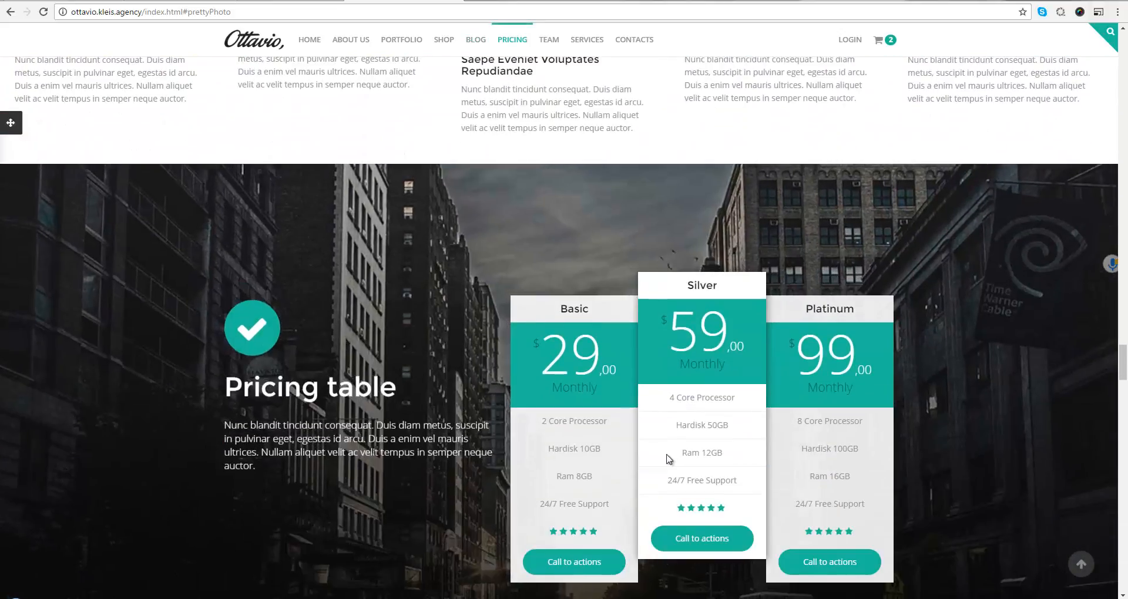
pyautogui.scroll(-10, 677, 385)
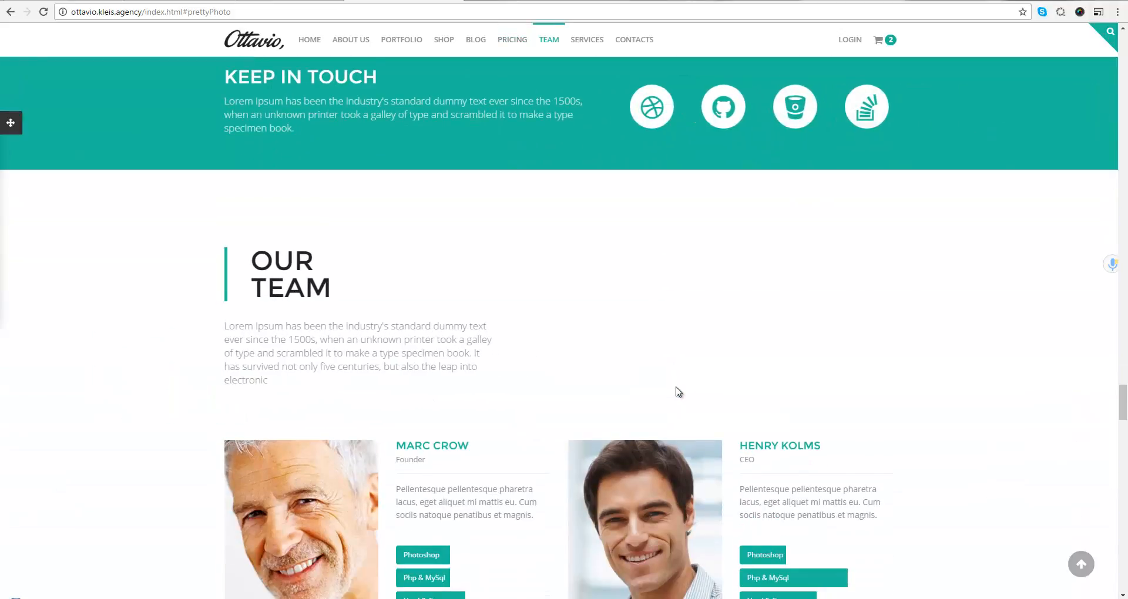
pyautogui.scroll(-3, 677, 391)
pyautogui.scroll(-2, 678, 391)
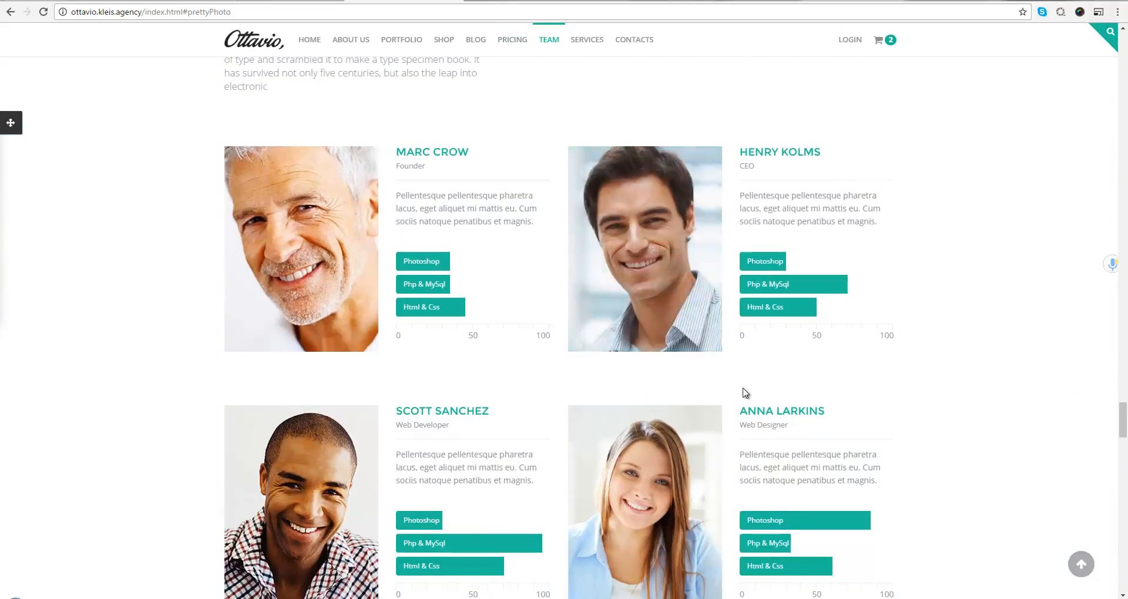
# - Go back up the Ottavio page to the portfolio grid and study its mix of tile sizes again
pyautogui.scroll(8, 745, 390)
pyautogui.scroll(10, 682, 441)
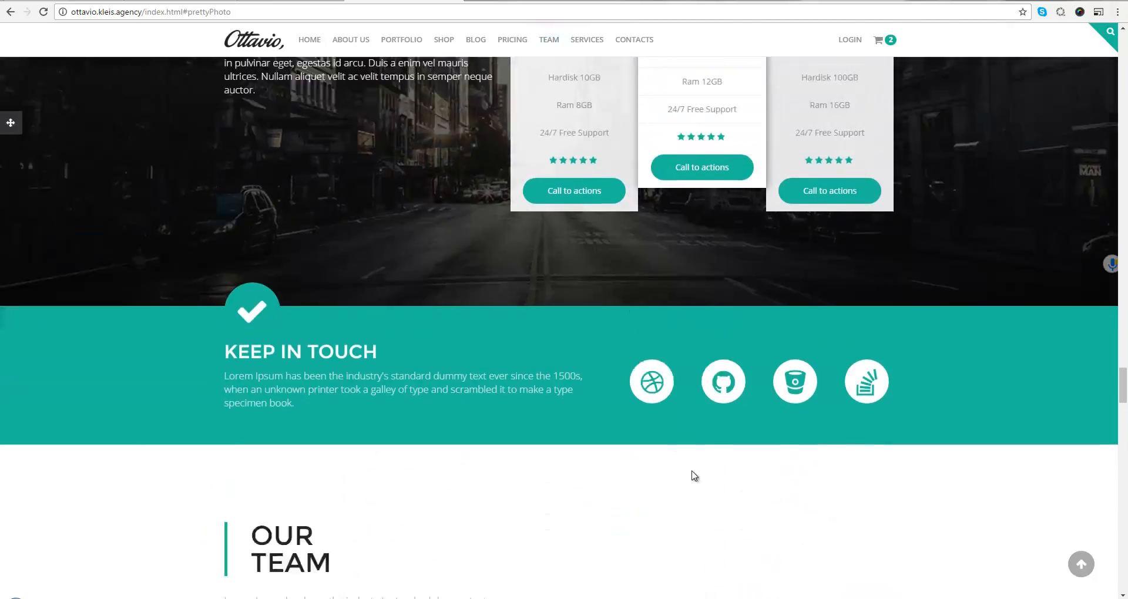
pyautogui.scroll(20, 685, 478)
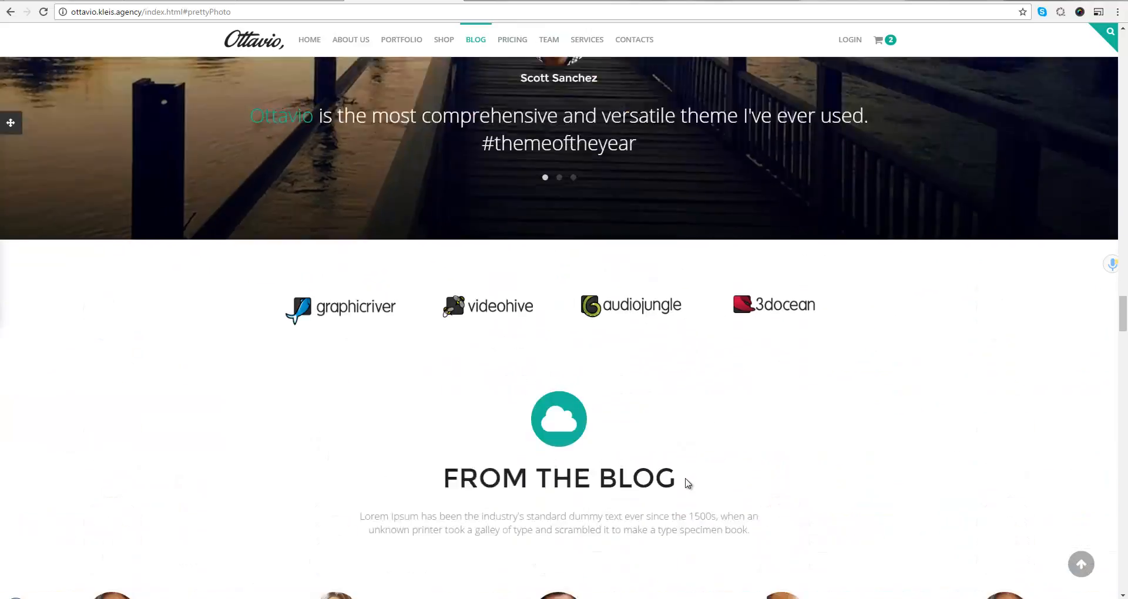
pyautogui.scroll(15, 687, 483)
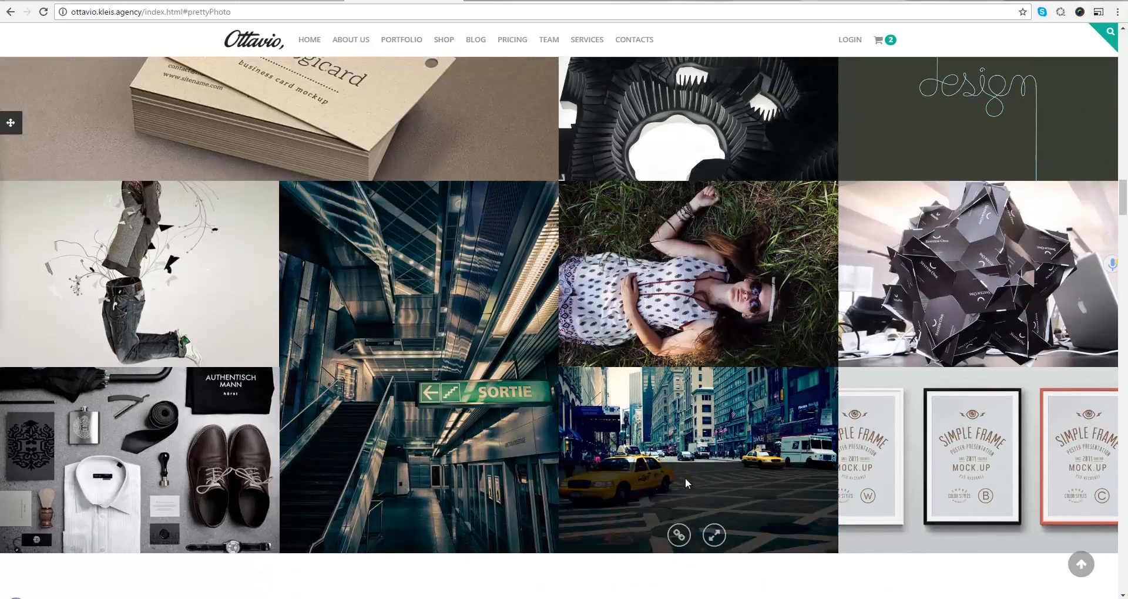
pyautogui.scroll(3, 685, 477)
pyautogui.scroll(3, 700, 426)
pyautogui.scroll(2, 701, 425)
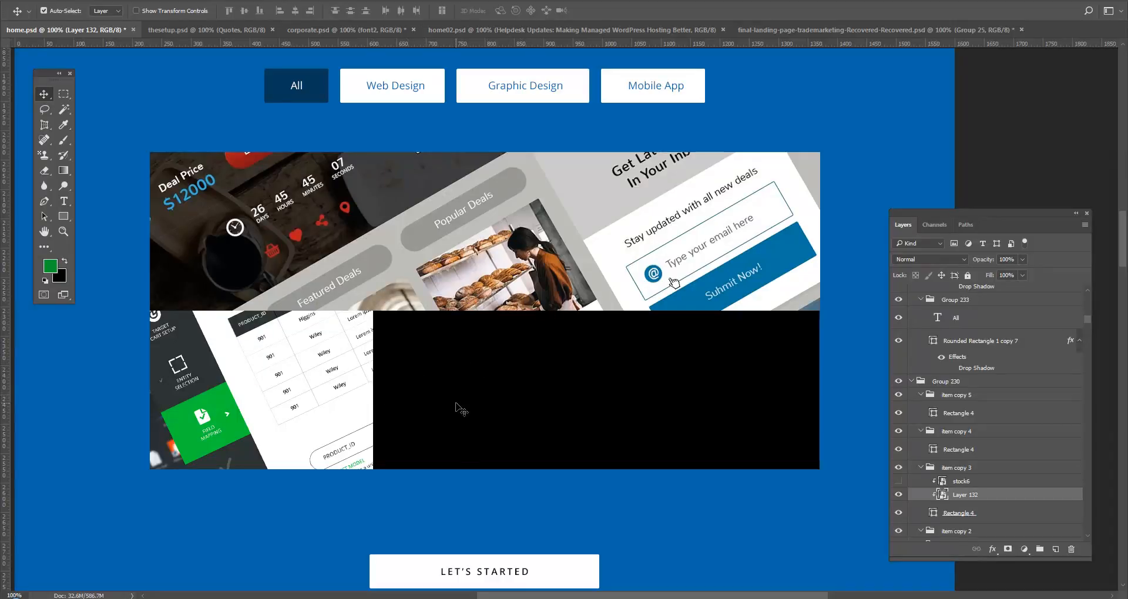
# - In home.psd in Photoshop, fill the last tile of the gallery's second row with the green foreground colour
pyautogui.moveTo(461, 410)
pyautogui.mouseDown()
pyautogui.moveTo(458, 443)
pyautogui.moveTo(461, 409)
pyautogui.mouseUp()
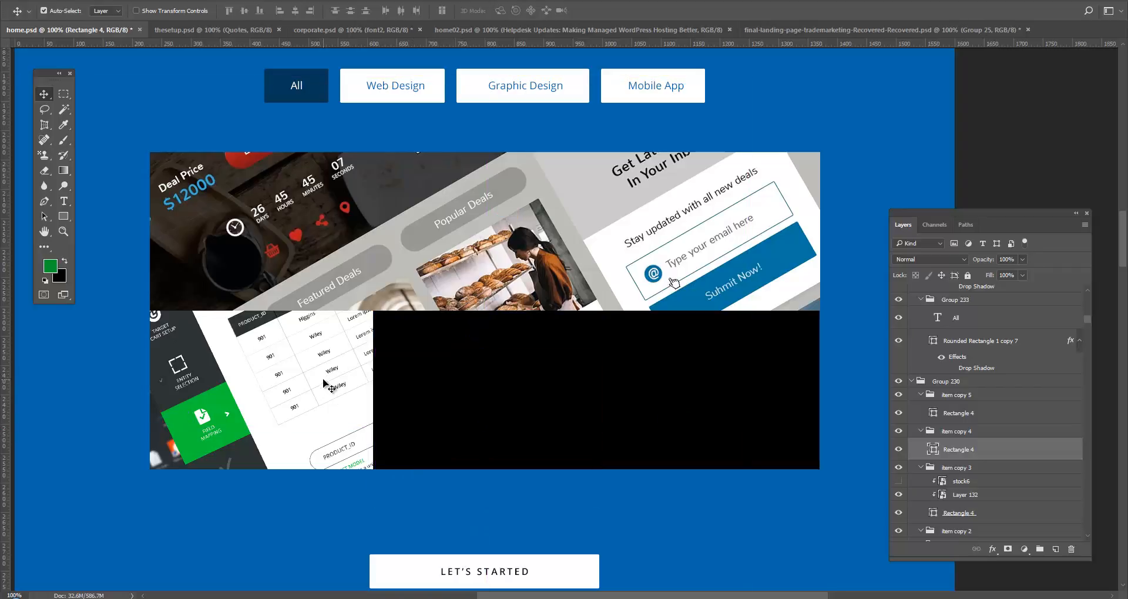
pyautogui.moveTo(637, 398); pyautogui.dragTo(642, 433)
pyautogui.hotkey('ctrl', 'z')
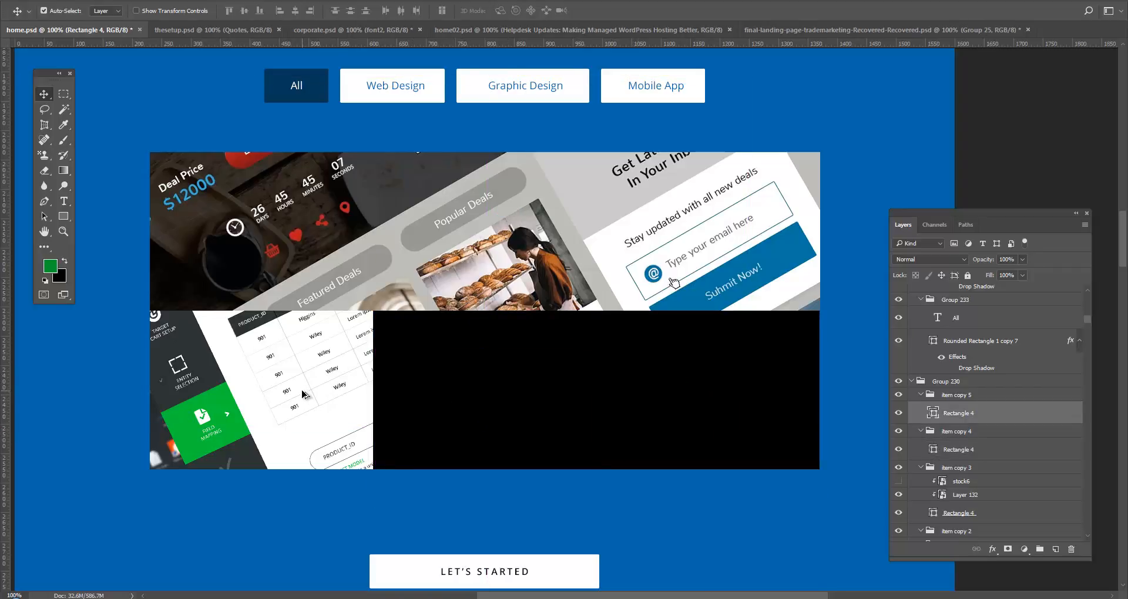
pyautogui.hotkey('alt', 'BackSpace')
# - Hide the Layer 132 image in the second row's first tile and fill the tile's rectangle with the green foreground colour
pyautogui.click(317, 419)
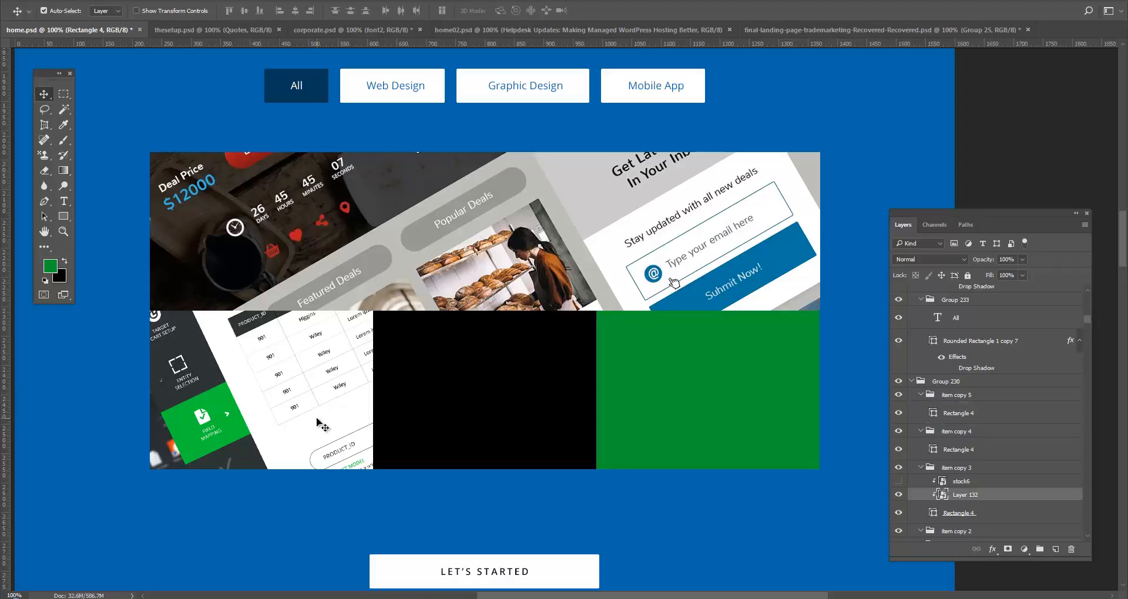
pyautogui.click(897, 494)
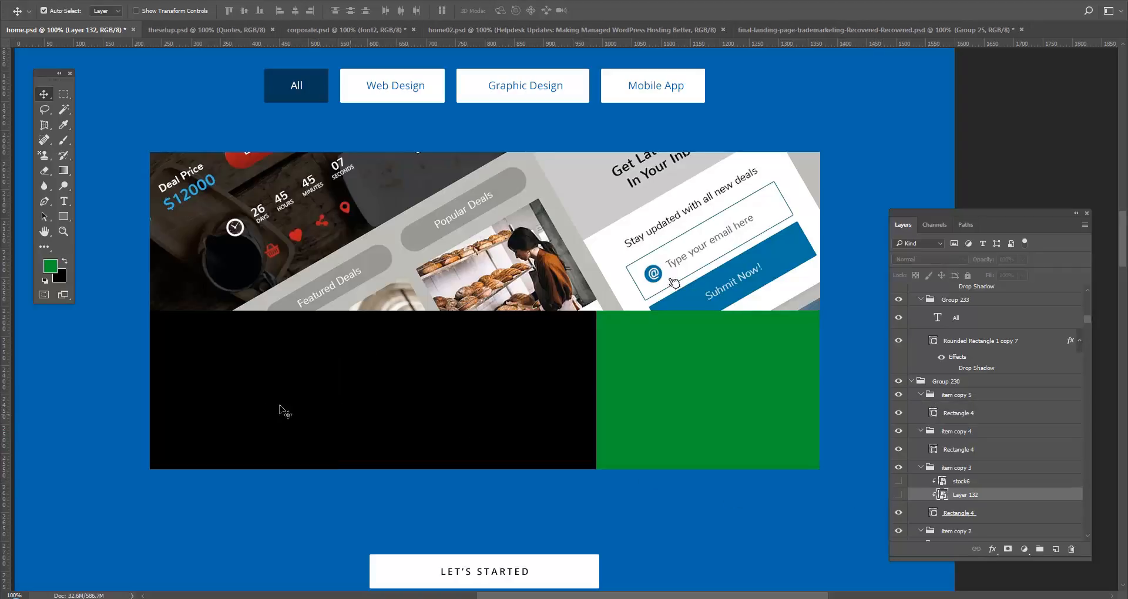
pyautogui.click(259, 409)
pyautogui.hotkey('alt', 'BackSpace')
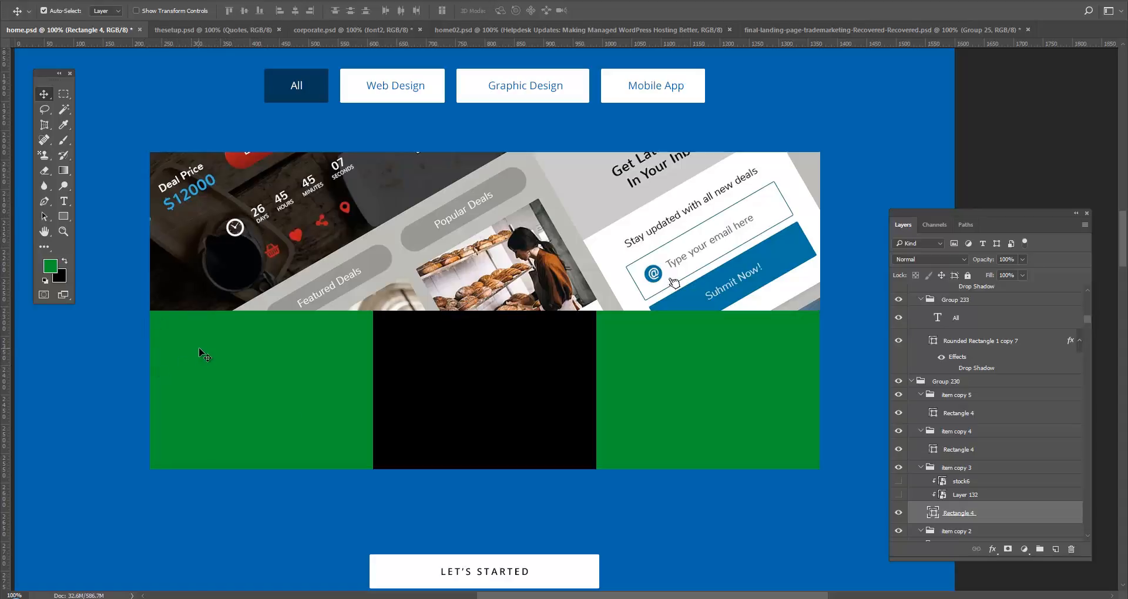
# - Show the Image Columns grid overlay and bring its layer to the front of the layer stack
pyautogui.moveTo(233, 320); pyautogui.dragTo(287, 269)
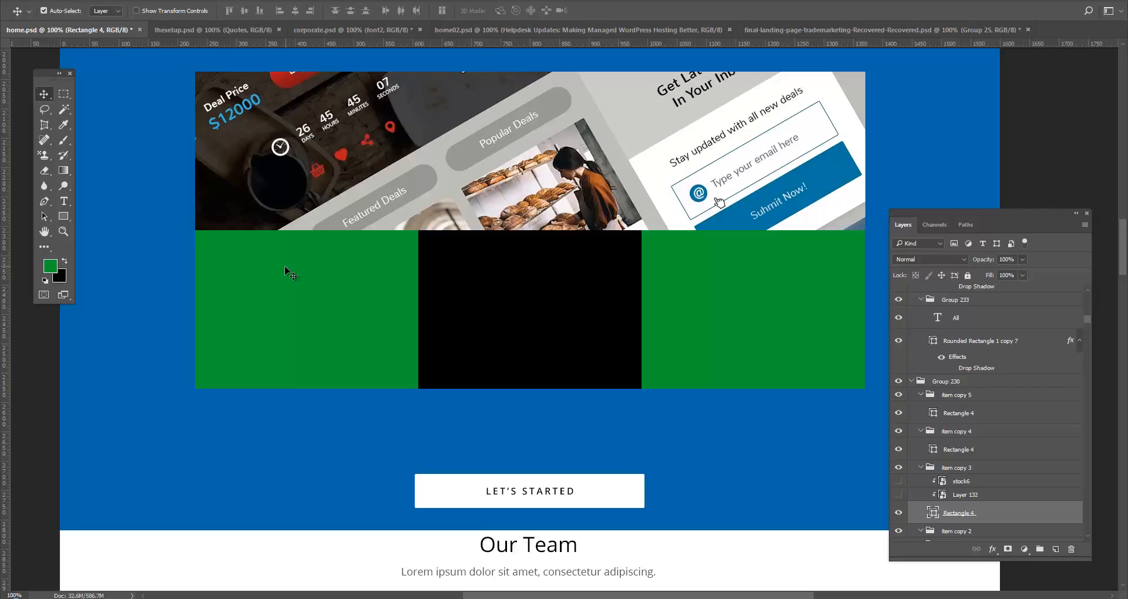
pyautogui.scroll(5, 1089, 318)
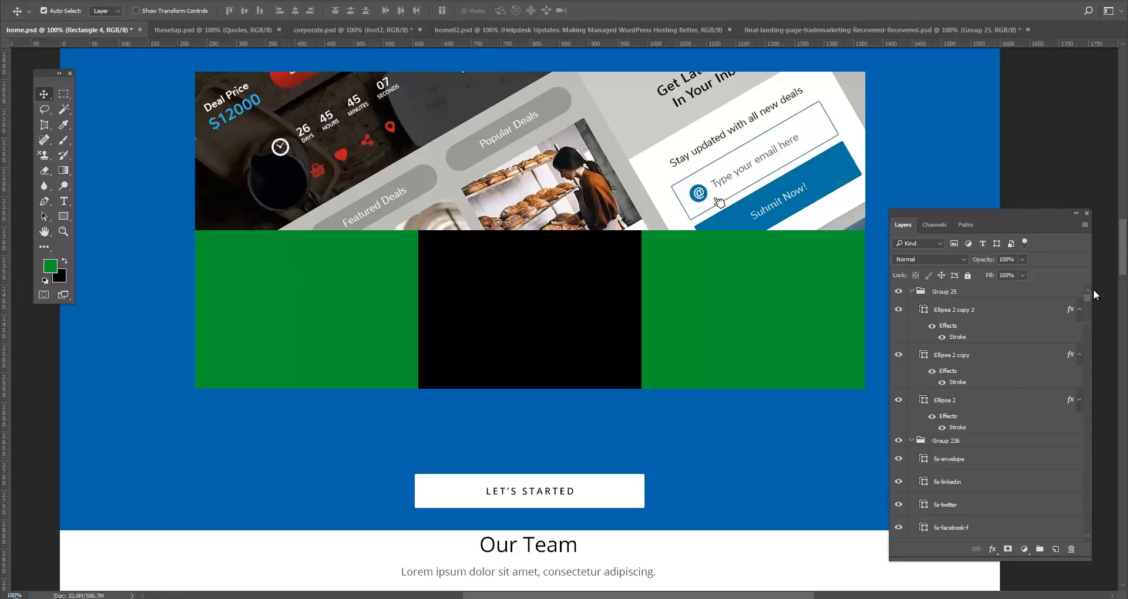
pyautogui.moveTo(1088, 318)
pyautogui.mouseDown()
pyautogui.moveTo(1095, 538)
pyautogui.moveTo(1090, 297)
pyautogui.moveTo(1090, 325)
pyautogui.mouseUp()
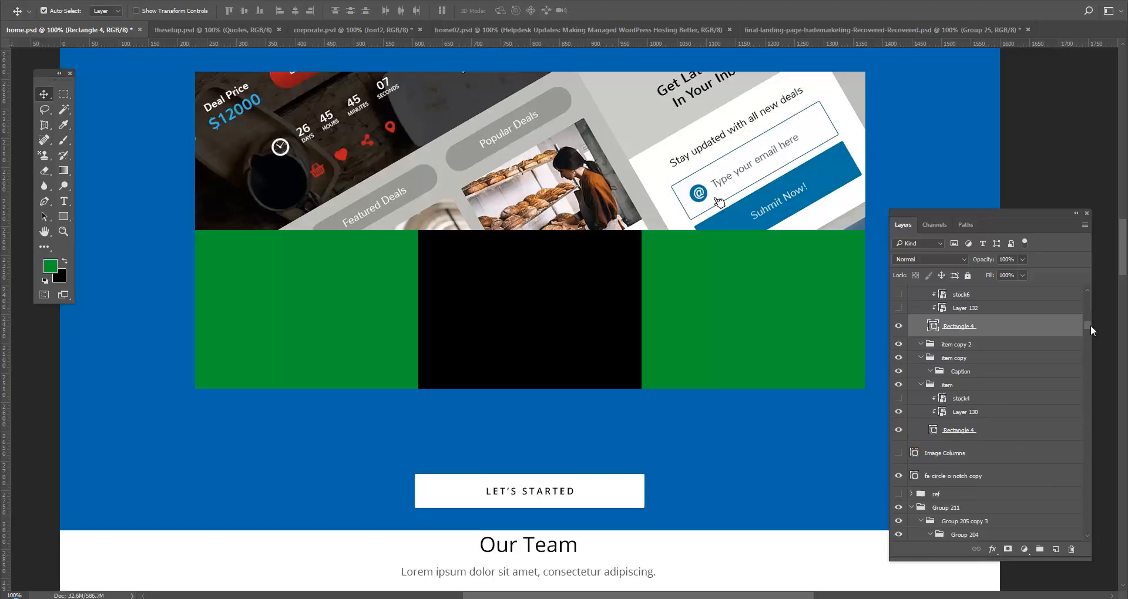
pyautogui.click(898, 453)
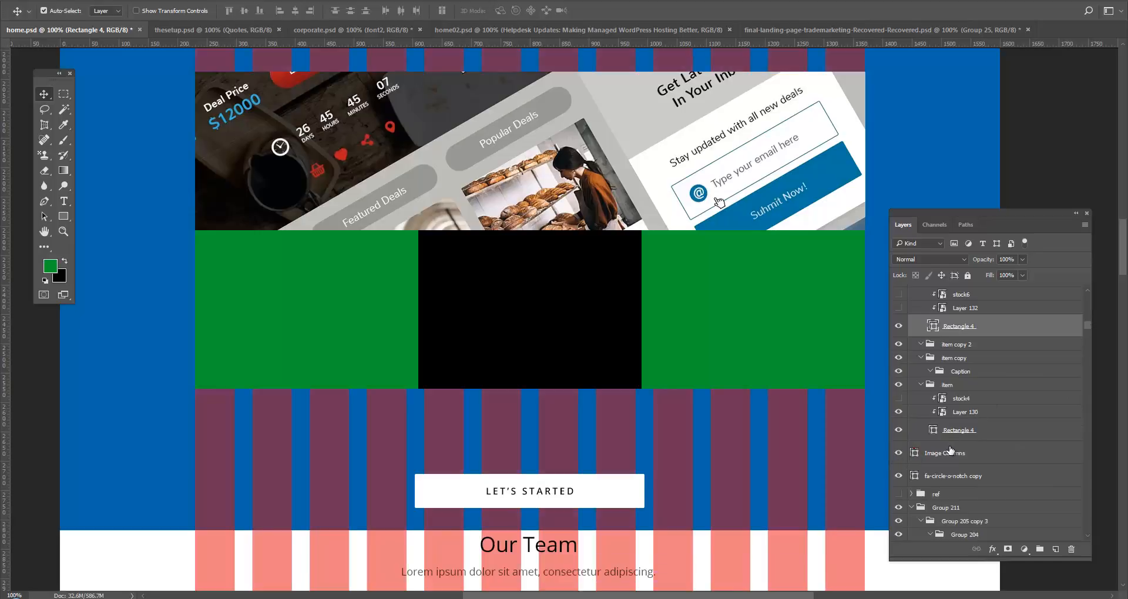
pyautogui.click(953, 453)
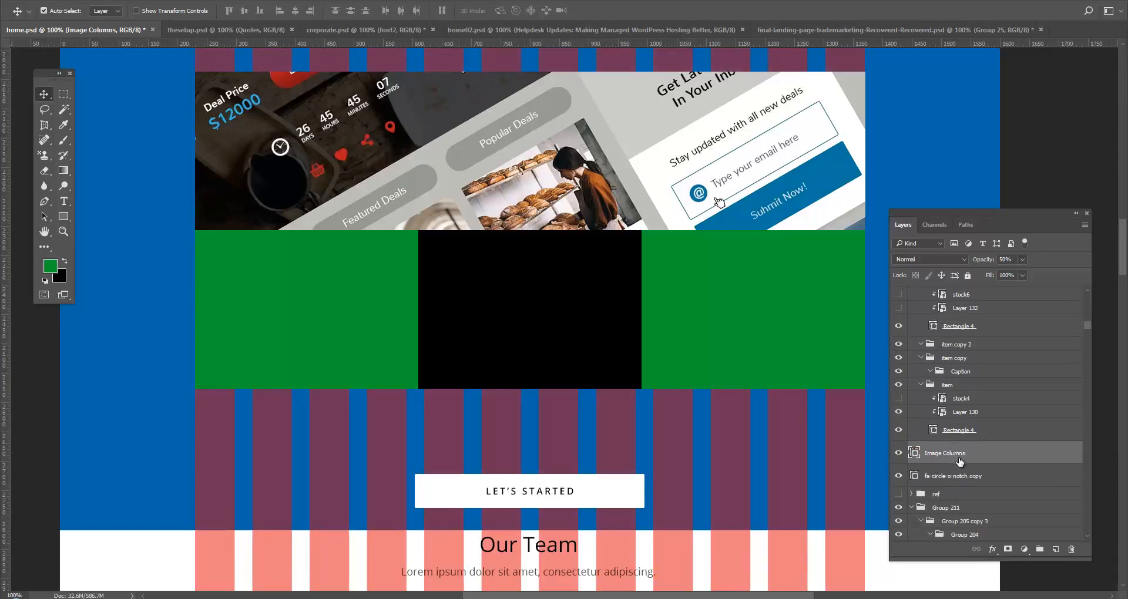
pyautogui.hotkey('ctrl', 'shift', ']')
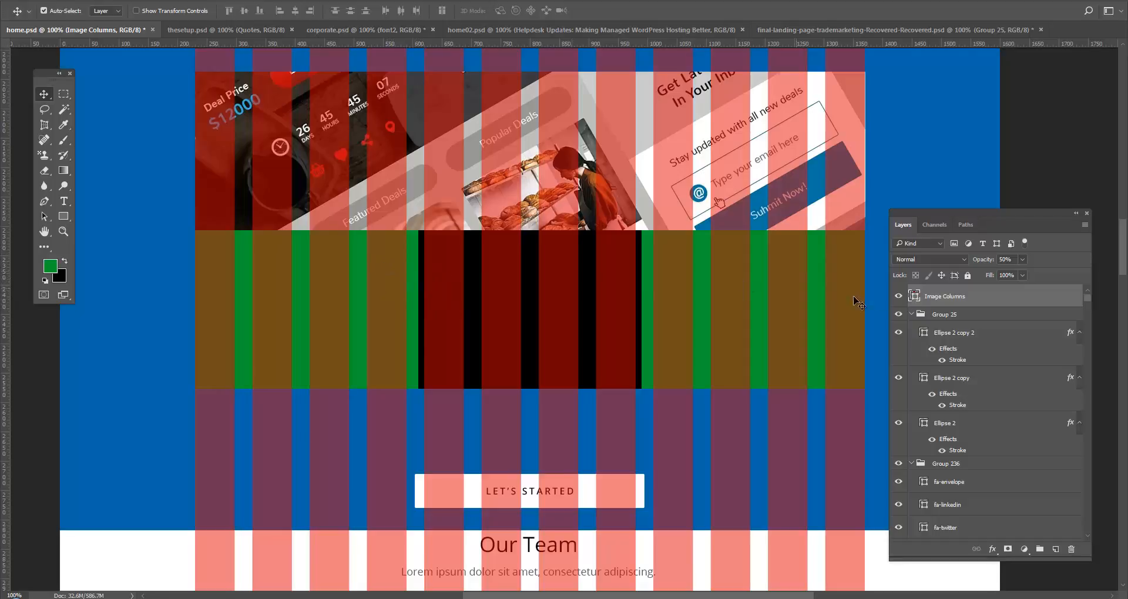
# - Hide the Image Columns grid overlay and check the page from the gallery down to the Our Team section
pyautogui.click(898, 296)
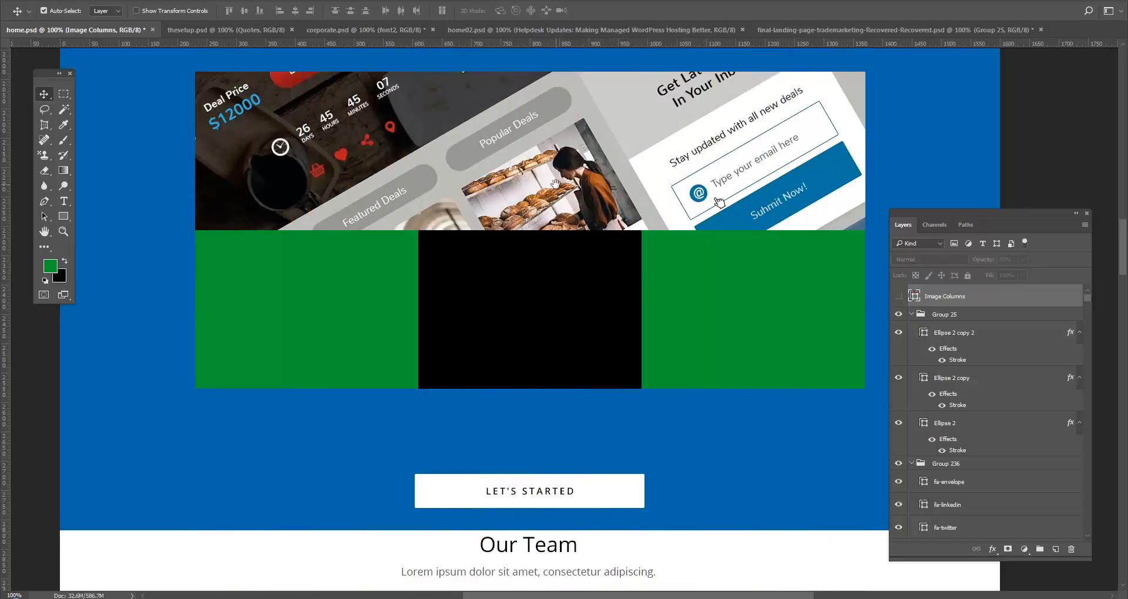
pyautogui.moveTo(555, 194); pyautogui.dragTo(545, 230)
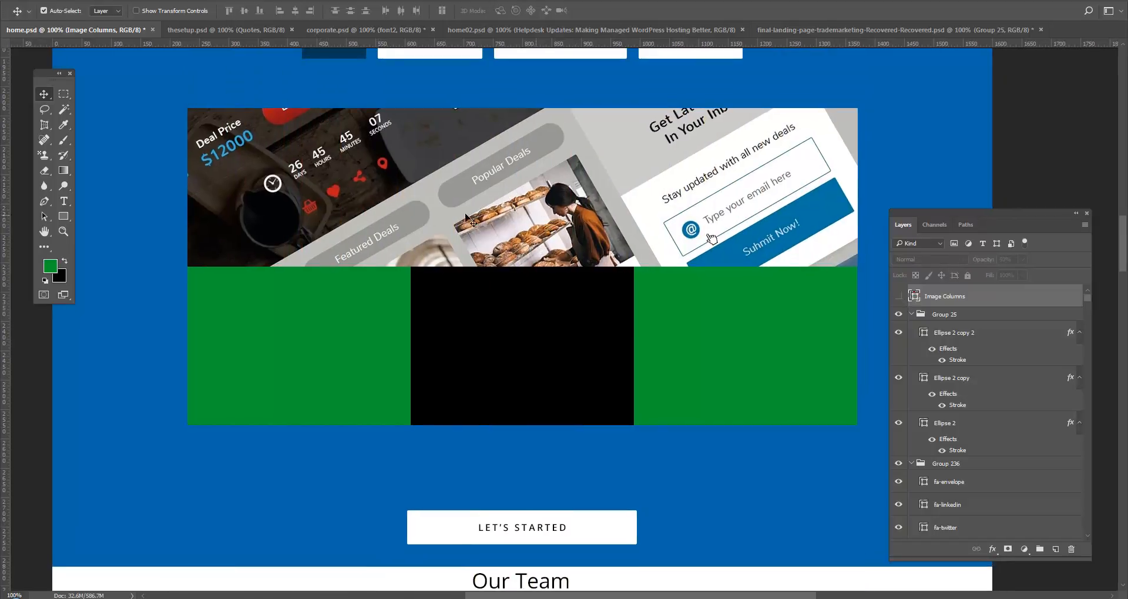
pyautogui.moveTo(509, 350); pyautogui.dragTo(545, 275)
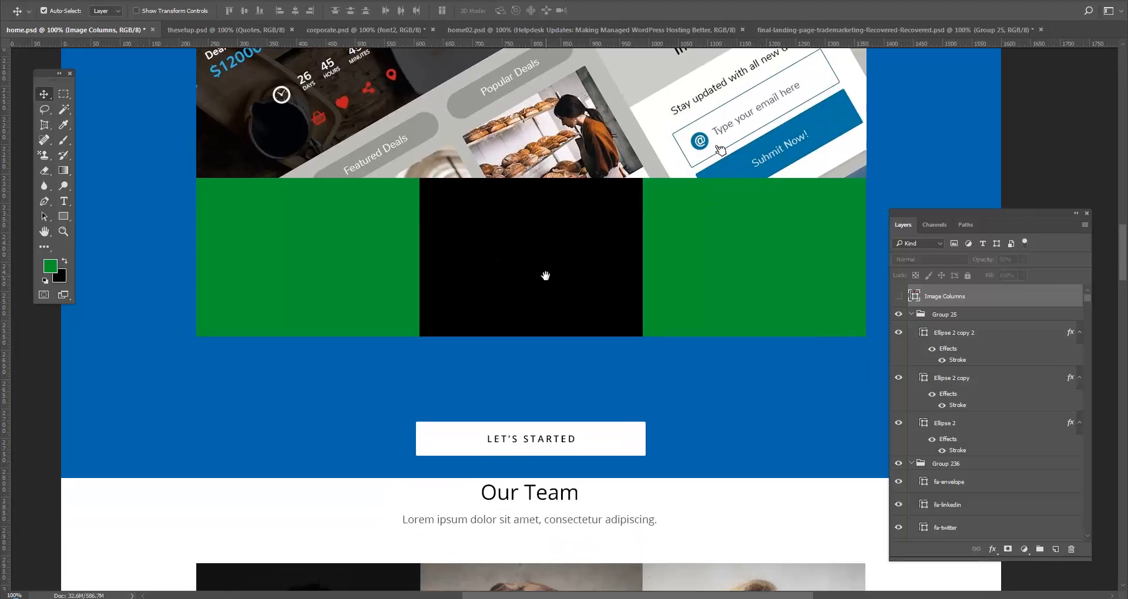
pyautogui.moveTo(563, 350); pyautogui.dragTo(564, 367)
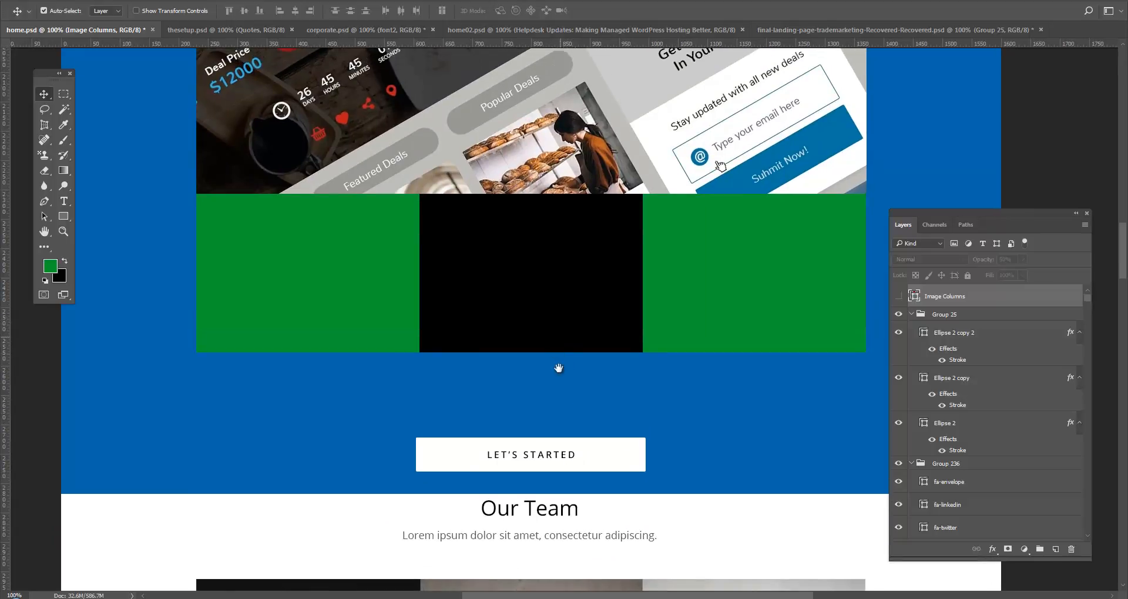
pyautogui.moveTo(561, 417)
pyautogui.mouseDown()
pyautogui.moveTo(562, 312)
pyautogui.moveTo(544, 196)
pyautogui.mouseUp()
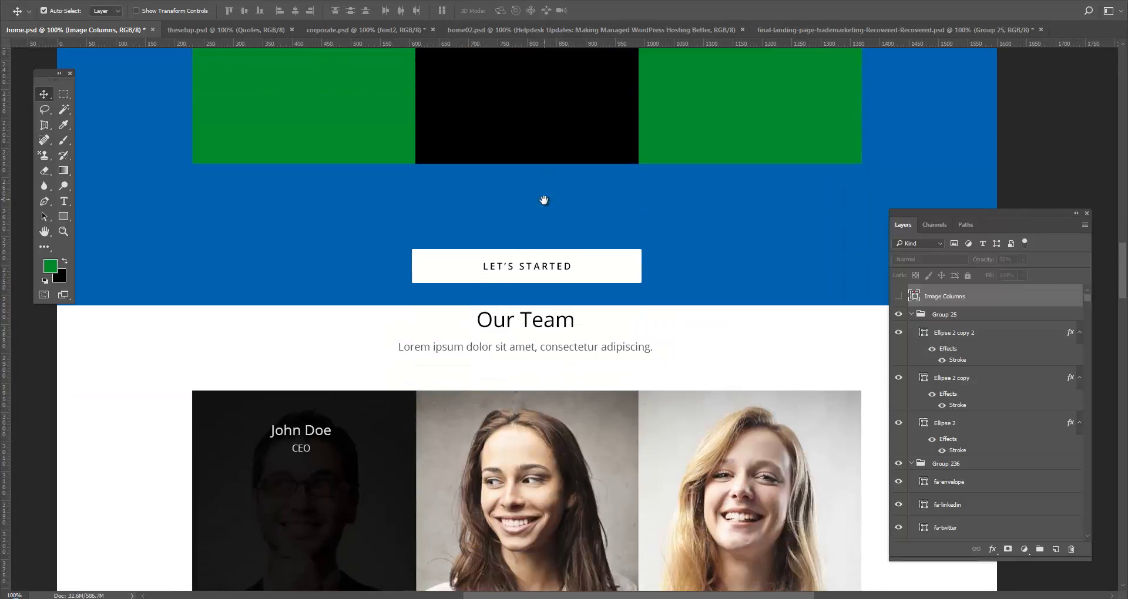
pyautogui.moveTo(545, 399); pyautogui.dragTo(534, 272)
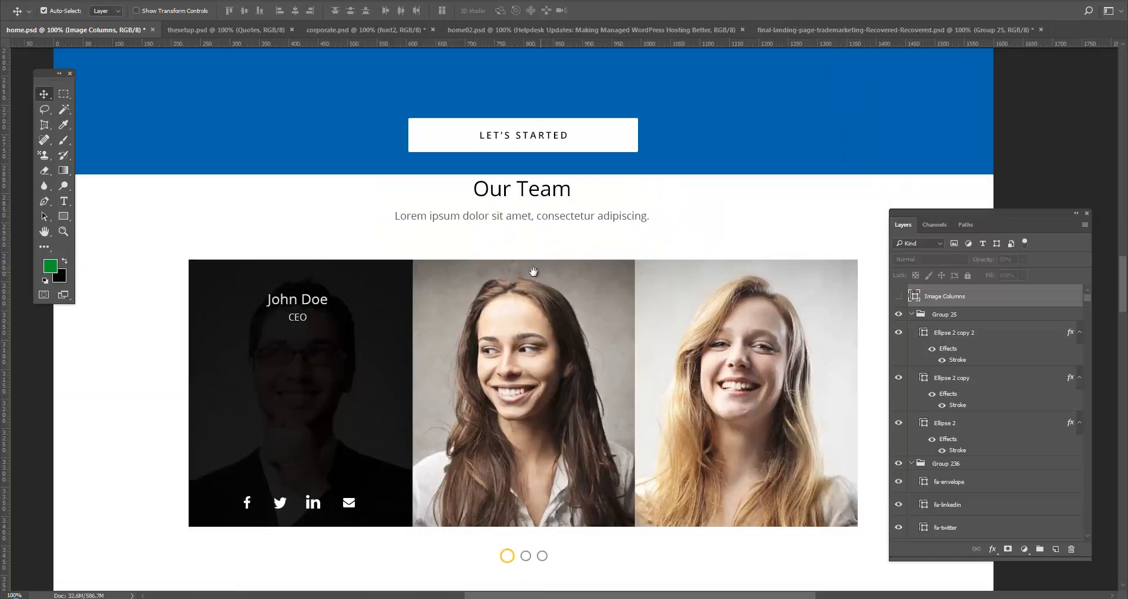
# - Set auto-select to Group and select the first team card's dark overlay, member name, CEO title and social icons
pyautogui.click(110, 14)
pyautogui.click(110, 15)
pyautogui.click(112, 13)
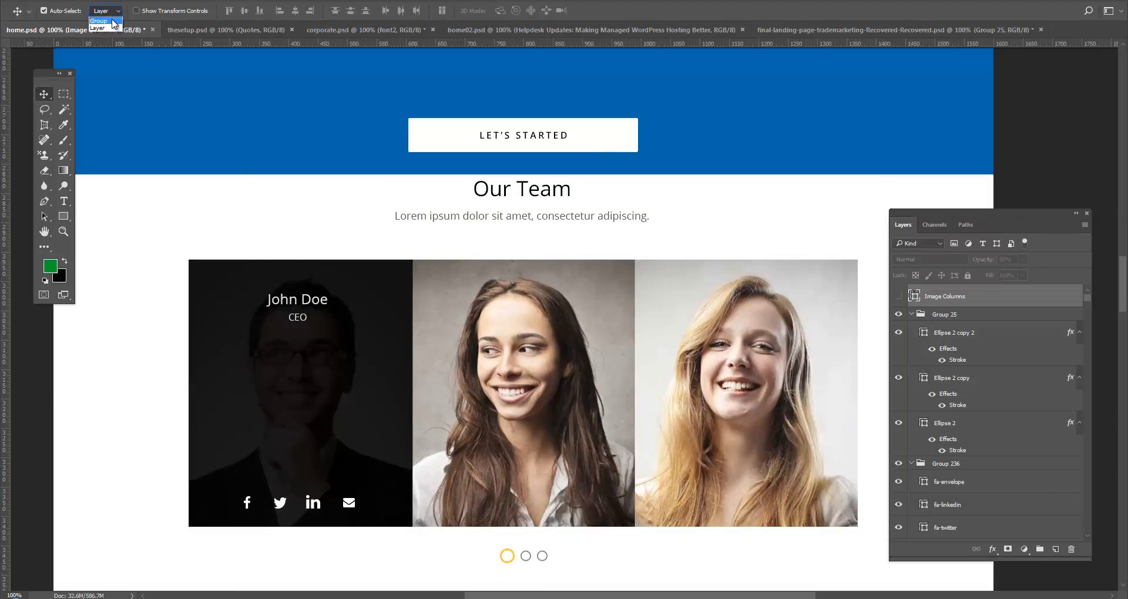
pyautogui.click(104, 19)
pyautogui.click(371, 362)
pyautogui.moveTo(374, 390); pyautogui.dragTo(344, 400)
pyautogui.hotkey('ctrl', 'z')
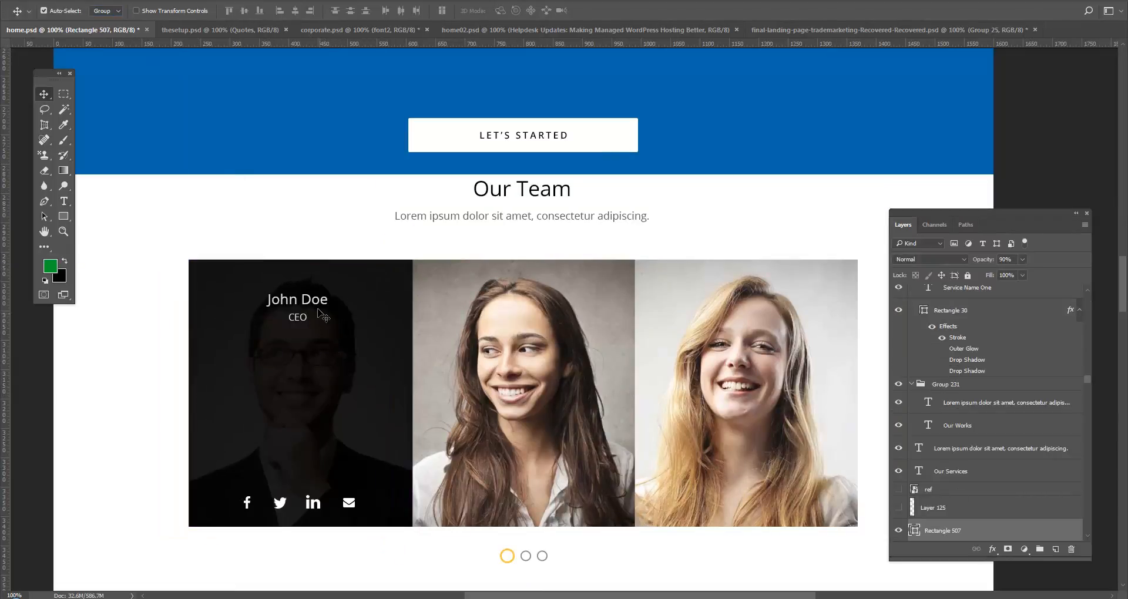
pyautogui.moveTo(315, 303)
pyautogui.mouseDown()
pyautogui.moveTo(297, 319)
pyautogui.moveTo(297, 303)
pyautogui.mouseUp()
pyautogui.hotkey('ctrl', 'z')
pyautogui.keyDown('ctrl'); pyautogui.keyDown('shift'); pyautogui.click(299, 319); pyautogui.keyUp('shift'); pyautogui.keyUp('ctrl')
pyautogui.hotkey('ctrl', 'z')
pyautogui.keyDown('ctrl'); pyautogui.keyDown('shift'); pyautogui.click(349, 503); pyautogui.keyUp('shift'); pyautogui.keyUp('ctrl')
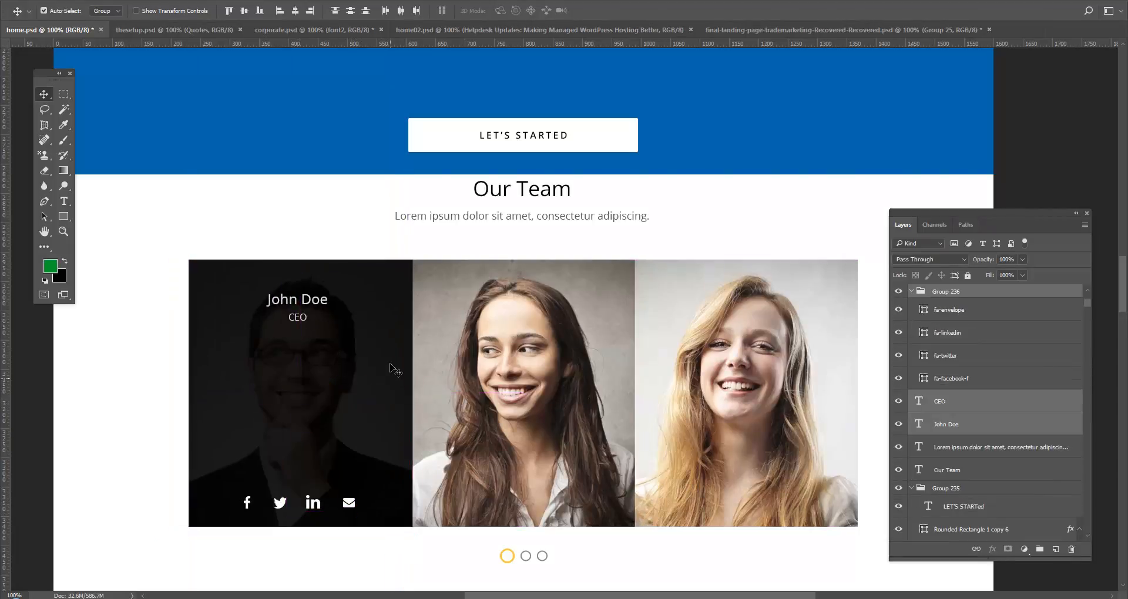
# - Add the team photos and the slider circles beneath them to the selection
pyautogui.moveTo(499, 373); pyautogui.dragTo(500, 397)
pyautogui.hotkey('ctrl', 'z')
pyautogui.moveTo(511, 561); pyautogui.dragTo(511, 570)
pyautogui.hotkey('ctrl', 'z')
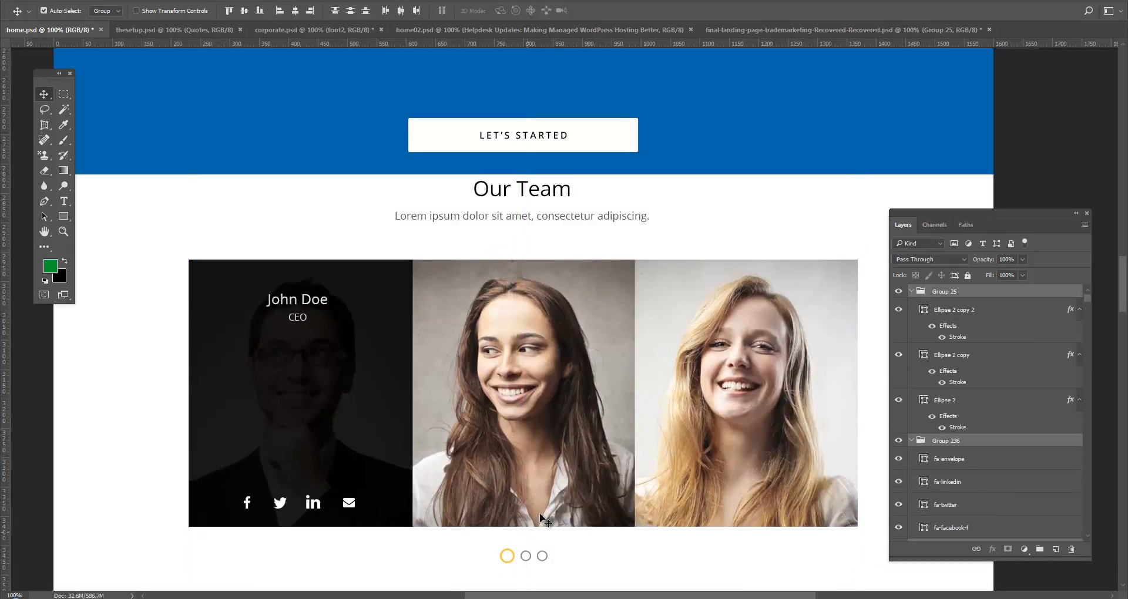
# - Move the selected team cards and slider circles further down the page and group them
pyautogui.moveTo(543, 512); pyautogui.dragTo(524, 421)
pyautogui.hotkey('ctrl', 't')
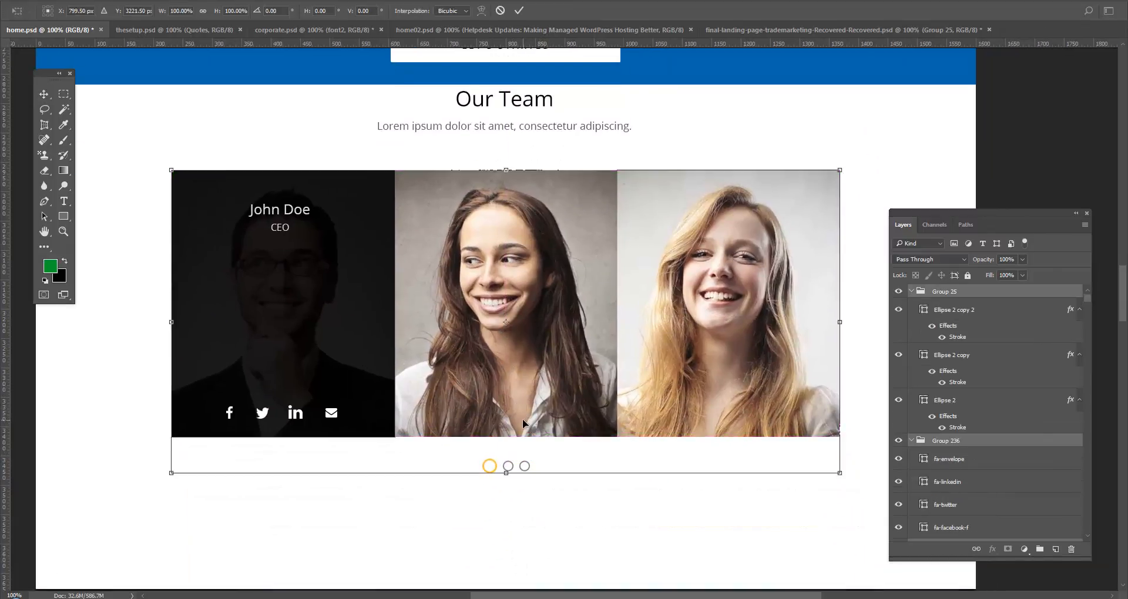
pyautogui.press('Escape')
pyautogui.moveTo(561, 361); pyautogui.dragTo(558, 461)
pyautogui.hotkey('ctrl', 'g')
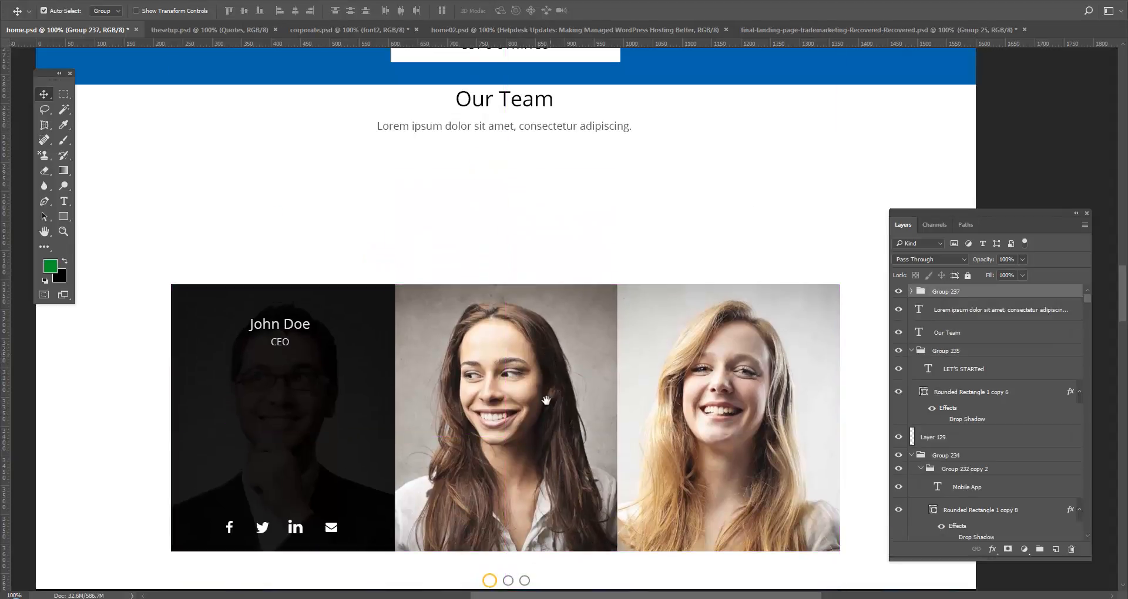
# - Select the Our Team heading with its subtitle and move both down to just above the team photos
pyautogui.moveTo(546, 400); pyautogui.dragTo(542, 464)
pyautogui.click(536, 204)
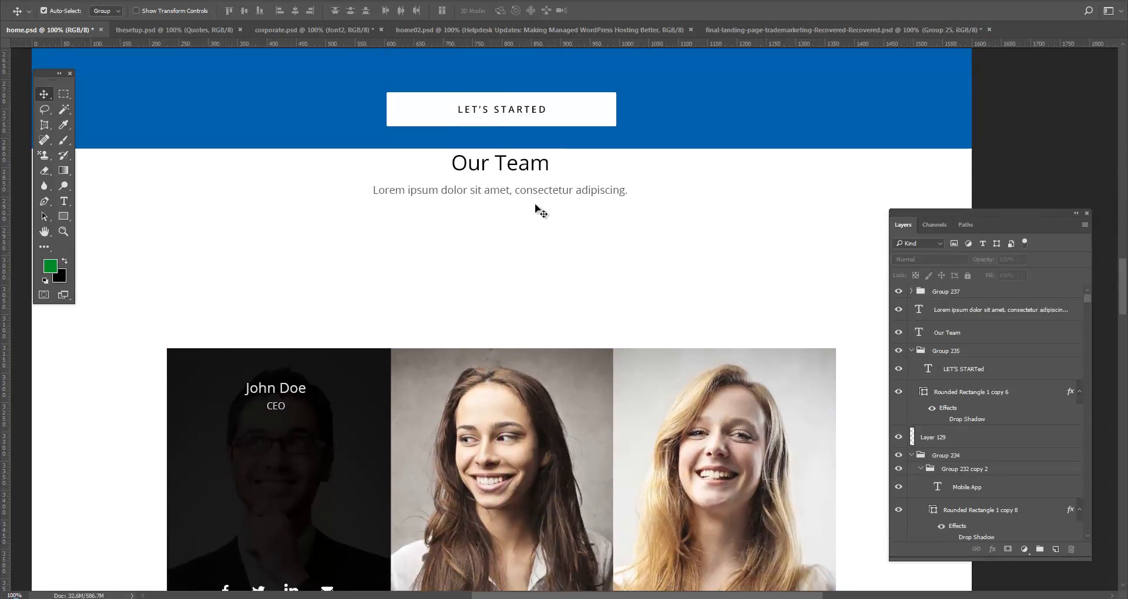
pyautogui.click(538, 189)
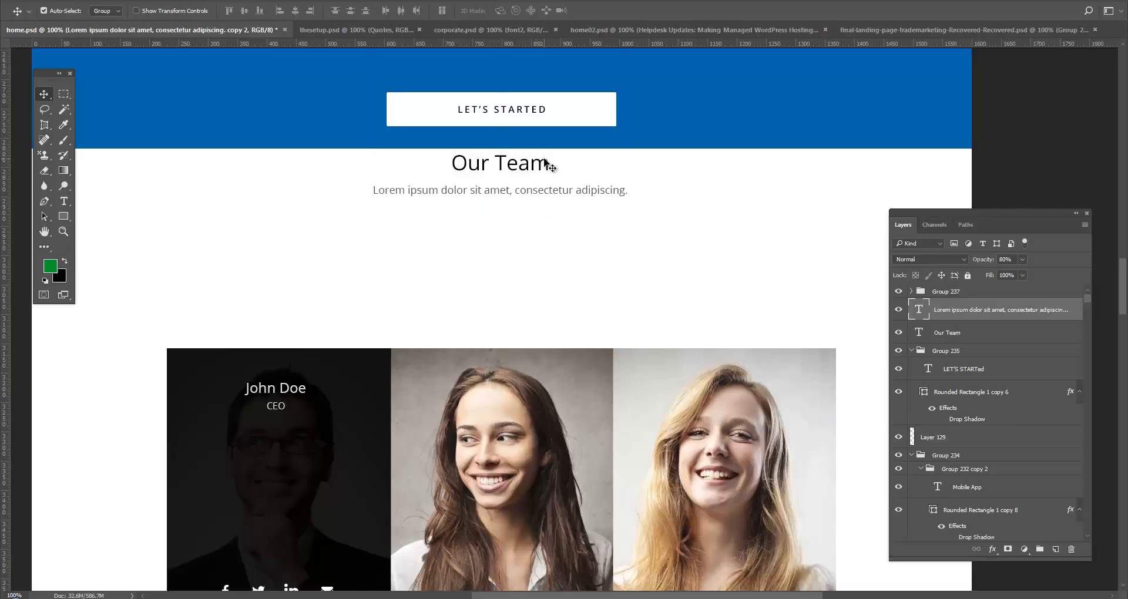
pyautogui.moveTo(547, 165); pyautogui.dragTo(546, 280)
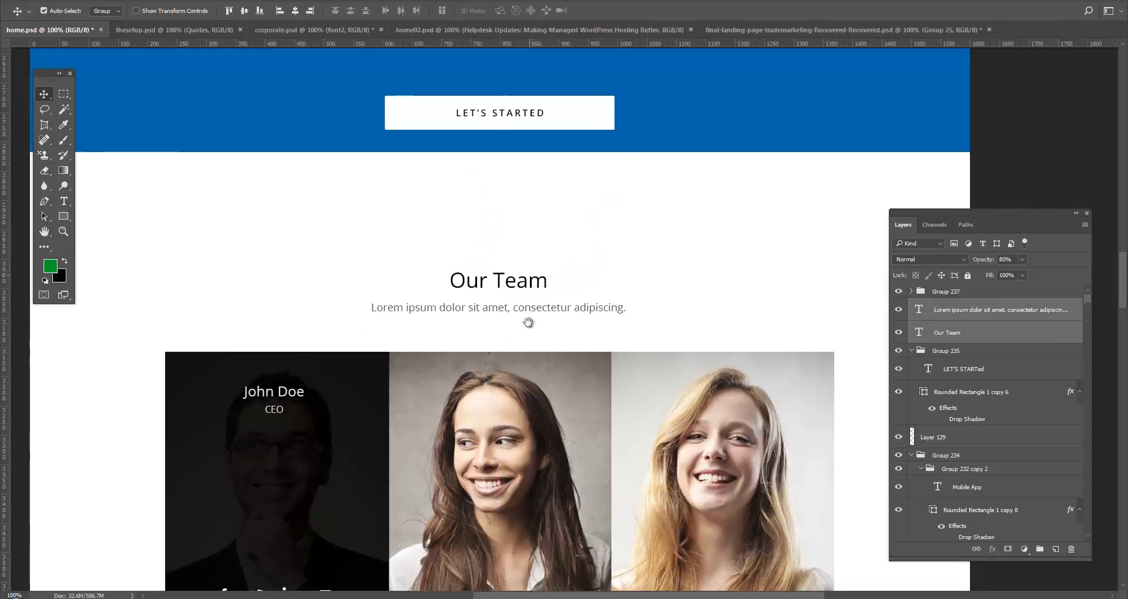
# - Set auto-select to Layer and stretch the blue background rectangle's lower edge down to just above the Our Team heading
pyautogui.scroll(5, 528, 322)
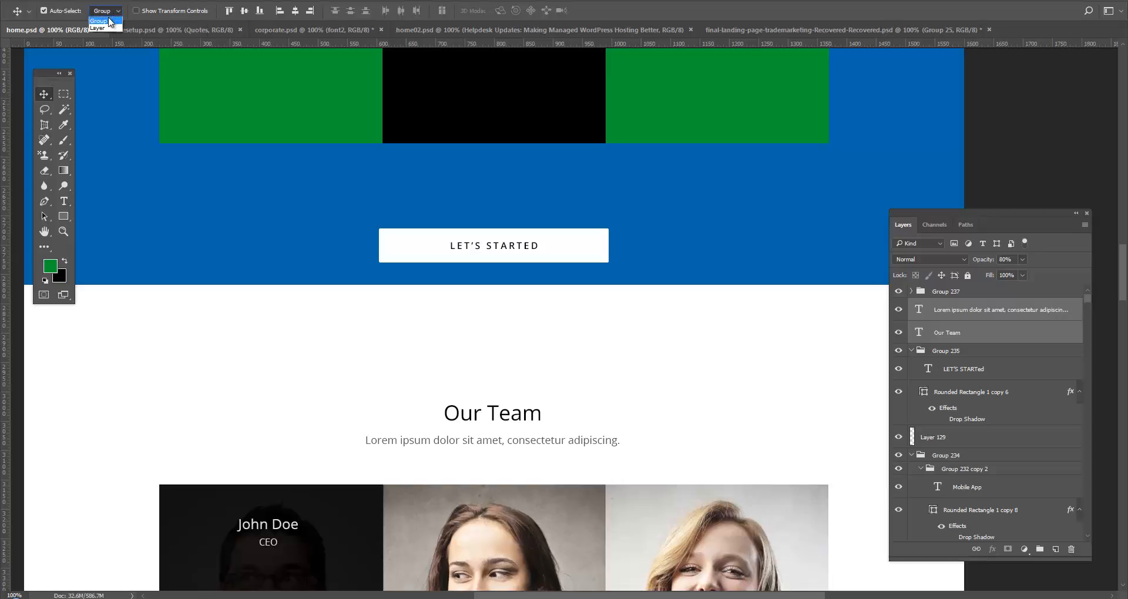
pyautogui.click(252, 285)
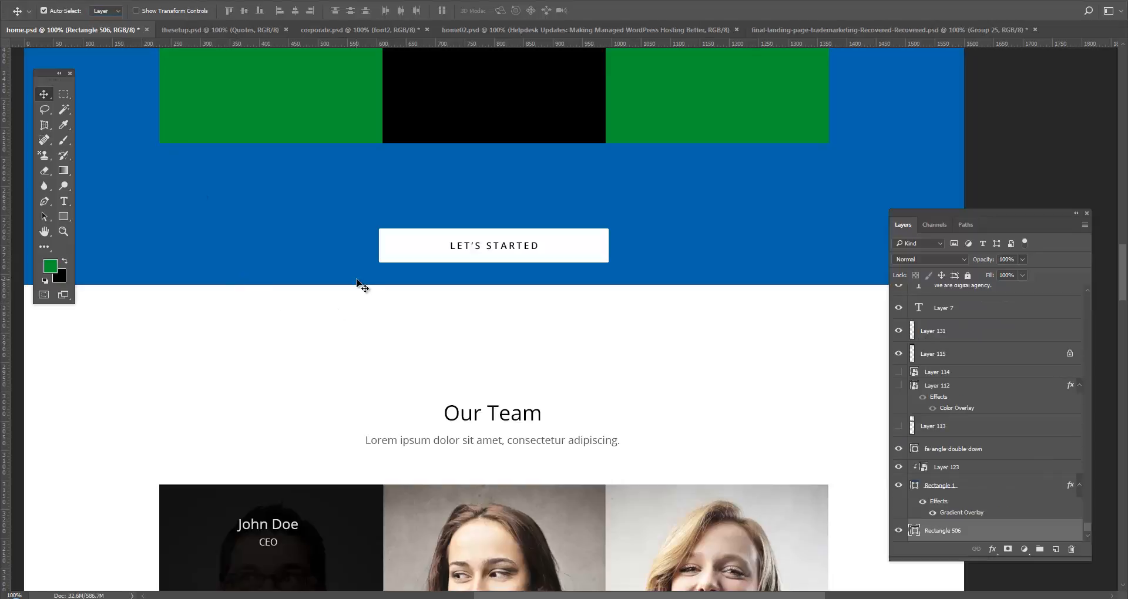
pyautogui.hotkey('ctrl', 't')
pyautogui.moveTo(493, 324); pyautogui.dragTo(492, 385)
pyautogui.press('Return')
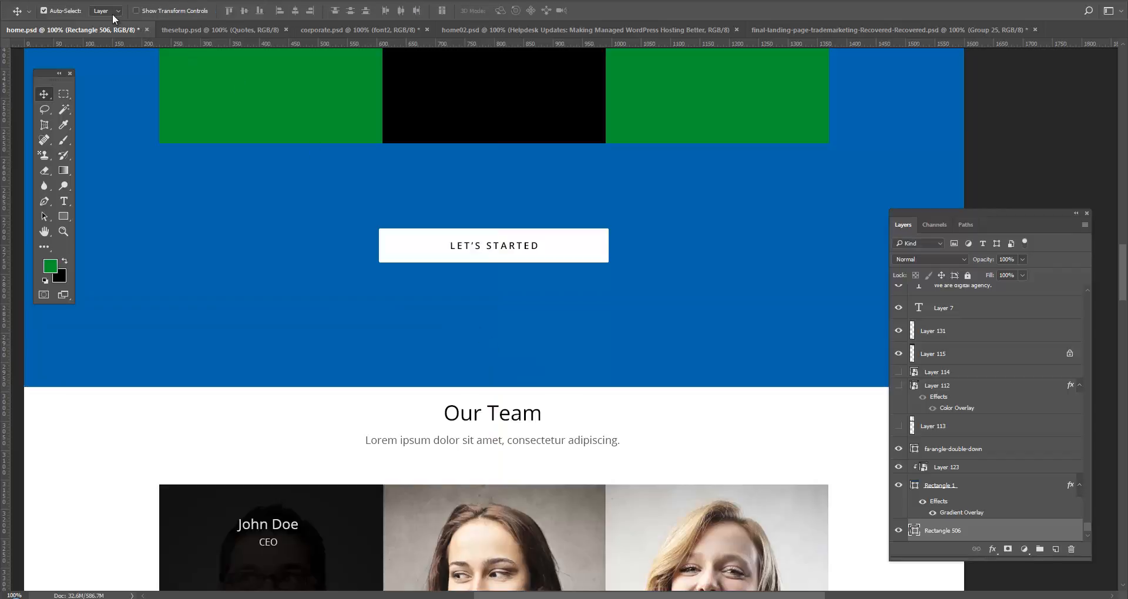
# - Set auto-select to Group and move the LET'S STARTED button group down towards the blue section's lower edge
pyautogui.click(114, 19)
pyautogui.click(105, 24)
pyautogui.click(498, 248)
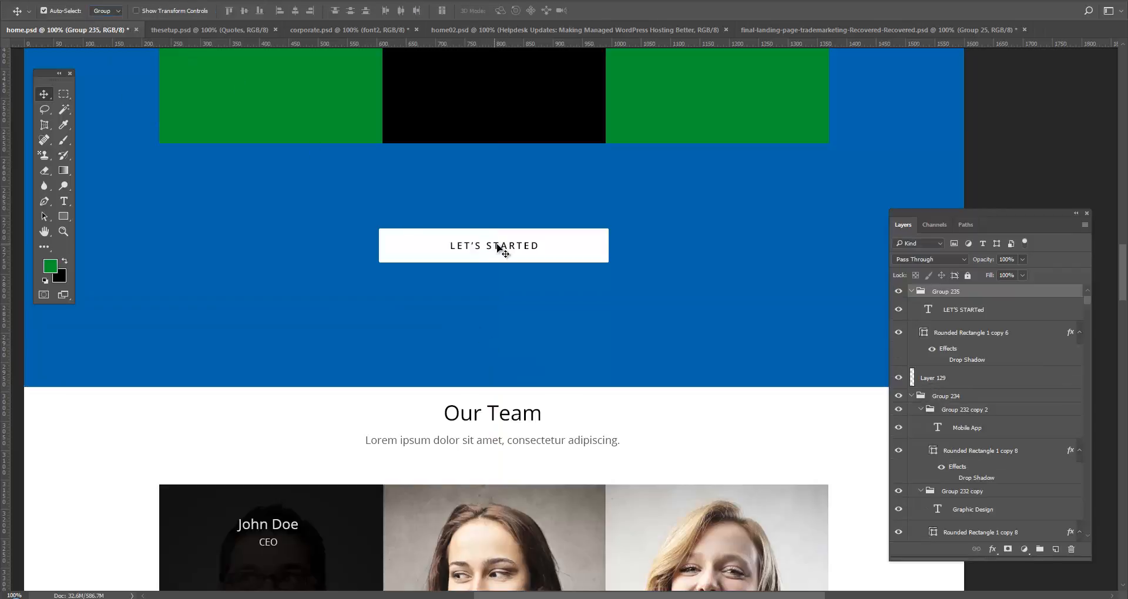
pyautogui.moveTo(499, 248); pyautogui.dragTo(504, 332)
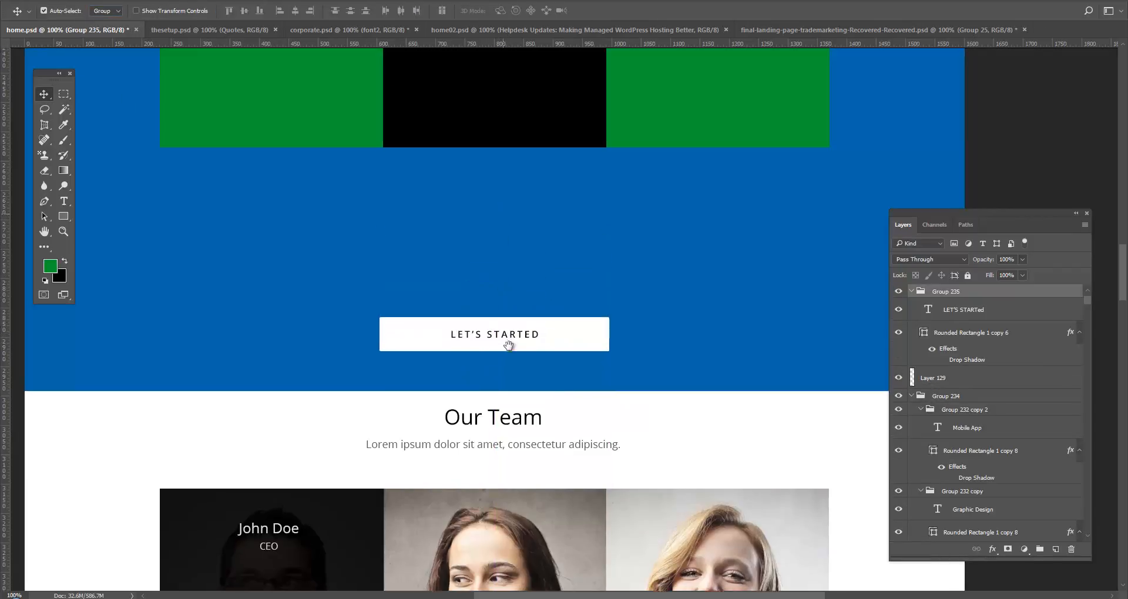
# - Set auto-select to Layer and duplicate the black middle tile to beneath the second row's first tile, starting a third row
pyautogui.scroll(5, 508, 345)
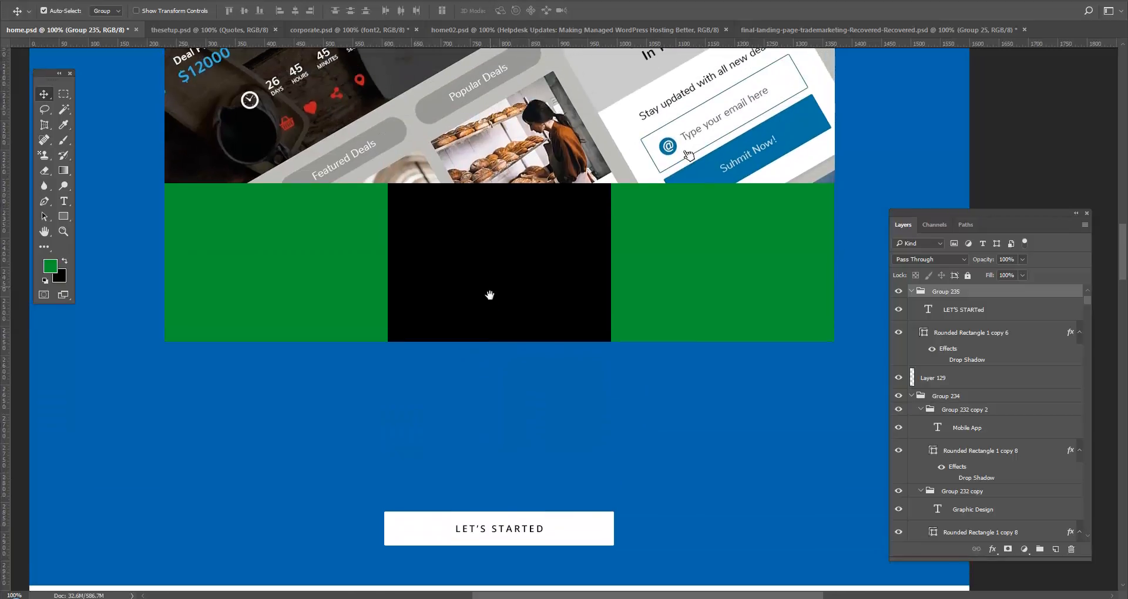
pyautogui.moveTo(489, 295); pyautogui.dragTo(489, 304)
pyautogui.click(105, 12)
pyautogui.click(106, 30)
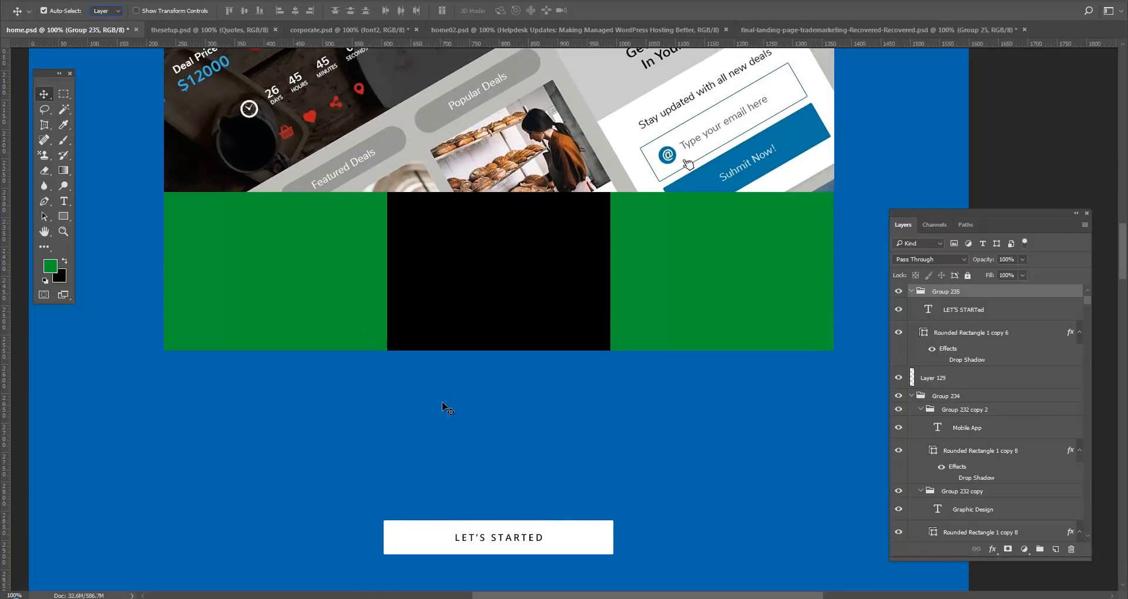
pyautogui.click(512, 322)
pyautogui.keyDown('alt'); pyautogui.moveTo(515, 296); pyautogui.dragTo(292, 455); pyautogui.keyUp('alt')
pyautogui.keyDown('ctrl'); pyautogui.click(291, 417); pyautogui.keyUp('ctrl')
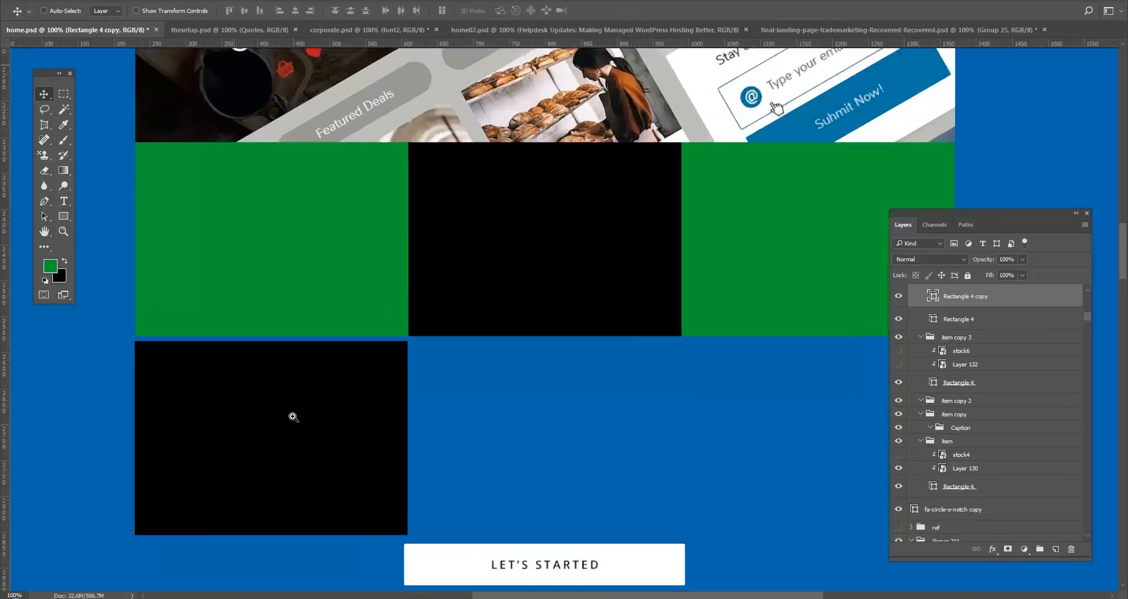
pyautogui.moveTo(267, 398); pyautogui.dragTo(404, 399)
pyautogui.keyDown('ctrl'); pyautogui.click(294, 347); pyautogui.keyUp('ctrl')
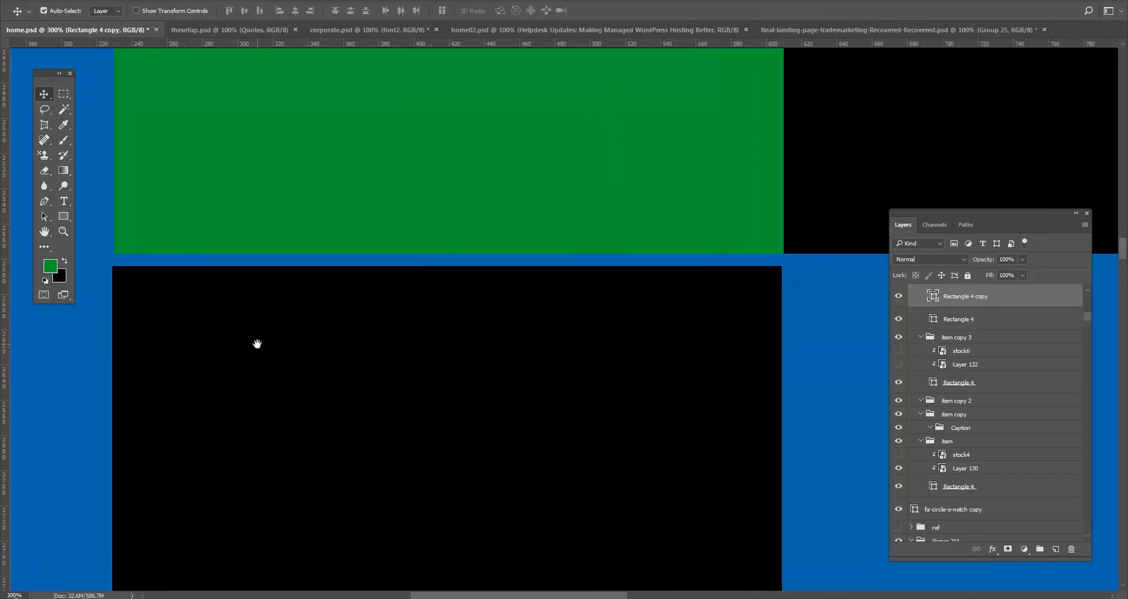
# - Align the copied black rectangle flush beneath the first green tile of the portfolio grid
pyautogui.moveTo(256, 343); pyautogui.dragTo(294, 352)
pyautogui.doubleClick(57, 234)
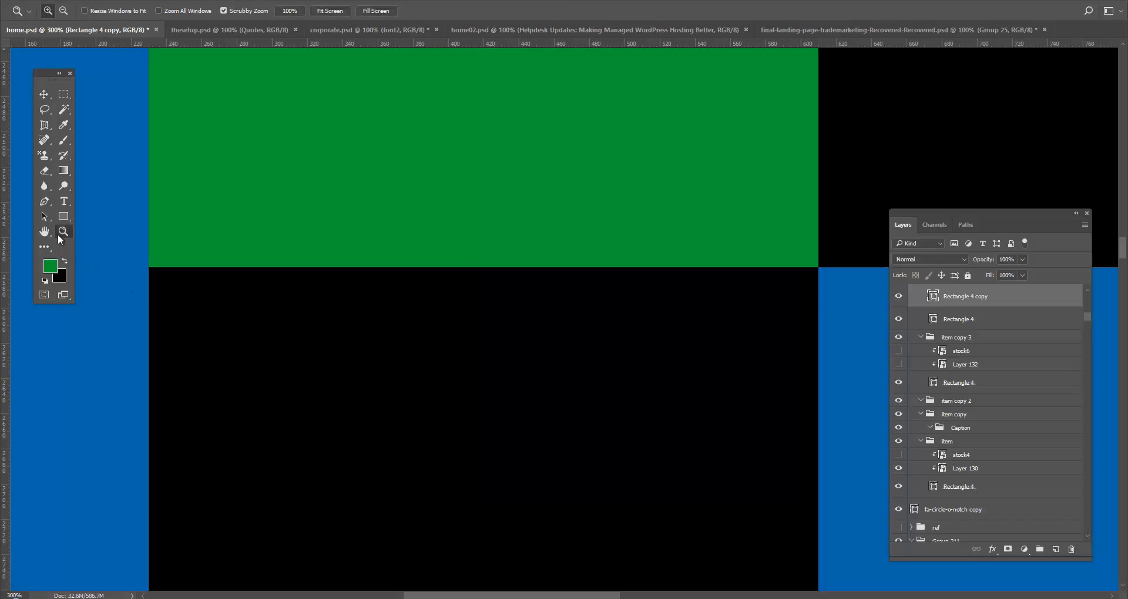
pyautogui.press('v')
pyautogui.moveTo(552, 373); pyautogui.dragTo(441, 372)
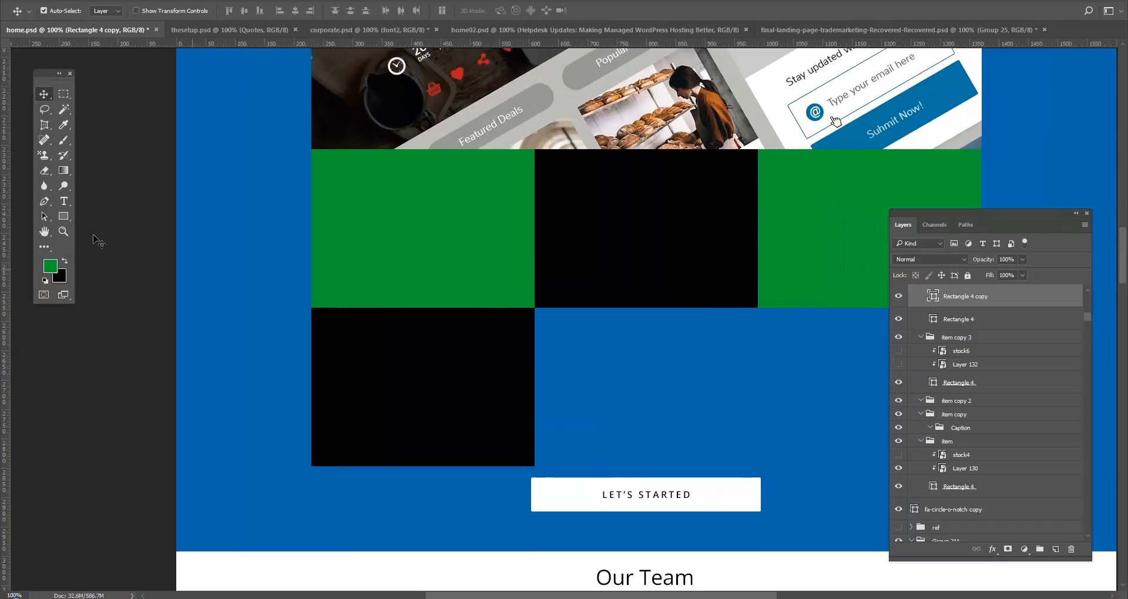
# - Set the foreground color to yellow and fill the rectangle beneath the first green tile with it
pyautogui.click(49, 272)
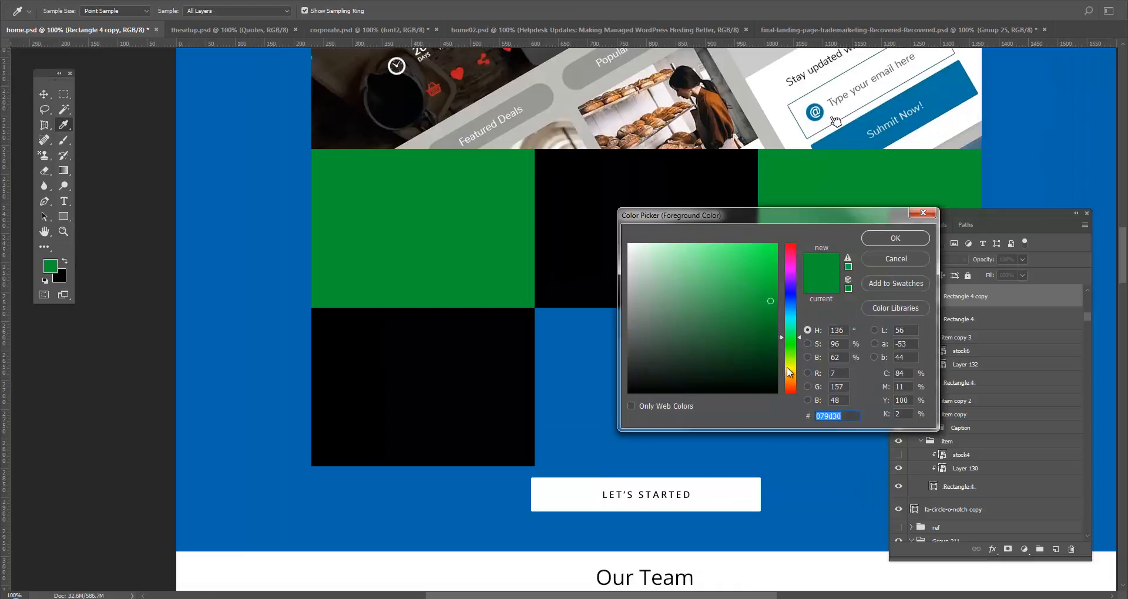
pyautogui.click(788, 369)
pyautogui.click(895, 238)
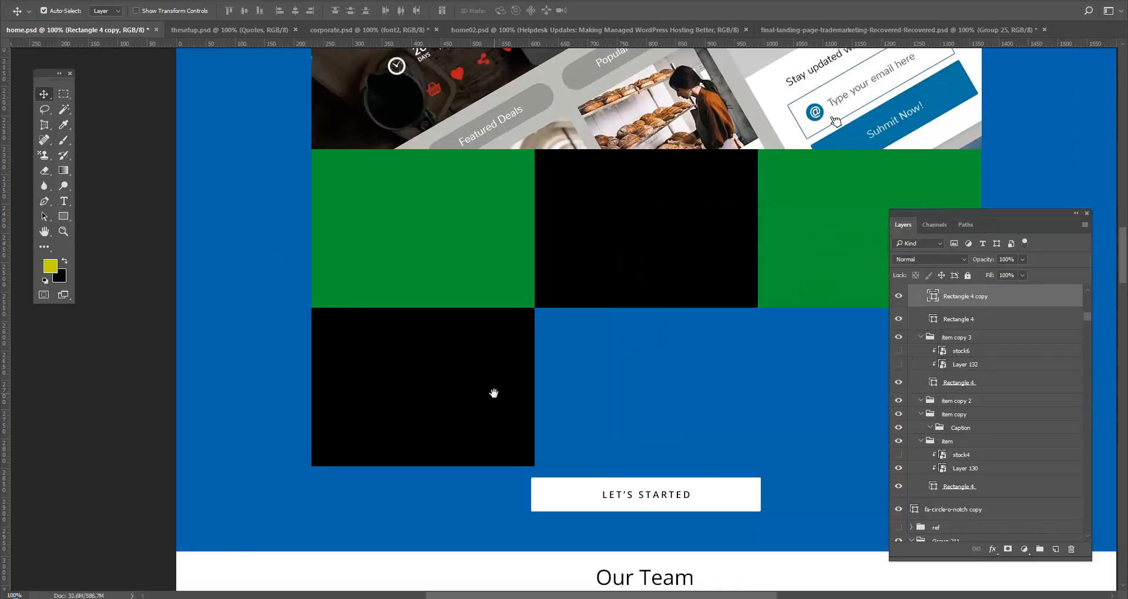
pyautogui.moveTo(493, 393); pyautogui.dragTo(411, 397)
pyautogui.hotkey('alt', 'BackSpace')
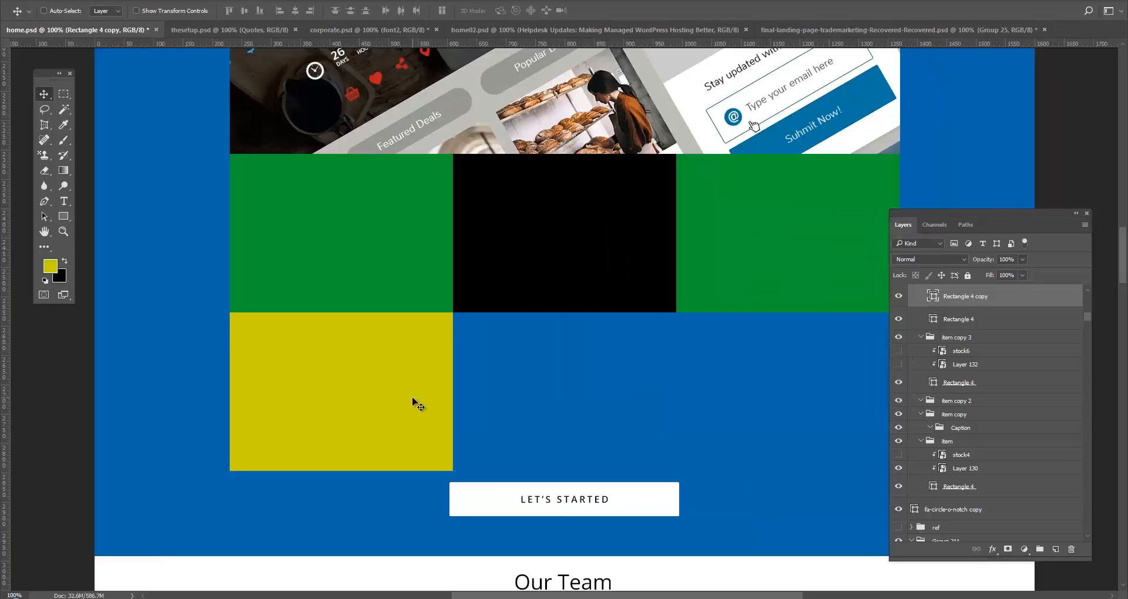
# - Stretch the yellow rectangle's right edge so it spans the first two tile columns
pyautogui.hotkey('ctrl', 't')
pyautogui.moveTo(455, 392); pyautogui.dragTo(683, 386)
pyautogui.press('Return')
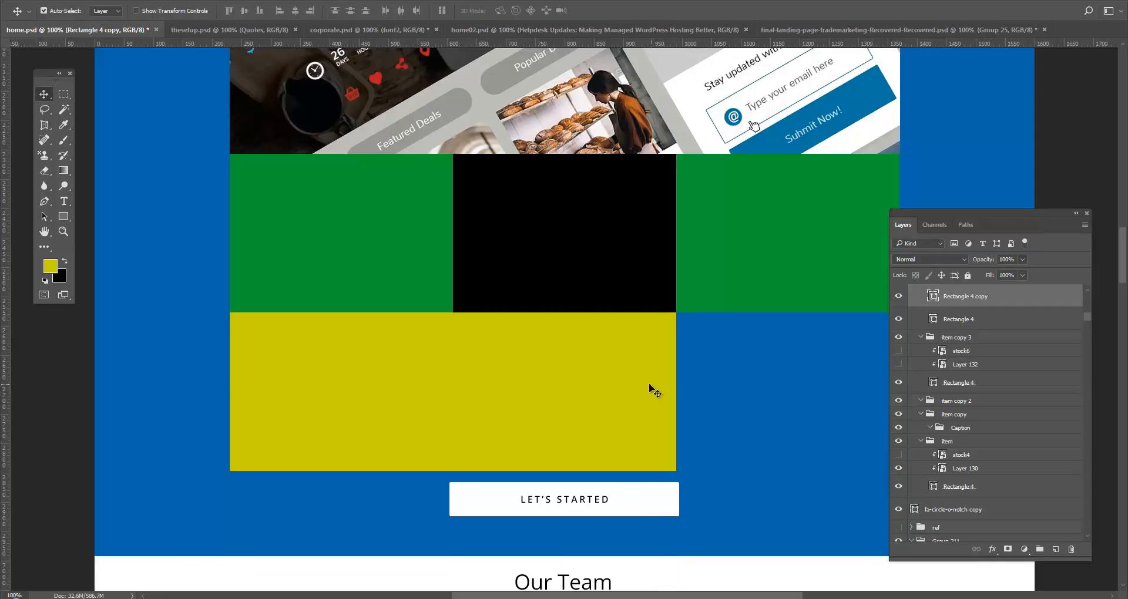
# - Duplicate the yellow rectangle toward the right and align its right edge with the green tile above
pyautogui.moveTo(517, 380); pyautogui.dragTo(669, 391)
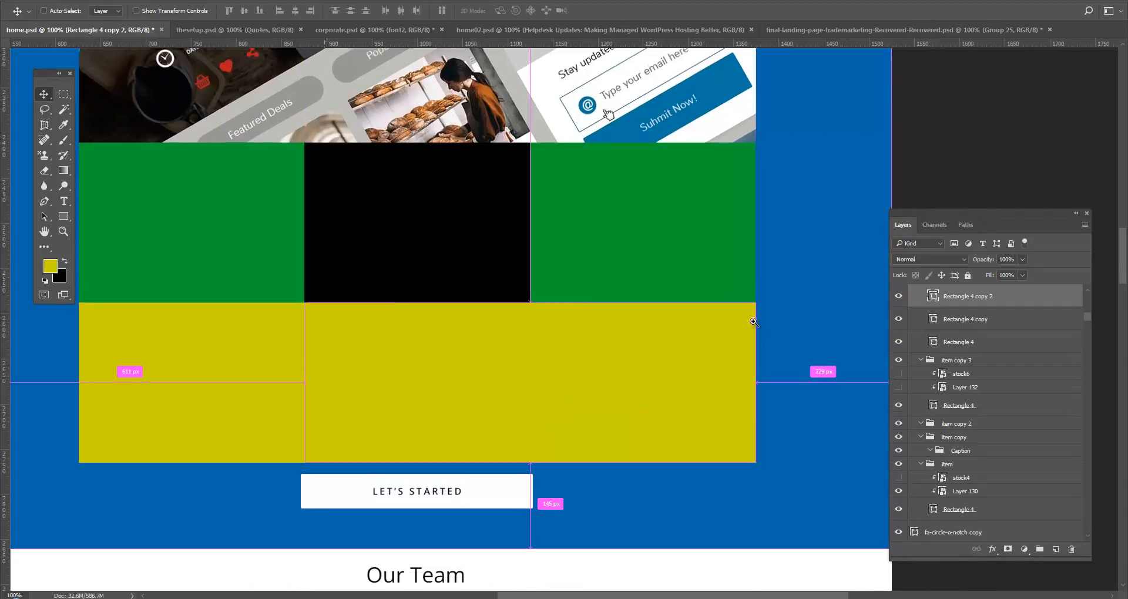
pyautogui.click(754, 322)
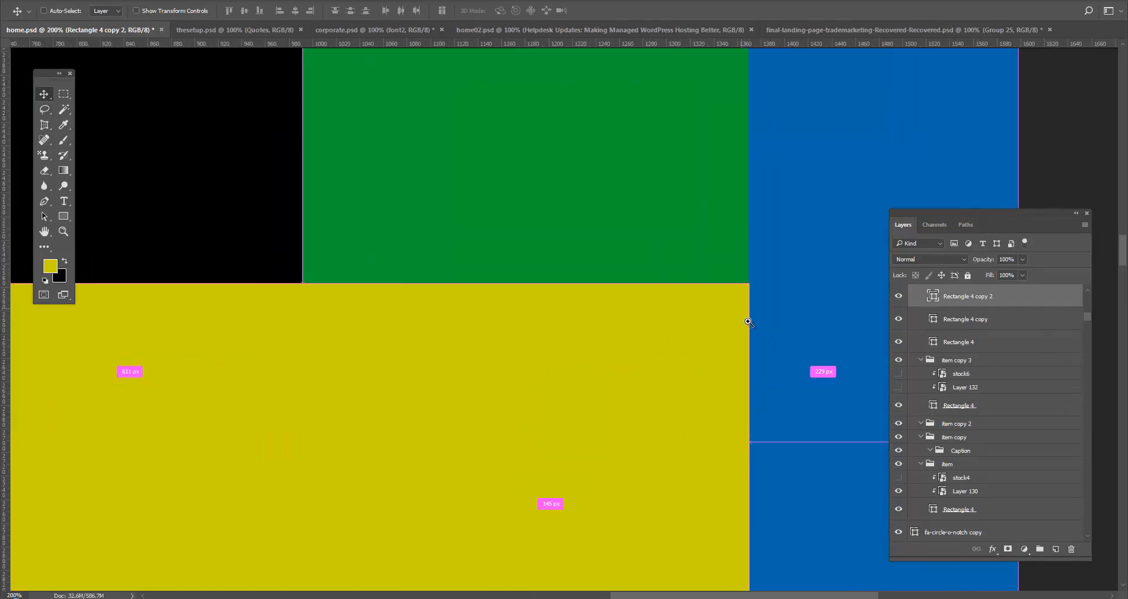
pyautogui.click(754, 322)
pyautogui.click(754, 322)
pyautogui.click(753, 322)
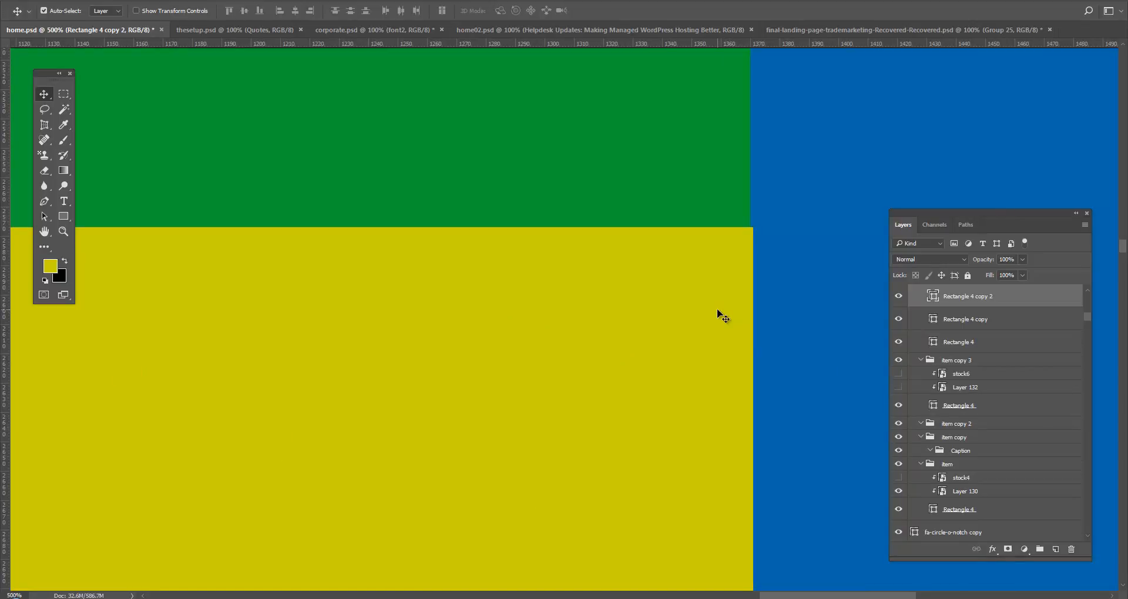
pyautogui.press('Left')
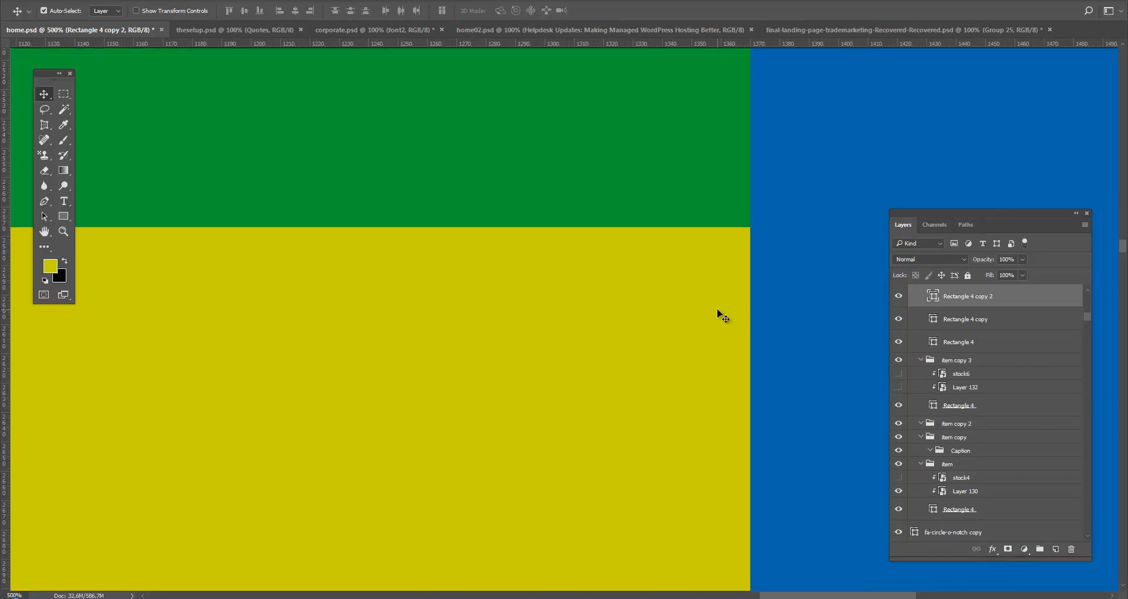
# - Sample black from the middle tile and fill the duplicated rectangle with it
pyautogui.doubleClick(64, 231)
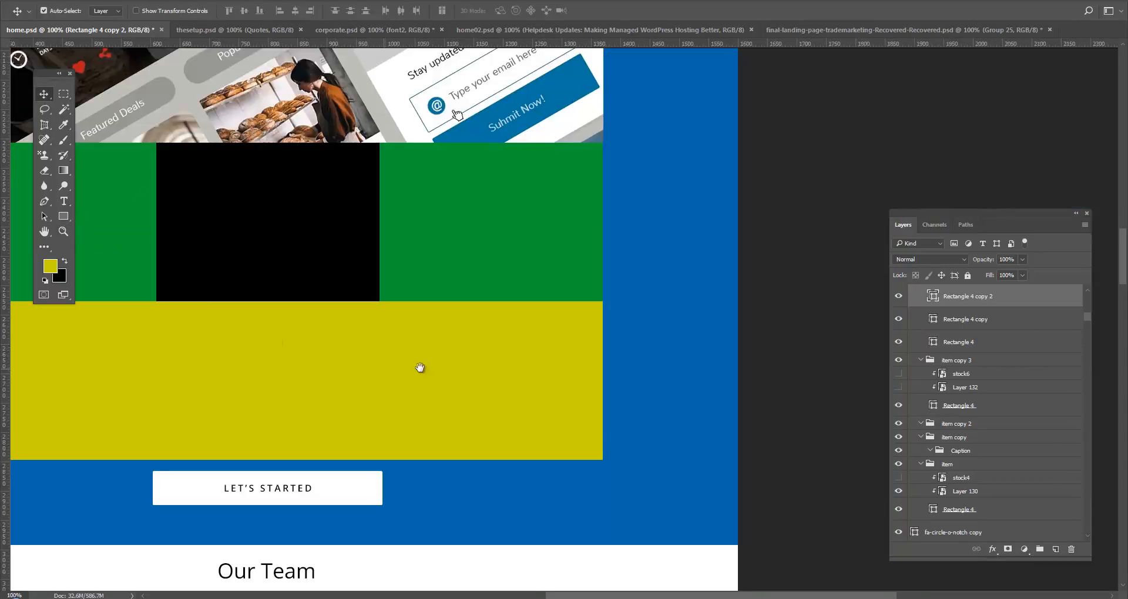
pyautogui.moveTo(420, 367); pyautogui.dragTo(471, 360)
pyautogui.press('i')
pyautogui.click(386, 265)
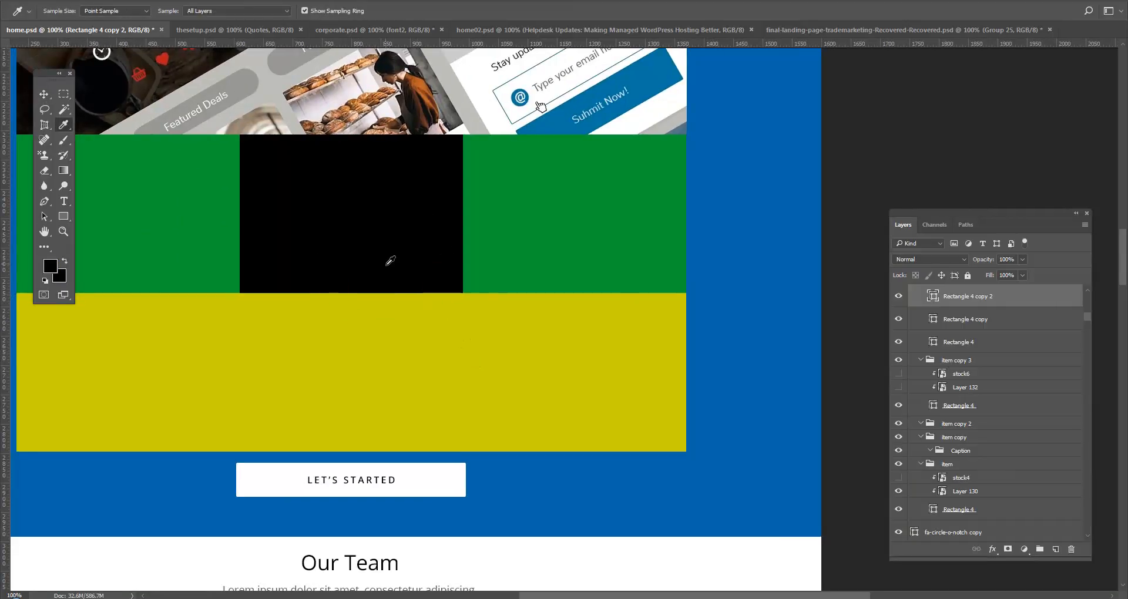
pyautogui.press('v')
pyautogui.hotkey('alt', 'BackSpace')
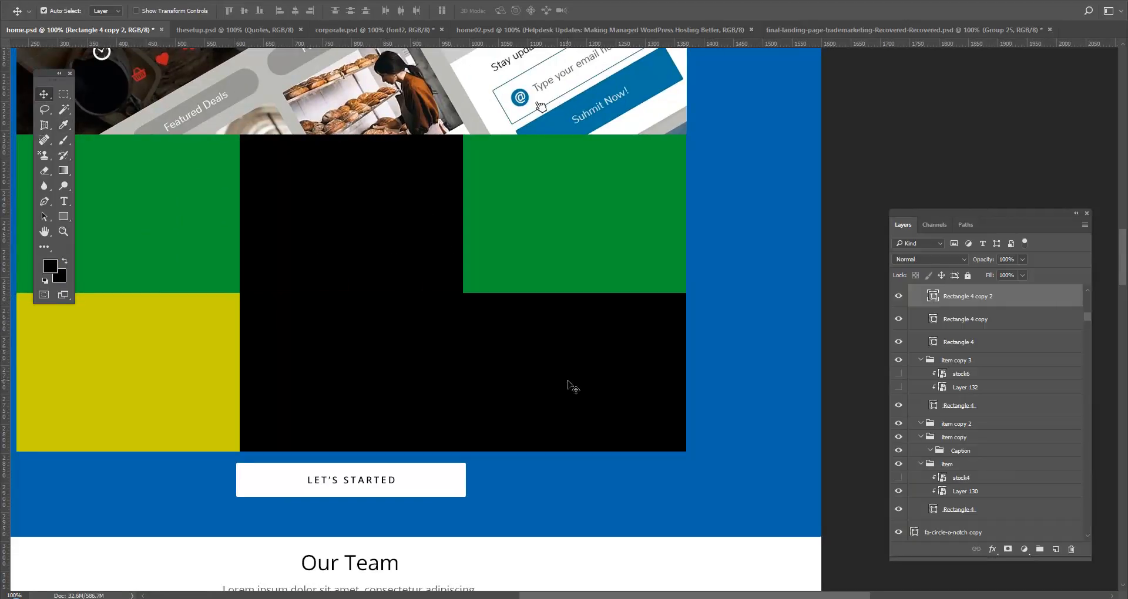
# - Narrow the new black rectangle to 380 px wide, with its left edge in line with the green tile above
pyautogui.hotkey('ctrl', 't')
pyautogui.moveTo(241, 373); pyautogui.dragTo(462, 375)
pyautogui.press('Return')
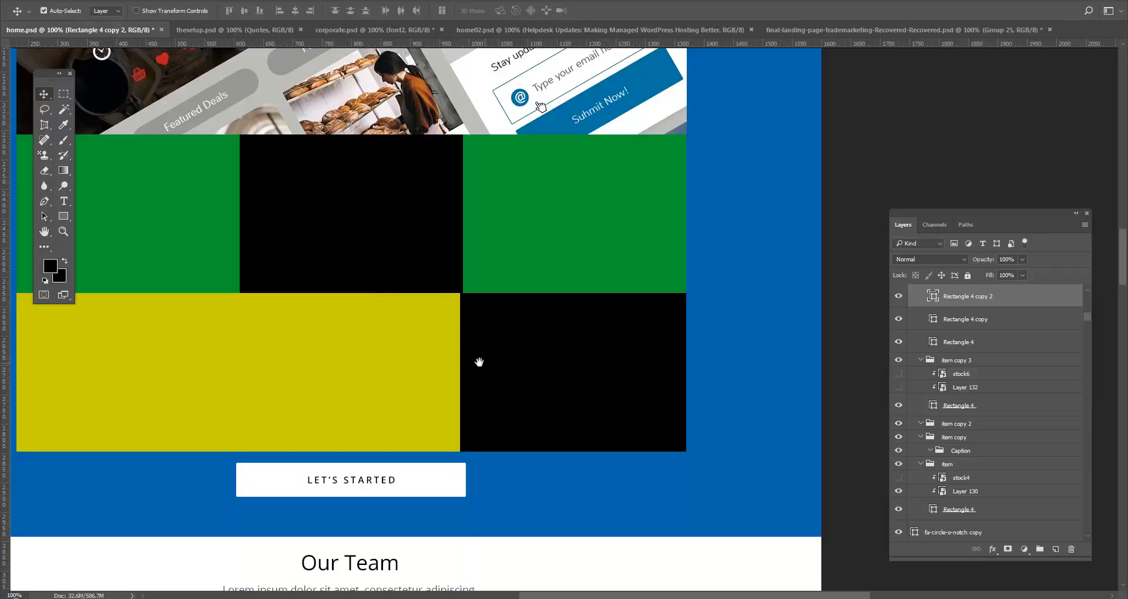
pyautogui.scroll(3, 483, 327)
pyautogui.hotkey('ctrl', 't')
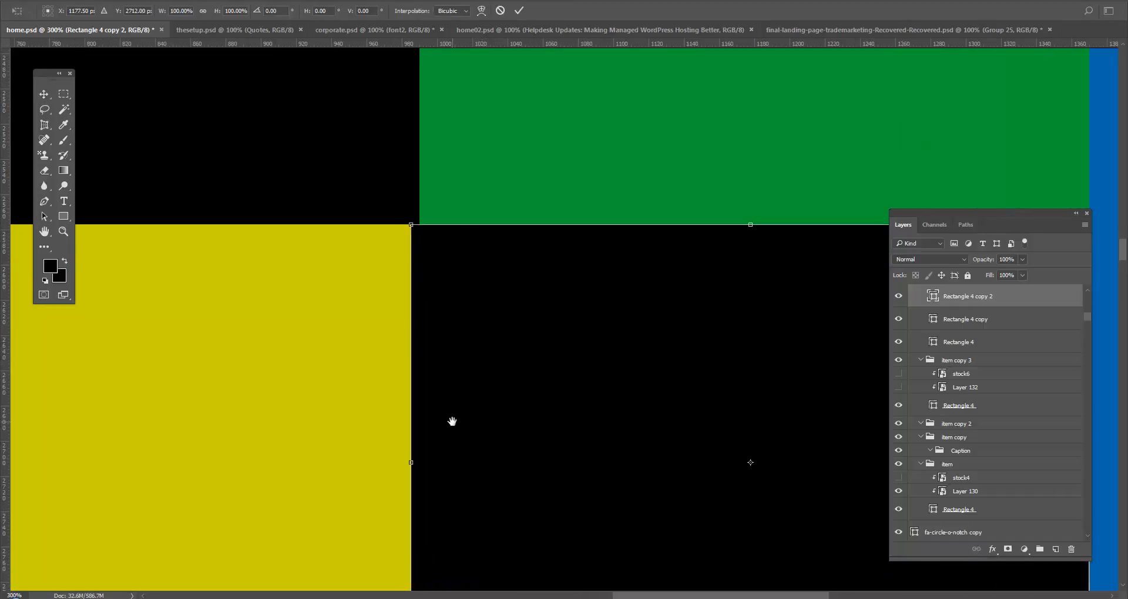
pyautogui.scroll(-1, 452, 421)
pyautogui.moveTo(410, 442)
pyautogui.mouseDown()
pyautogui.moveTo(432, 441)
pyautogui.moveTo(422, 441)
pyautogui.mouseUp()
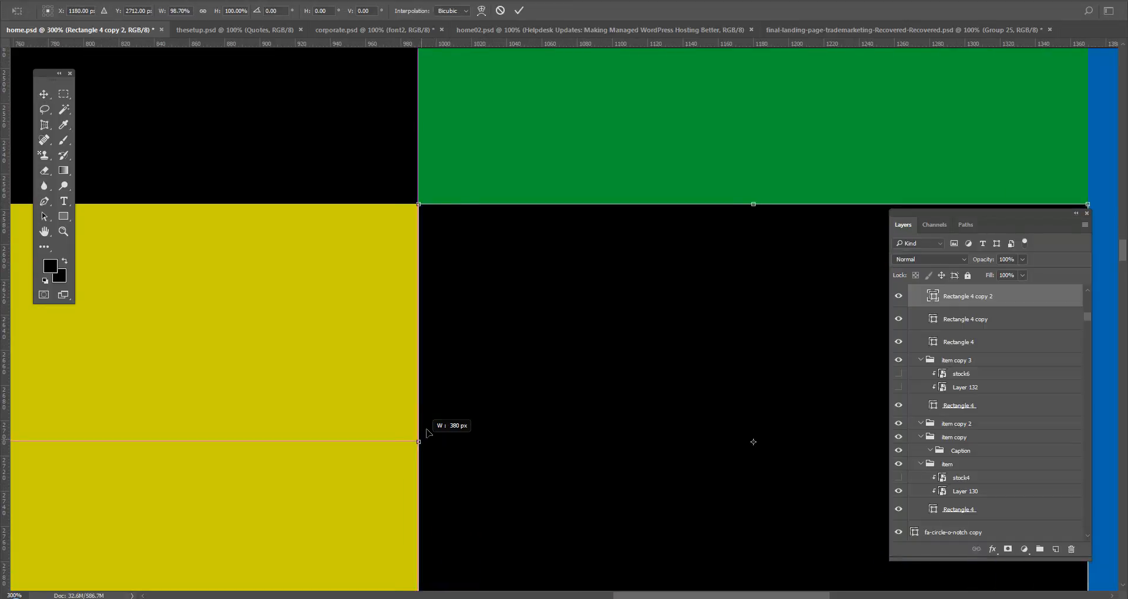
pyautogui.press('Return')
pyautogui.click(64, 232)
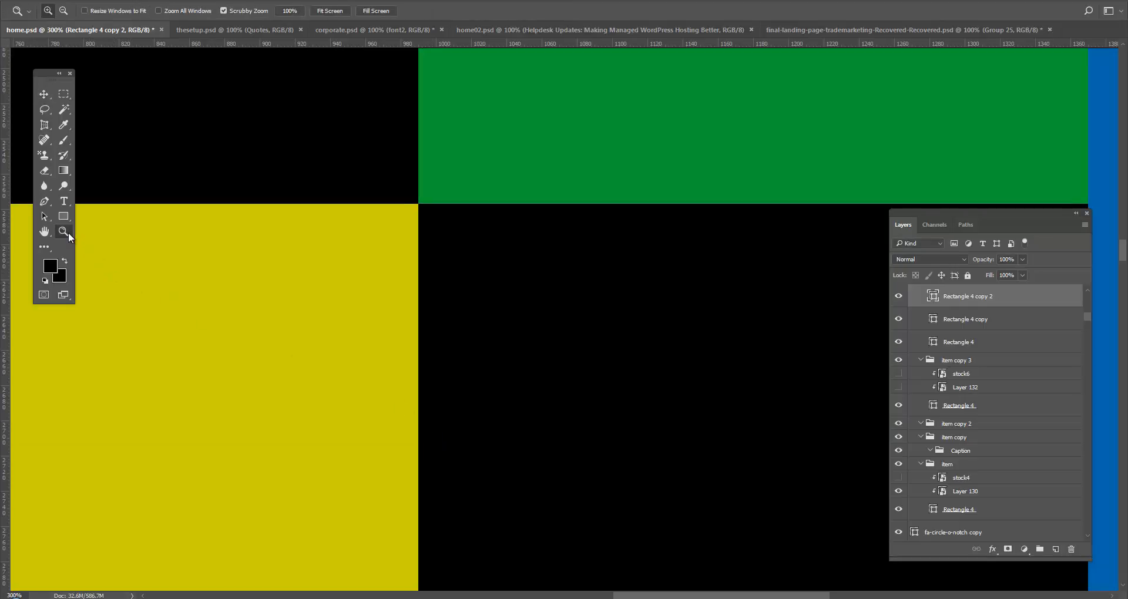
pyautogui.doubleClick(68, 231)
pyautogui.press('v')
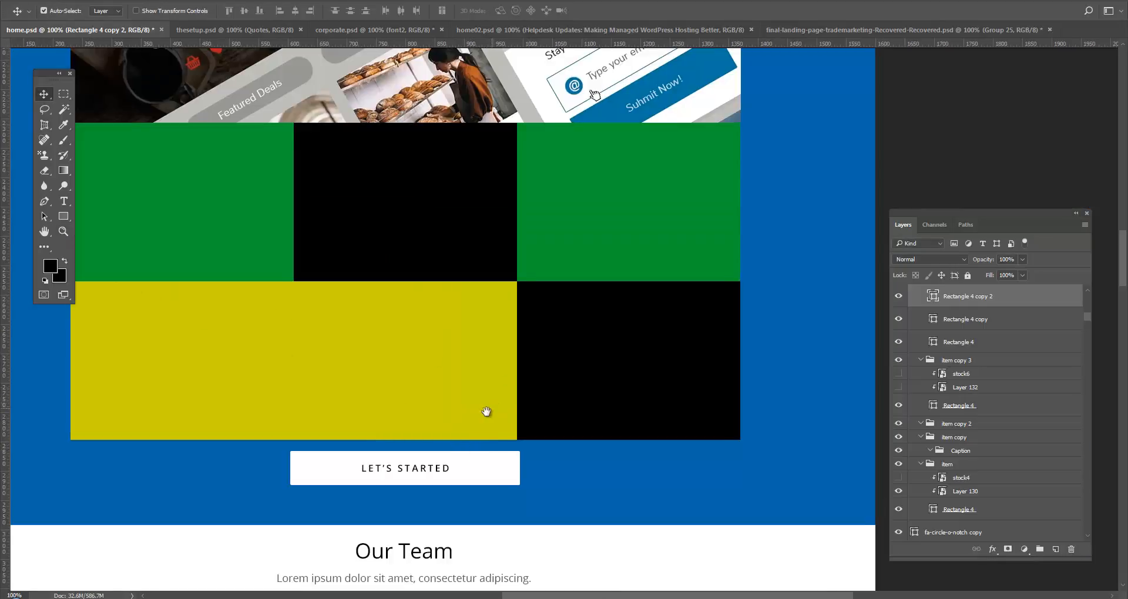
# - Examine the spacing of the tile grid against the Our Works header above and the Our Team section below
pyautogui.moveTo(479, 464); pyautogui.dragTo(520, 421)
pyautogui.scroll(-3, 520, 421)
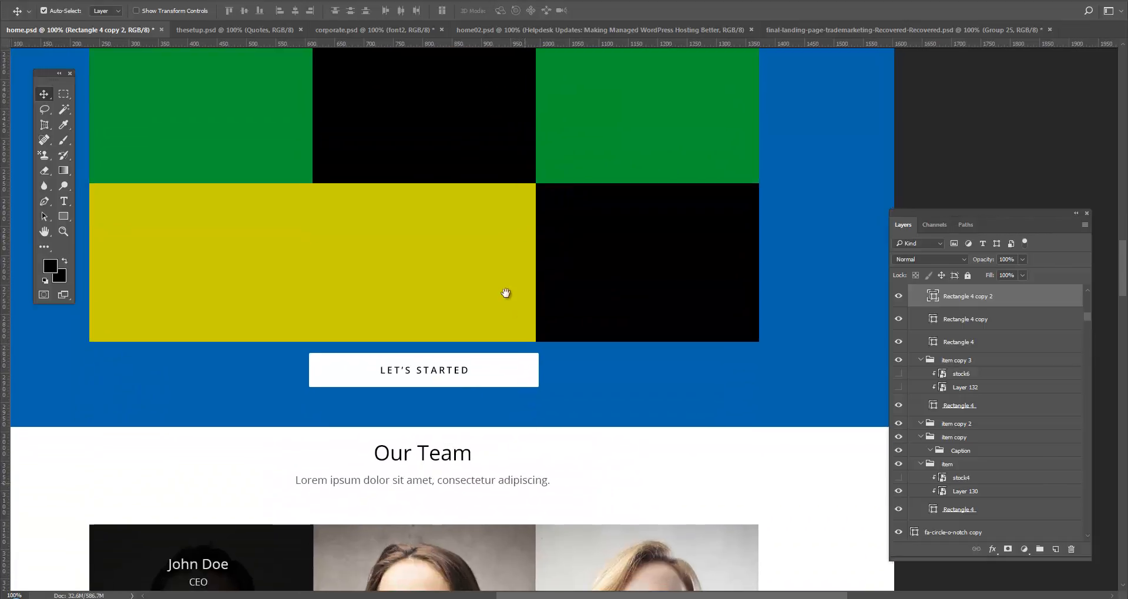
pyautogui.scroll(-8, 503, 295)
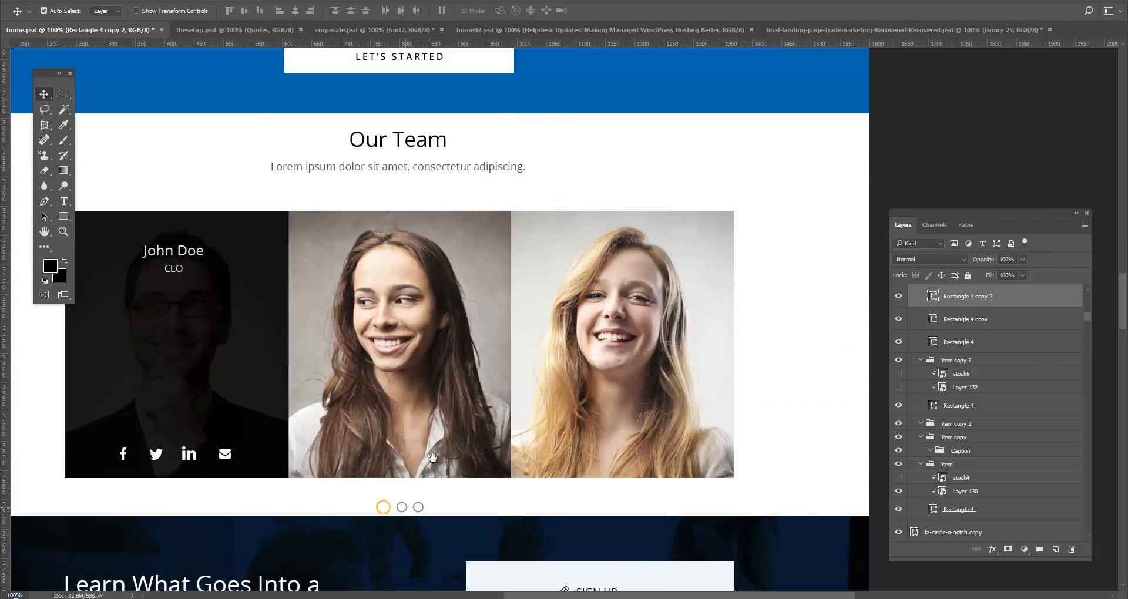
pyautogui.scroll(5, 438, 417)
pyautogui.scroll(8, 501, 451)
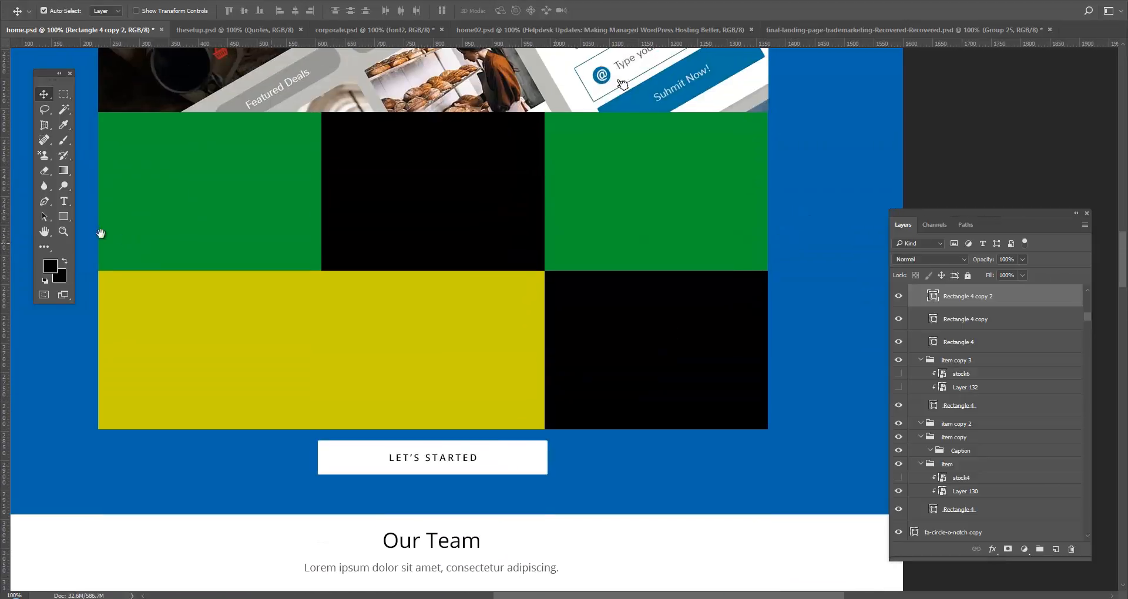
pyautogui.scroll(3, 188, 258)
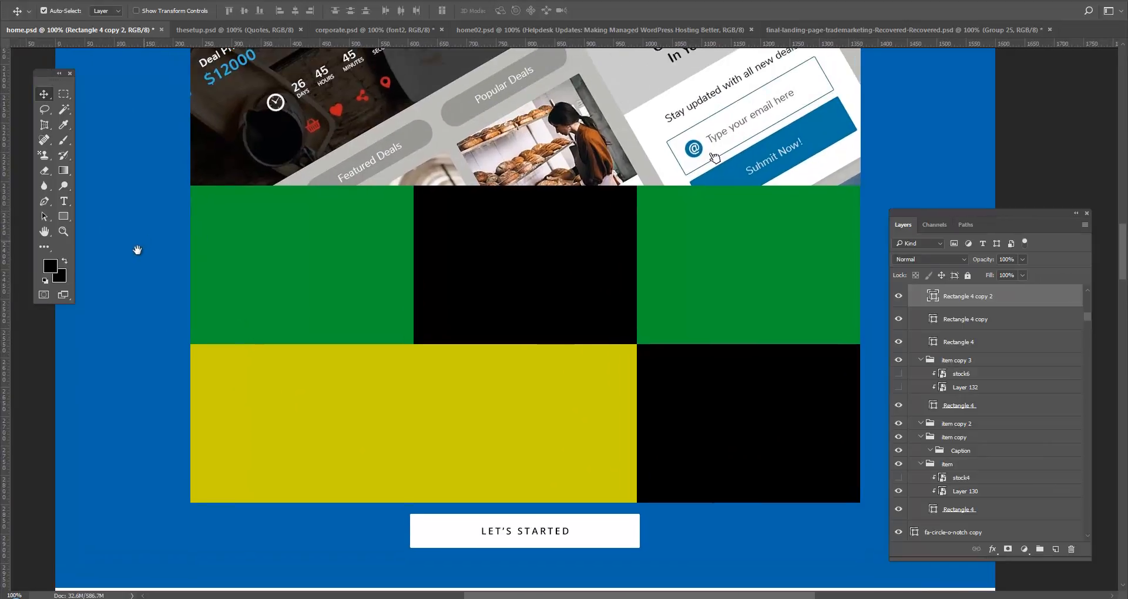
pyautogui.moveTo(489, 339); pyautogui.dragTo(477, 373)
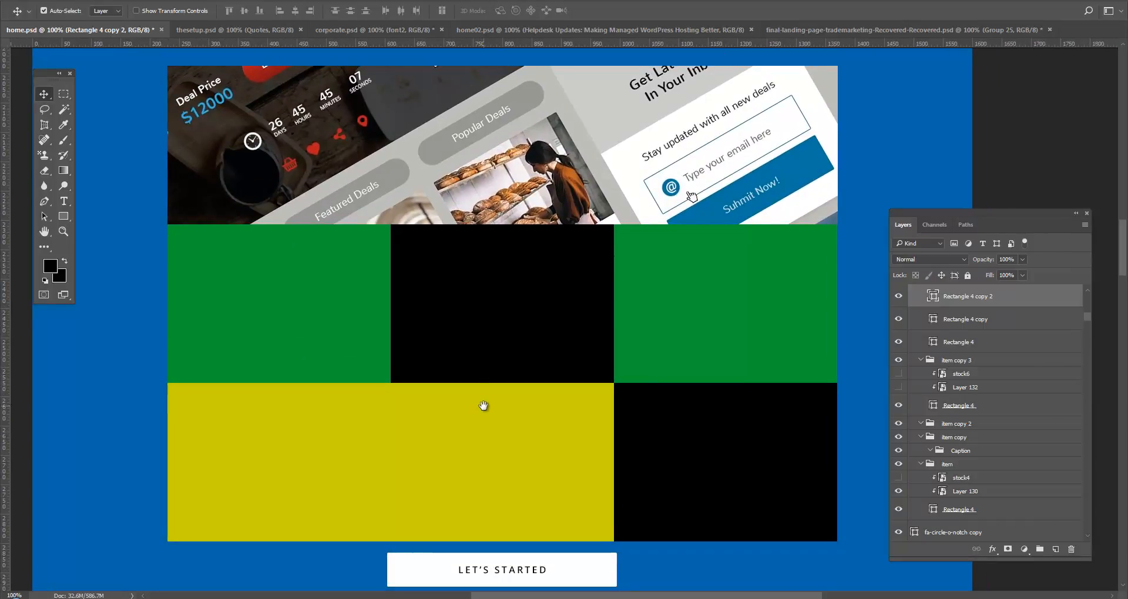
pyautogui.moveTo(485, 419); pyautogui.dragTo(491, 343)
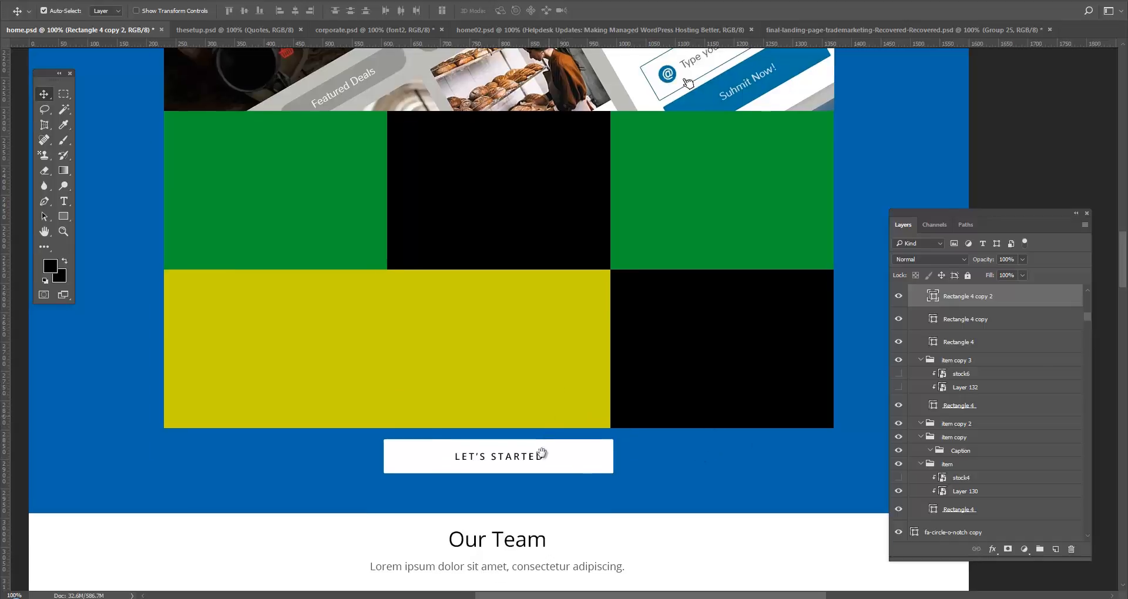
pyautogui.moveTo(536, 456)
pyautogui.mouseDown()
pyautogui.moveTo(536, 534)
pyautogui.moveTo(517, 506)
pyautogui.mouseUp()
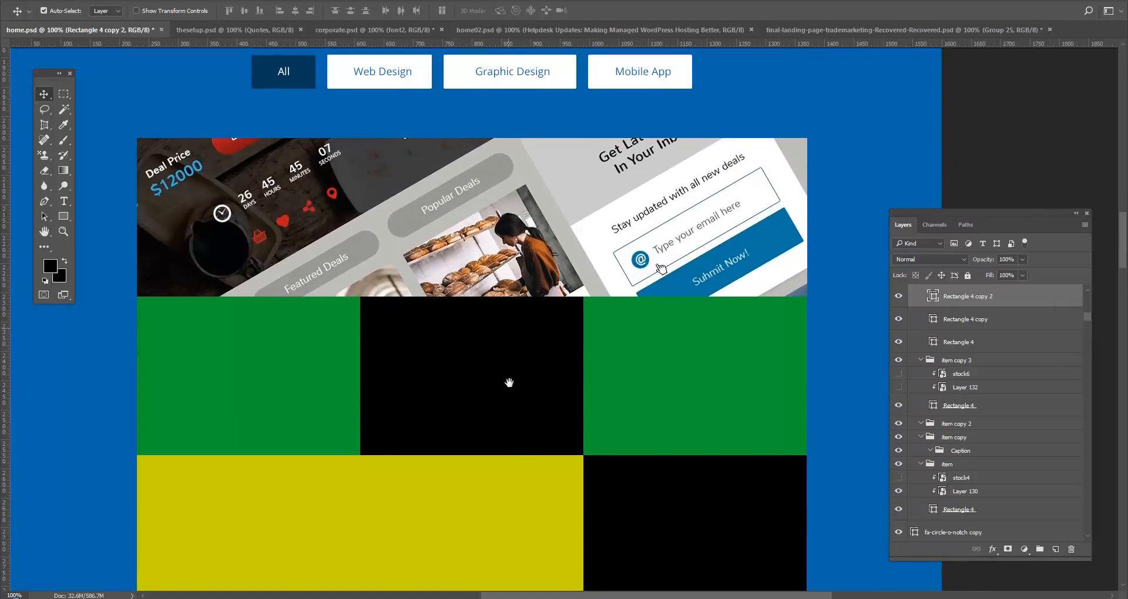
pyautogui.moveTo(490, 294); pyautogui.dragTo(452, 318)
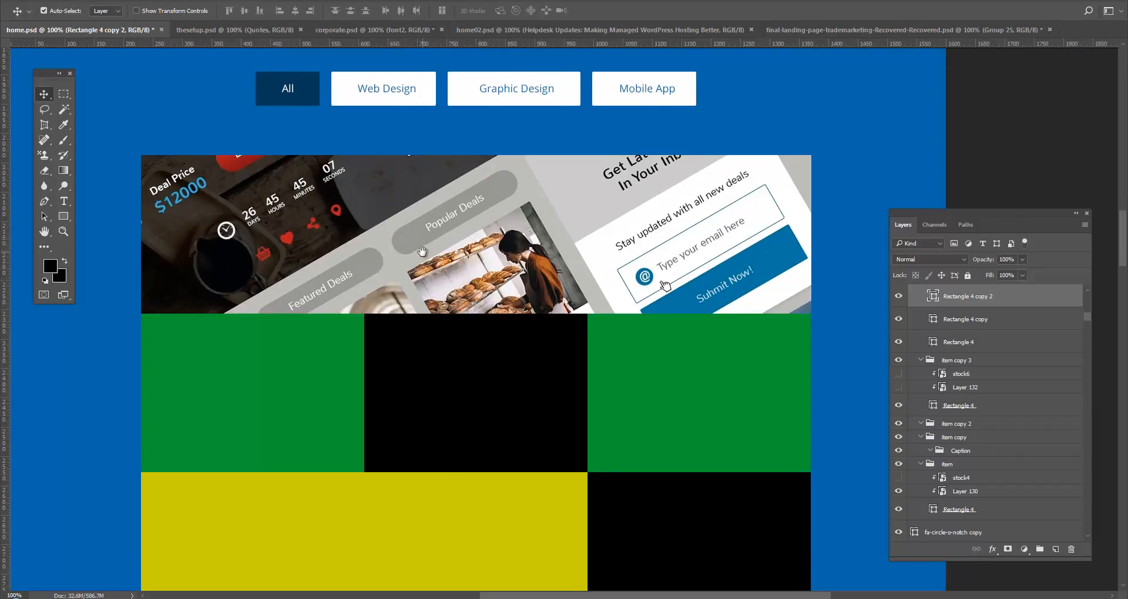
pyautogui.moveTo(420, 246); pyautogui.dragTo(434, 340)
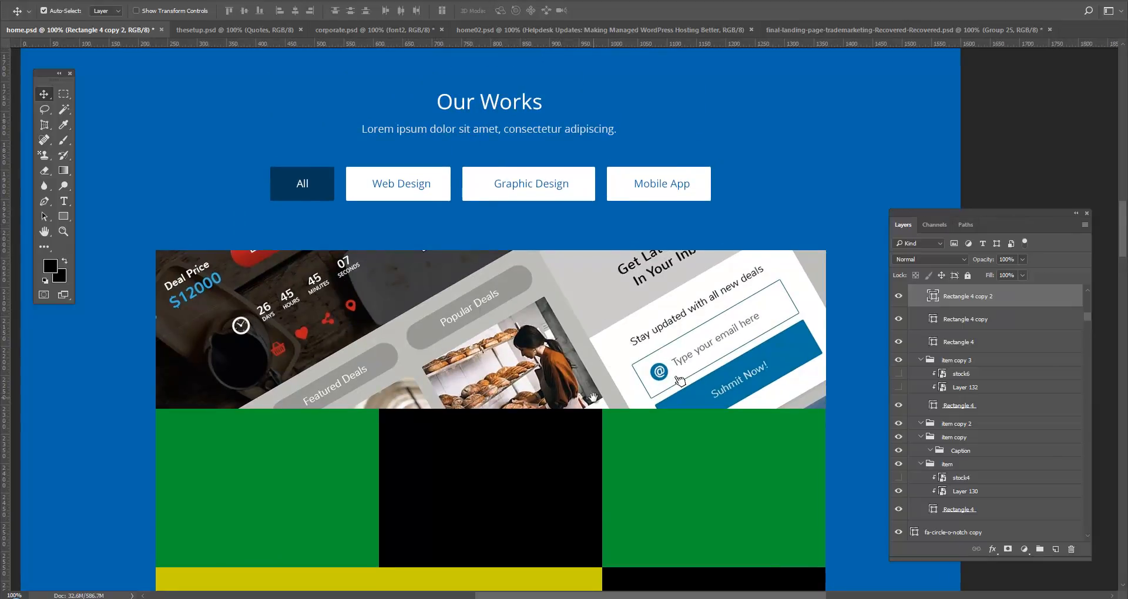
pyautogui.moveTo(596, 391); pyautogui.dragTo(597, 277)
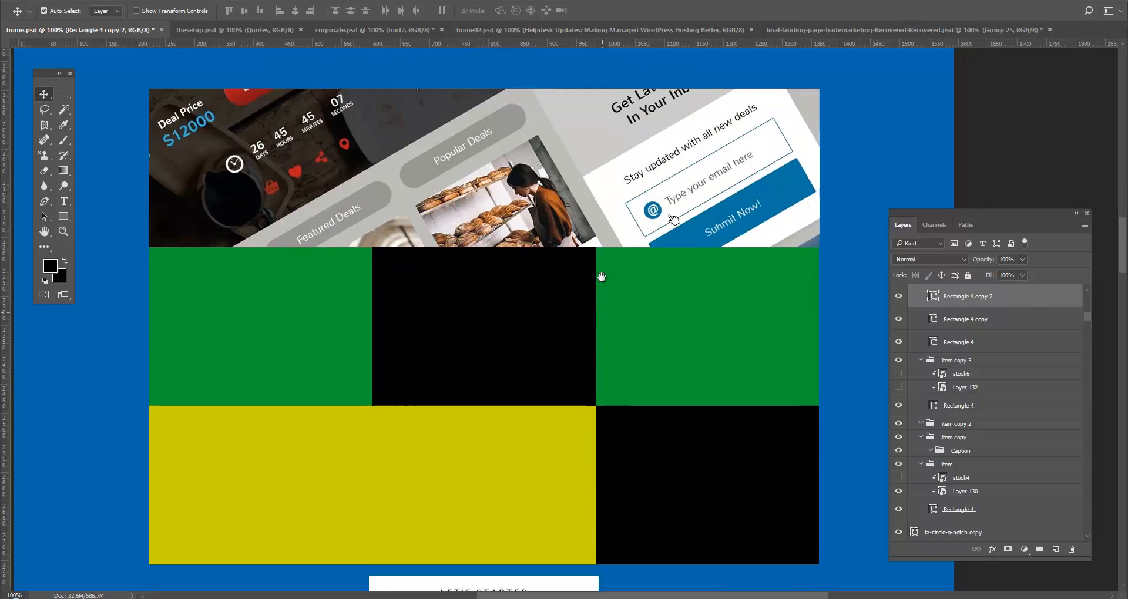
pyautogui.moveTo(594, 390); pyautogui.dragTo(581, 320)
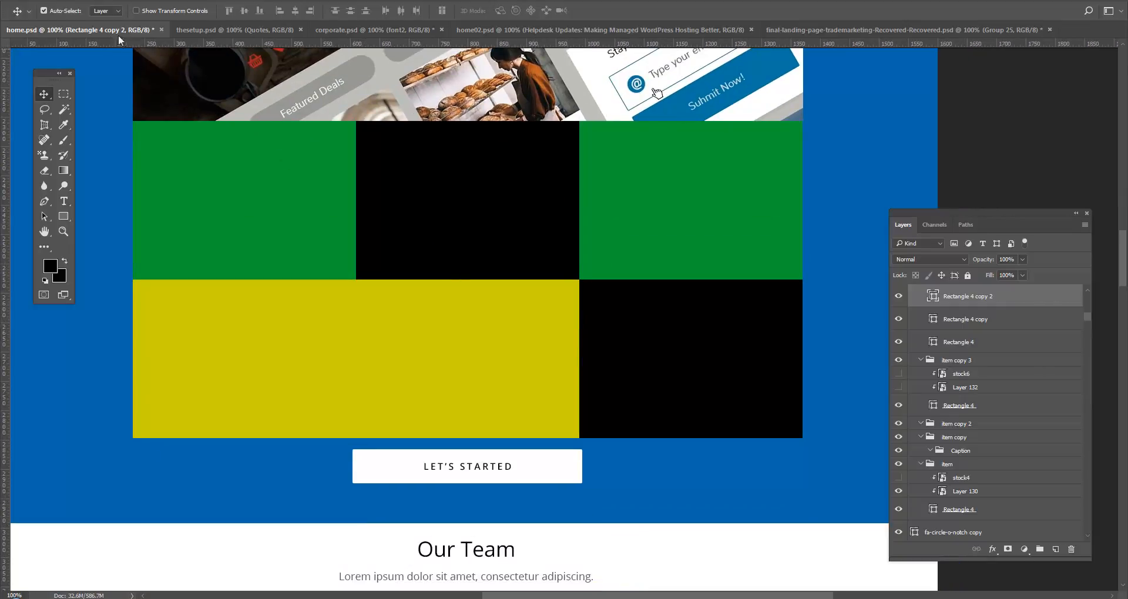
# - Move the LET'S STARTED button and its label down to widen the gap beneath the tile grid
pyautogui.click(110, 12)
pyautogui.click(107, 29)
pyautogui.click(502, 470)
pyautogui.moveTo(546, 473); pyautogui.dragTo(547, 497)
pyautogui.keyDown('shift'); pyautogui.click(549, 498); pyautogui.keyUp('shift')
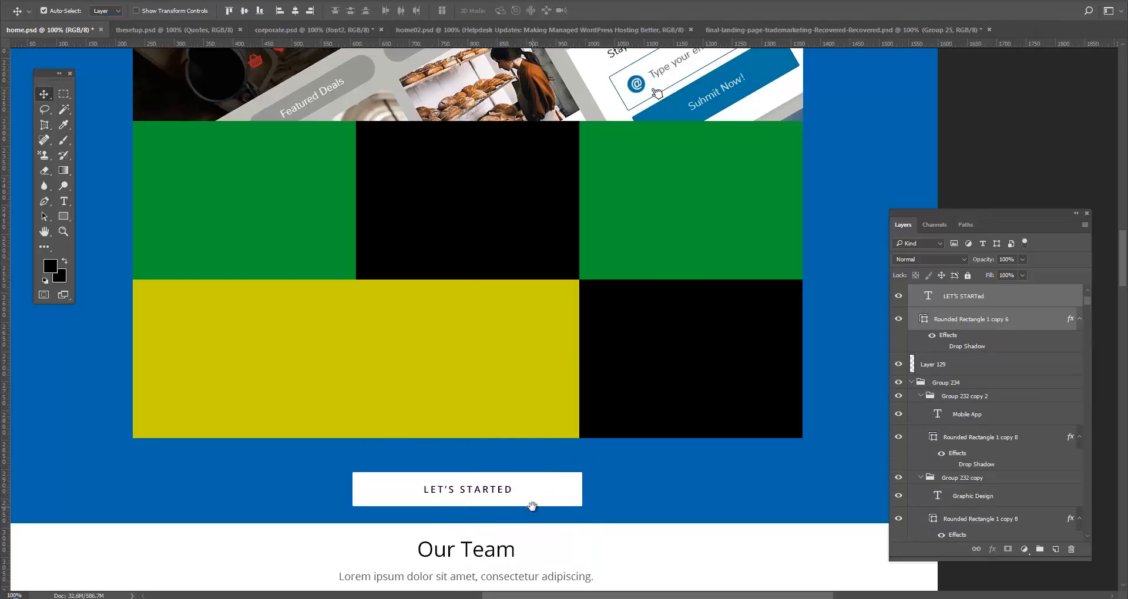
# - Set the Move tool's auto-selection to Group and select the blue section's background
pyautogui.scroll(-5, 531, 505)
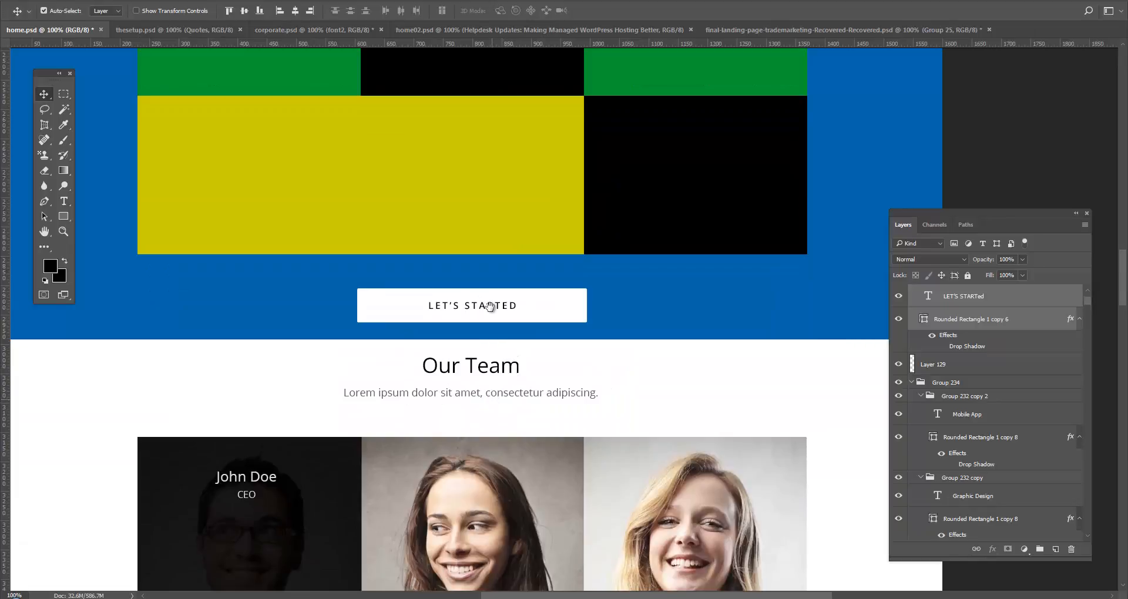
pyautogui.scroll(-4, 489, 306)
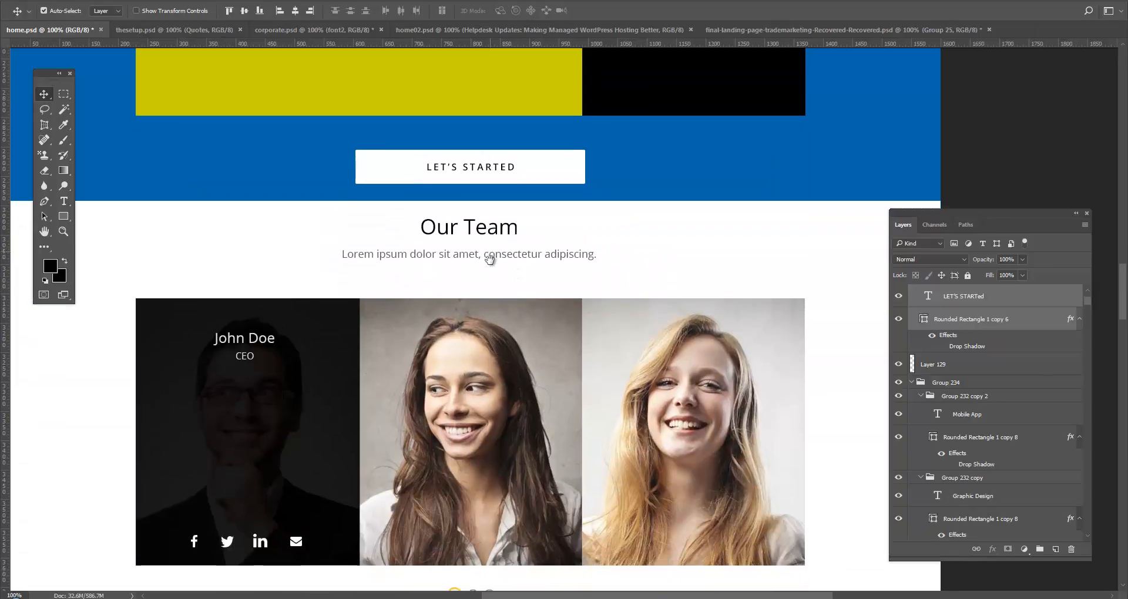
pyautogui.click(106, 10)
pyautogui.click(103, 22)
pyautogui.click(226, 175)
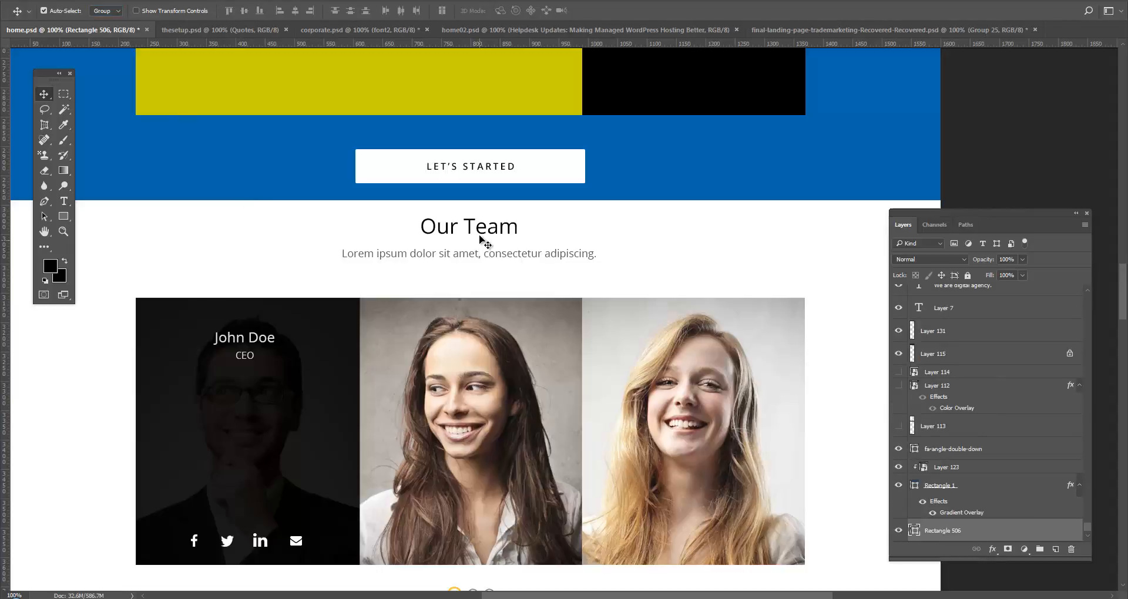
pyautogui.click(473, 230)
pyautogui.moveTo(463, 233); pyautogui.dragTo(450, 233)
pyautogui.hotkey('ctrl', 'z')
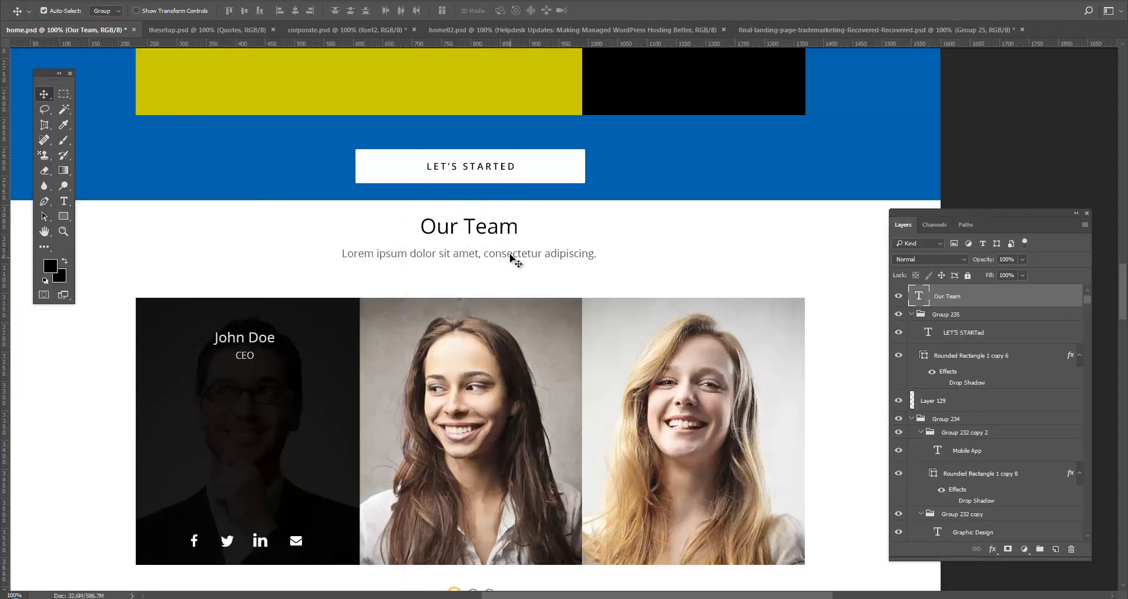
# - Move the heading, subtitle, team photos and slider dots of the Our Team section down together, away from the blue section
pyautogui.keyDown('shift'); pyautogui.moveTo(511, 256); pyautogui.dragTo(512, 347); pyautogui.keyUp('shift')
pyautogui.scroll(-5, 521, 244)
pyautogui.hotkey('ctrl', 'z')
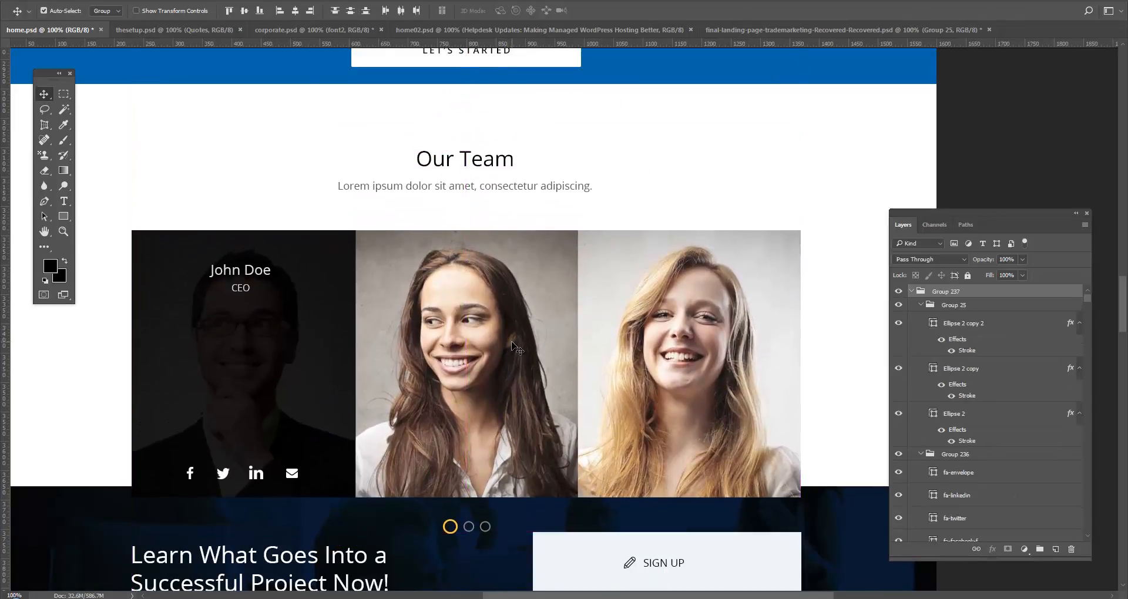
# - Group the selected Our Team elements and move the group further down from the blue section
pyautogui.press('ctrl')
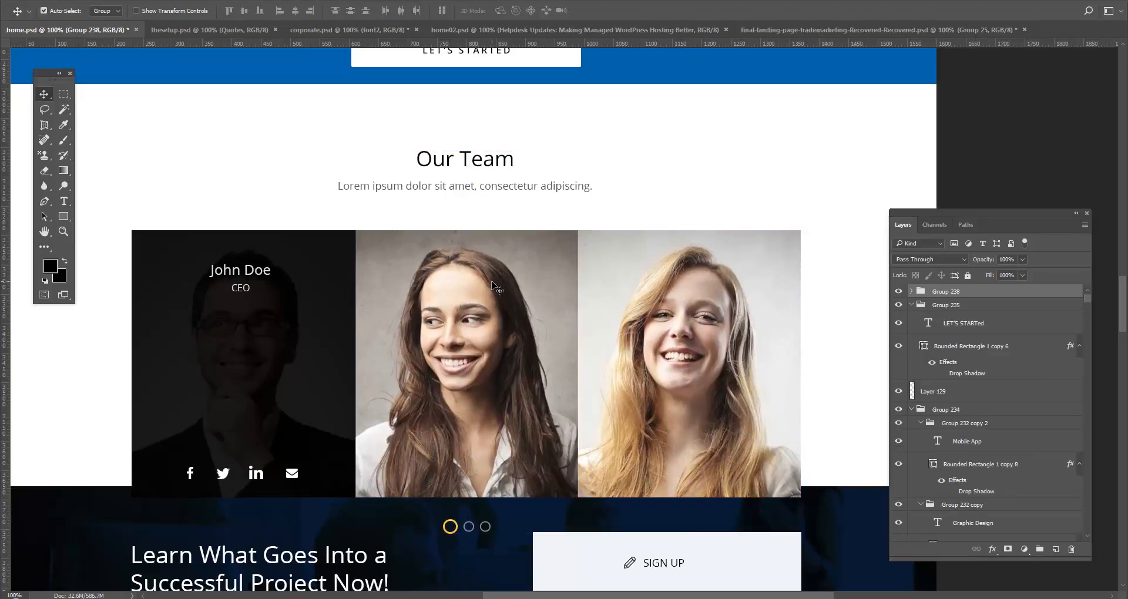
pyautogui.moveTo(493, 289); pyautogui.dragTo(492, 319)
pyautogui.scroll(5, 491, 223)
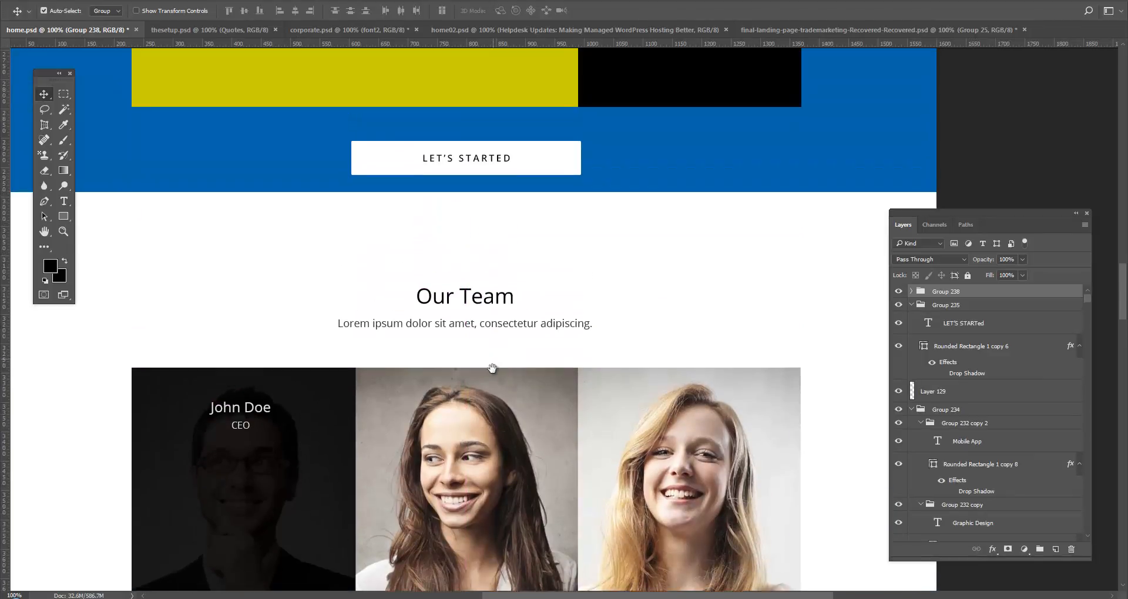
# - Switch the Move tool's auto-selection to Layer and stretch the blue section's background rectangle downward beneath the LET'S STARTED button
pyautogui.click(109, 12)
pyautogui.click(105, 30)
pyautogui.click(282, 247)
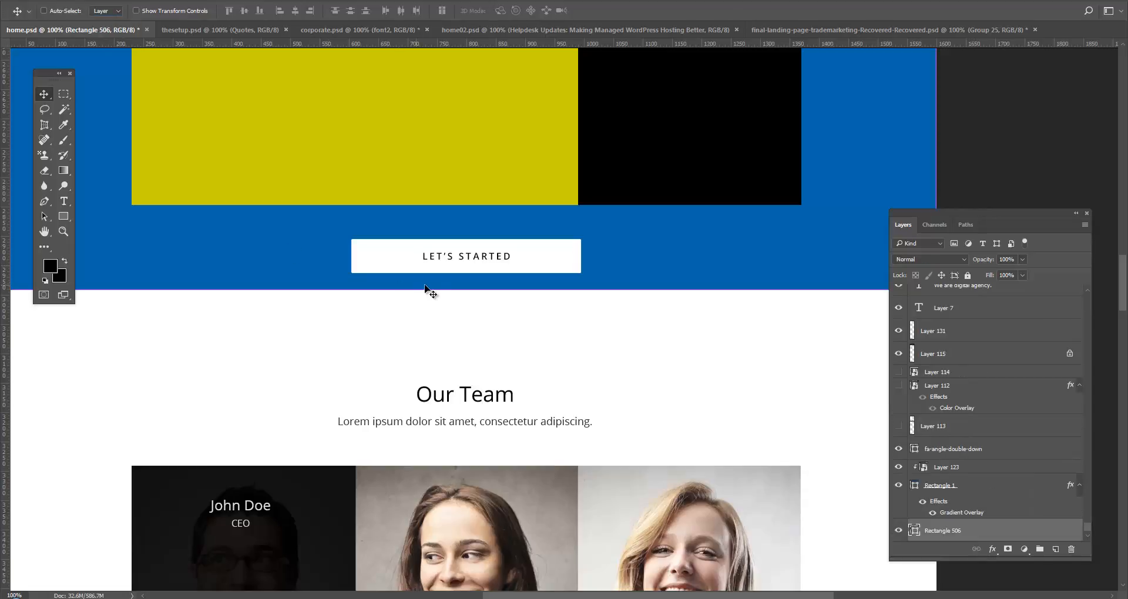
pyautogui.hotkey('ctrl', 't')
pyautogui.moveTo(466, 291); pyautogui.dragTo(466, 309)
pyautogui.press('Return')
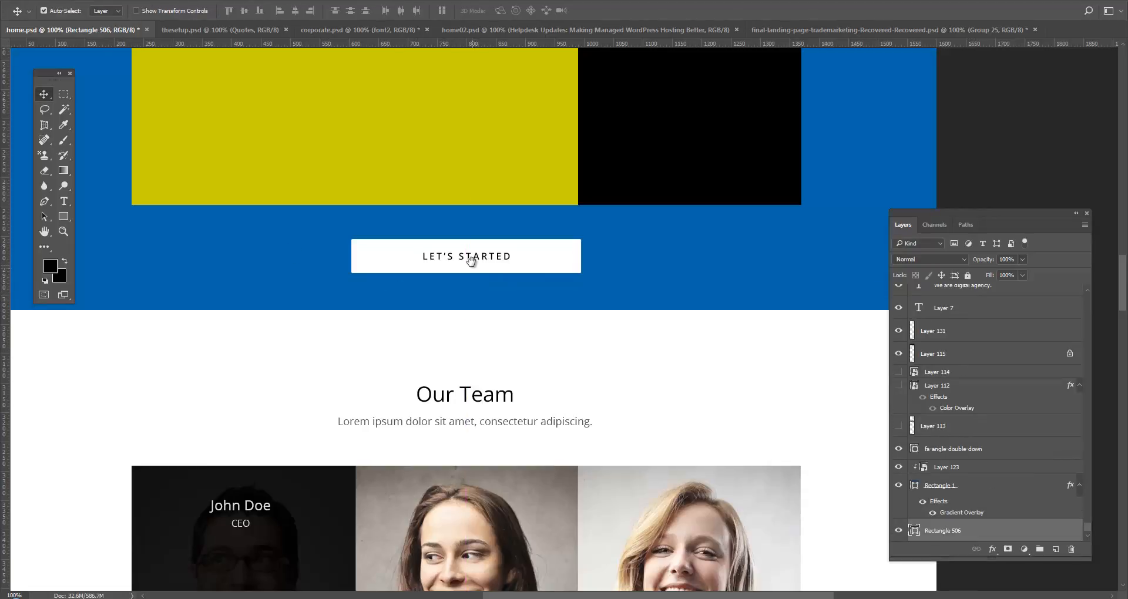
# - Switch the Move tool's auto-selection to Group and shift the LET'S STARTED button group slightly down within the blue section
pyautogui.scroll(2, 470, 311)
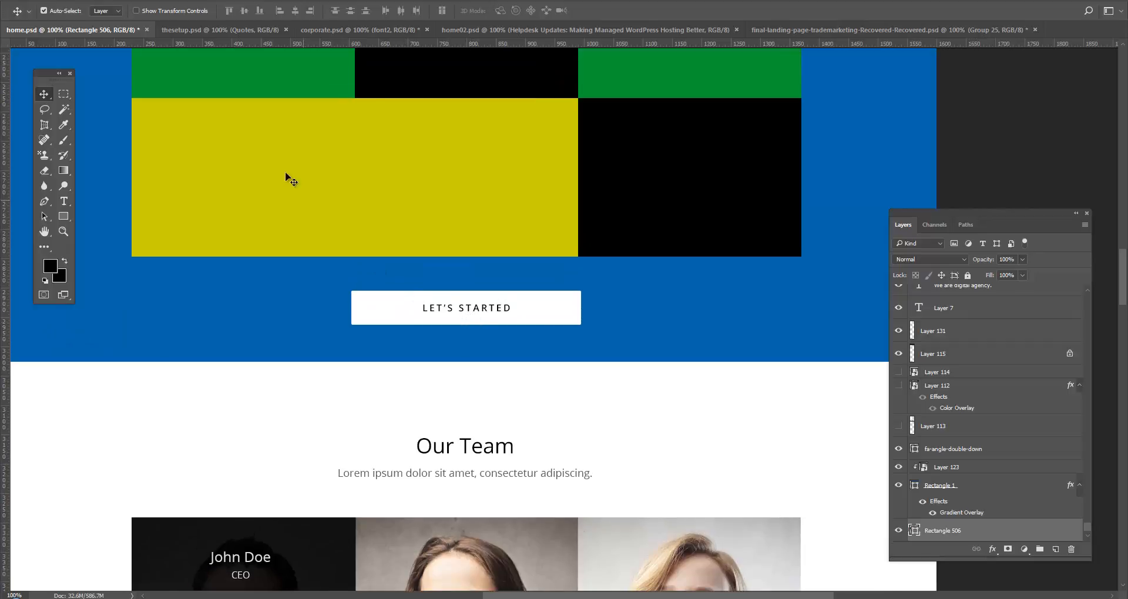
pyautogui.click(106, 26)
pyautogui.click(357, 323)
pyautogui.moveTo(445, 322); pyautogui.dragTo(442, 337)
pyautogui.hotkey('ctrl', 'z')
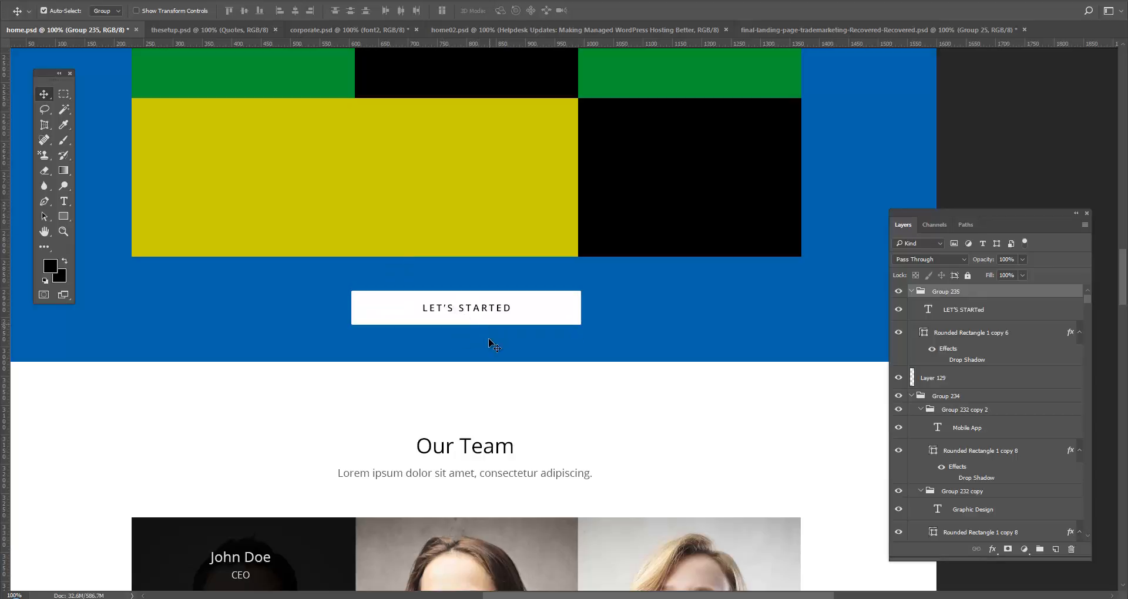
pyautogui.rightClick(474, 405)
pyautogui.click(497, 414)
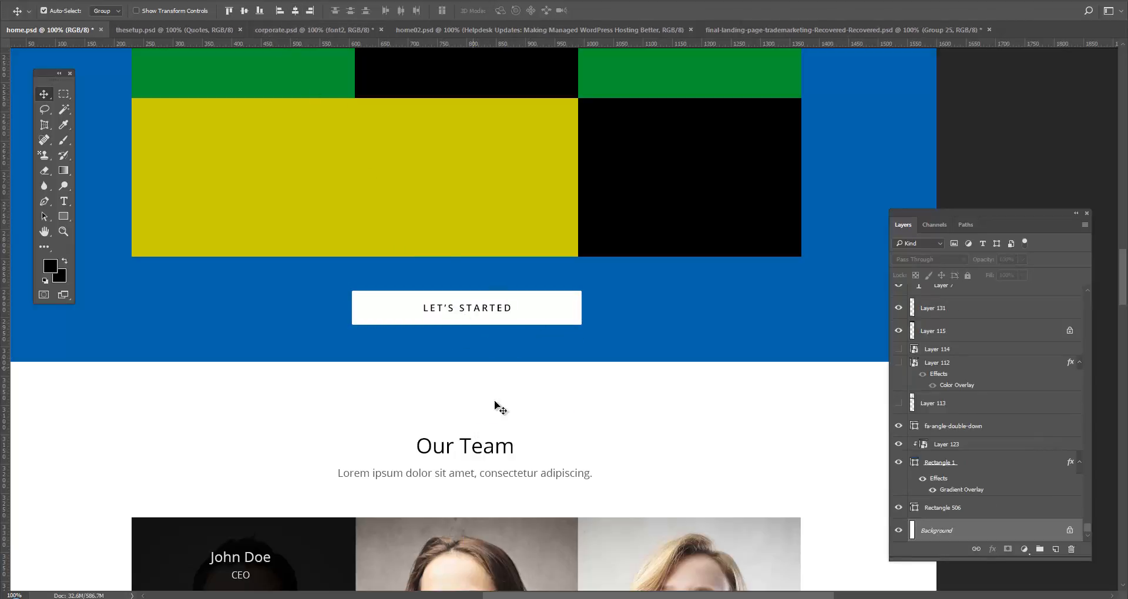
pyautogui.click(530, 309)
pyautogui.moveTo(530, 309); pyautogui.dragTo(490, 425)
pyautogui.moveTo(482, 315); pyautogui.dragTo(490, 399)
pyautogui.moveTo(487, 349); pyautogui.dragTo(486, 385)
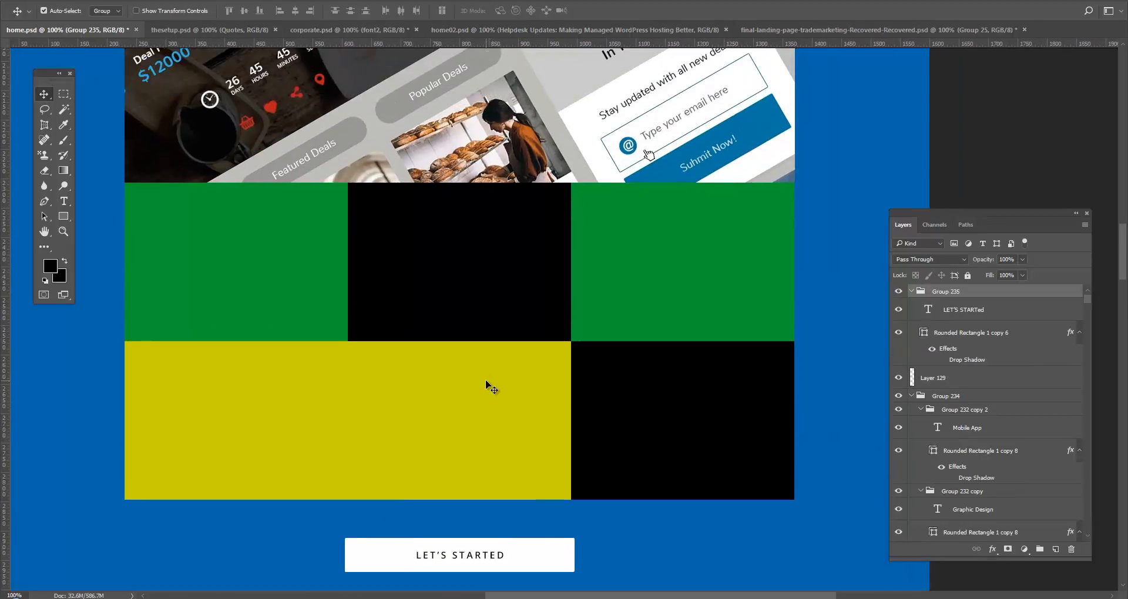
# - Save the changes to home.psd
pyautogui.press('ctrl')
pyautogui.hotkey('ctrl', 's')
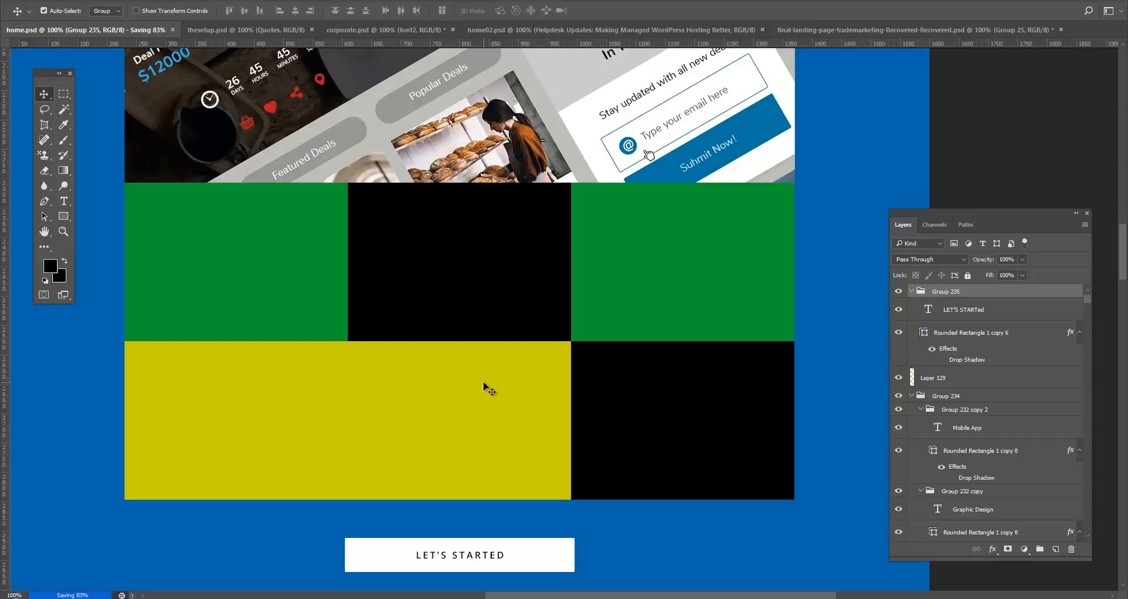
pyautogui.moveTo(473, 248); pyautogui.dragTo(463, 300)
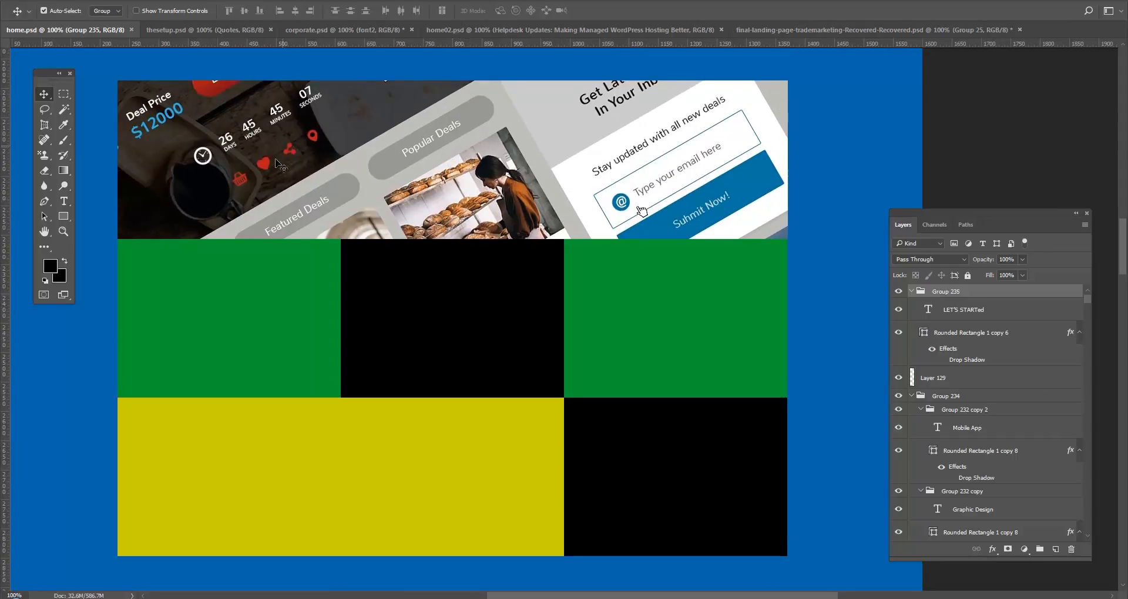
pyautogui.moveTo(411, 154); pyautogui.dragTo(414, 205)
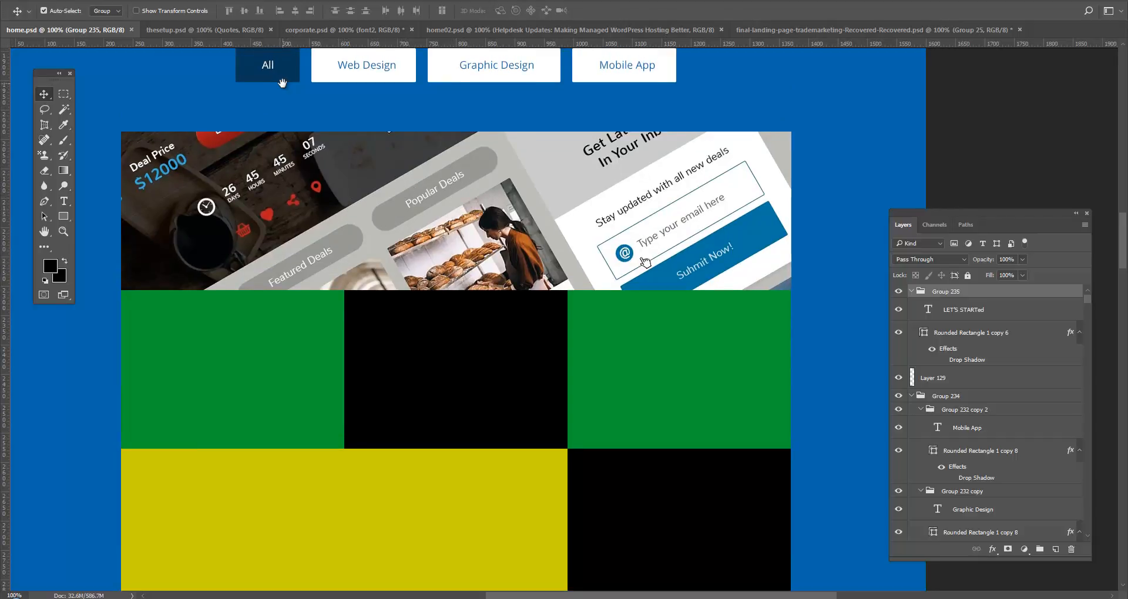
pyautogui.moveTo(283, 83); pyautogui.dragTo(292, 156)
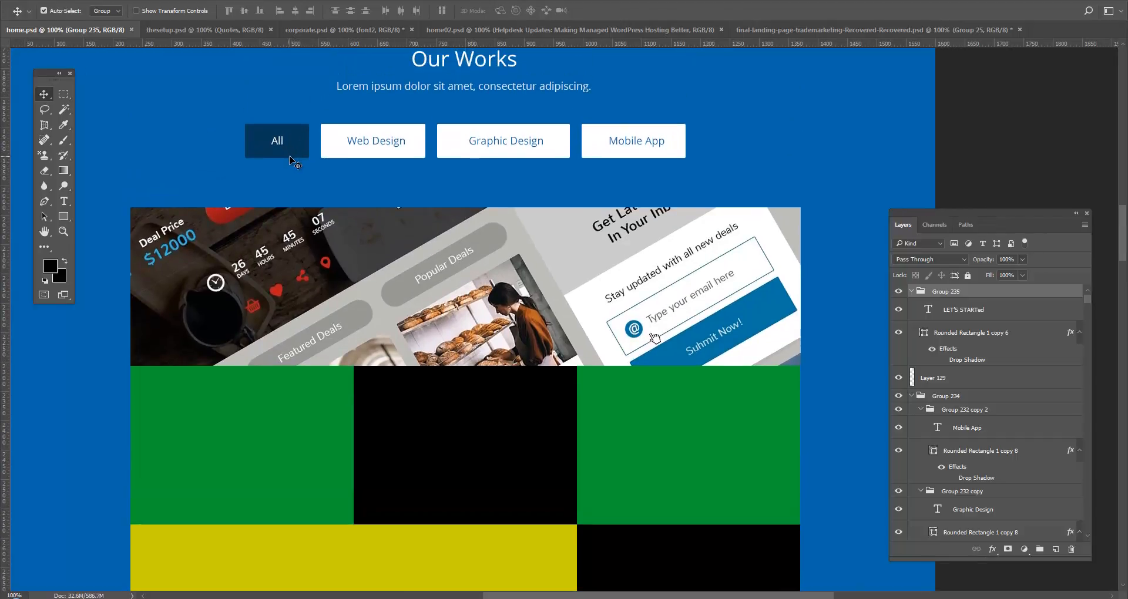
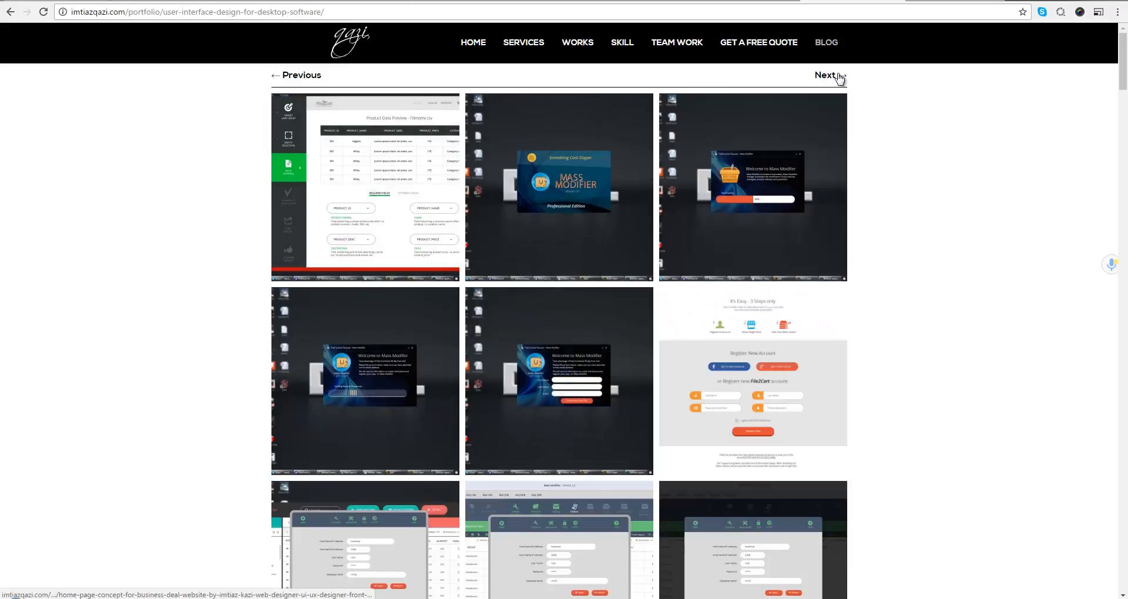
# - Go back from the desktop software project page in the browser, and return to the tile grid in Photoshop
pyautogui.click(10, 14)
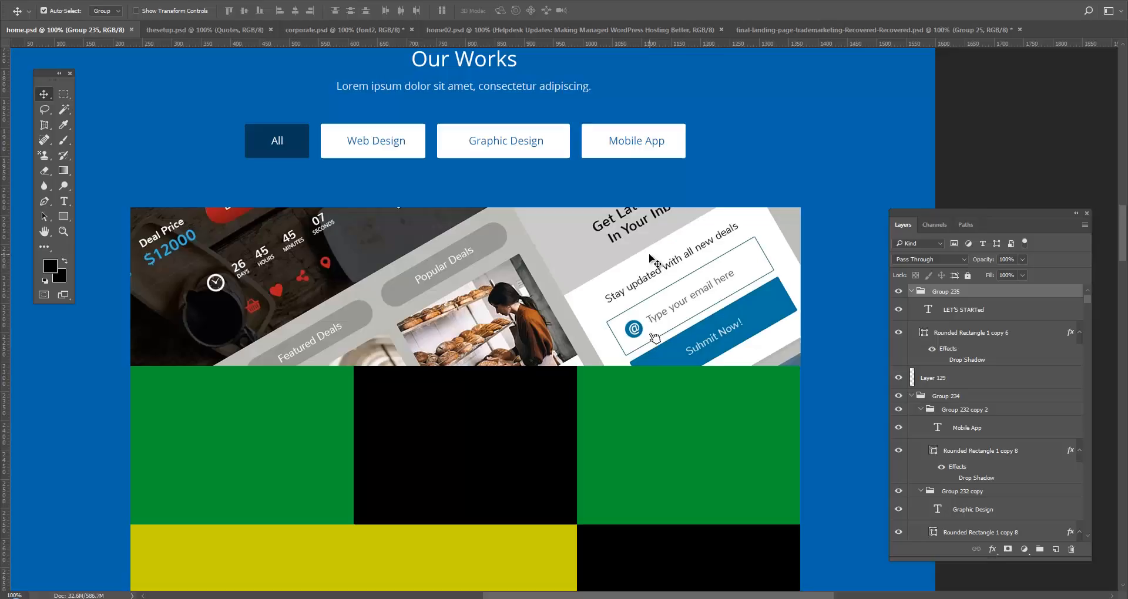
pyautogui.moveTo(405, 383); pyautogui.dragTo(496, 248)
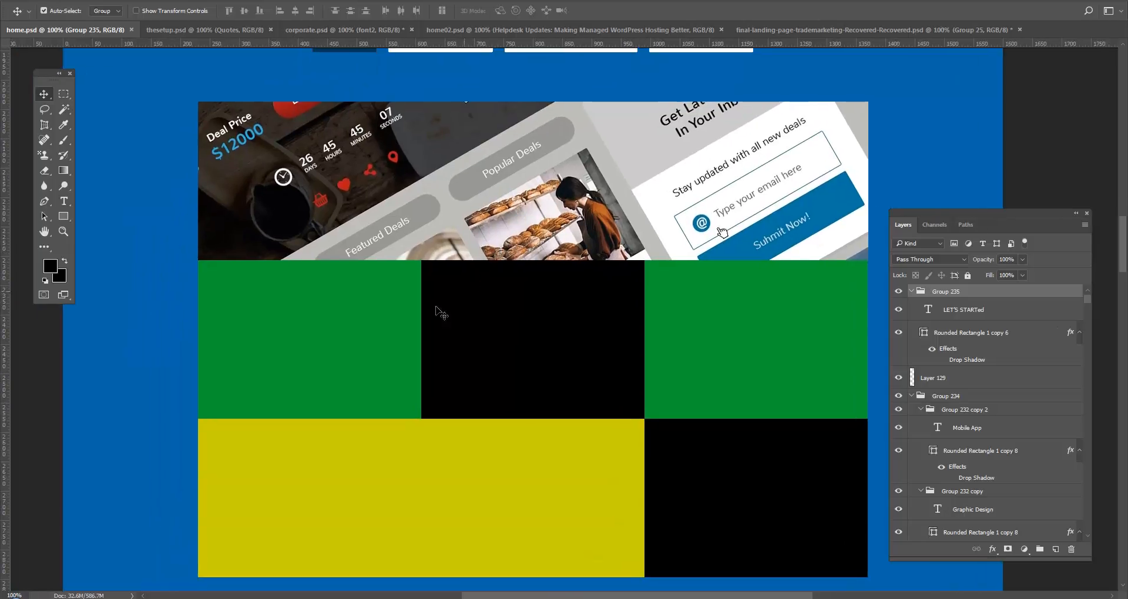
pyautogui.moveTo(627, 355); pyautogui.dragTo(628, 302)
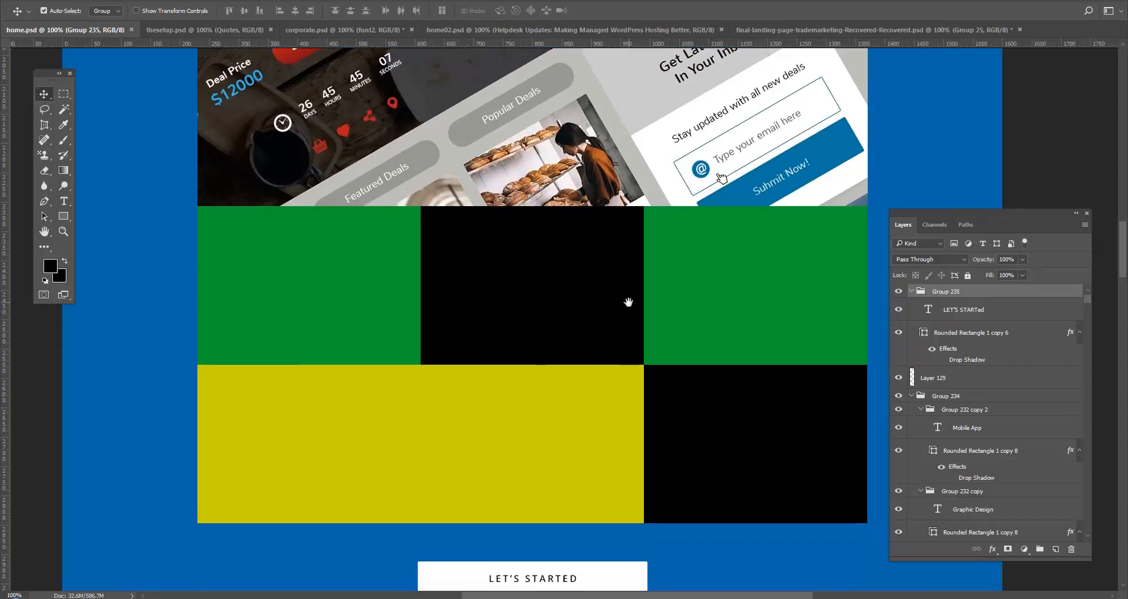
# - Set the Move tool's auto-selection to Layer, select the second row's first green tile and show its clipped image Layer 132
pyautogui.click(388, 304)
pyautogui.scroll(-1, 906, 490)
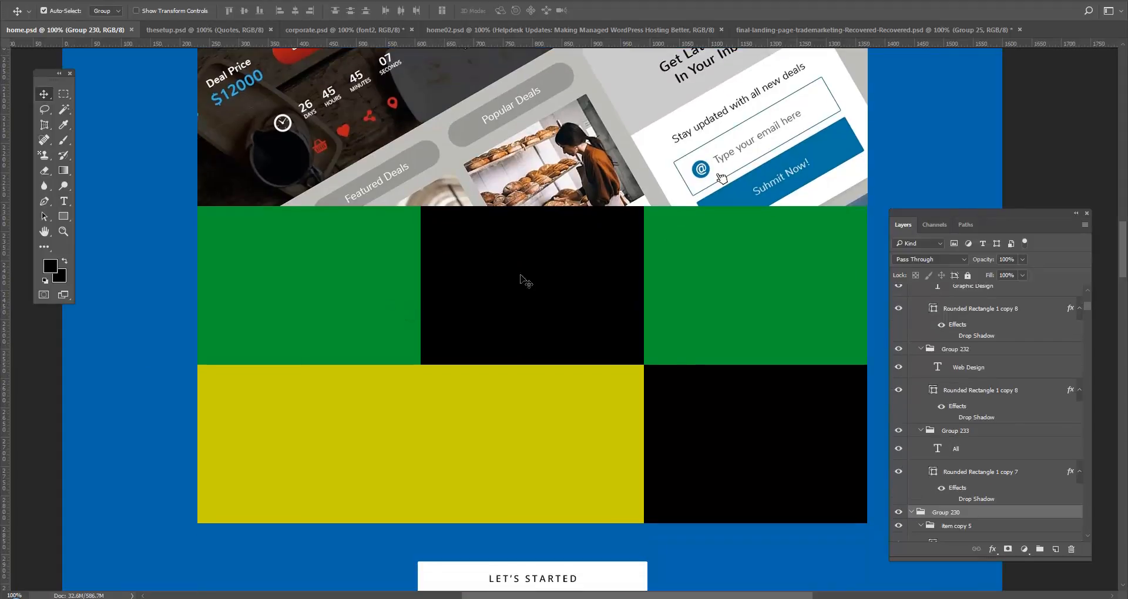
pyautogui.click(117, 18)
pyautogui.scroll(-4, 952, 473)
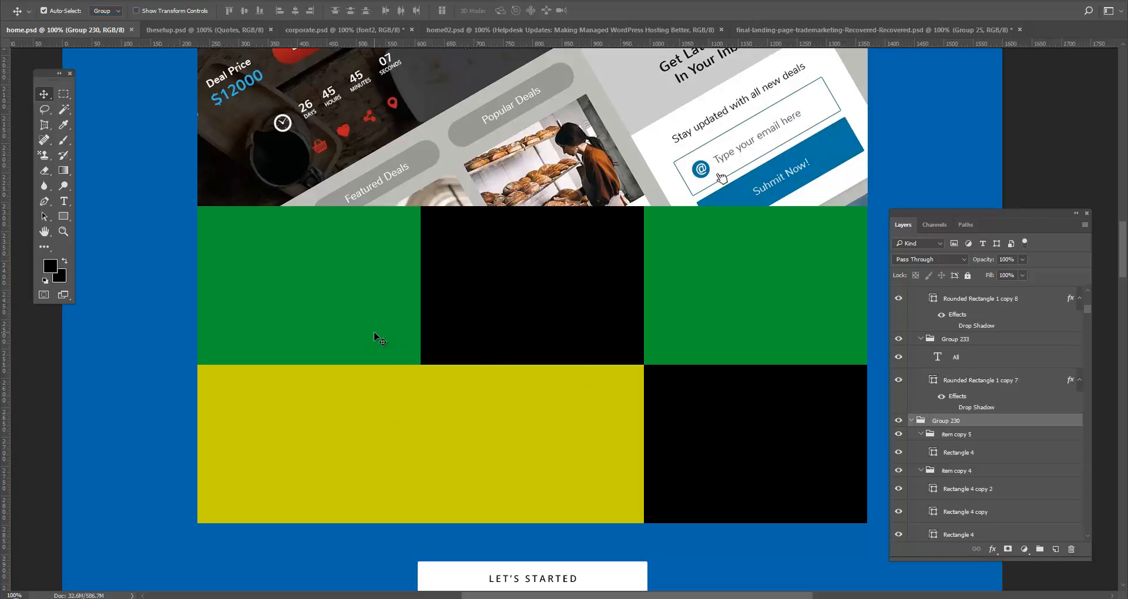
pyautogui.click(106, 13)
pyautogui.click(106, 27)
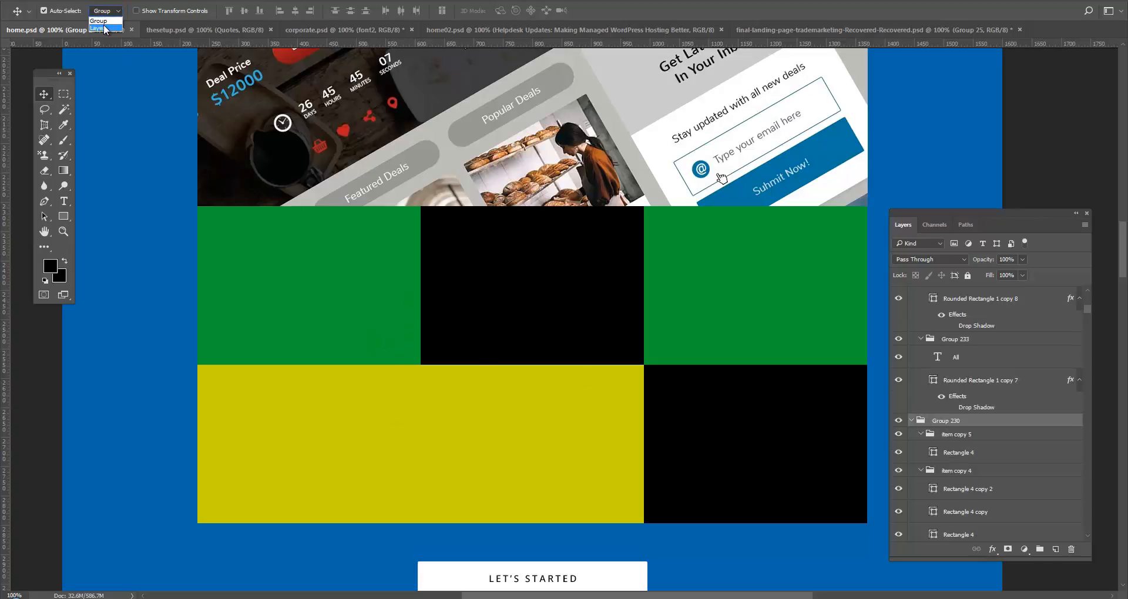
pyautogui.click(365, 340)
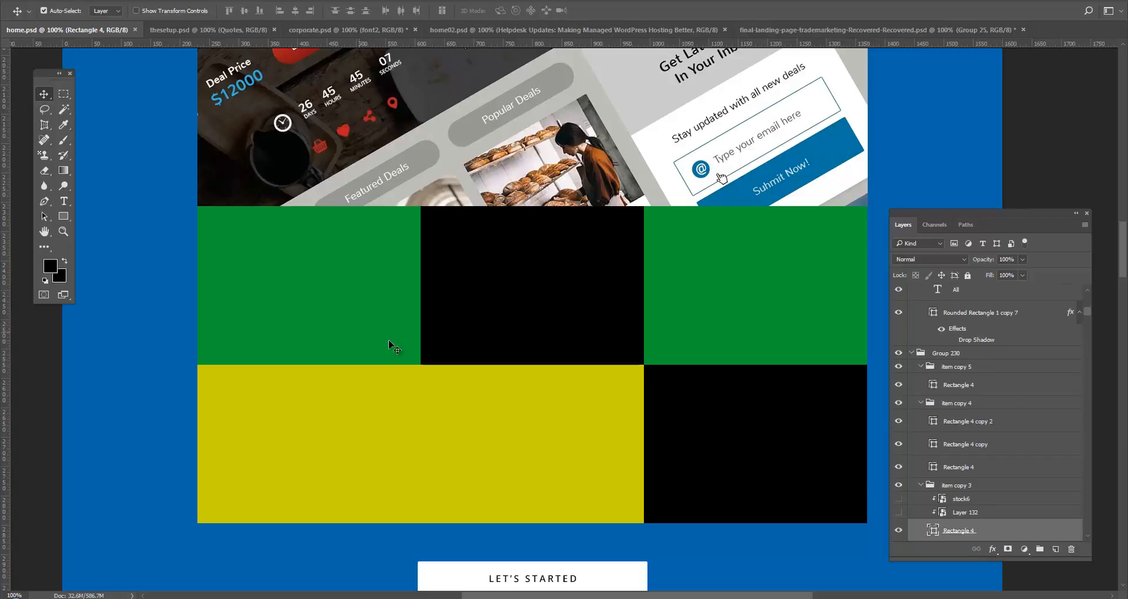
pyautogui.click(898, 513)
pyautogui.moveTo(602, 336); pyautogui.dragTo(538, 365)
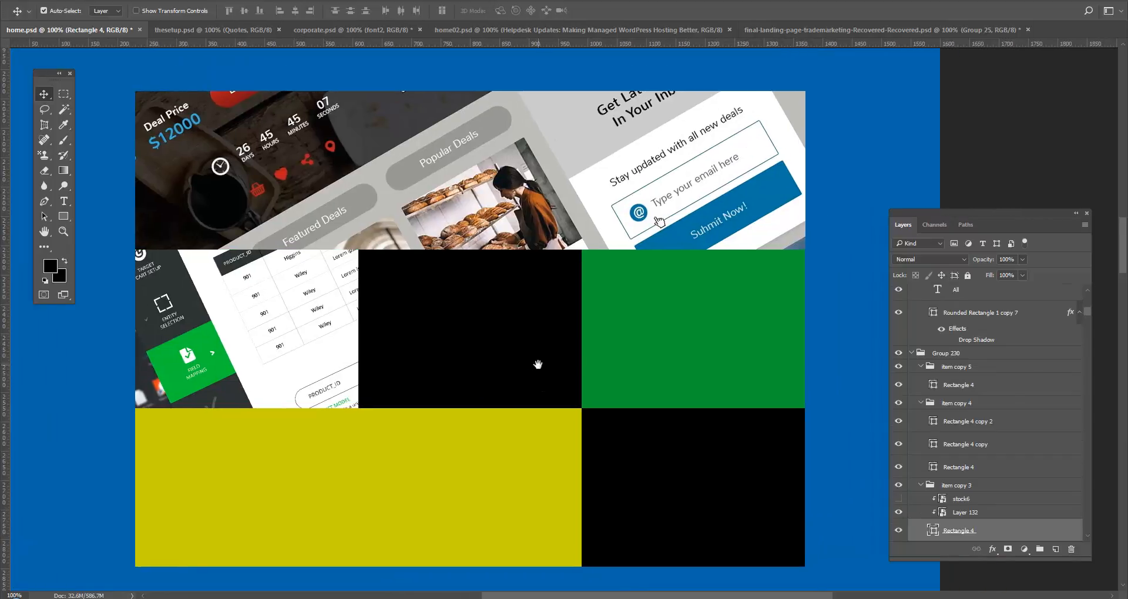
# - Select the second row's black tile, and open the iWriter other pages concept project from the portfolio website in the browser
pyautogui.click(448, 351)
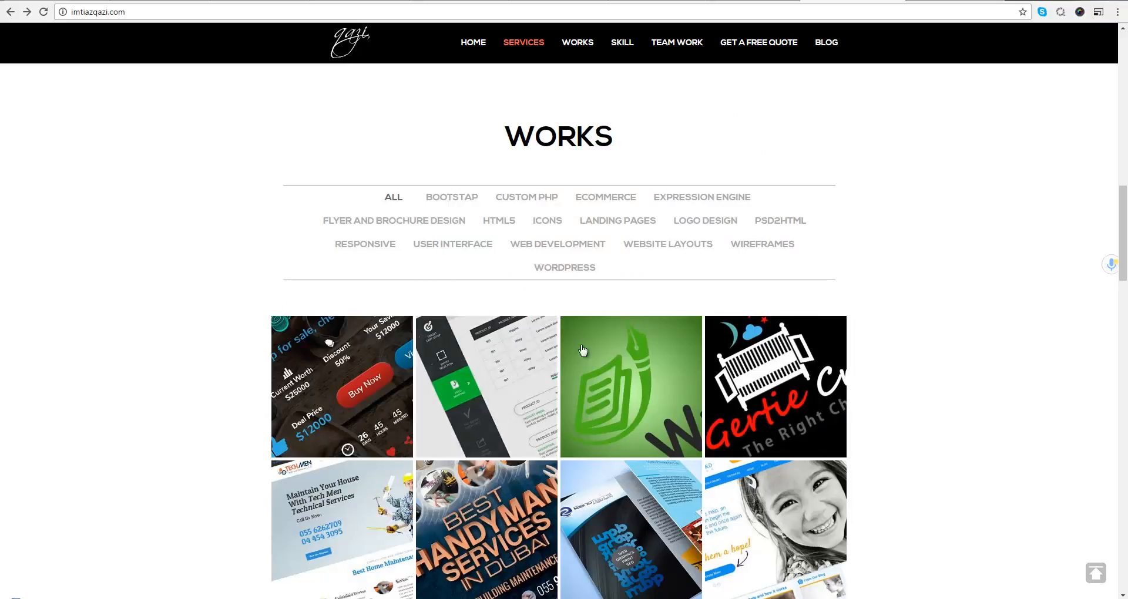
pyautogui.scroll(-3, 621, 366)
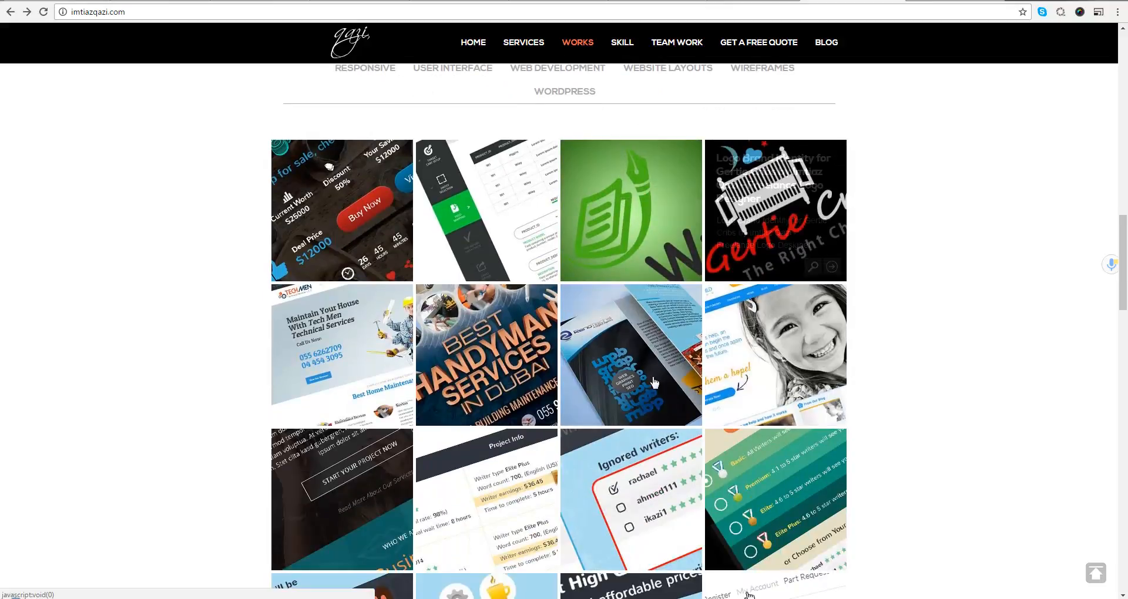
pyautogui.scroll(-1, 372, 373)
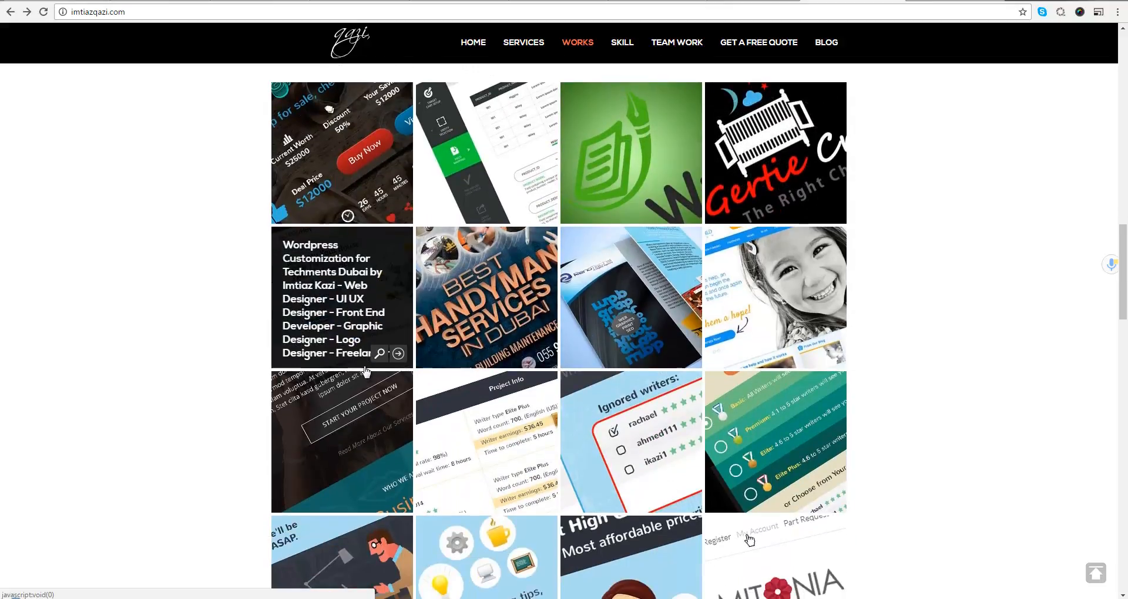
pyautogui.scroll(-1, 376, 359)
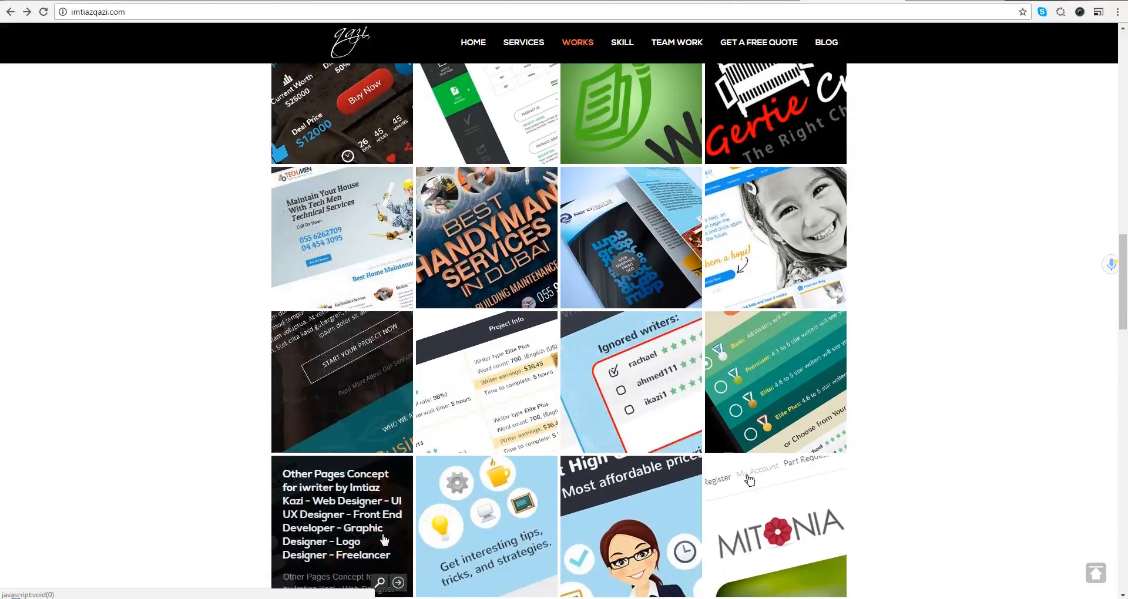
pyautogui.click(398, 583)
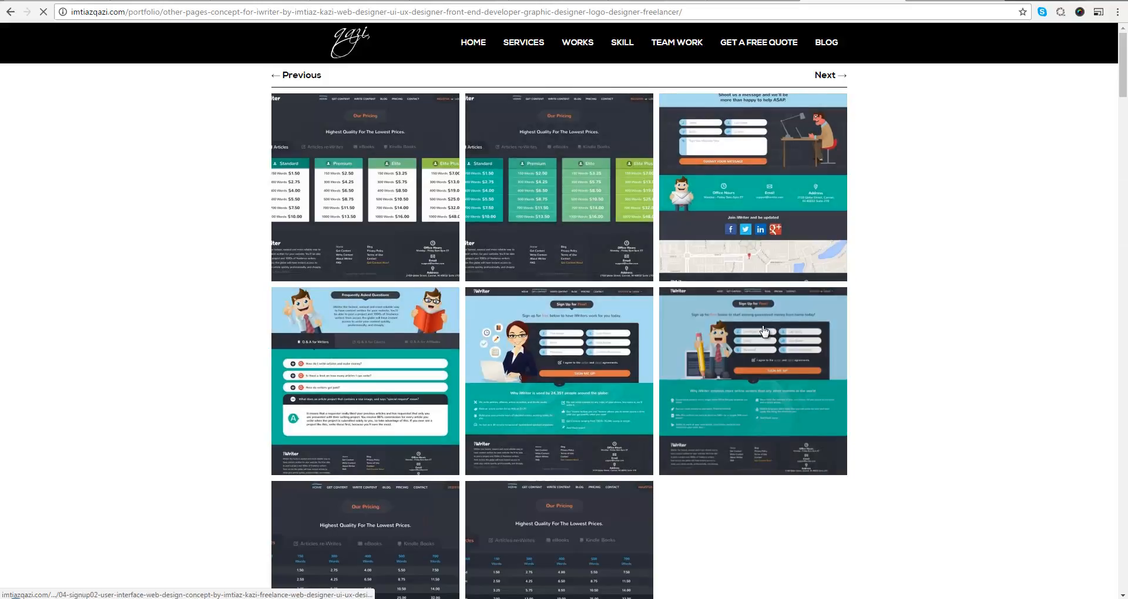
pyautogui.scroll(-2, 757, 329)
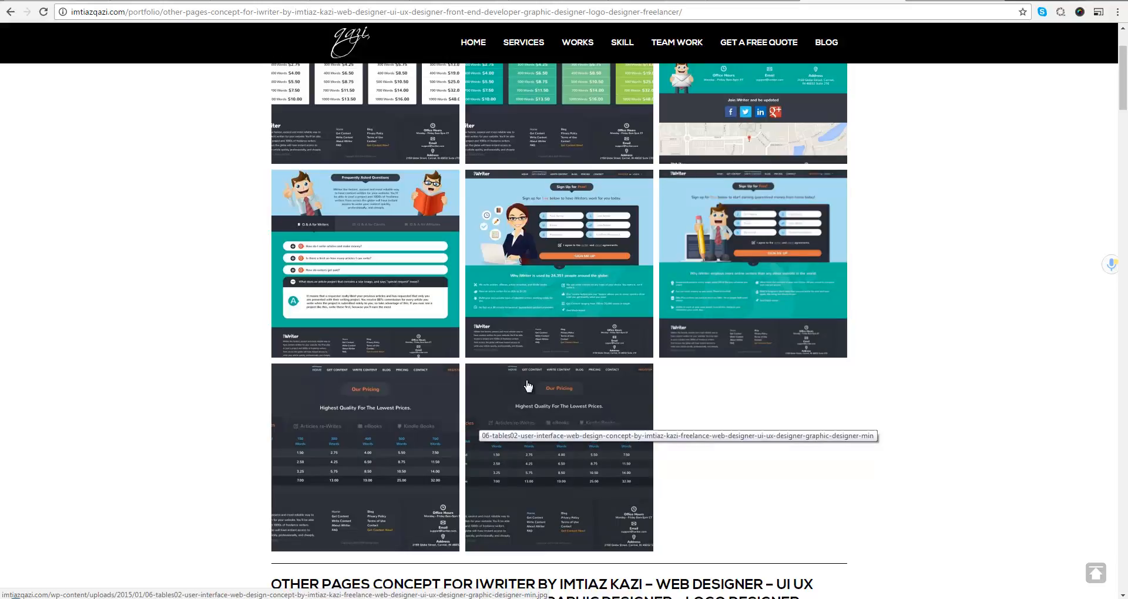
pyautogui.scroll(2, 588, 359)
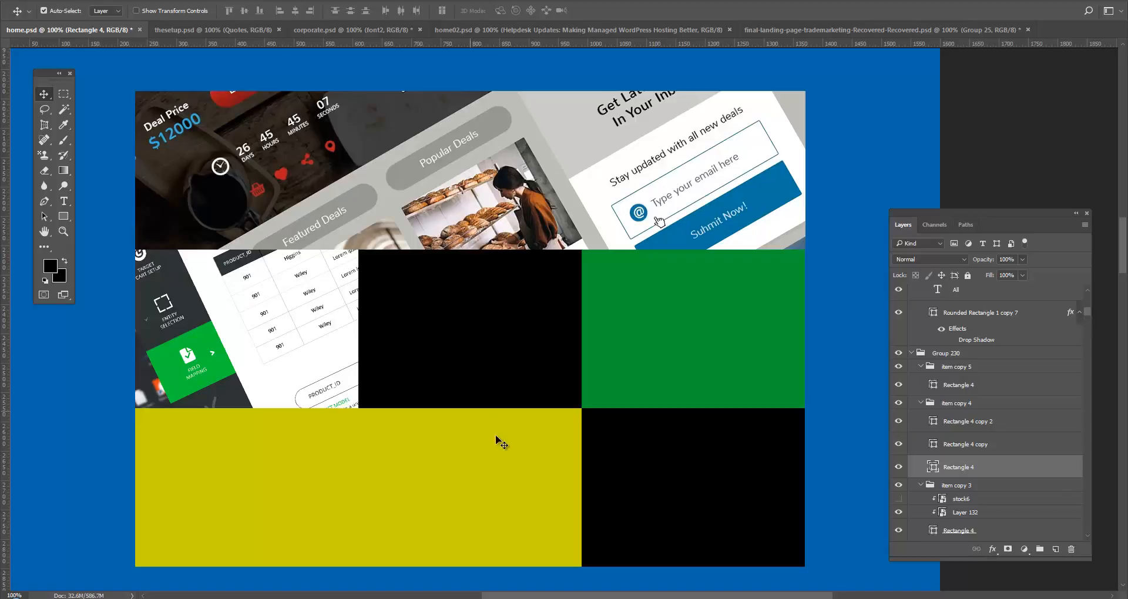
# - Preview the coloured and white versions of the iWriter pricing page mockup in the browser
pyautogui.hotkey('alt', 'Tab')
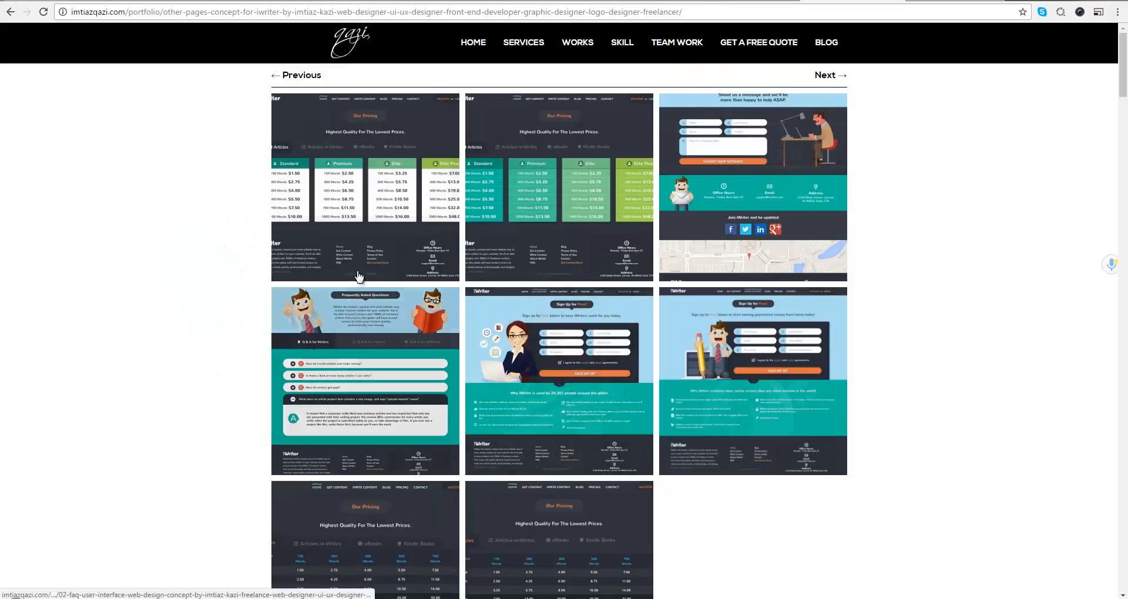
pyautogui.click(548, 199)
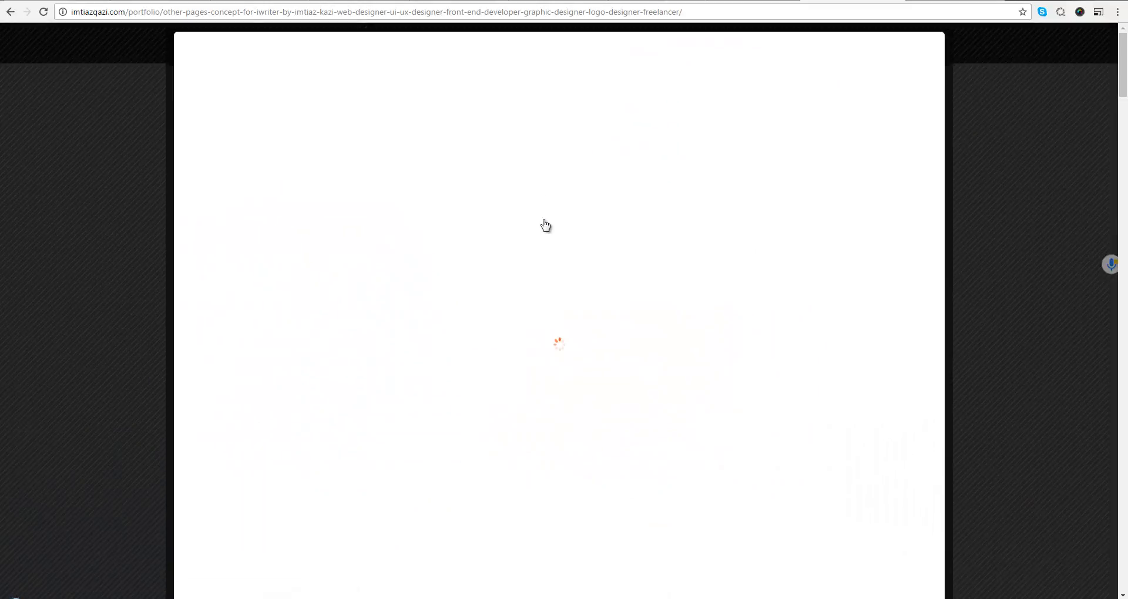
pyautogui.click(454, 319)
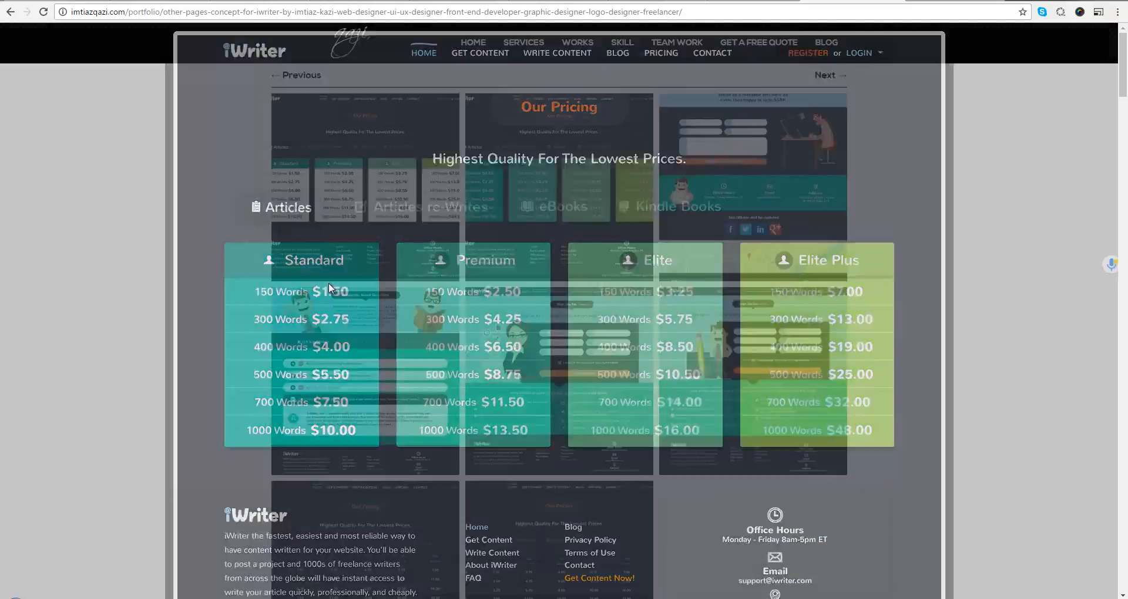
pyautogui.click(340, 223)
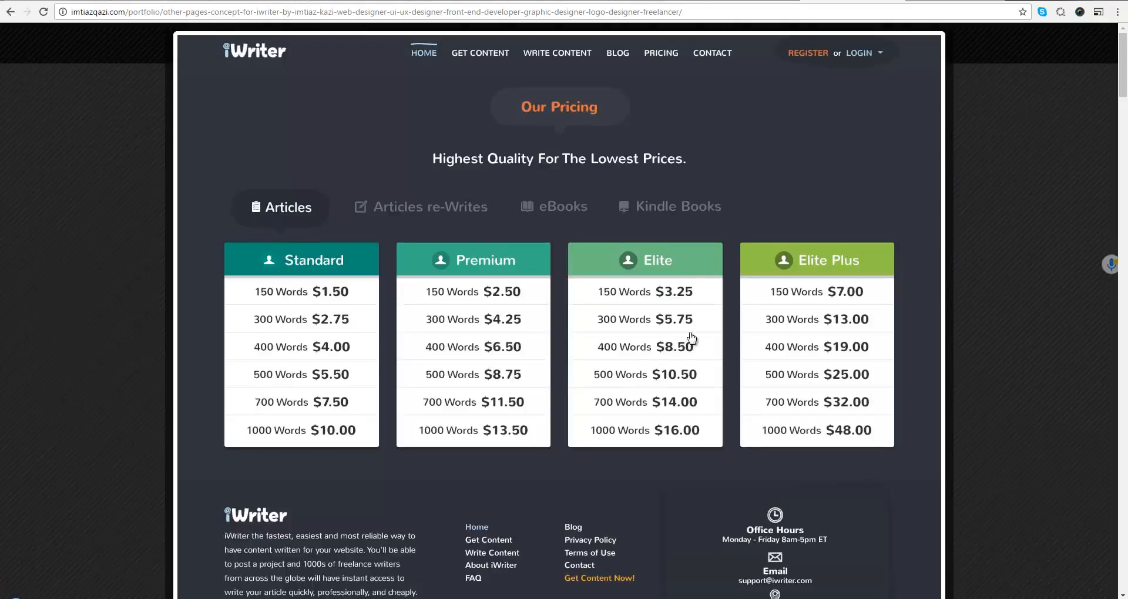
pyautogui.click(748, 410)
# - Open the iWriter sign-up mockup with the woman at the laptop, copy the image and switch back to Photoshop
pyautogui.click(557, 389)
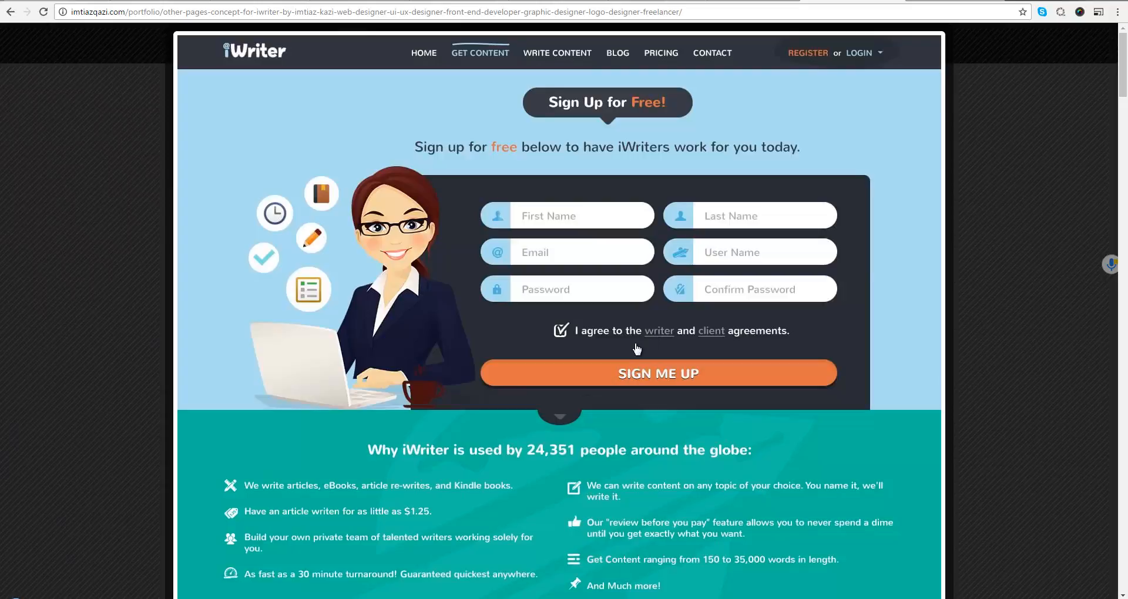
pyautogui.rightClick(570, 295)
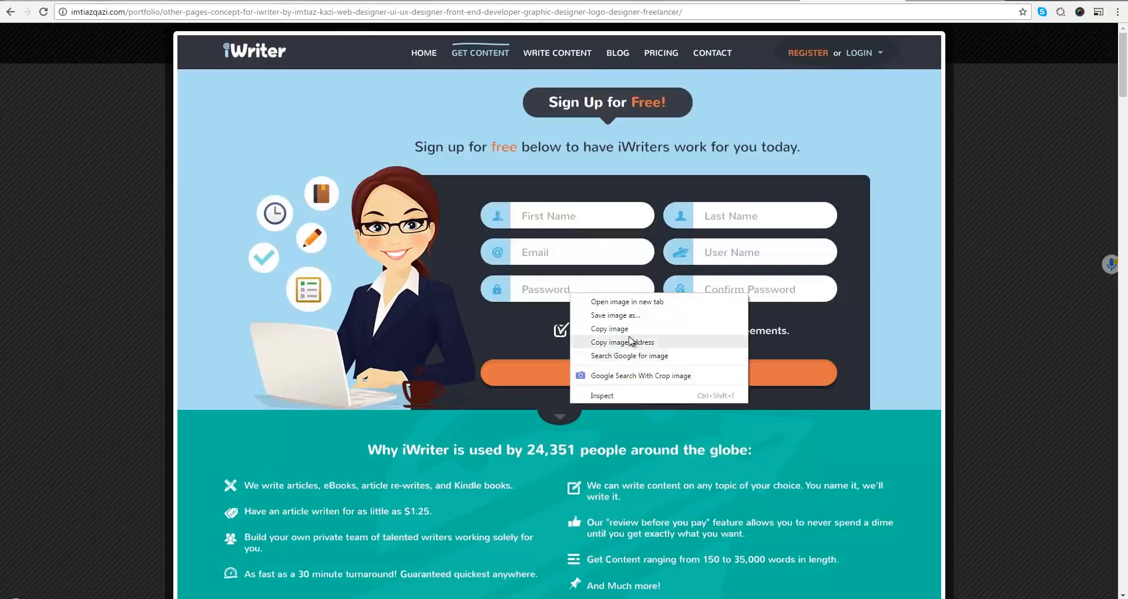
pyautogui.click(652, 326)
pyautogui.hotkey('alt', 'Tab')
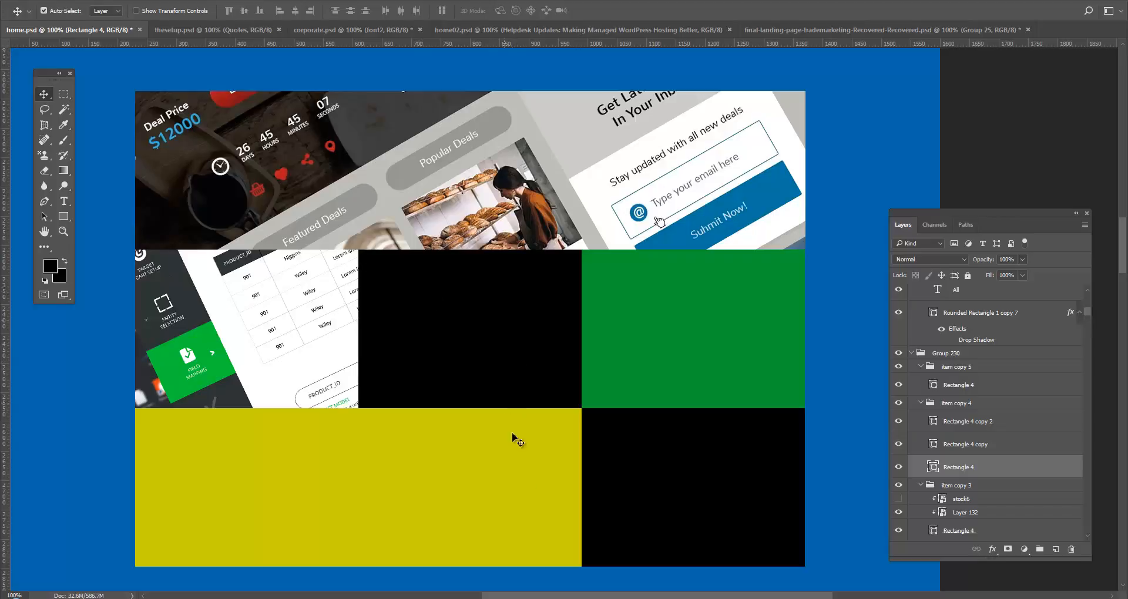
# - Paste the iWriter sign-up mockup above the second row's black tile, convert it to a smart object and clip it to the tile
pyautogui.click(507, 369)
pyautogui.click(618, 392)
pyautogui.hotkey('ctrl', 'v')
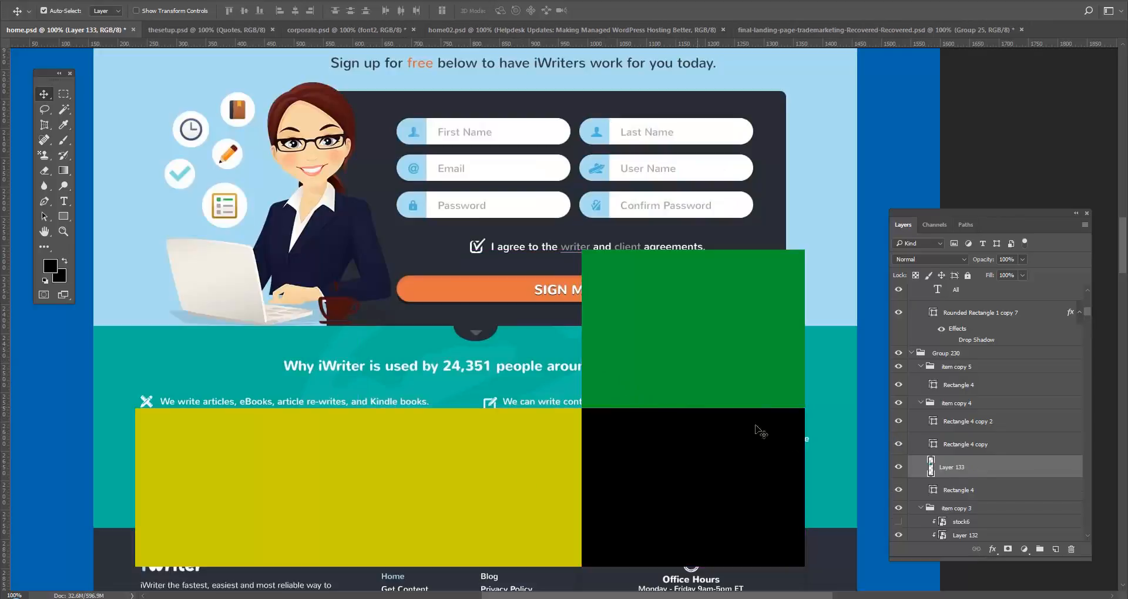
pyautogui.rightClick(948, 469)
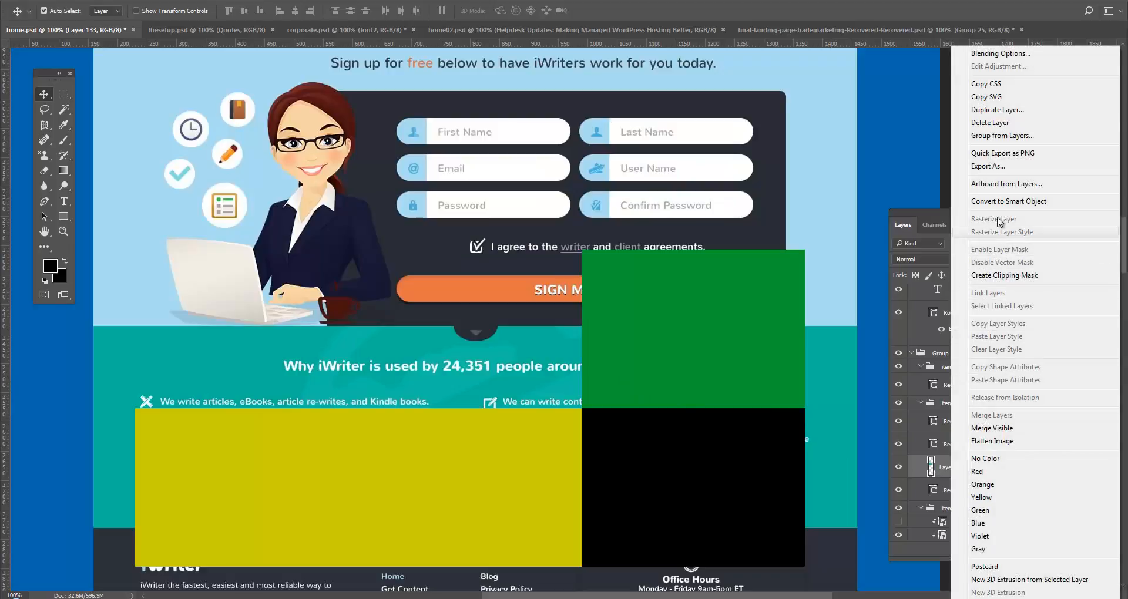
pyautogui.click(1008, 202)
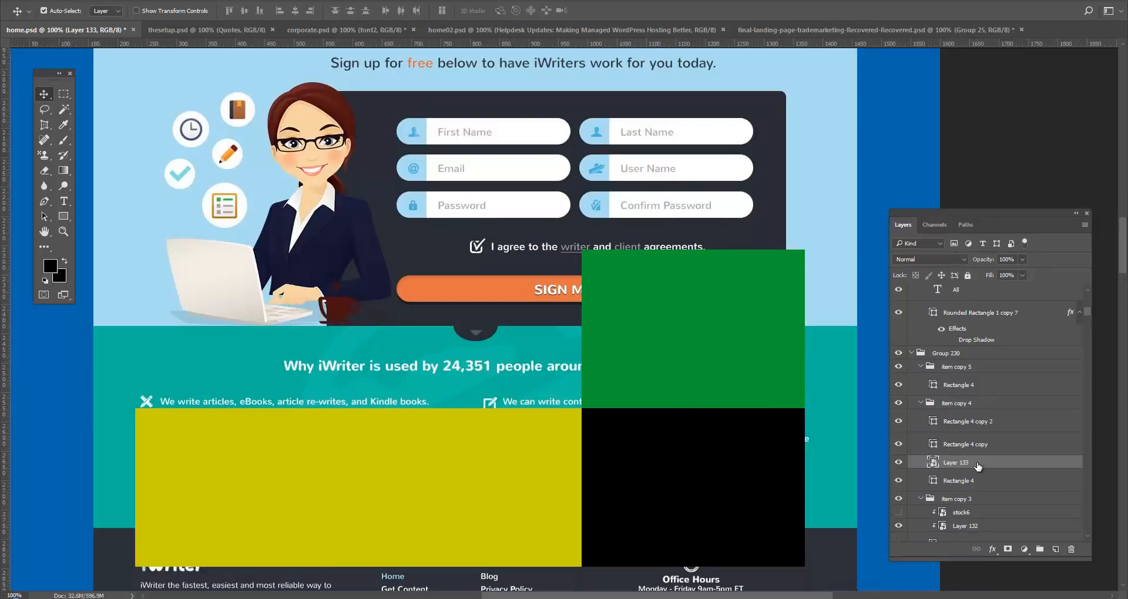
pyautogui.rightClick(977, 466)
pyautogui.click(849, 307)
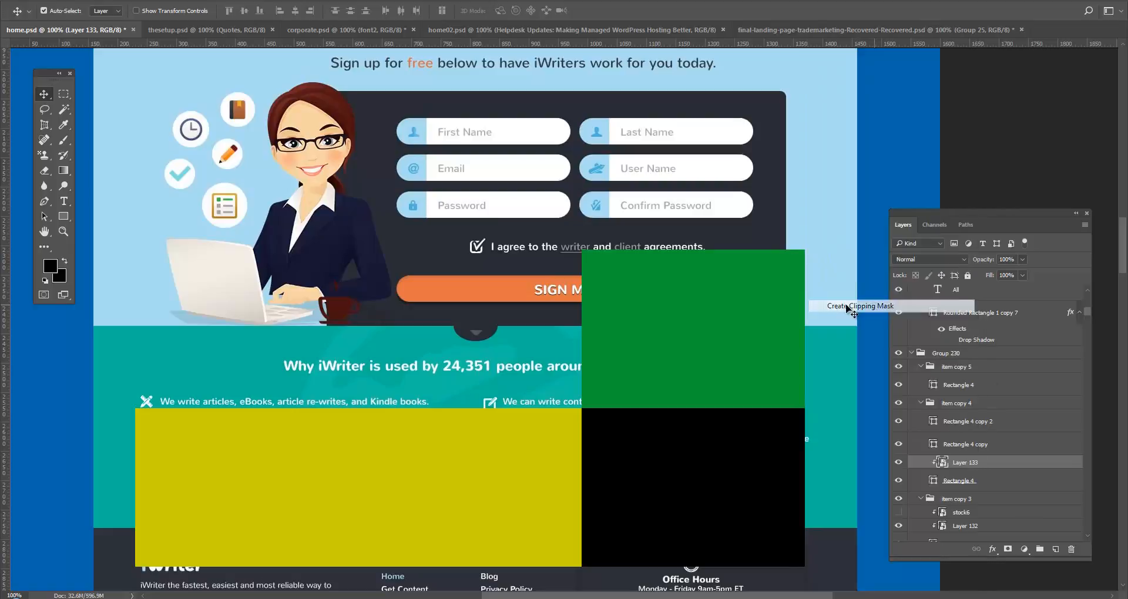
# - Rotate the clipped iWriter mockup to -30°, scale it down so the woman and sign-up form fit the tile, and save the document
pyautogui.hotkey('ctrl', 't')
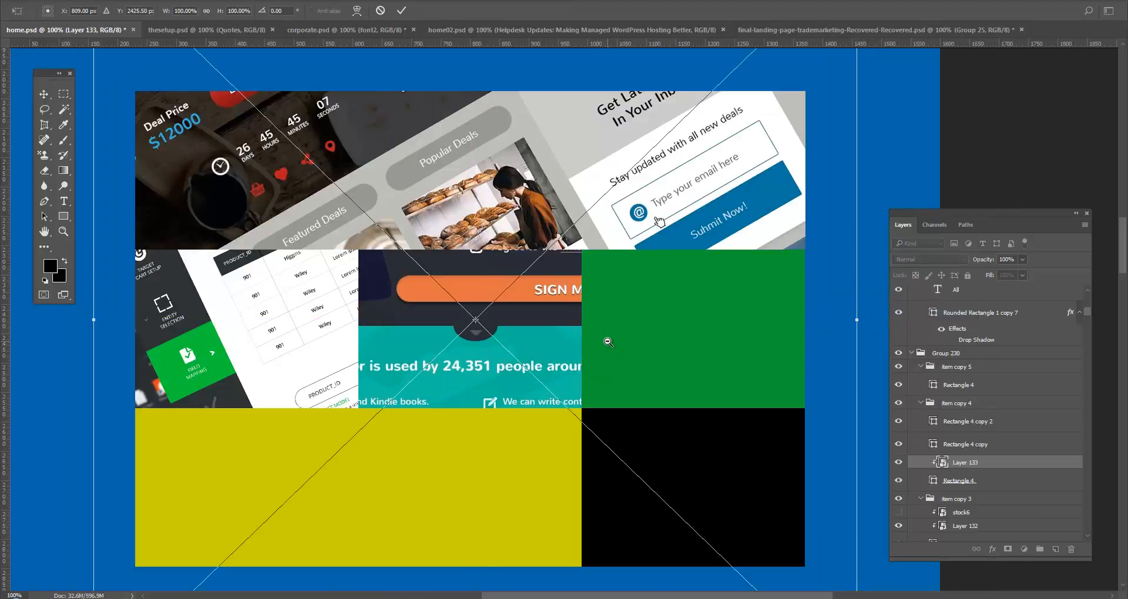
pyautogui.keyDown('alt'); pyautogui.click(608, 342); pyautogui.keyUp('alt')
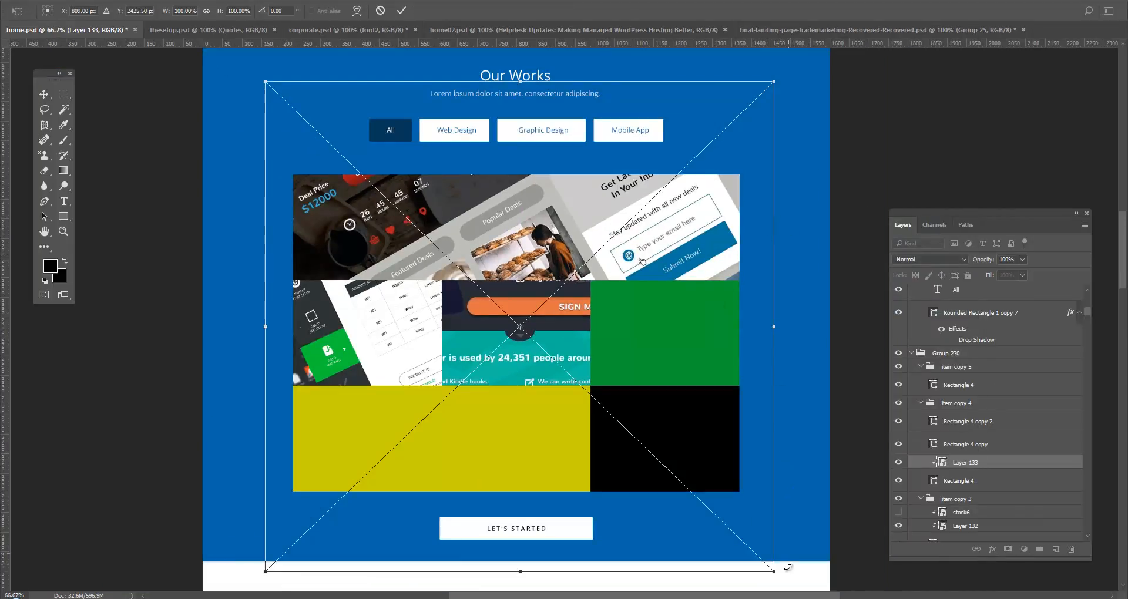
pyautogui.moveTo(814, 506); pyautogui.dragTo(844, 362)
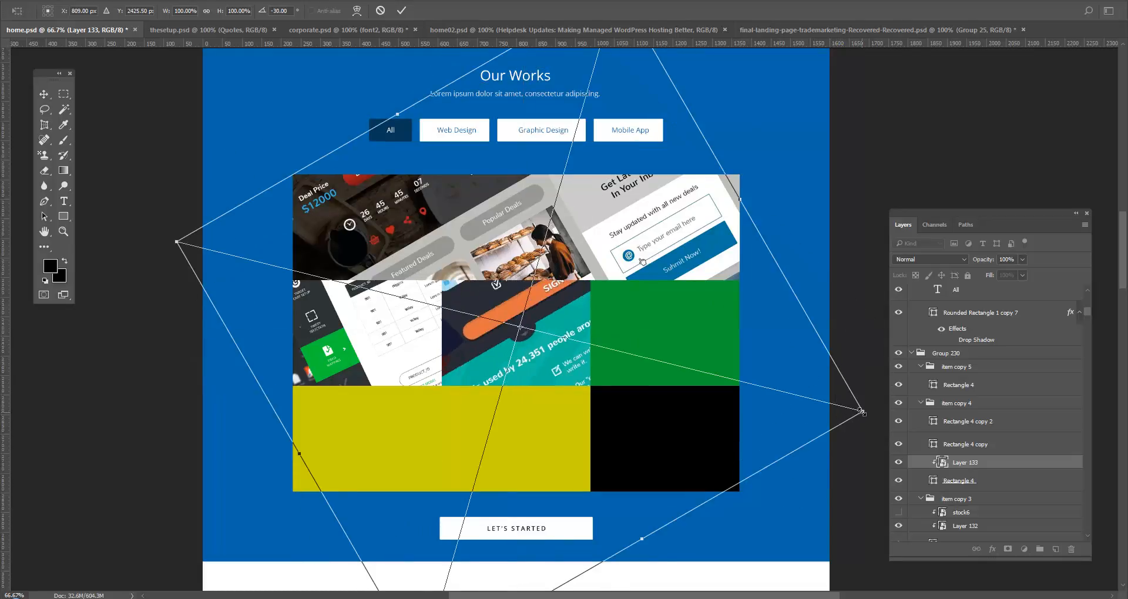
pyautogui.moveTo(861, 411); pyautogui.dragTo(714, 301)
pyautogui.moveTo(567, 327)
pyautogui.mouseDown()
pyautogui.moveTo(620, 331)
pyautogui.moveTo(575, 341)
pyautogui.mouseUp()
pyautogui.press('Return')
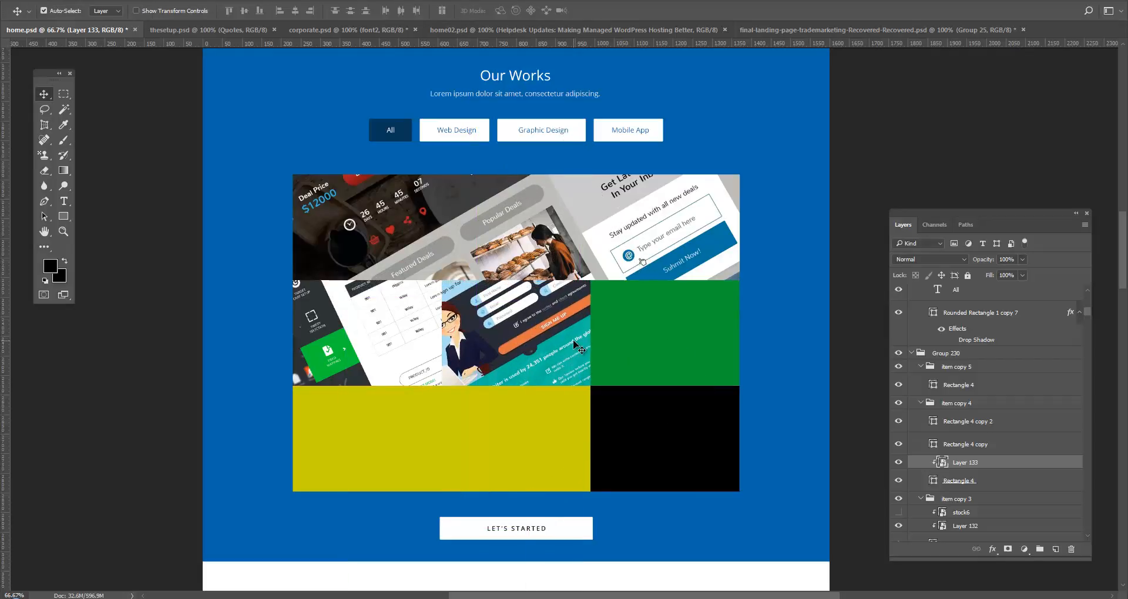
pyautogui.hotkey('ctrl', 's')
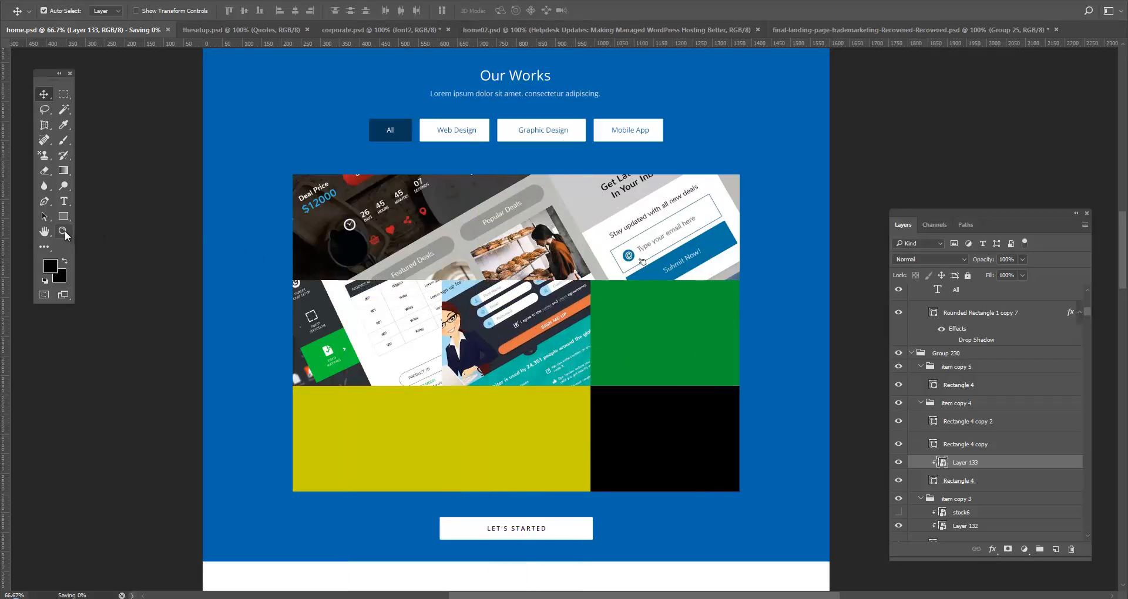
# - Review the filled Our Works tiles at 100% zoom and select the second row's green tile
pyautogui.doubleClick(64, 230)
pyautogui.press('v')
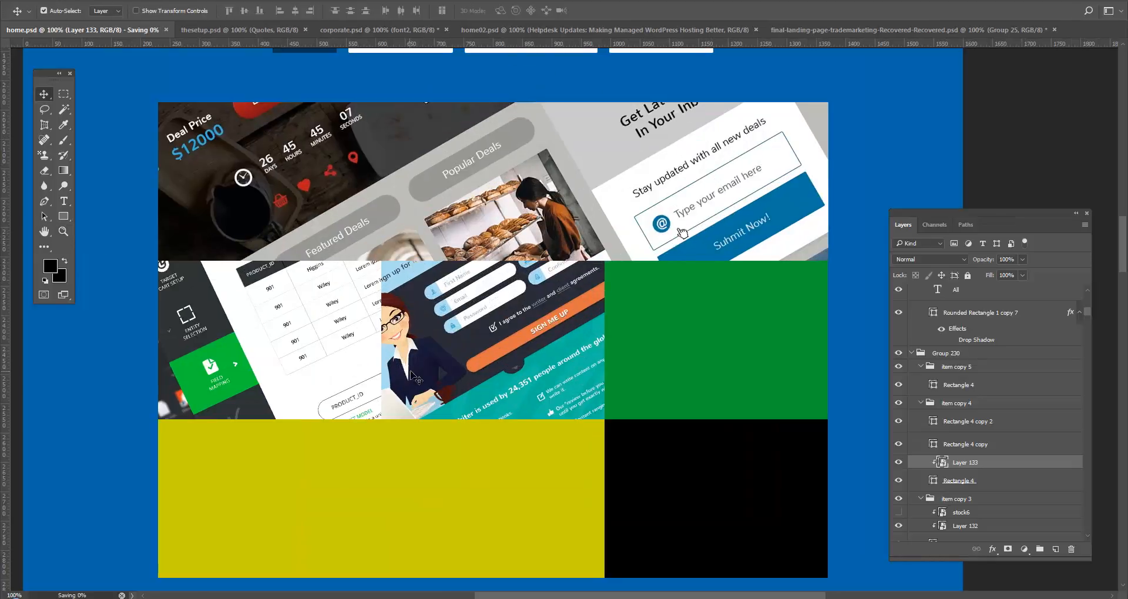
pyautogui.scroll(-2, 549, 411)
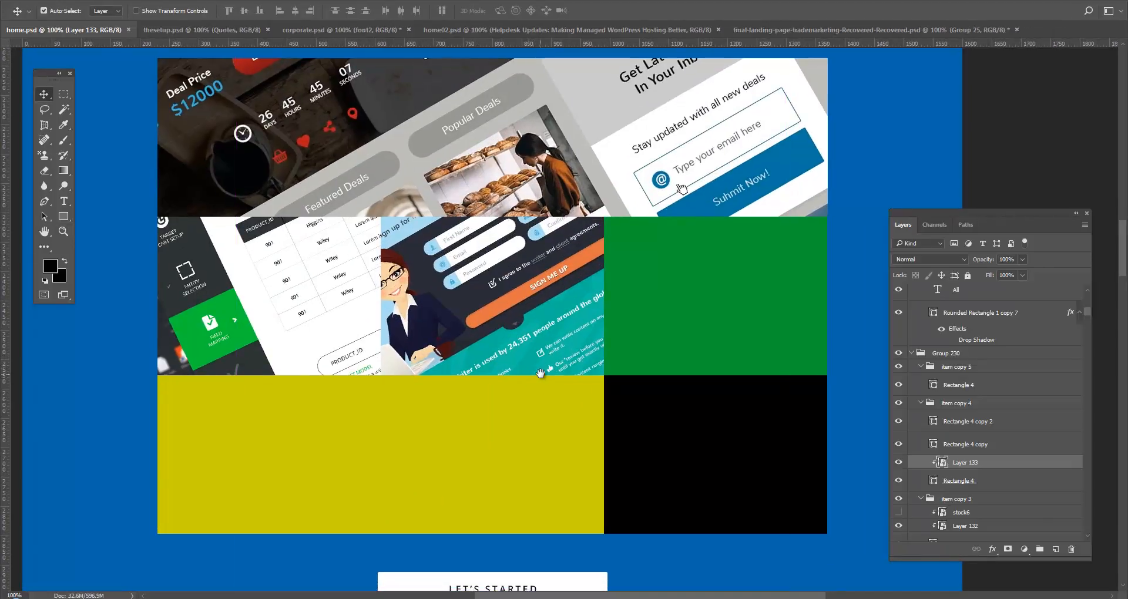
pyautogui.moveTo(534, 376); pyautogui.dragTo(489, 379)
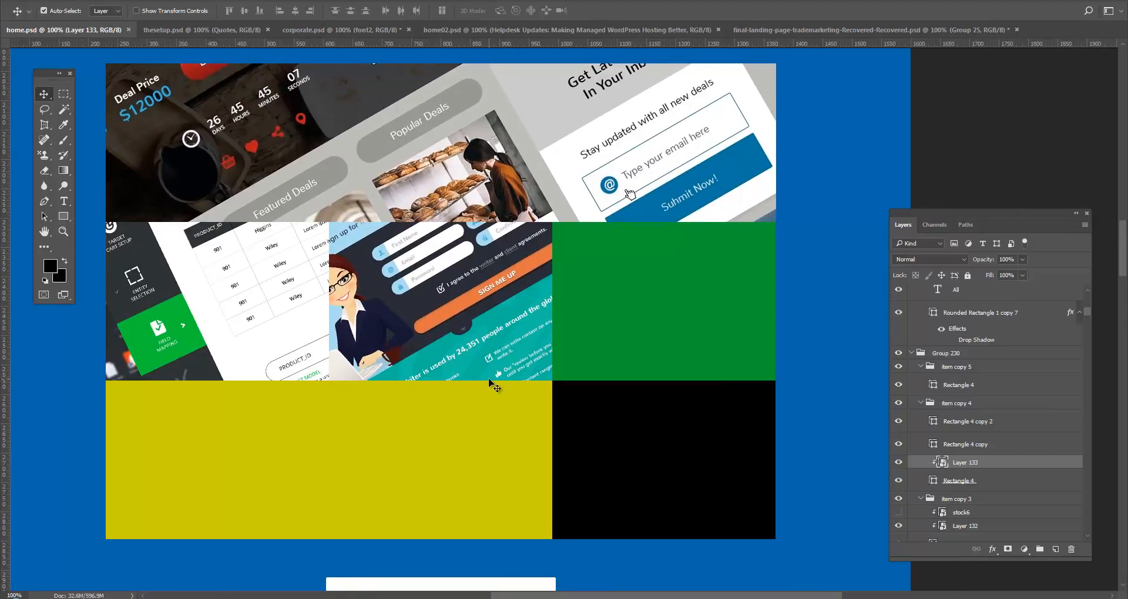
pyautogui.click(278, 304)
pyautogui.click(433, 321)
pyautogui.click(640, 320)
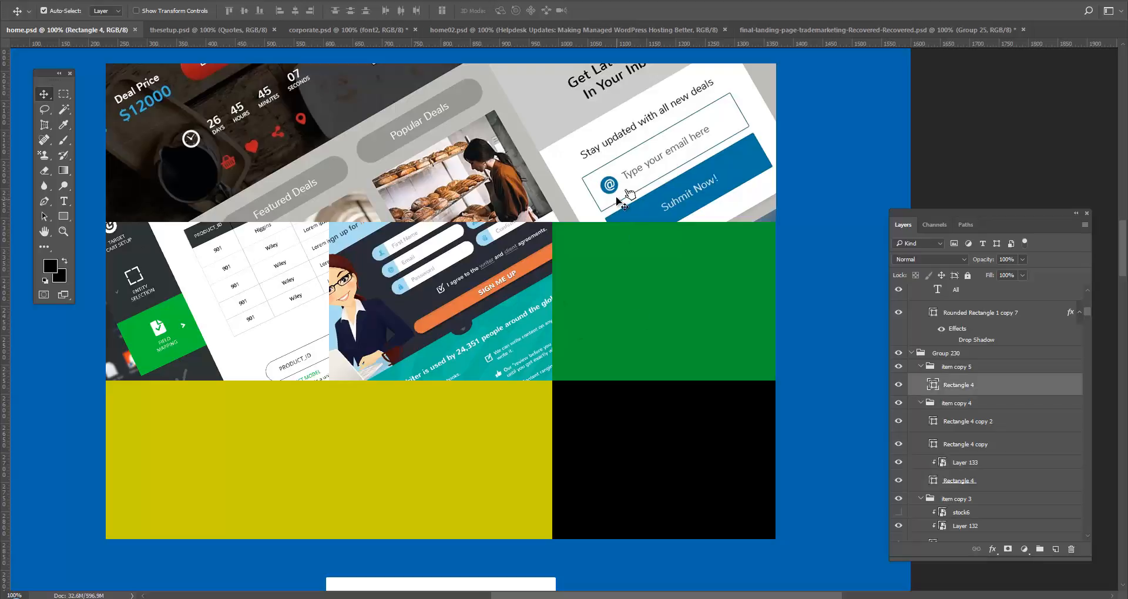
pyautogui.click(592, 323)
pyautogui.click(589, 329)
pyautogui.moveTo(514, 316); pyautogui.dragTo(512, 358)
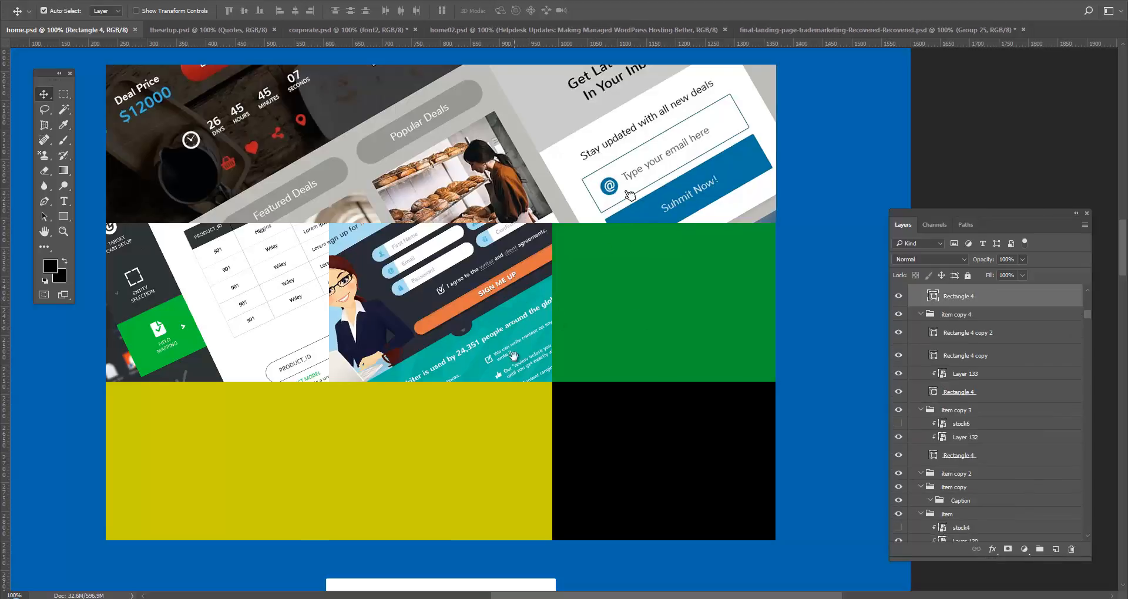
pyautogui.moveTo(498, 302); pyautogui.dragTo(515, 363)
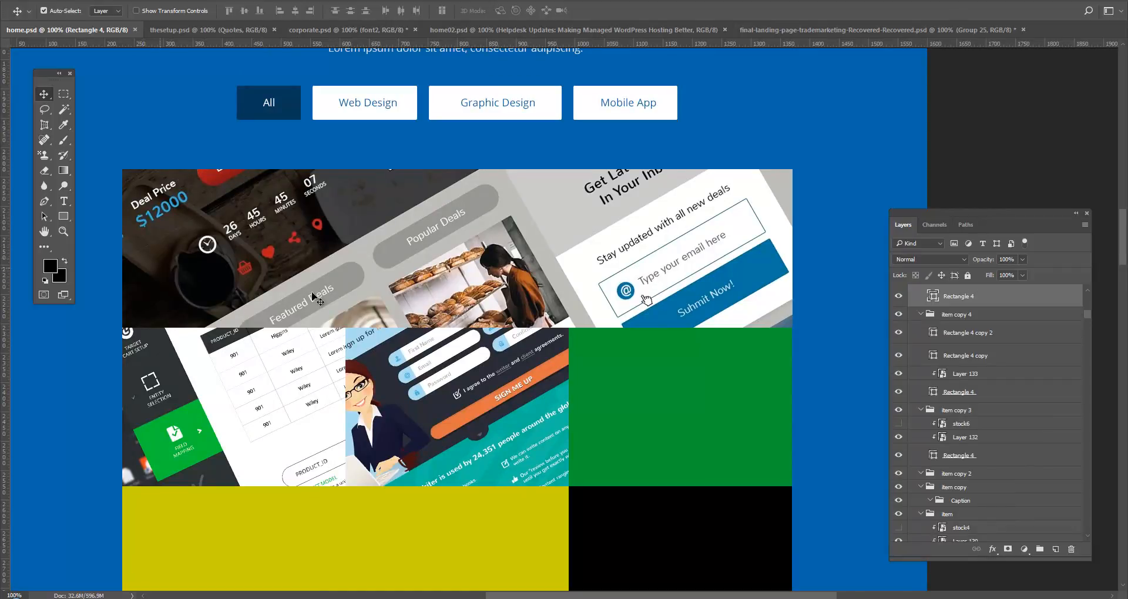
pyautogui.moveTo(567, 407); pyautogui.dragTo(570, 317)
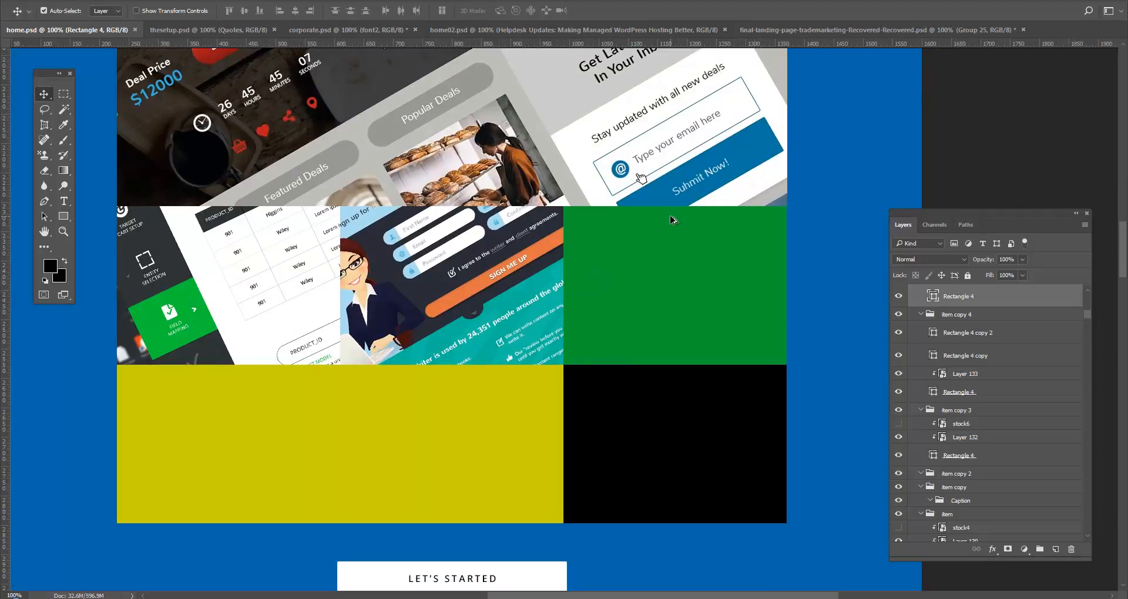
# - Switch to the browser, return to the portfolio's works gallery and open the full mockup of the Warrington web design concept
pyautogui.hotkey('alt', 'Tab')
pyautogui.click(711, 215)
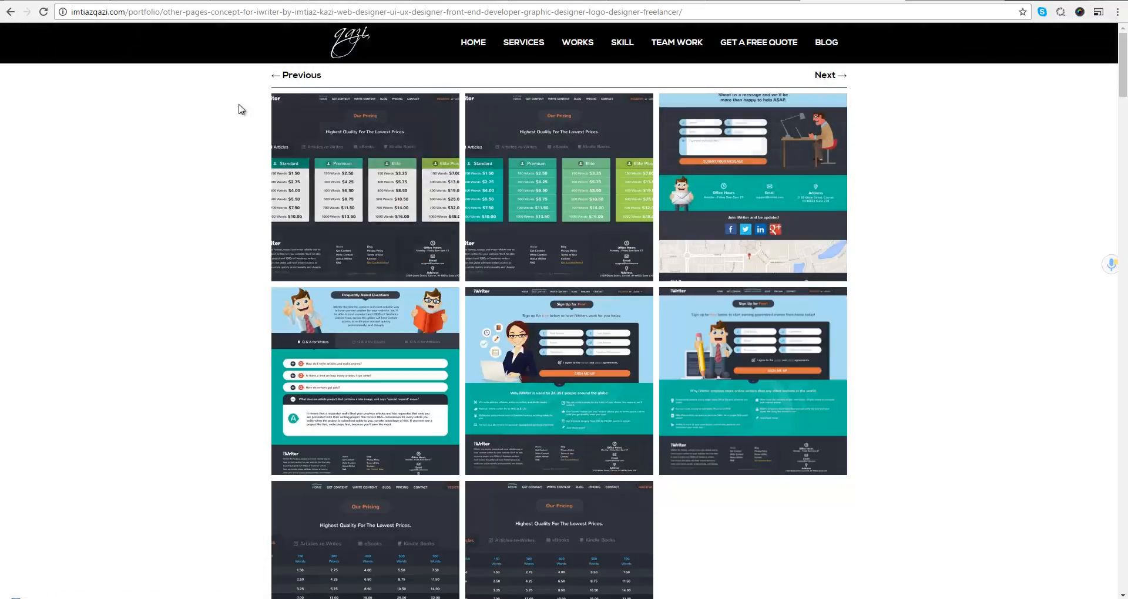
pyautogui.click(10, 12)
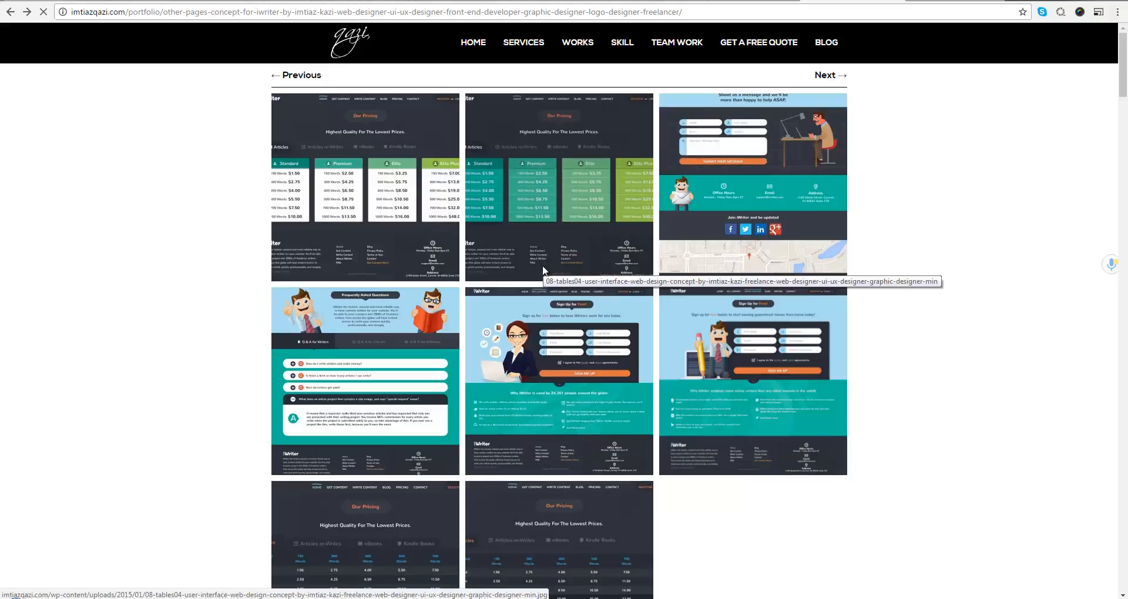
pyautogui.scroll(-2, 567, 329)
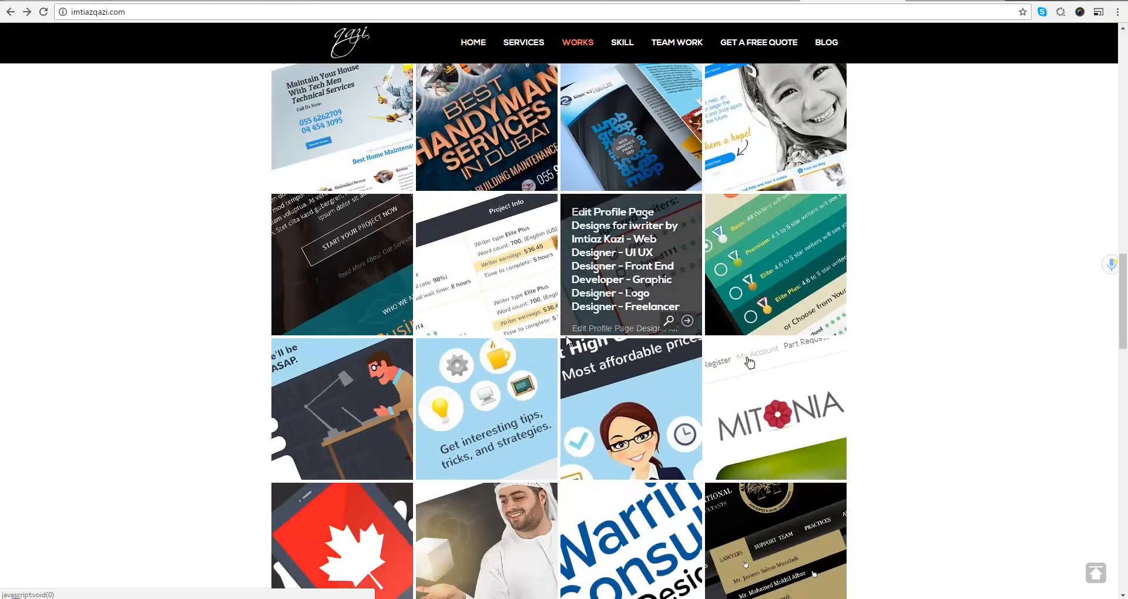
pyautogui.scroll(-4, 567, 340)
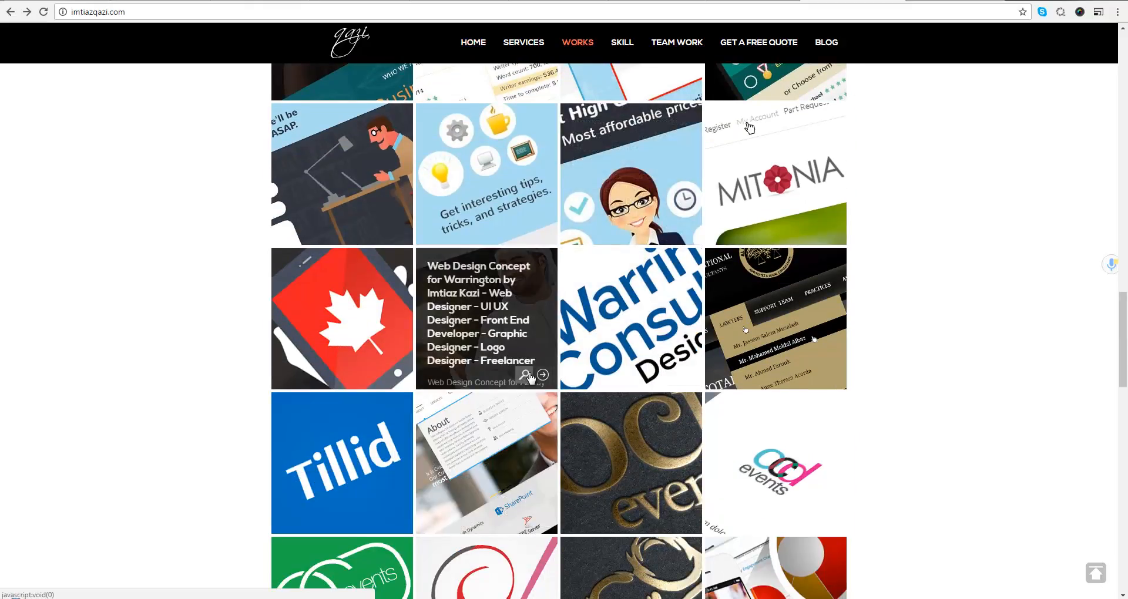
pyautogui.click(525, 379)
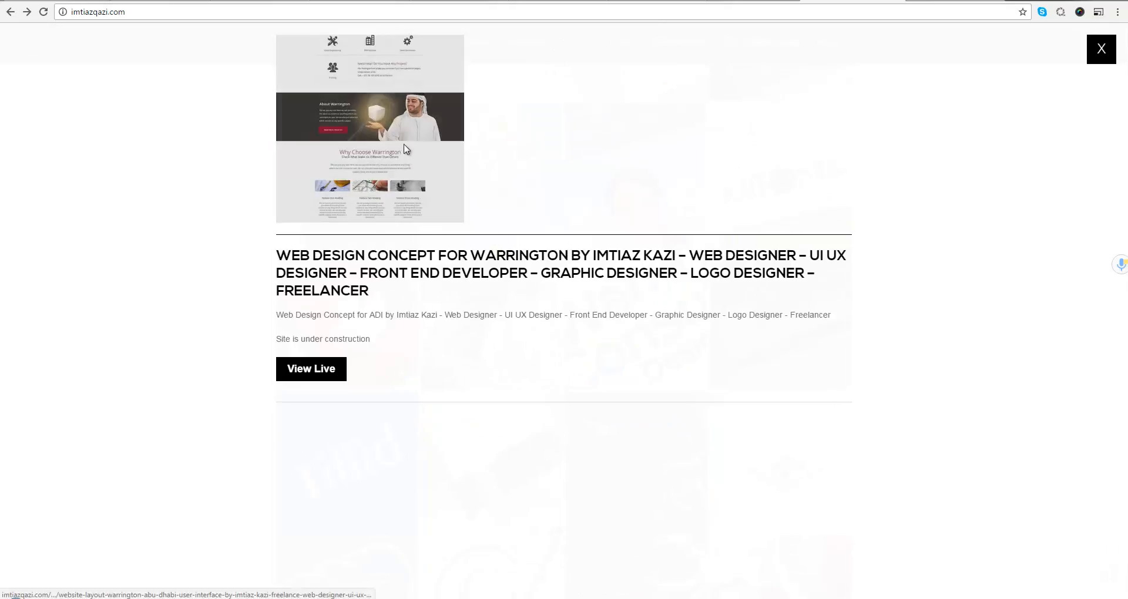
pyautogui.click(406, 161)
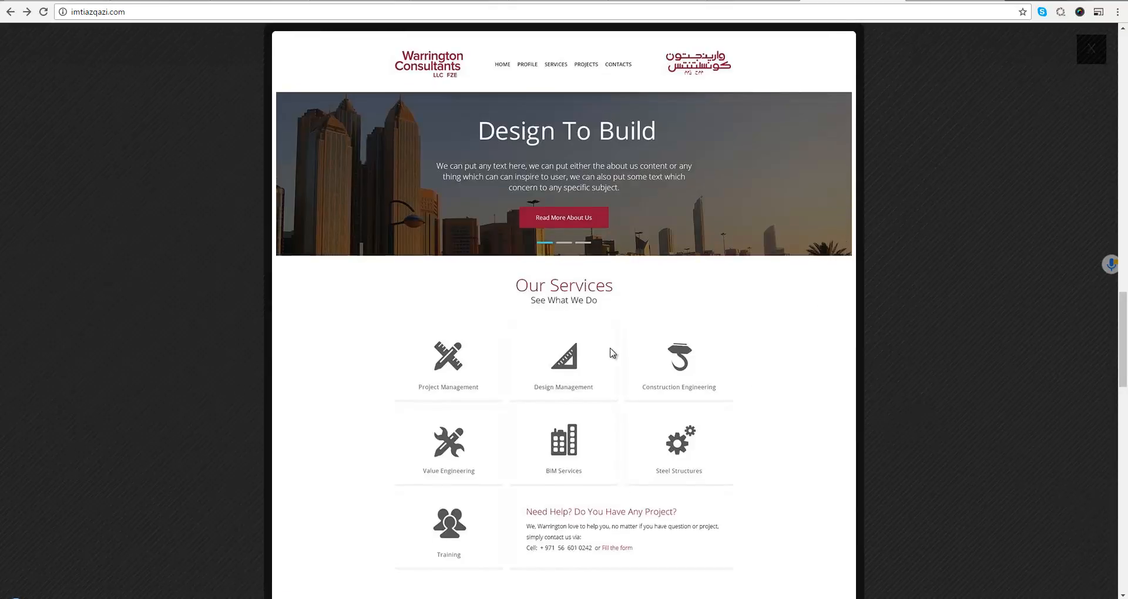
# - Look through the Warrington mockup, copy the image and switch back to Photoshop
pyautogui.scroll(-3, 610, 353)
pyautogui.scroll(-5, 610, 352)
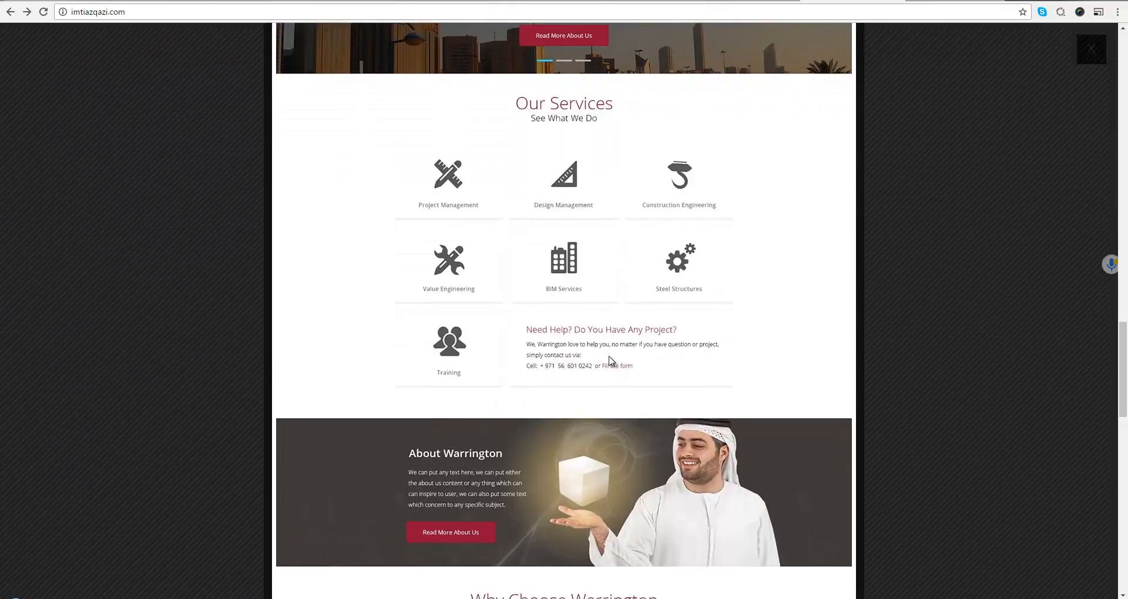
pyautogui.scroll(-6, 608, 365)
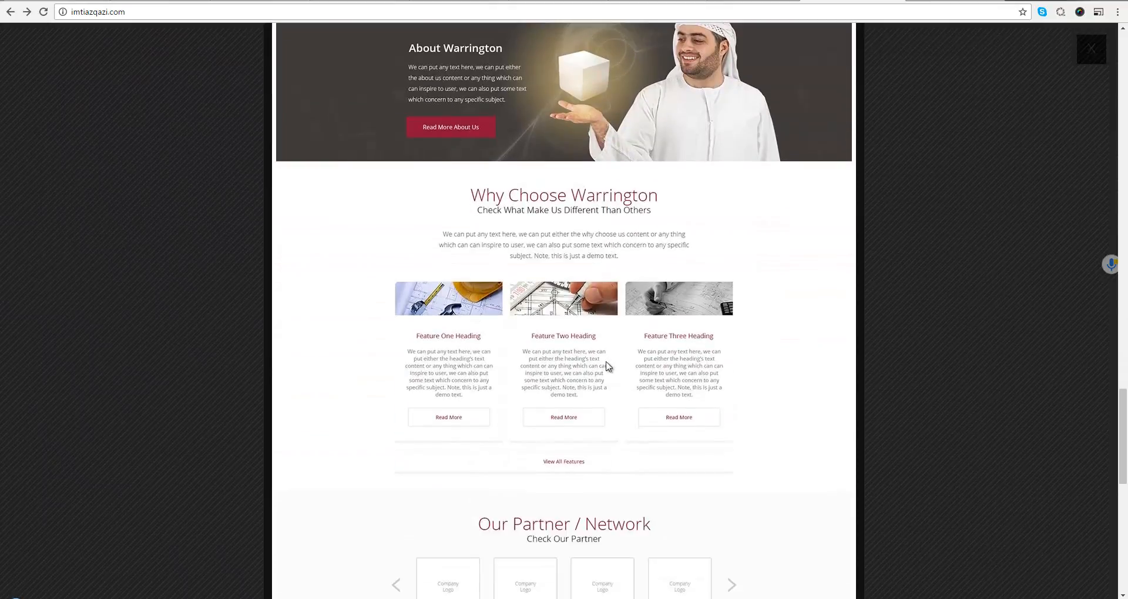
pyautogui.scroll(12, 607, 369)
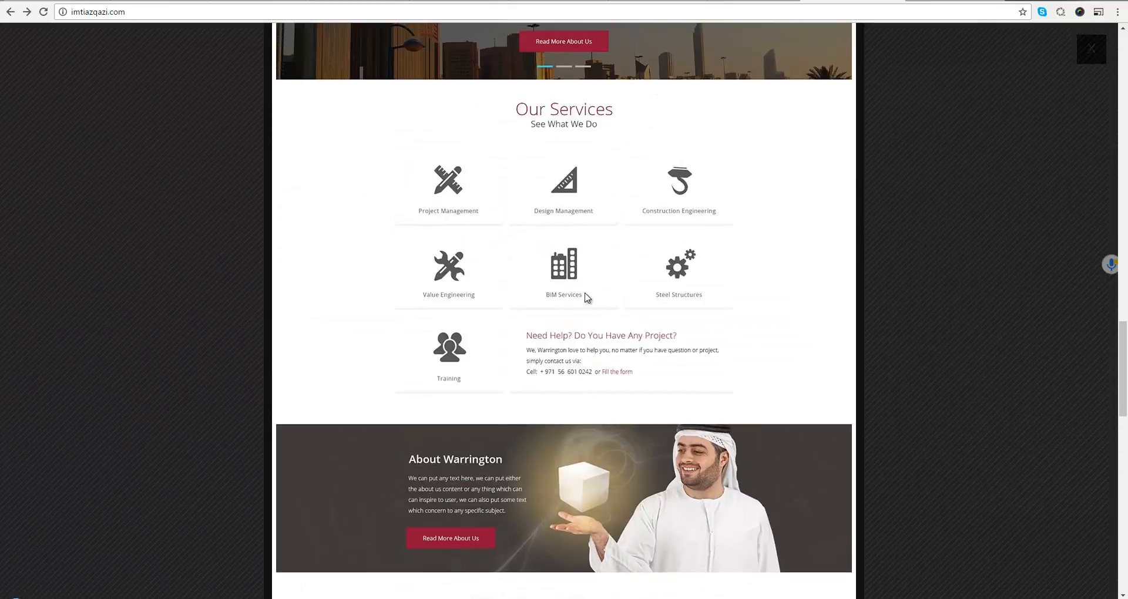
pyautogui.rightClick(586, 297)
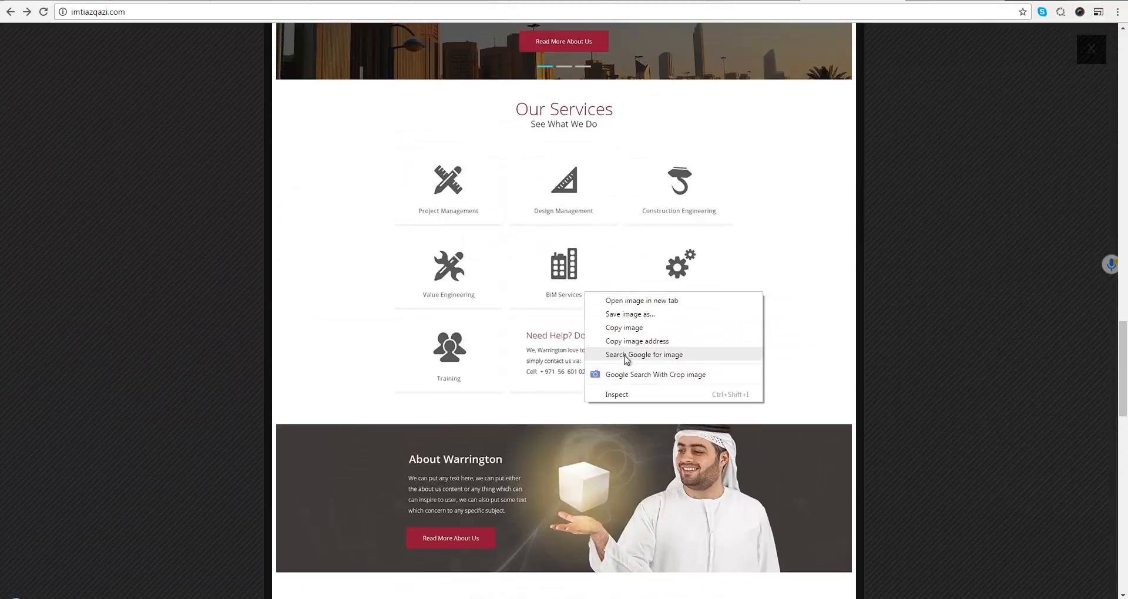
pyautogui.click(627, 332)
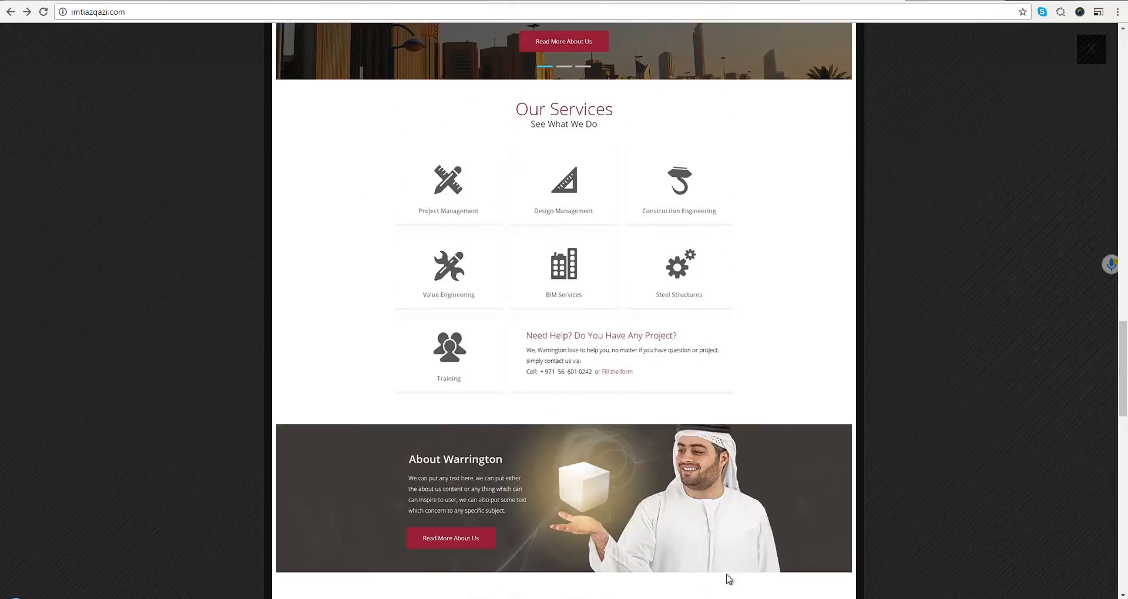
pyautogui.hotkey('alt', 'Tab')
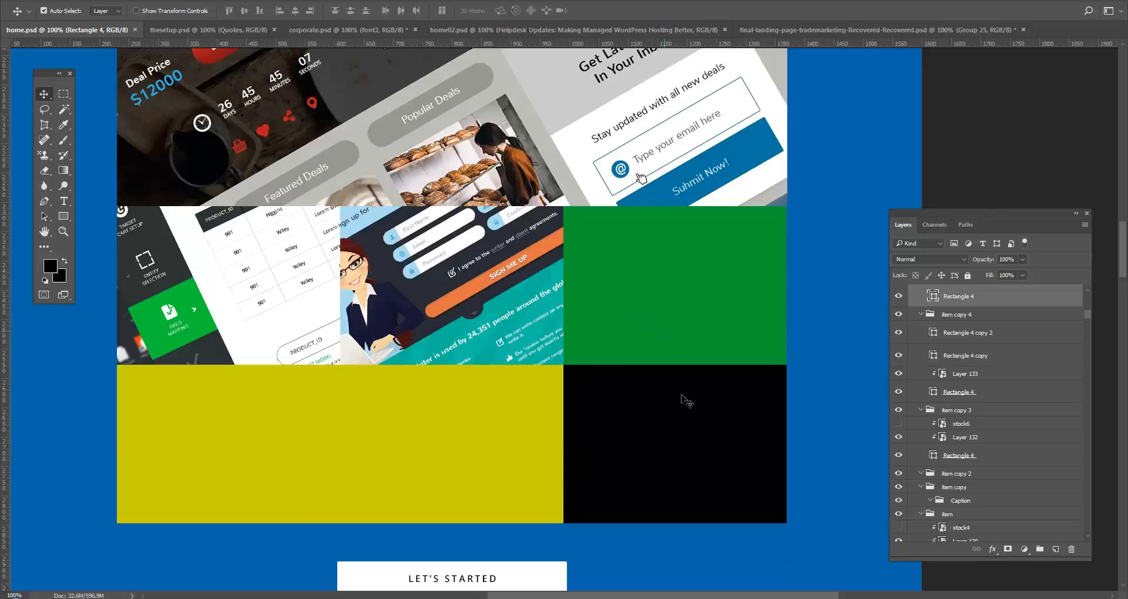
# - Paste the Warrington mockup above the second row's green tile and convert it to a smart object
pyautogui.click(687, 455)
pyautogui.click(670, 321)
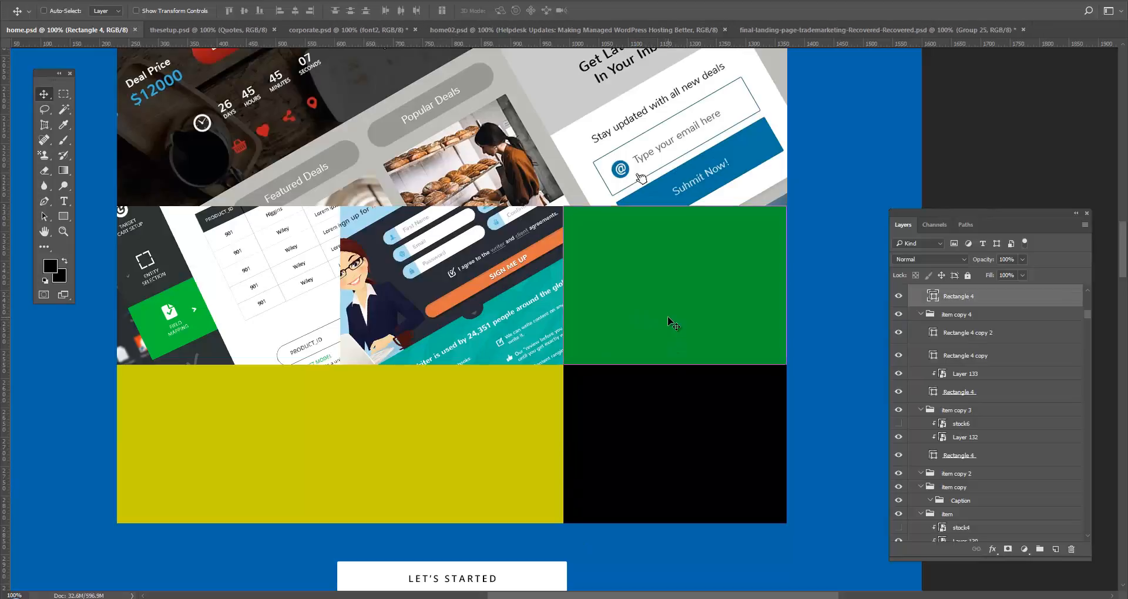
pyautogui.hotkey('ctrl', 'v')
pyautogui.rightClick(976, 304)
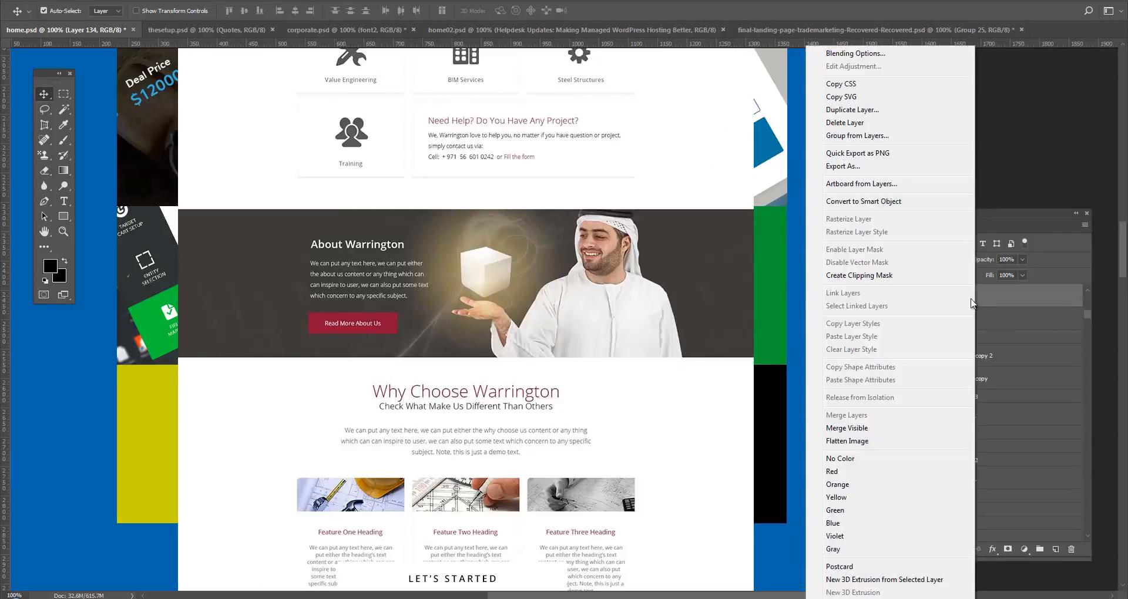
pyautogui.click(887, 201)
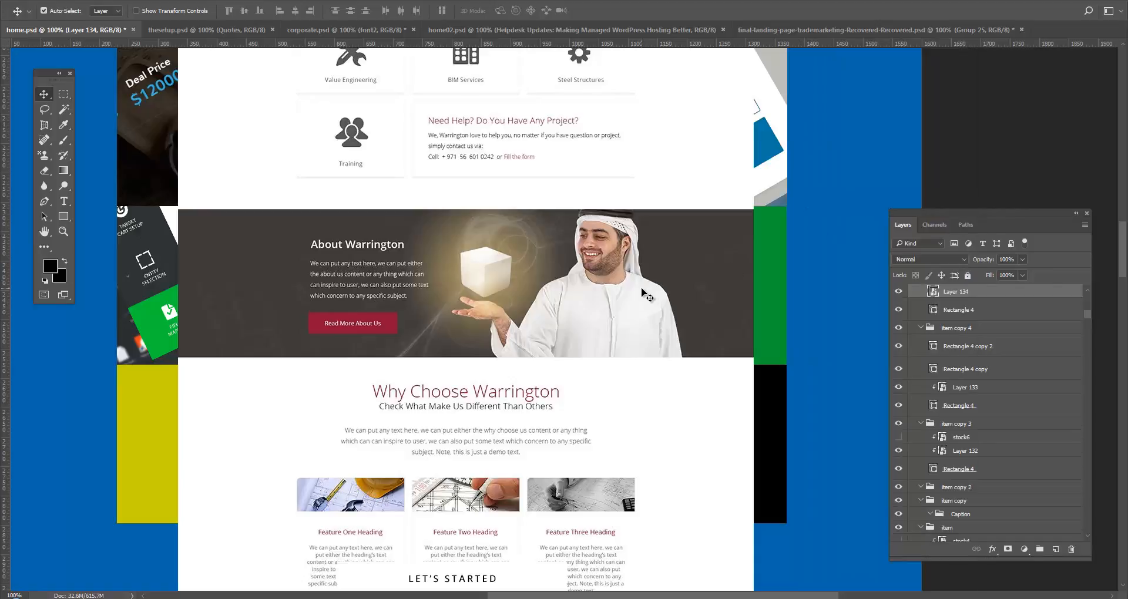
# - Rotate the Warrington mockup to -30° and shift its About Warrington banner toward the green tile
pyautogui.hotkey('ctrl', 't')
pyautogui.moveTo(650, 287); pyautogui.dragTo(702, 292)
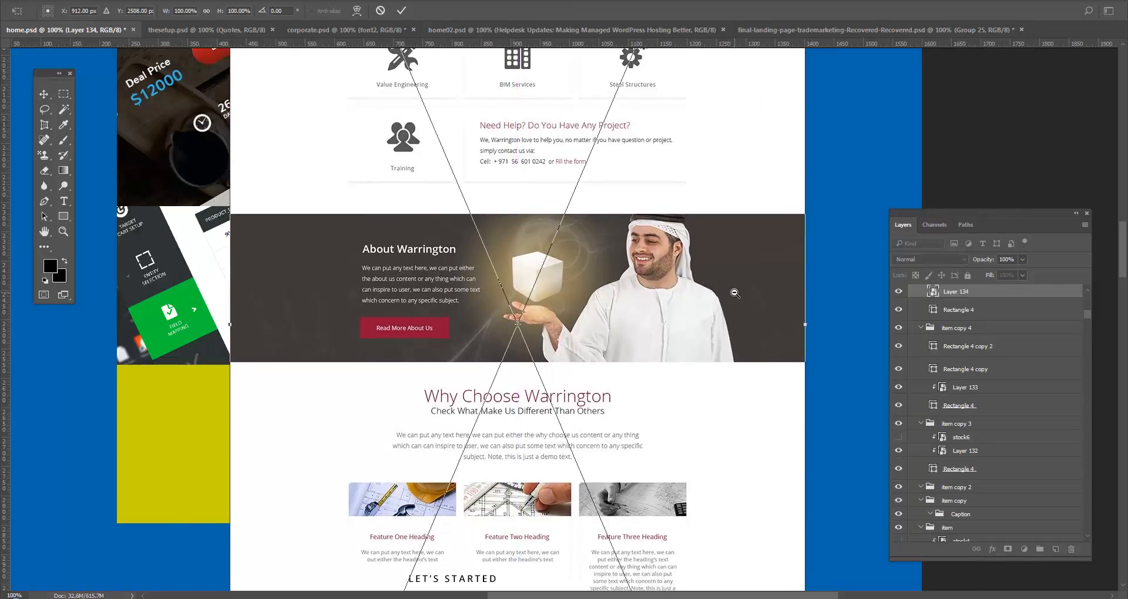
pyautogui.scroll(-1, 734, 291)
pyautogui.moveTo(819, 258); pyautogui.dragTo(782, 186)
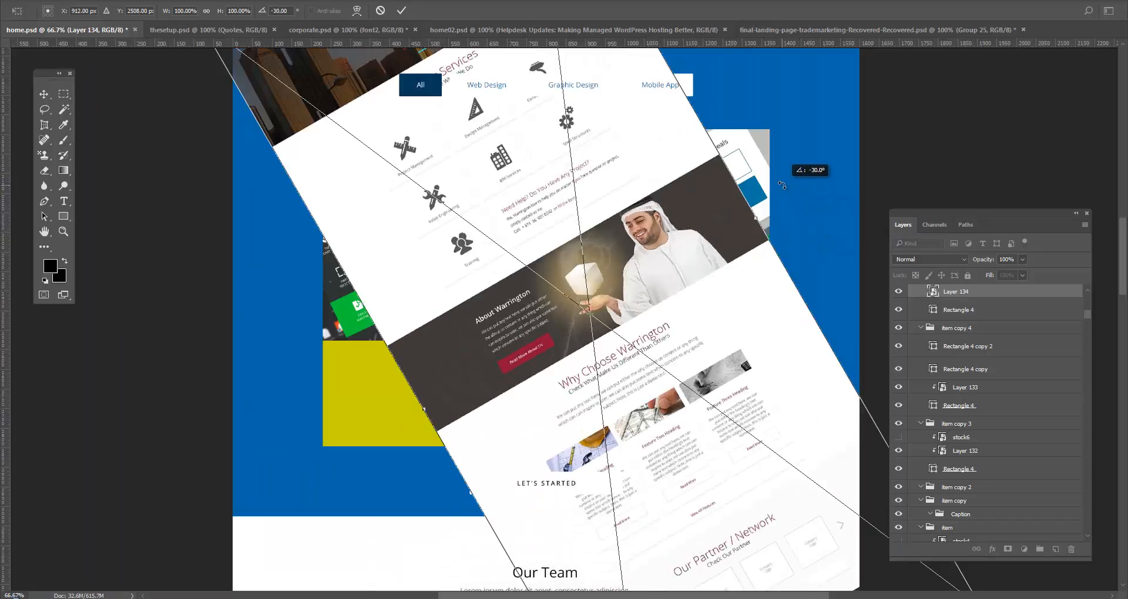
pyautogui.press('Return')
pyautogui.moveTo(690, 299); pyautogui.dragTo(730, 329)
# - Clip the Warrington mockup to the green tile and position it so the man and glowing cube fill the tile
pyautogui.rightClick(954, 293)
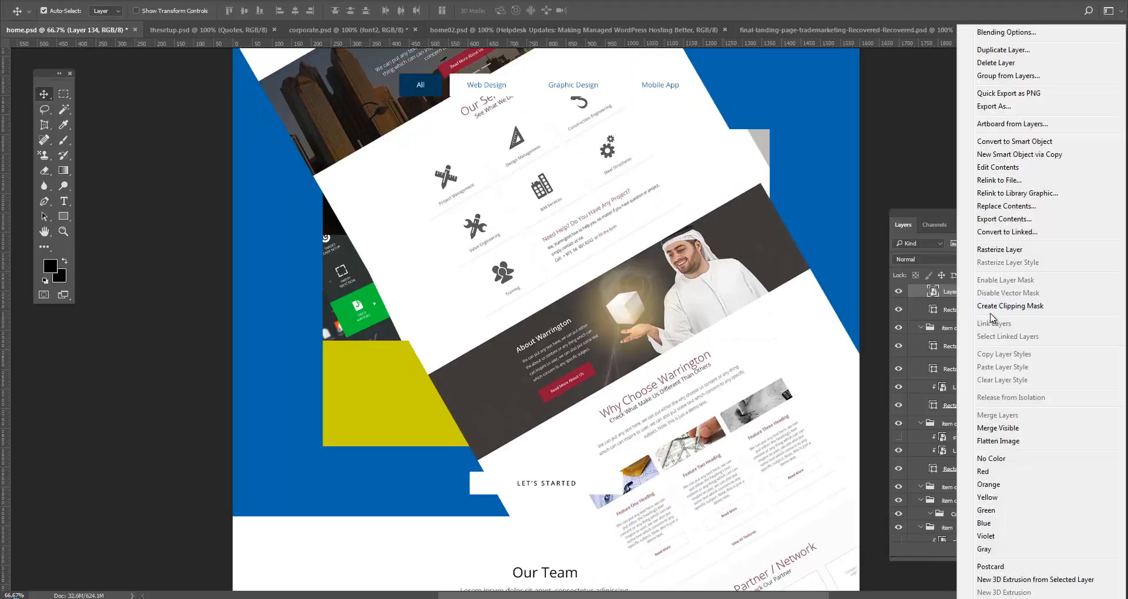
pyautogui.click(992, 311)
pyautogui.moveTo(696, 299); pyautogui.dragTo(737, 306)
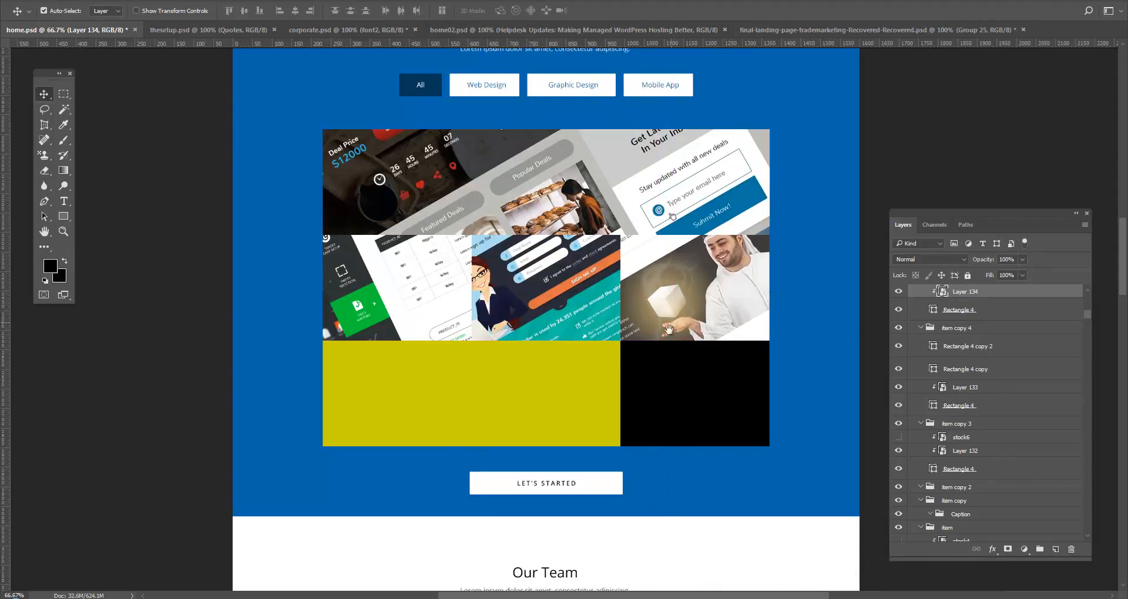
# - Check the bottom row's empty tiles, switch to the browser and close the Warrington project
pyautogui.scroll(1, 670, 326)
pyautogui.keyDown('ctrl'); pyautogui.click(595, 313); pyautogui.keyUp('ctrl')
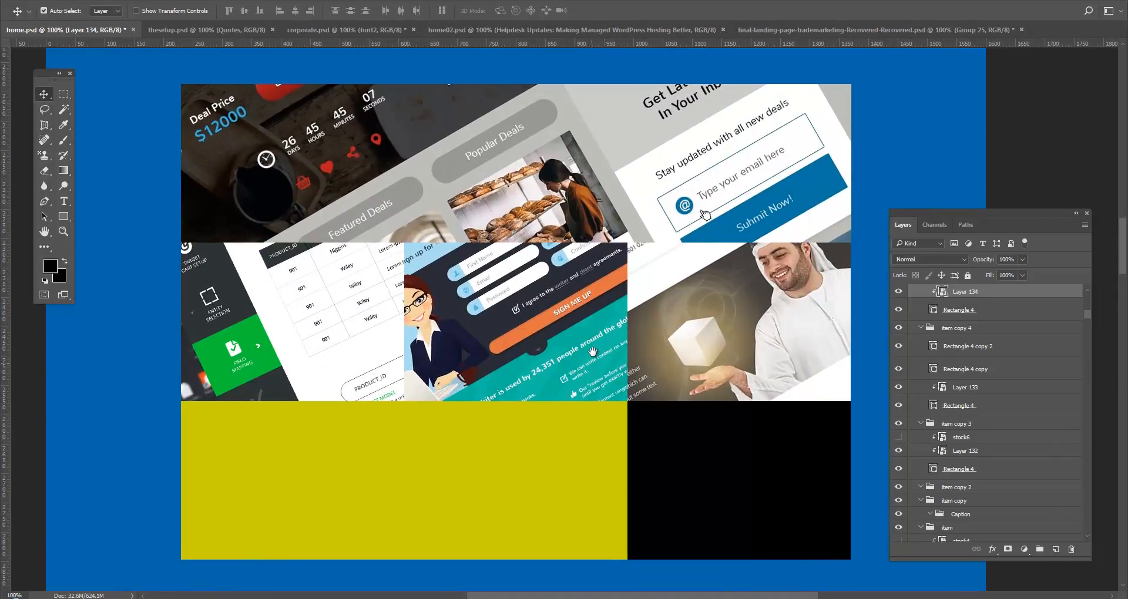
pyautogui.moveTo(591, 363); pyautogui.dragTo(594, 321)
pyautogui.moveTo(586, 389); pyautogui.dragTo(584, 375)
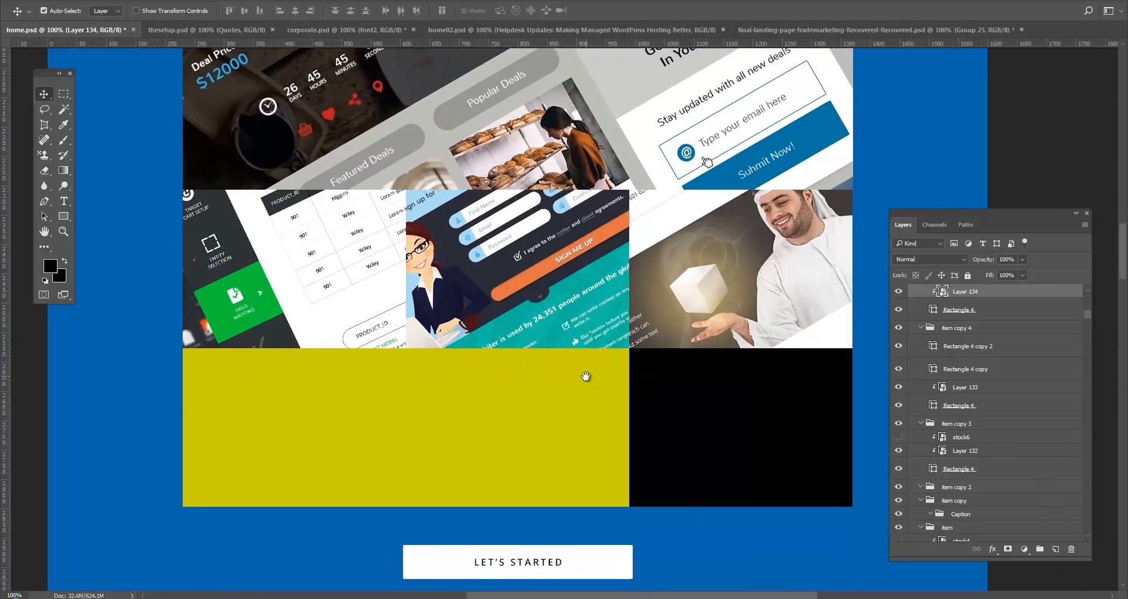
pyautogui.hotkey('alt', 'Tab')
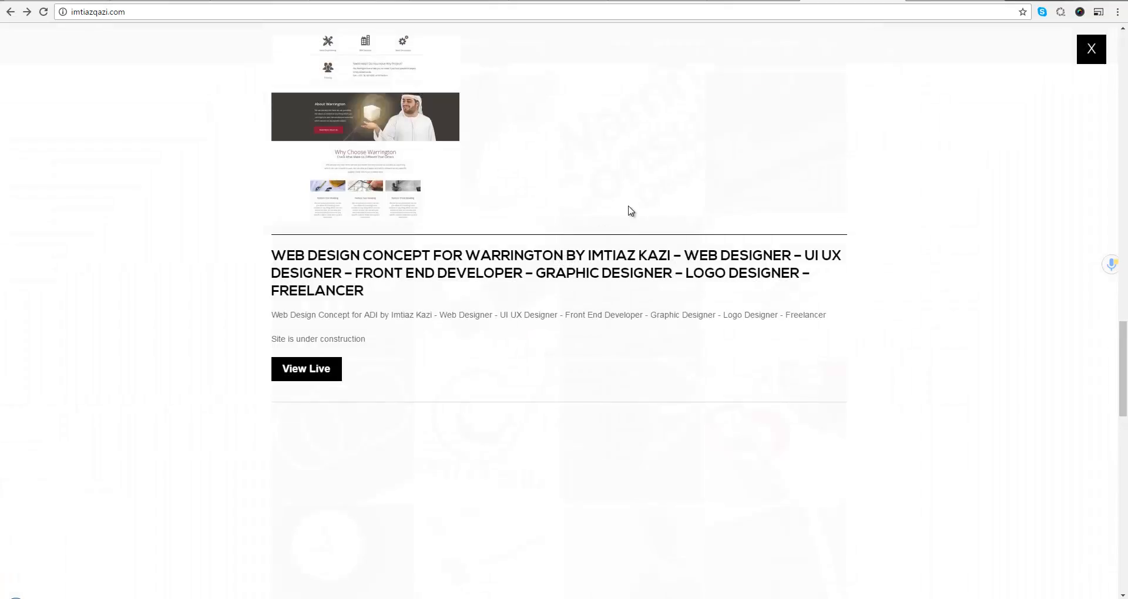
pyautogui.click(1091, 50)
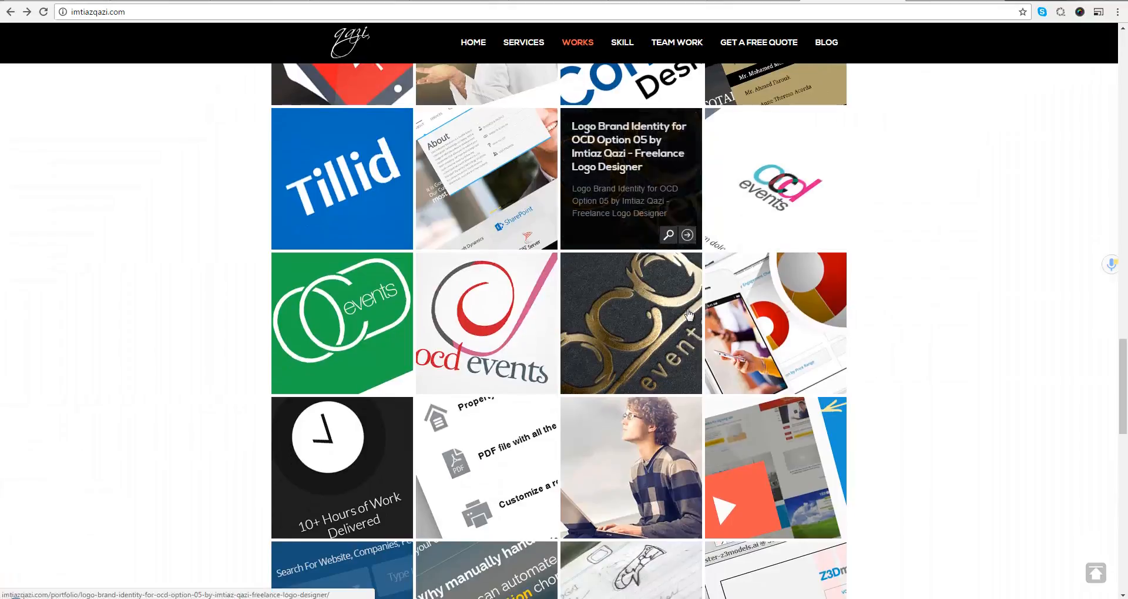
# - Open the Landing Page Concept for Lead Pages project, copy its full mockup image and switch back to Photoshop
pyautogui.scroll(-3, 715, 379)
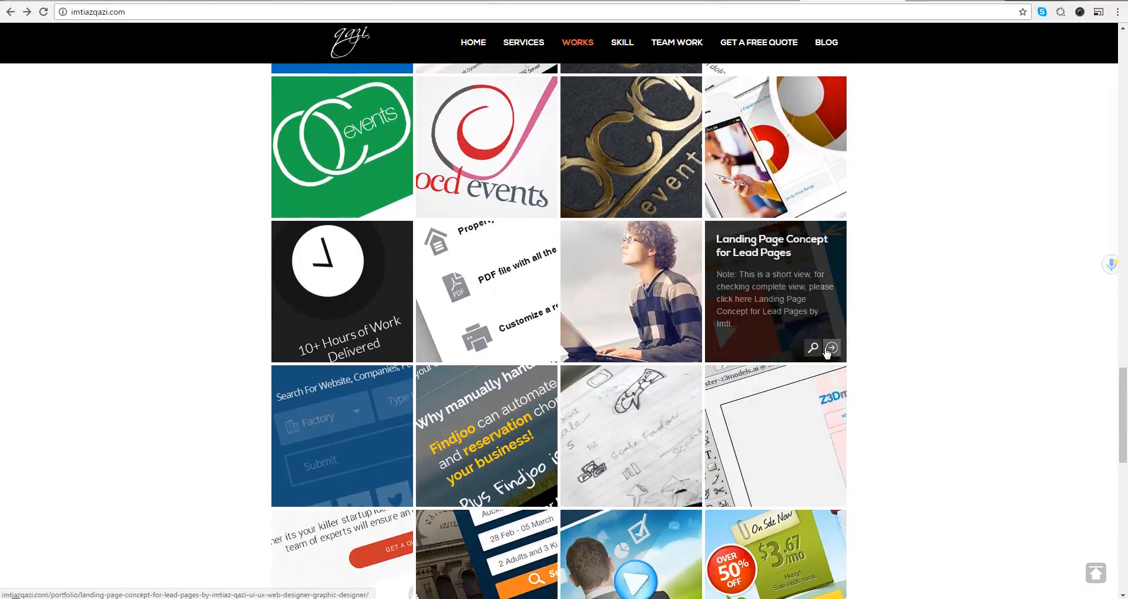
pyautogui.click(813, 349)
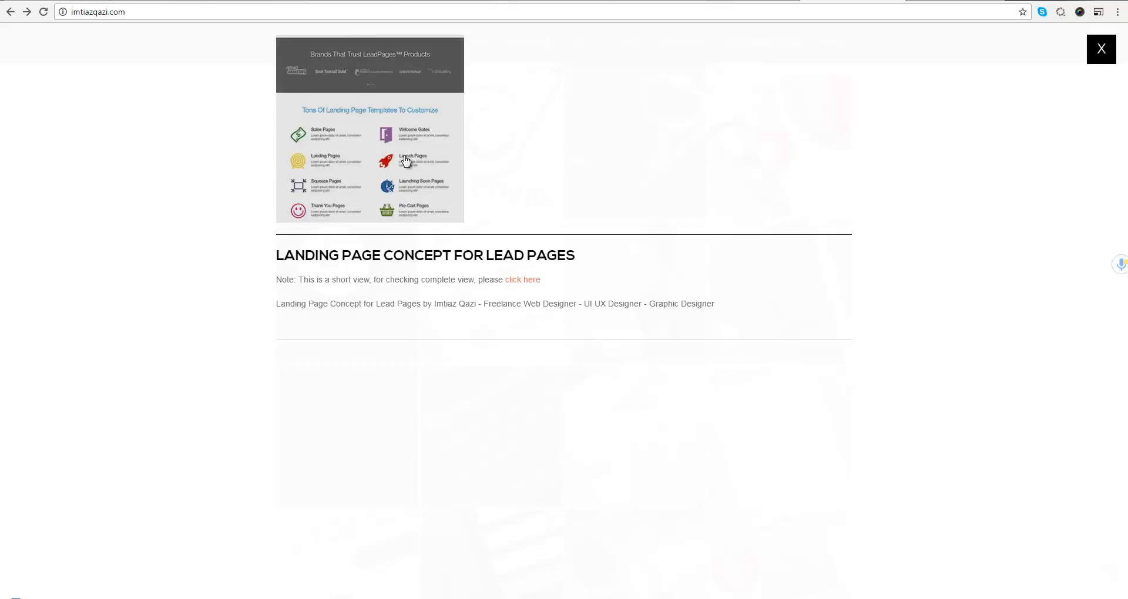
pyautogui.click(404, 160)
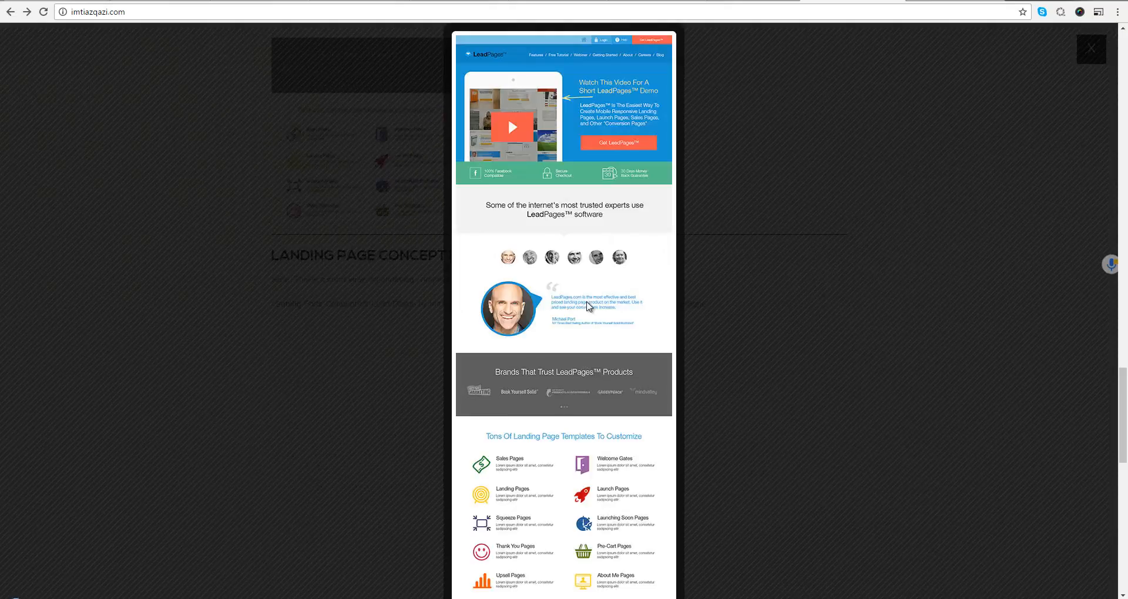
pyautogui.rightClick(561, 237)
pyautogui.click(624, 274)
pyautogui.hotkey('alt', 'Tab')
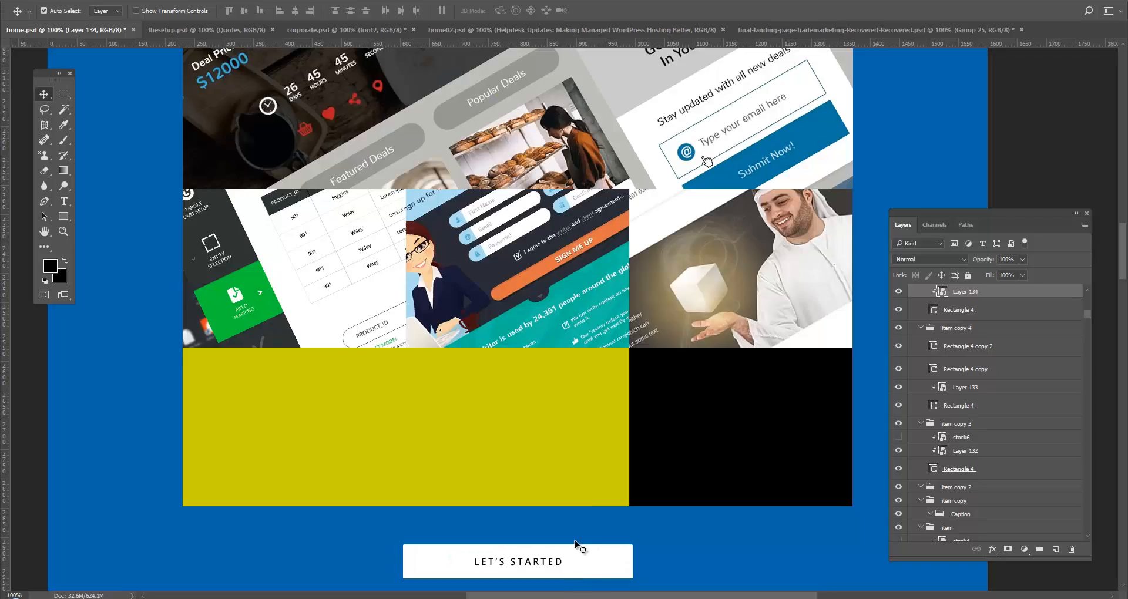
# - Paste the LeadPages mockup above the bottom row's yellow tile and convert it to a smart object
pyautogui.click(485, 454)
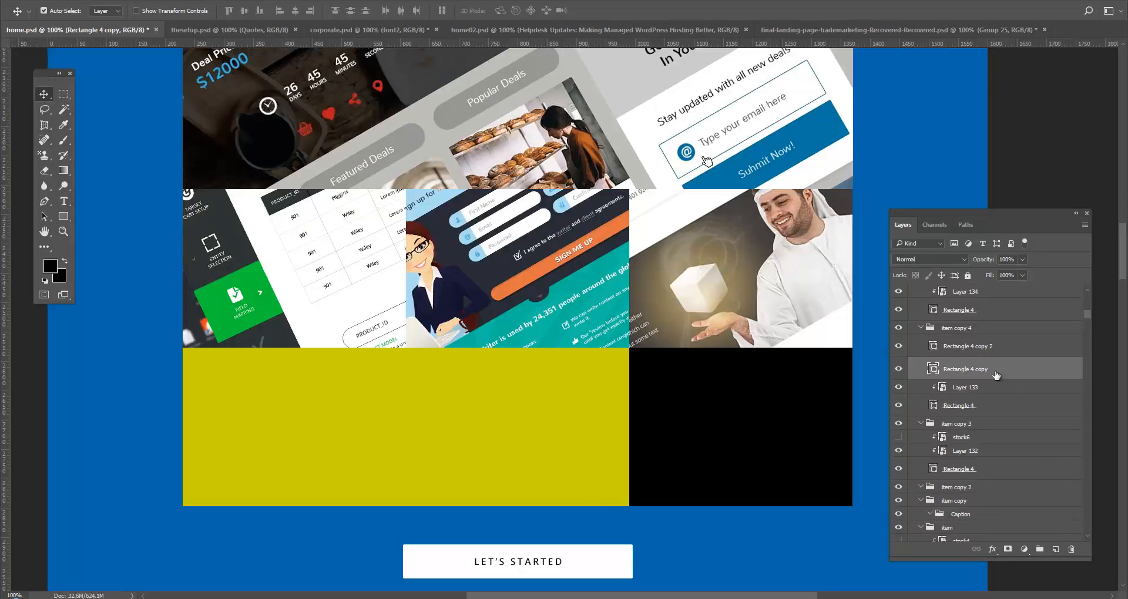
pyautogui.hotkey('ctrl', 'v')
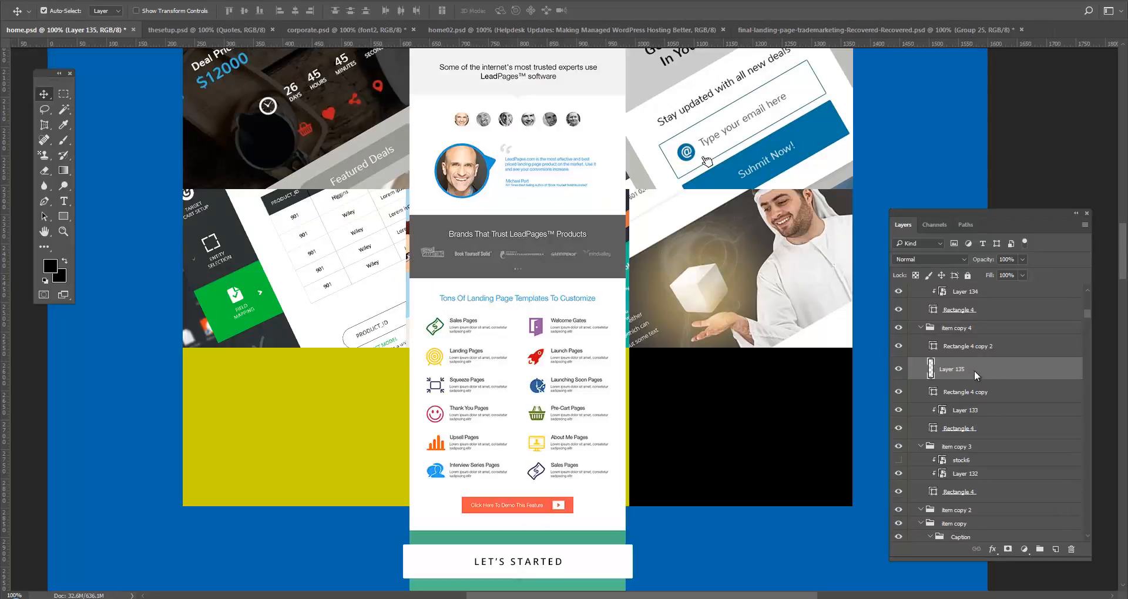
pyautogui.rightClick(976, 374)
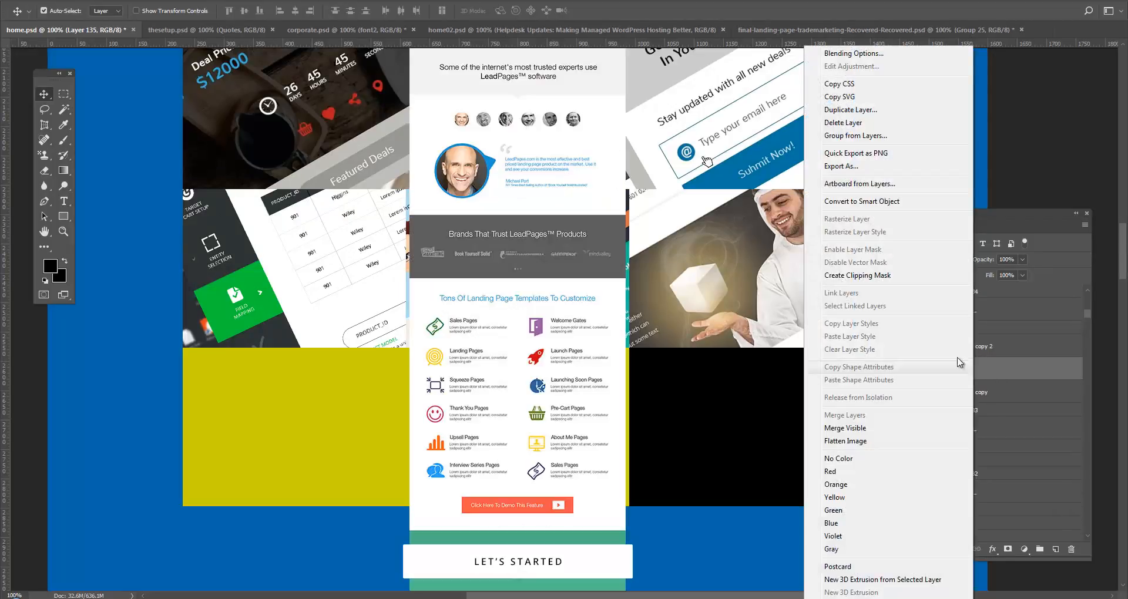
pyautogui.click(856, 201)
# - Try the small LeadPages mockup at several positions over the yellow tile and delete it
pyautogui.moveTo(544, 288); pyautogui.dragTo(370, 477)
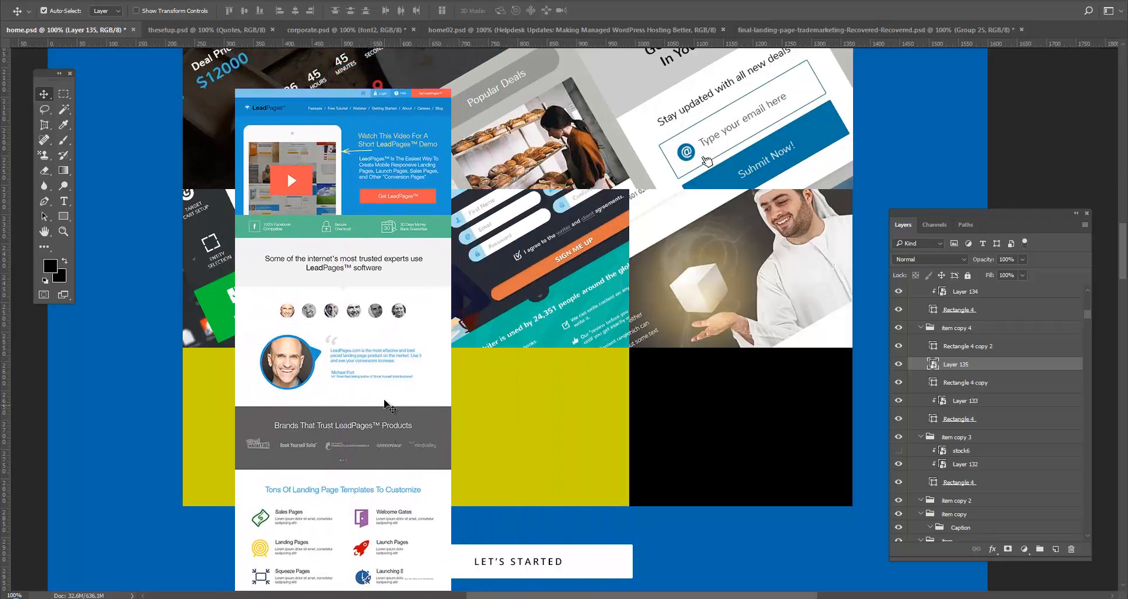
pyautogui.moveTo(385, 401); pyautogui.dragTo(389, 399)
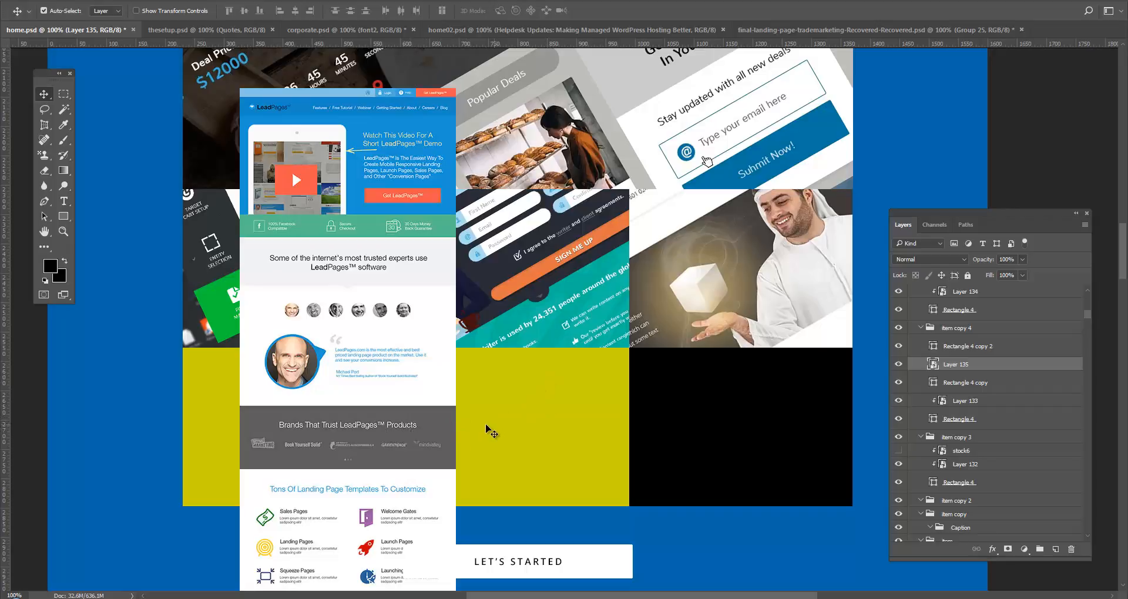
pyautogui.moveTo(378, 419); pyautogui.dragTo(373, 427)
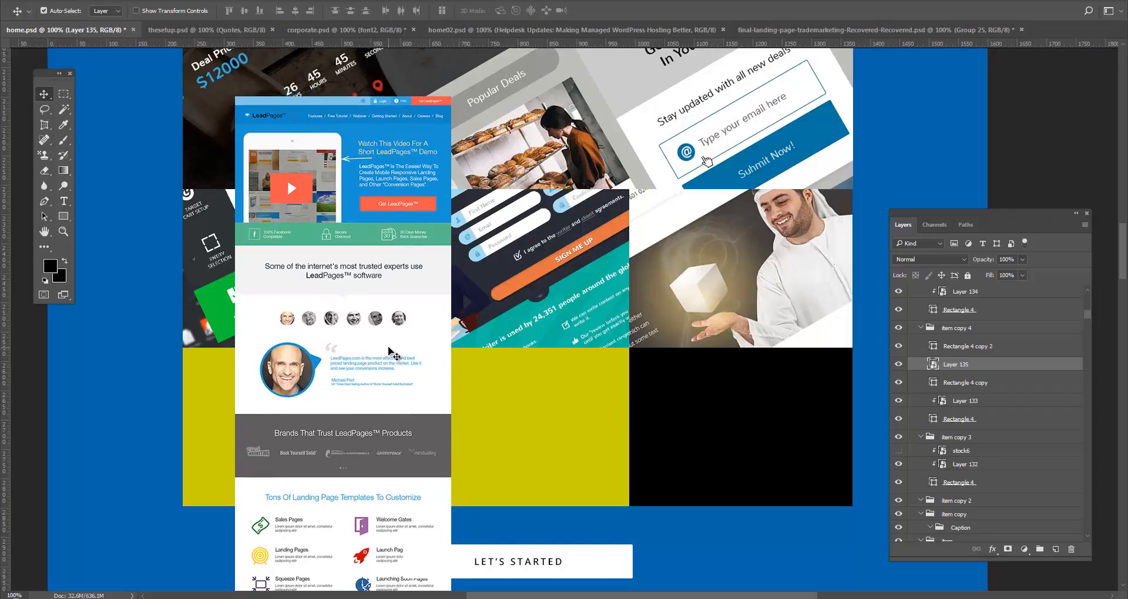
pyautogui.moveTo(389, 351); pyautogui.dragTo(386, 369)
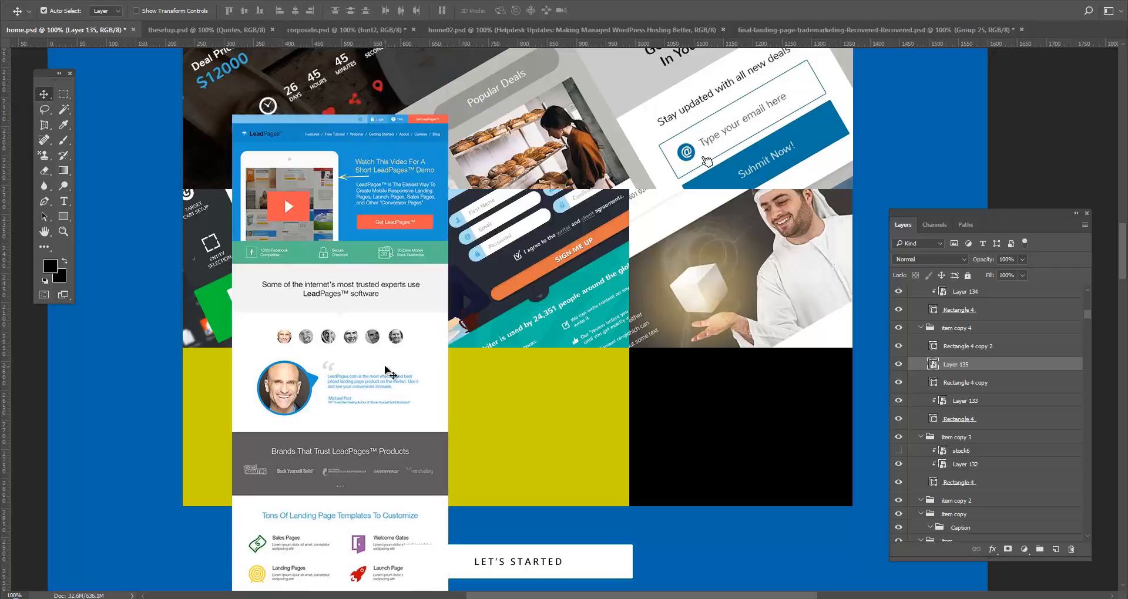
pyautogui.press('Delete')
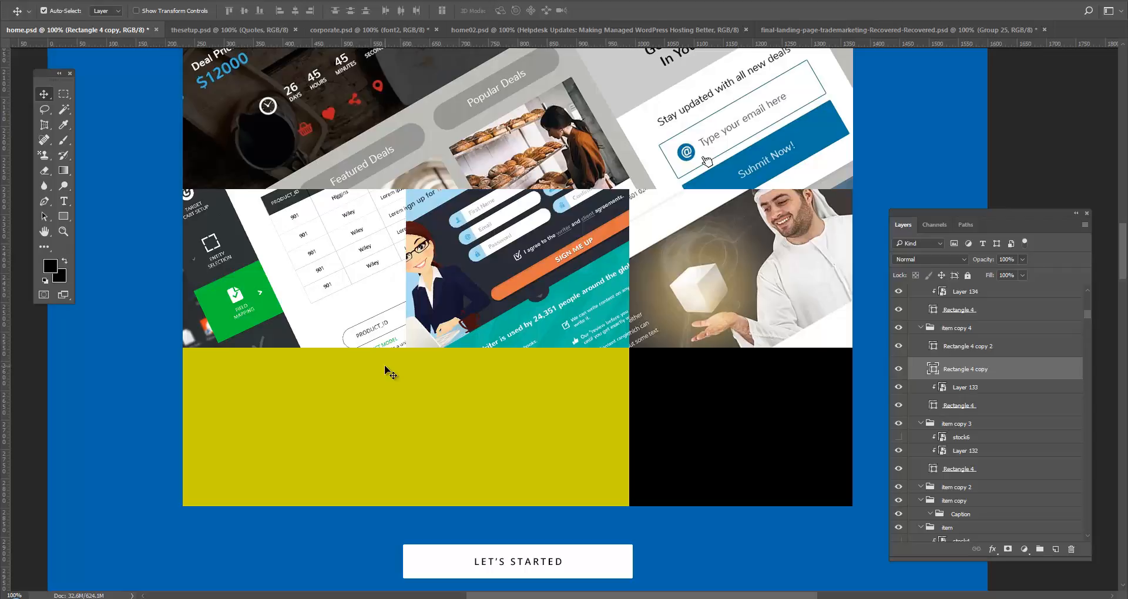
# - Place the larger LeadPages mockup above the yellow tile's layer and shift it down over the tile
pyautogui.hotkey('ctrl', 'z')
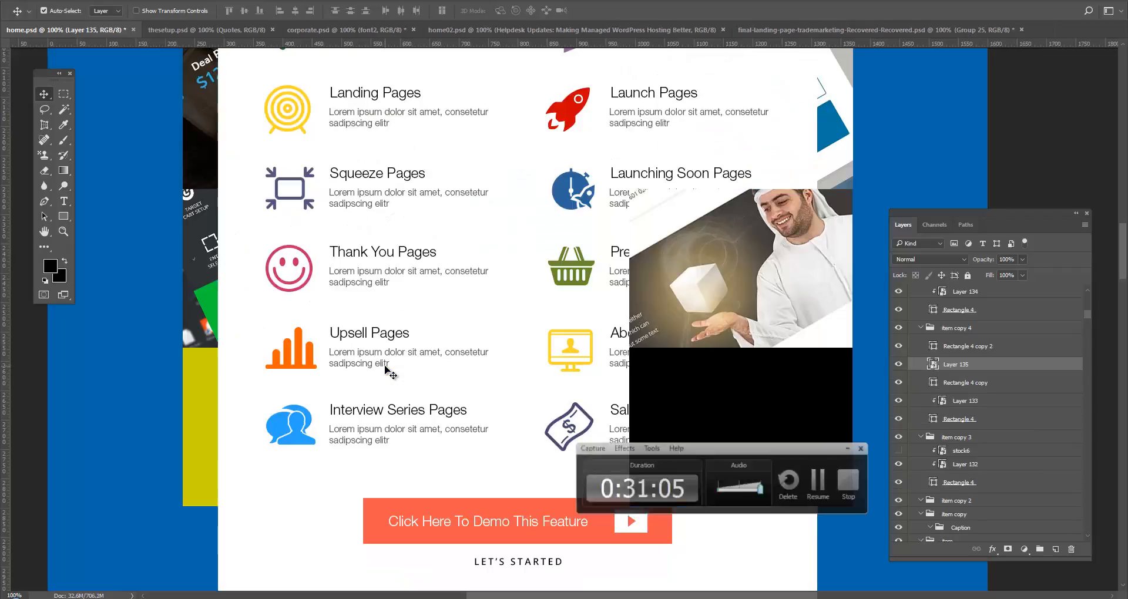
pyautogui.moveTo(338, 265); pyautogui.dragTo(358, 304)
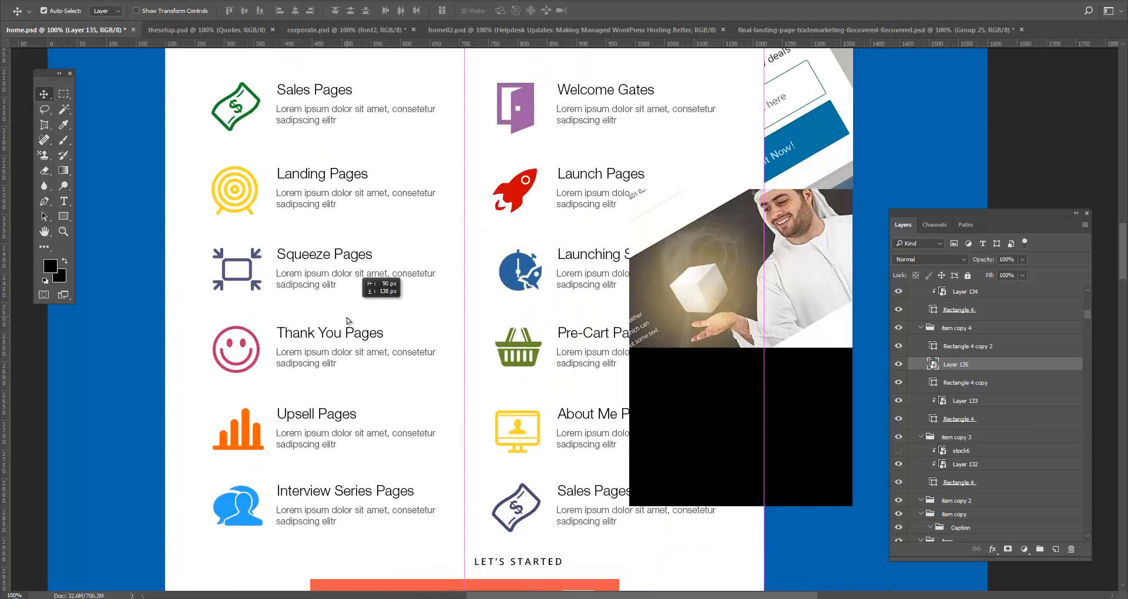
pyautogui.keyDown('alt'); pyautogui.click(443, 294); pyautogui.keyUp('alt')
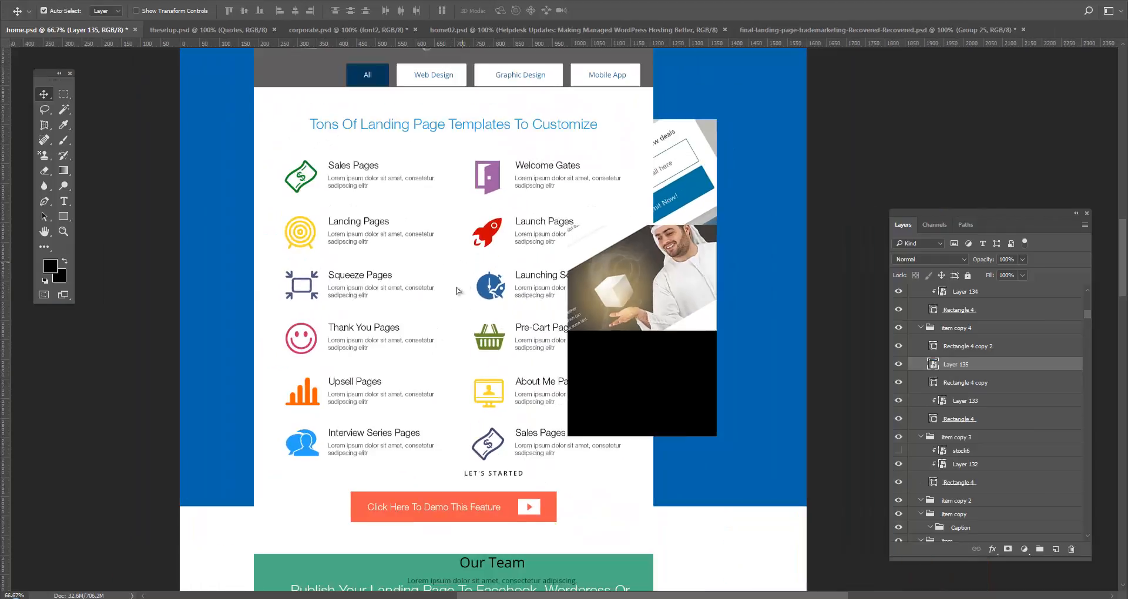
pyautogui.moveTo(461, 292); pyautogui.dragTo(447, 411)
# - Try to transform the larger LeadPages mockup and clip it to the yellow tile
pyautogui.hotkey('ctrl', 't')
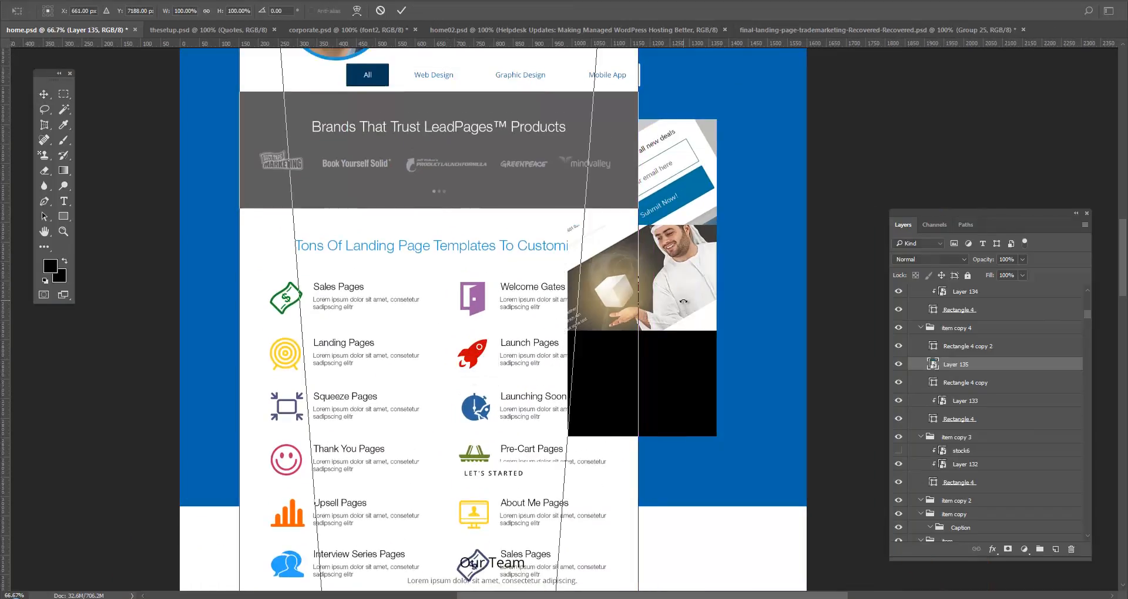
pyautogui.scroll(-1, 646, 304)
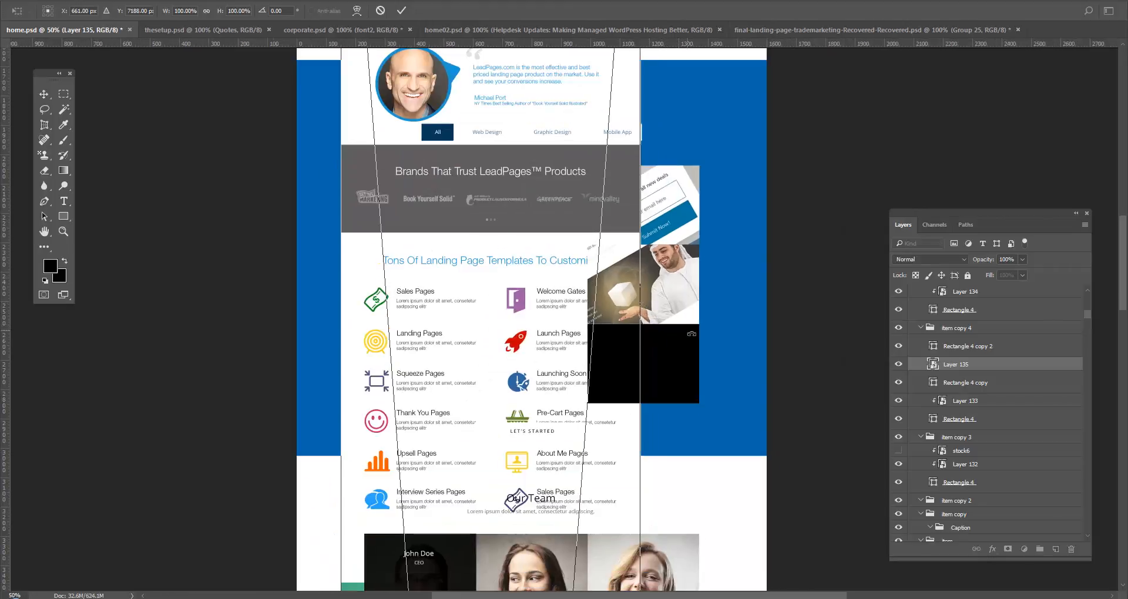
pyautogui.moveTo(691, 334); pyautogui.dragTo(657, 300)
pyautogui.press('Return')
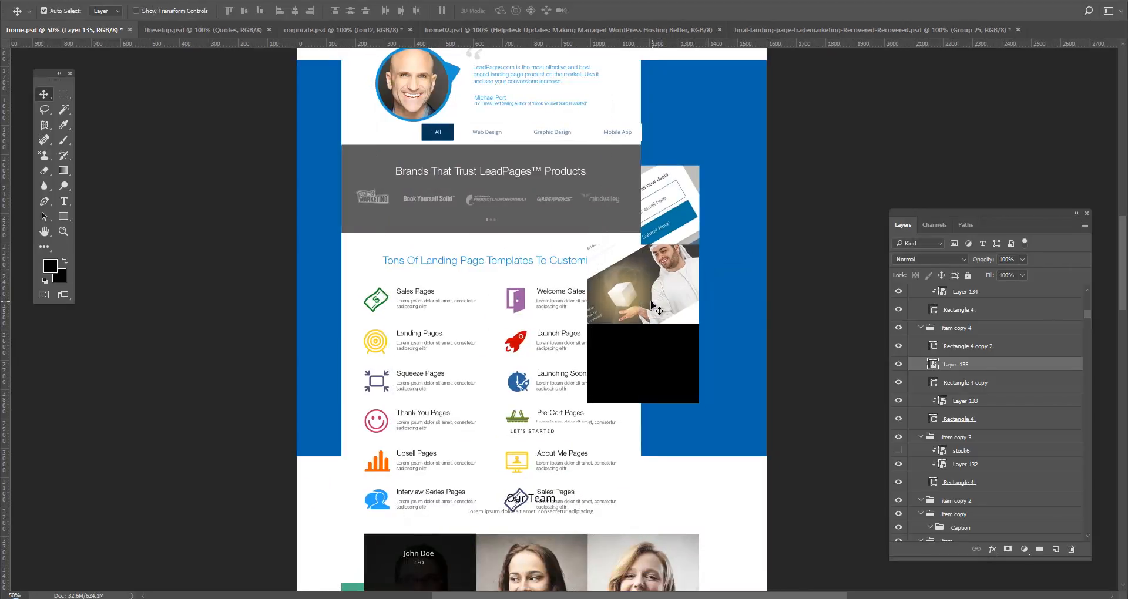
pyautogui.rightClick(995, 365)
pyautogui.click(910, 306)
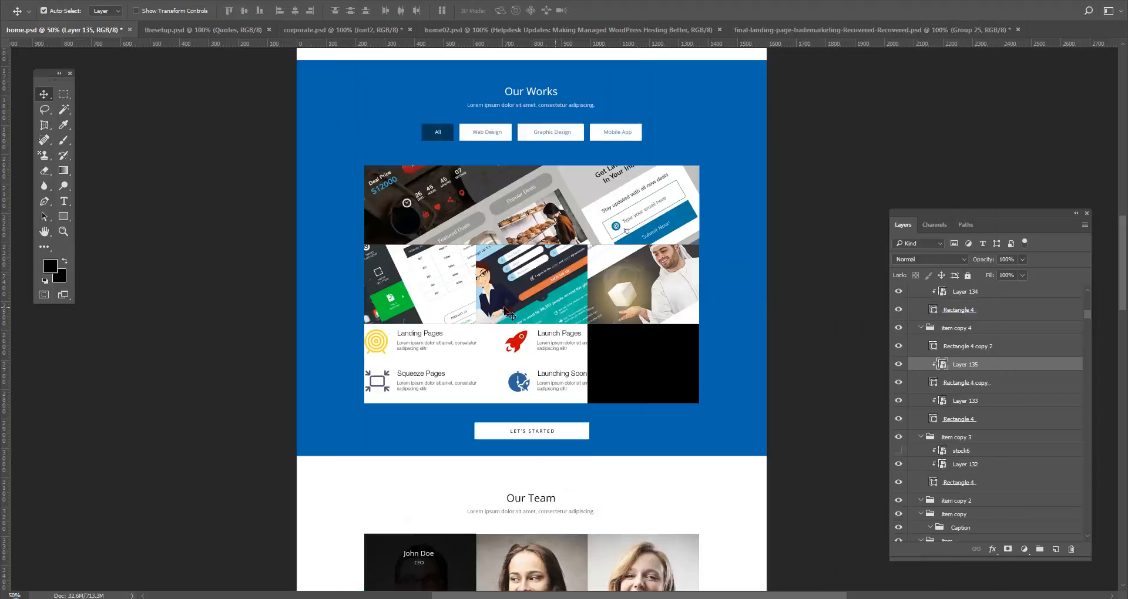
# - Tilt the clipped LeadPages mockup slightly counterclockwise and move its testimonial portrait and quote into the tile
pyautogui.hotkey('ctrl', 't')
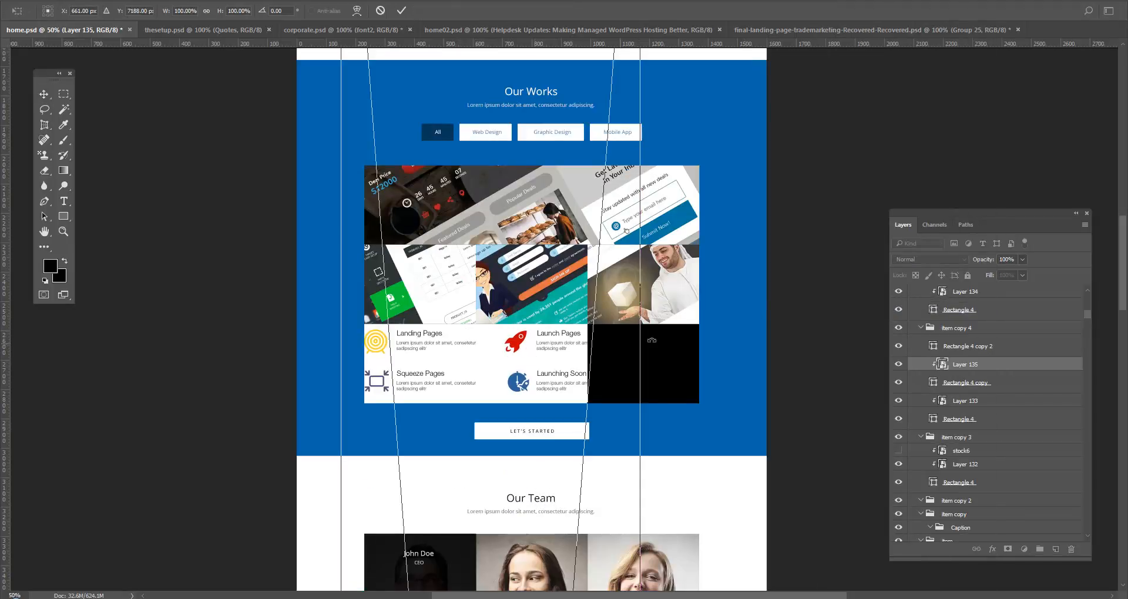
pyautogui.moveTo(706, 316); pyautogui.dragTo(645, 125)
pyautogui.moveTo(421, 267); pyautogui.dragTo(499, 382)
pyautogui.press('Return')
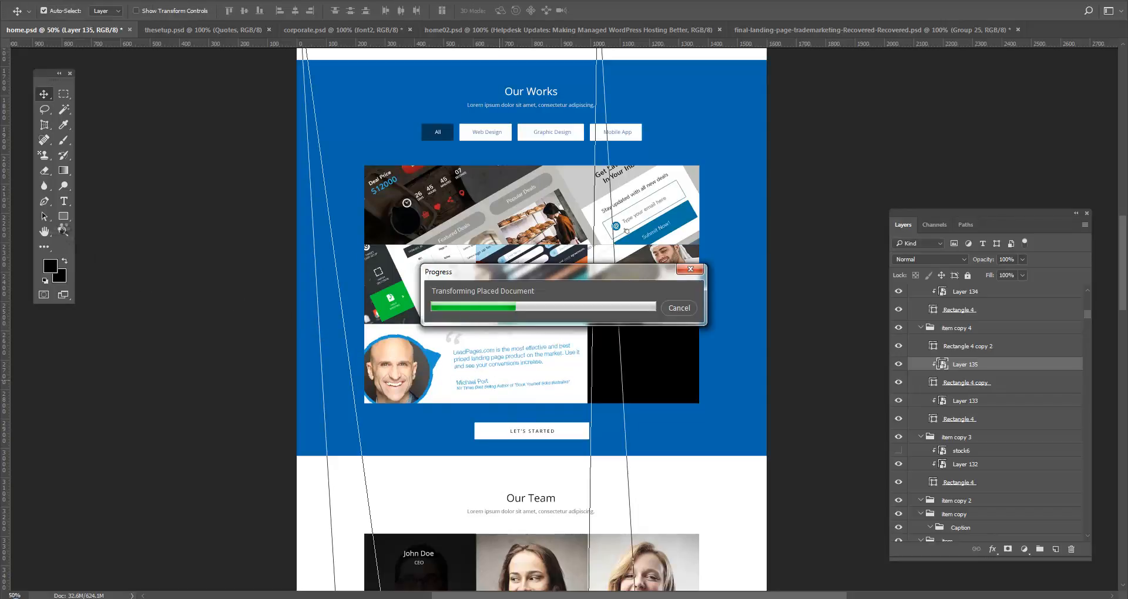
# - Inspect the LeadPages testimonial in the tile up close and delete the mockup layer
pyautogui.click(63, 231)
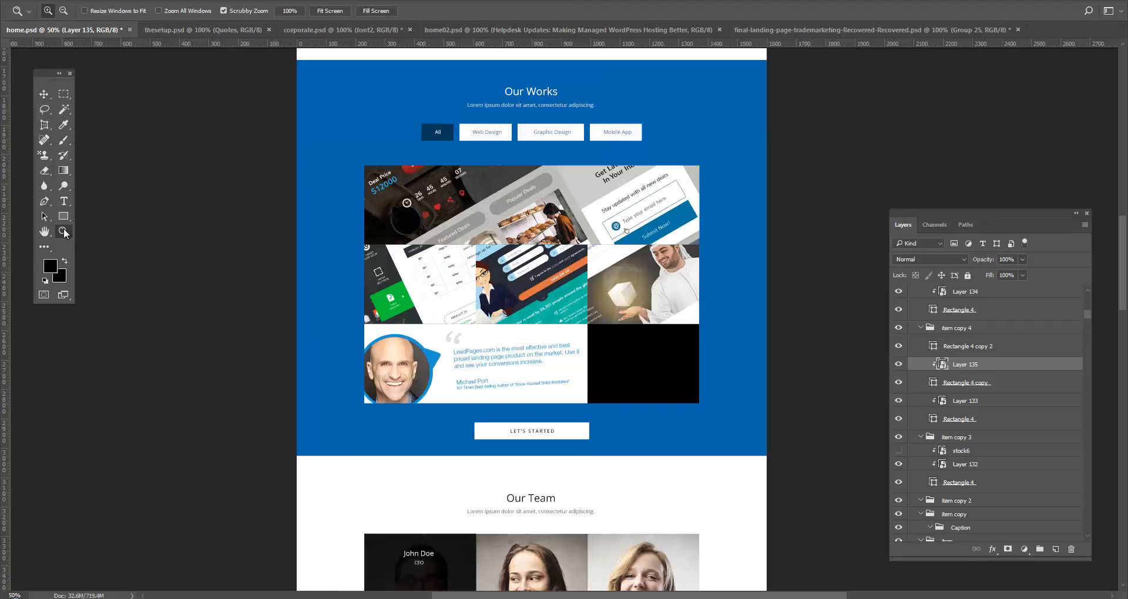
pyautogui.click(544, 381)
pyautogui.scroll(-2, 508, 417)
pyautogui.press('v')
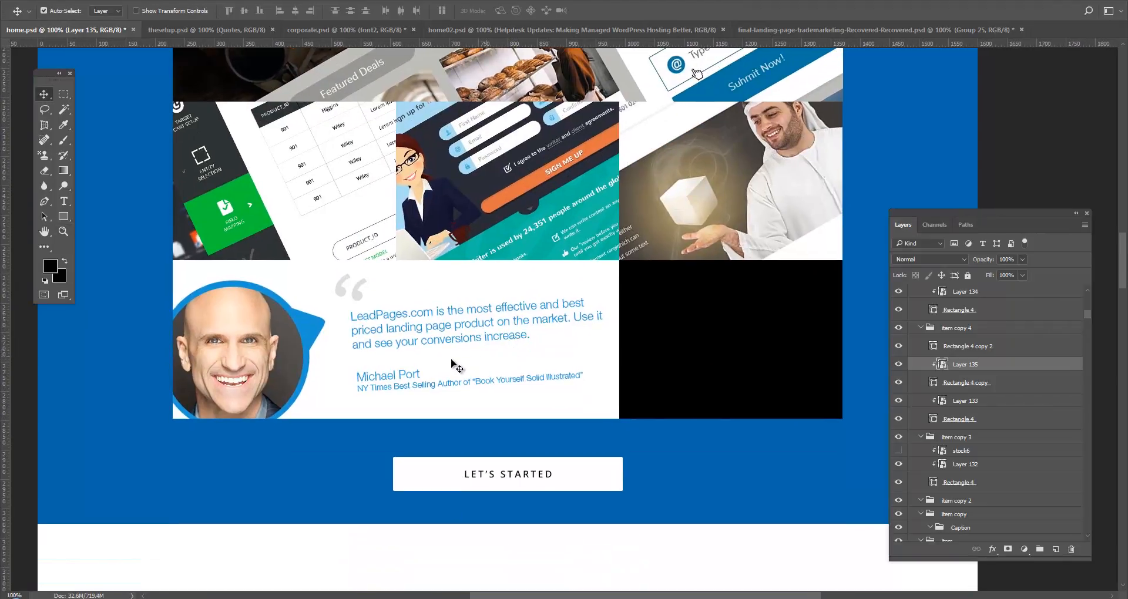
pyautogui.press('Delete')
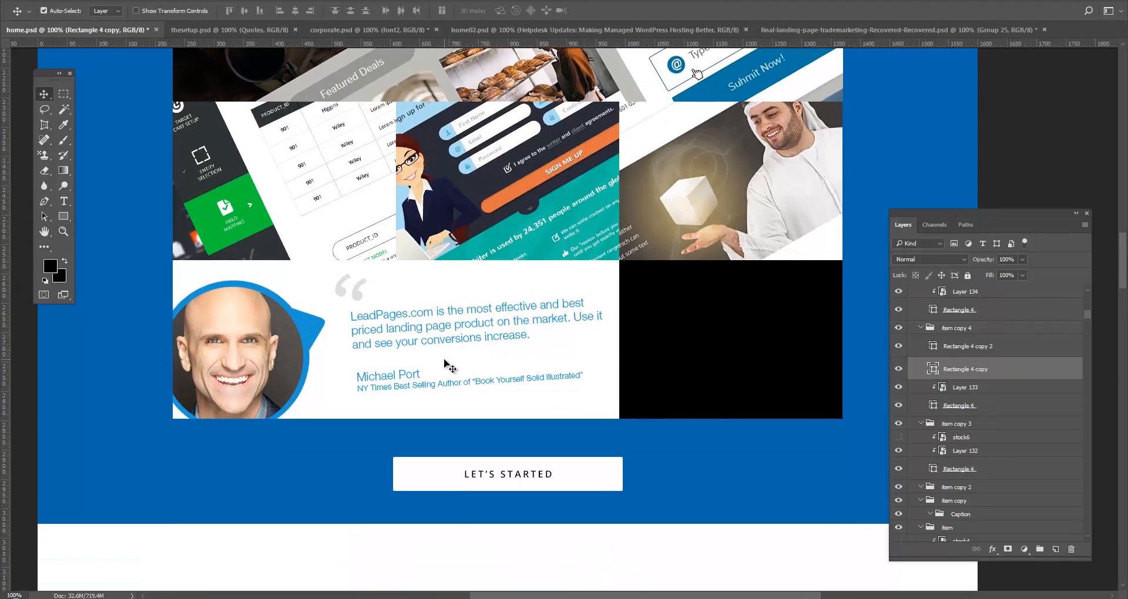
# - Switch to the browser and close the full-size LeadPages image, its preview and the Lead Pages project
pyautogui.hotkey('alt', 'Tab')
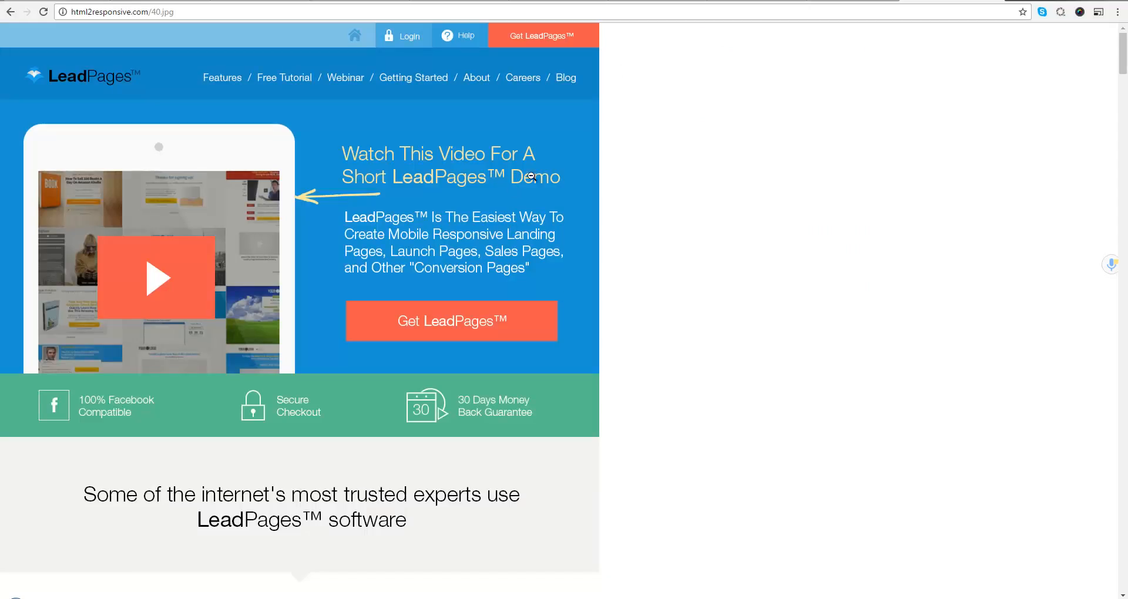
pyautogui.click(852, 2)
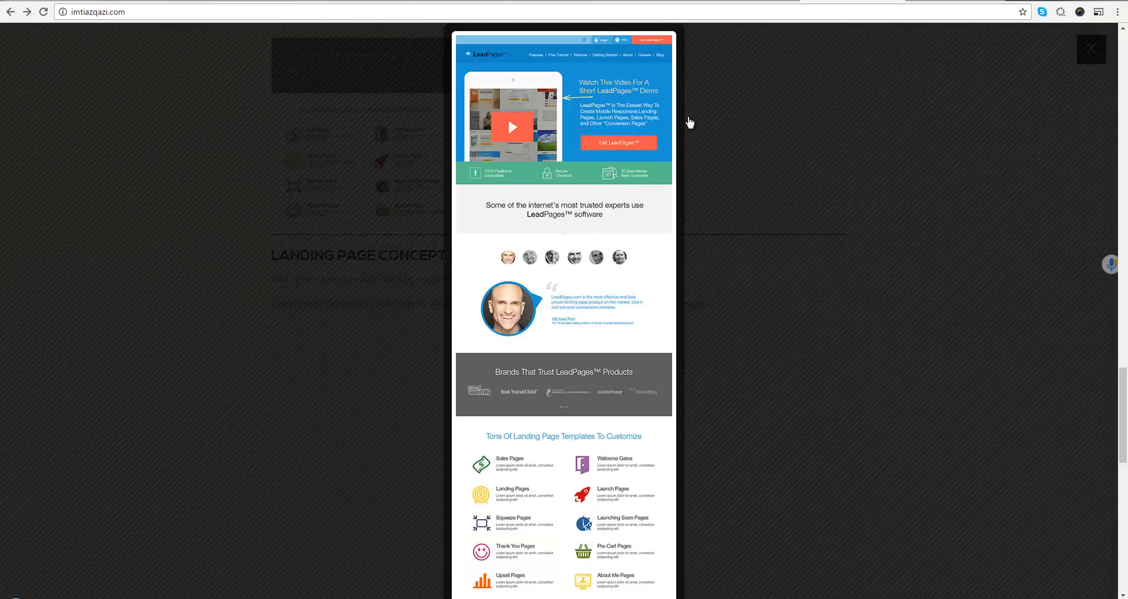
pyautogui.click(688, 119)
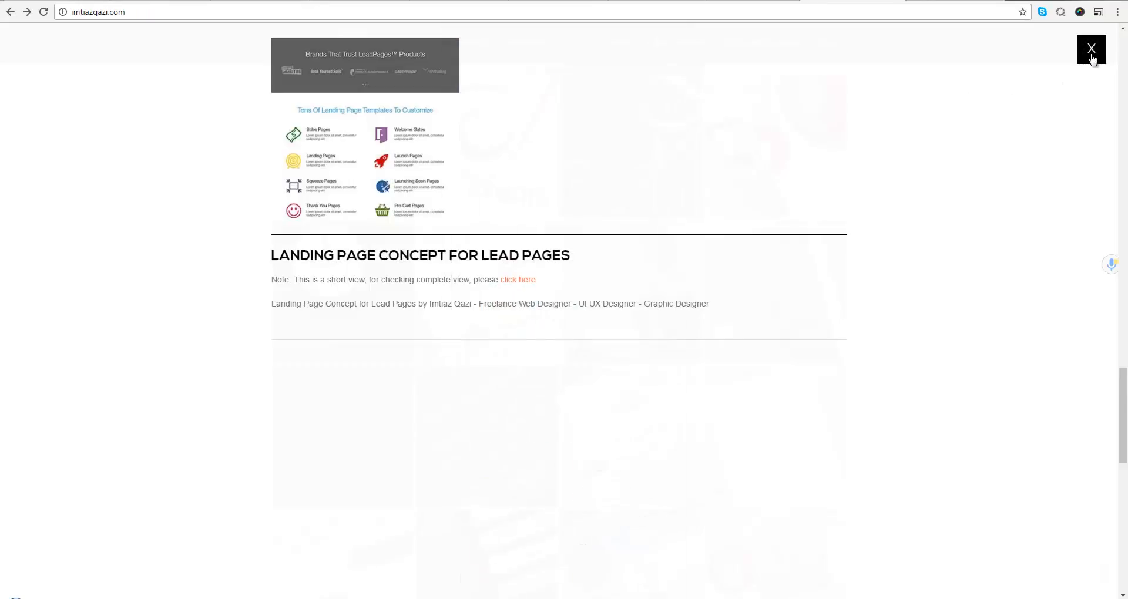
pyautogui.click(1092, 59)
# - Open the Web design for Enbake project, view its home page design full size and copy the image
pyautogui.moveTo(397, 384)
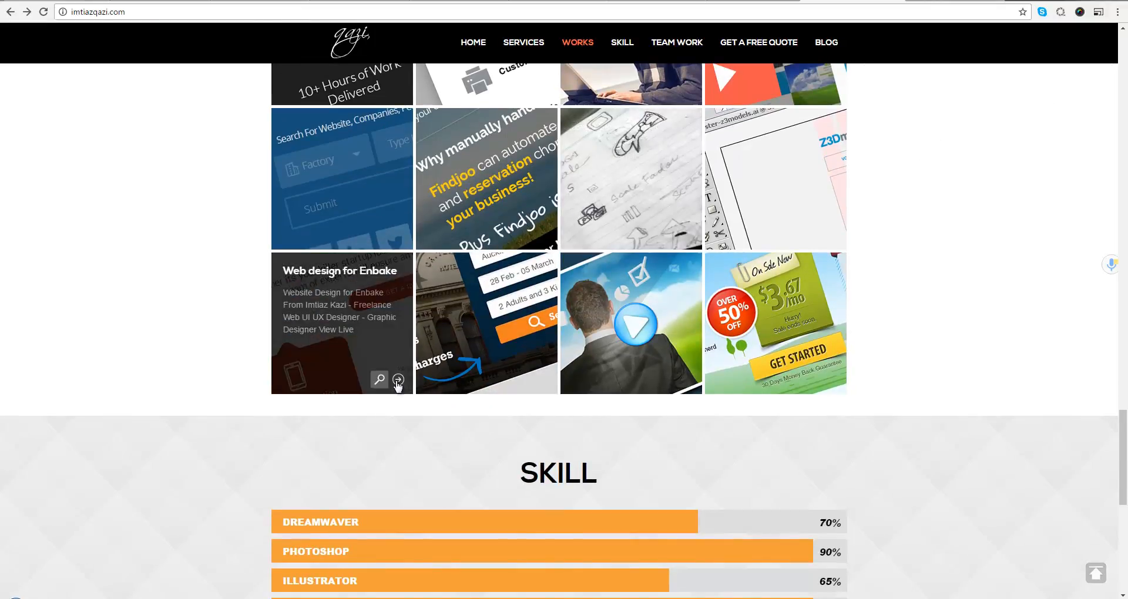
pyautogui.click(379, 379)
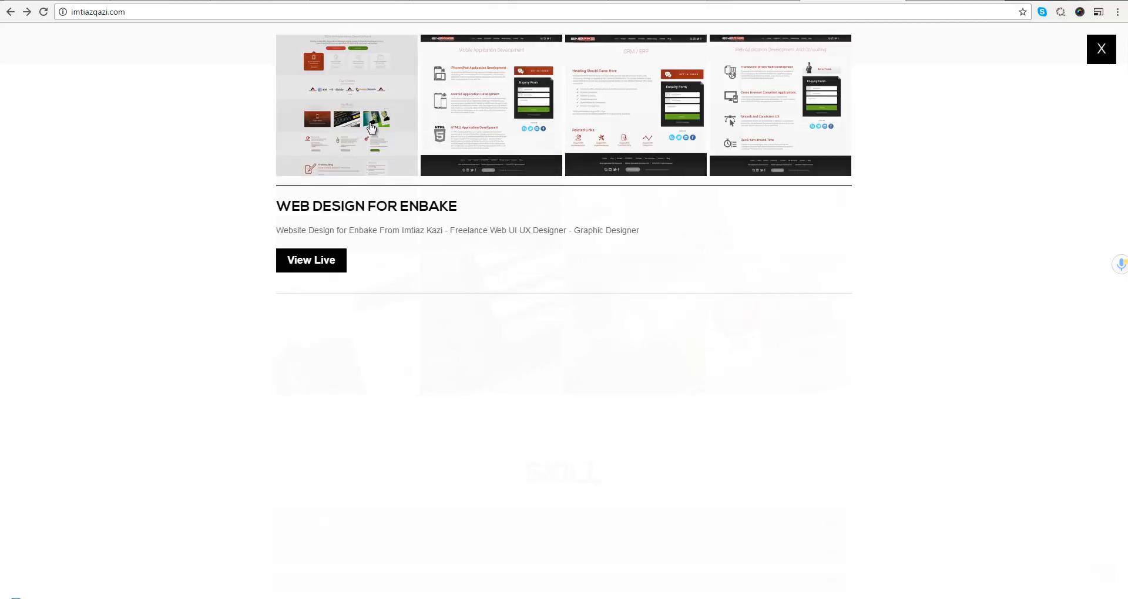
pyautogui.click(371, 128)
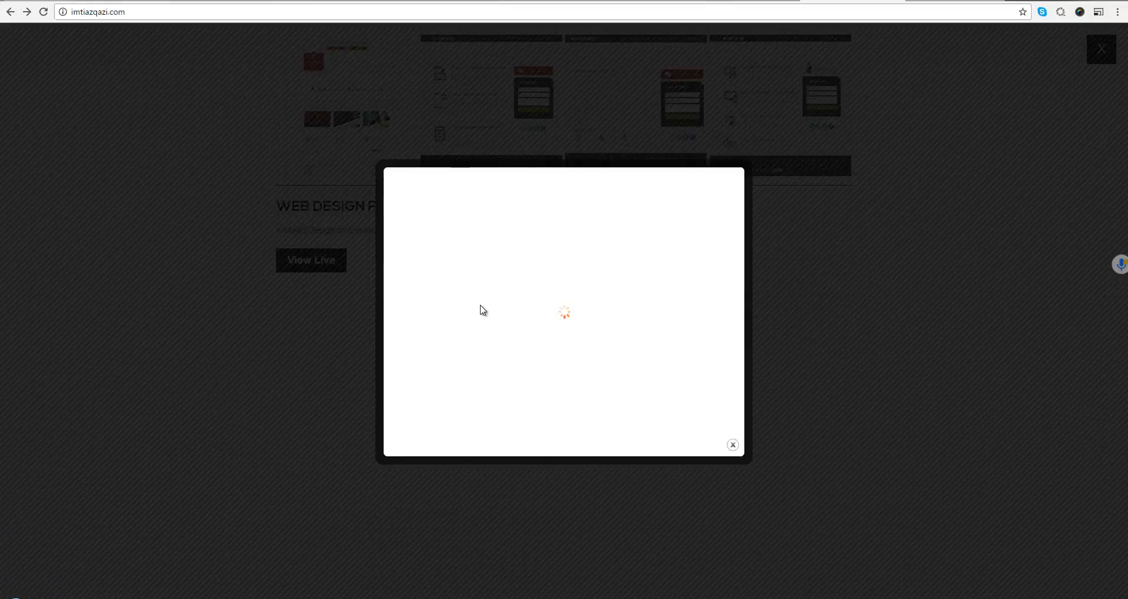
pyautogui.rightClick(578, 240)
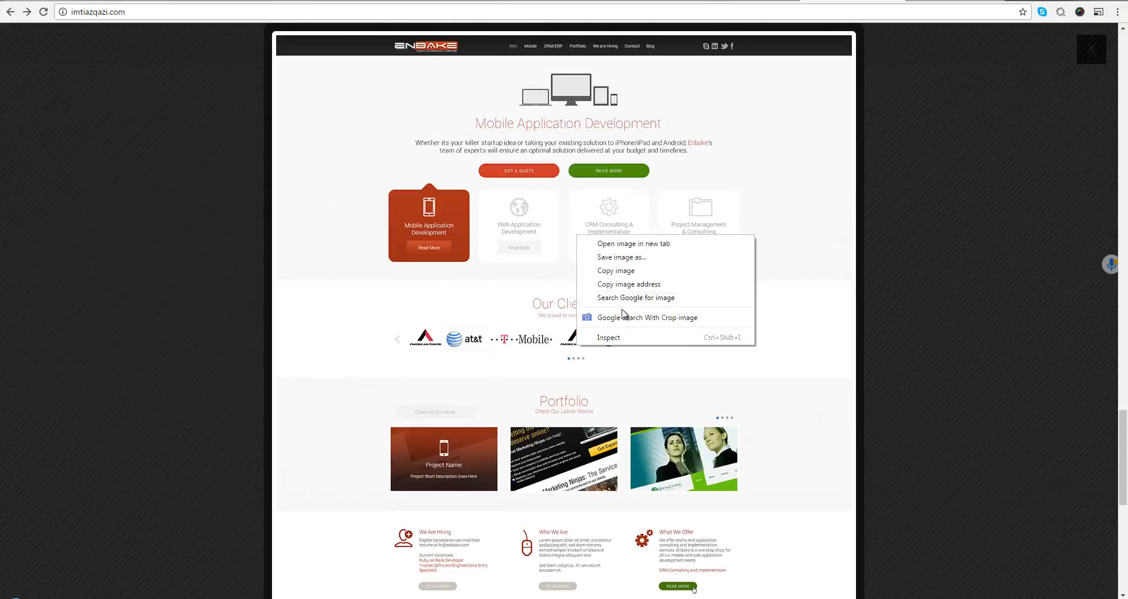
pyautogui.click(611, 273)
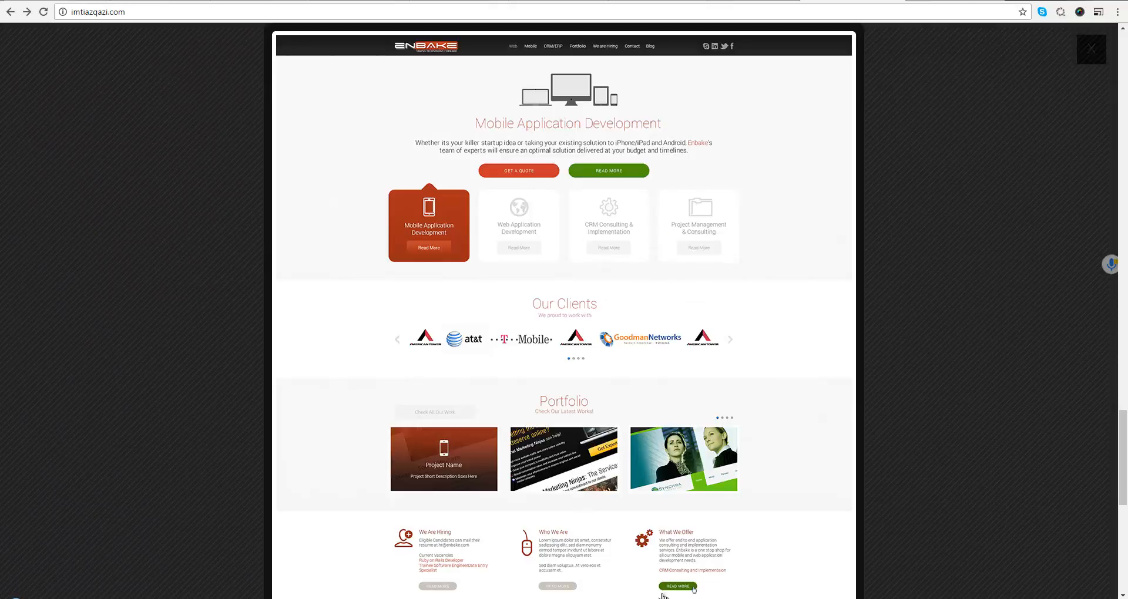
# - Switch to Photoshop, paste the Enbake image above the yellow tile in home.psd and convert it to a Smart Object
pyautogui.hotkey('alt', 'Tab')
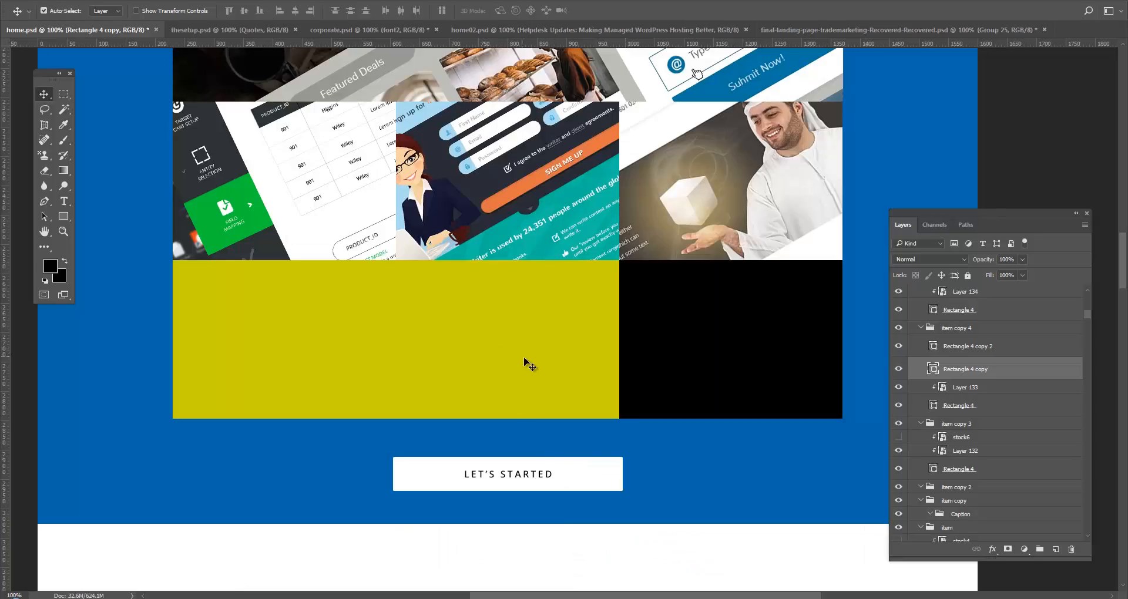
pyautogui.hotkey('ctrl', 'v')
pyautogui.rightClick(991, 377)
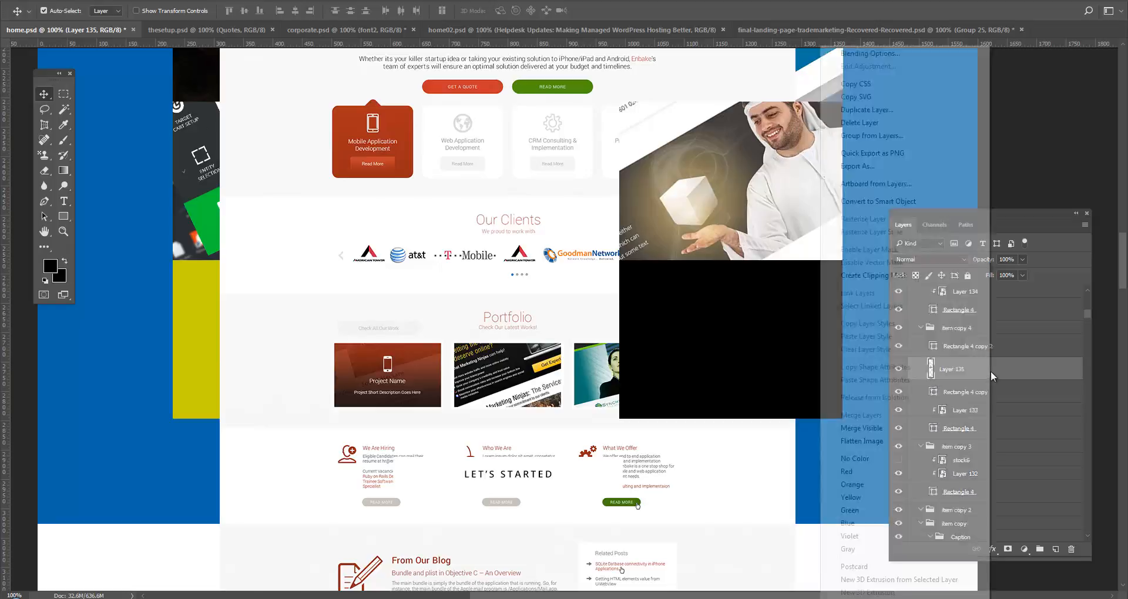
pyautogui.click(893, 202)
# - Rotate the Enbake mockup about 31° counterclockwise over the yellow tile and clip it to the tile
pyautogui.moveTo(507, 326); pyautogui.dragTo(432, 344)
pyautogui.hotkey('ctrl', 't')
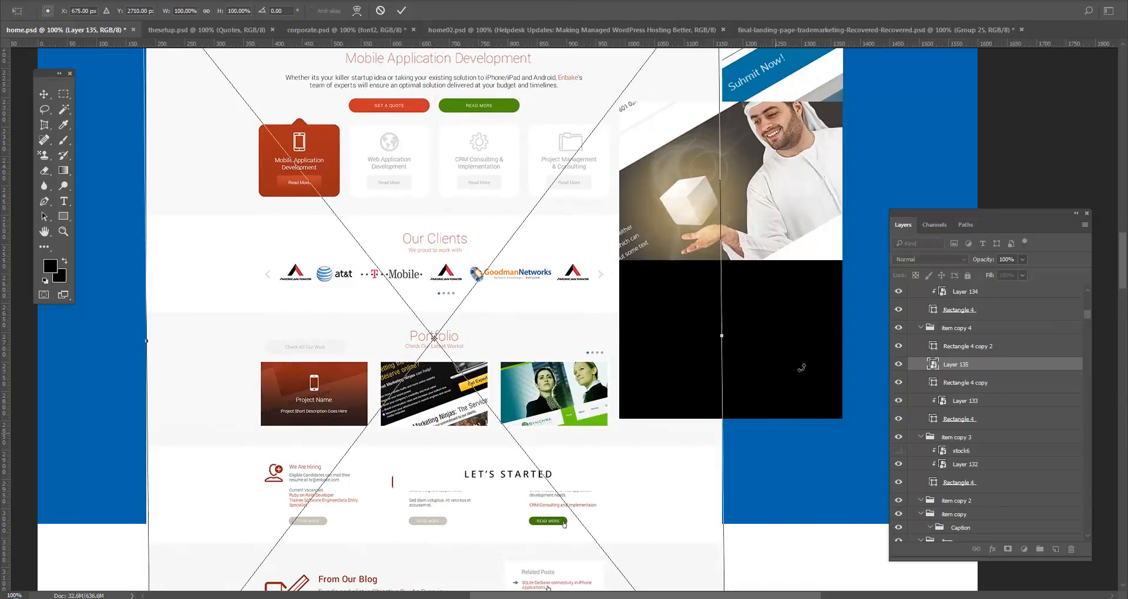
pyautogui.moveTo(801, 365); pyautogui.dragTo(799, 235)
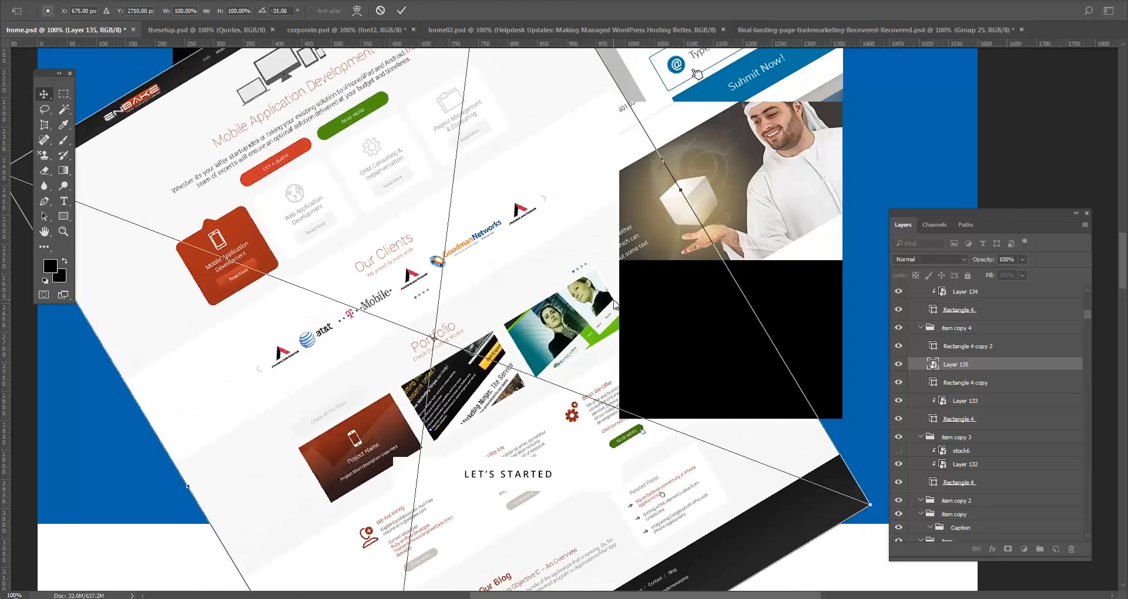
pyautogui.press('Return')
pyautogui.rightClick(961, 368)
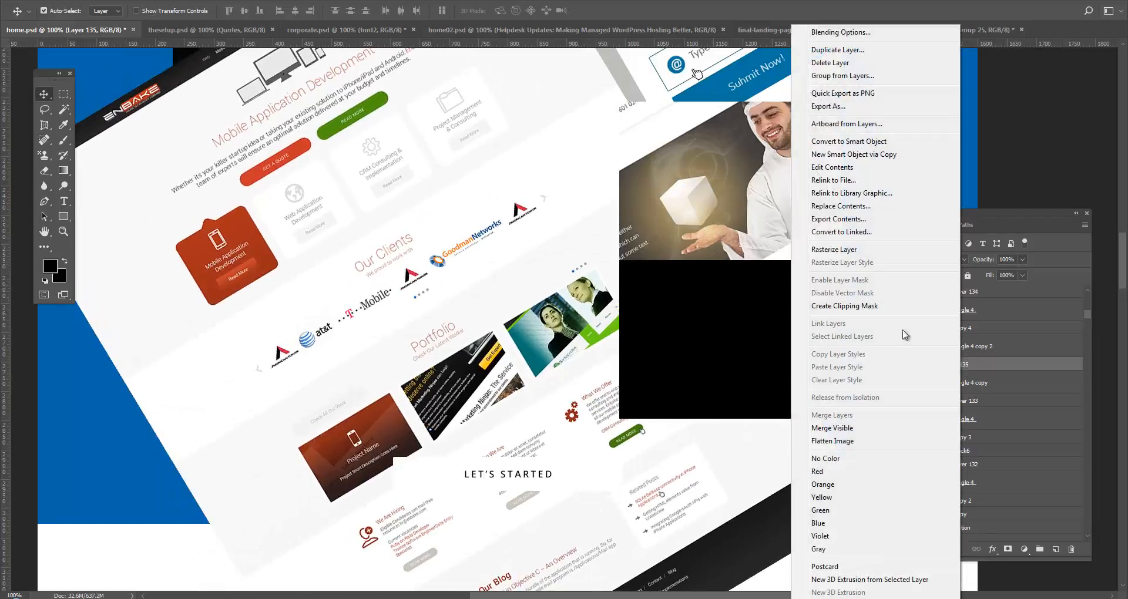
pyautogui.click(875, 306)
# - Lower the clipped Enbake mockup in the wide tile to frame its service cards and client logos
pyautogui.moveTo(515, 342); pyautogui.dragTo(576, 438)
pyautogui.hotkey('ctrl', 't')
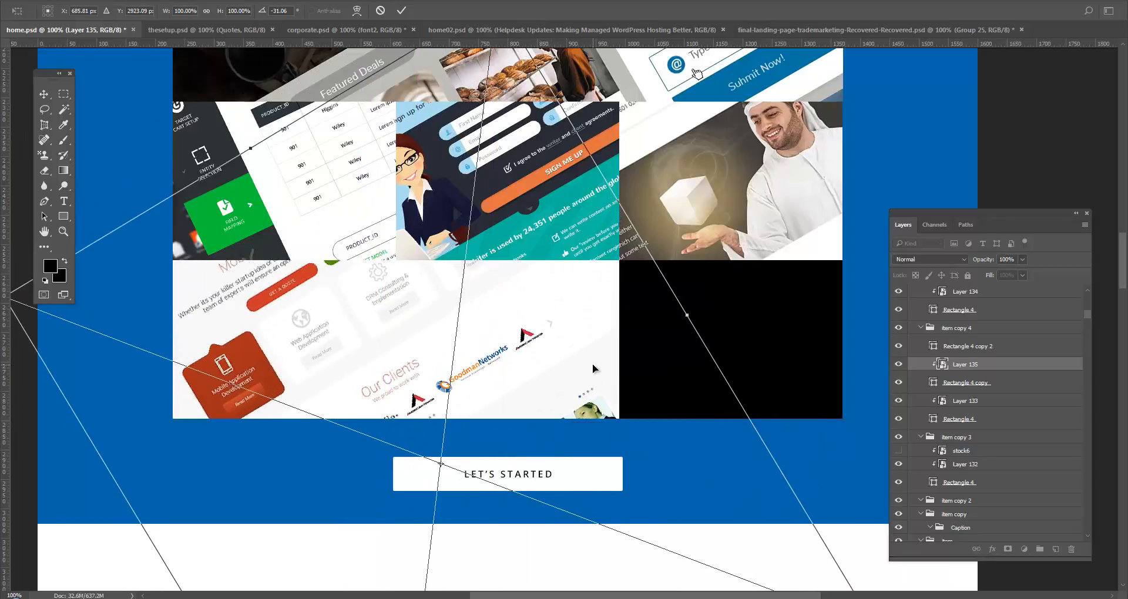
pyautogui.press('Return')
pyautogui.moveTo(589, 330); pyautogui.dragTo(580, 459)
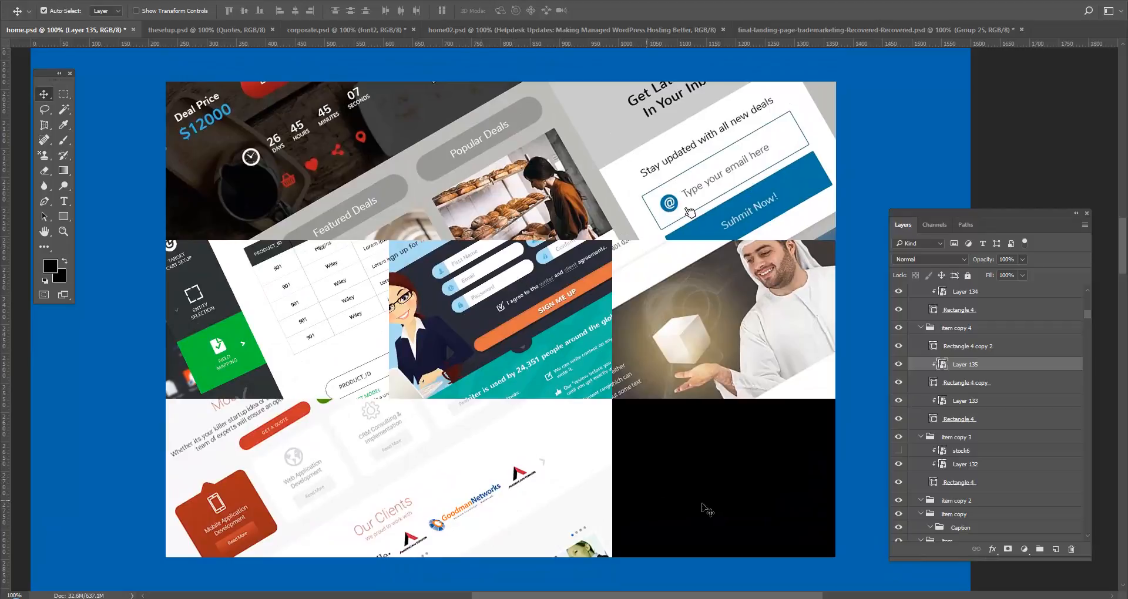
pyautogui.moveTo(725, 457); pyautogui.dragTo(722, 406)
# - Switch to the browser and close the full-size Enbake image and its project page
pyautogui.hotkey('alt', 'Tab')
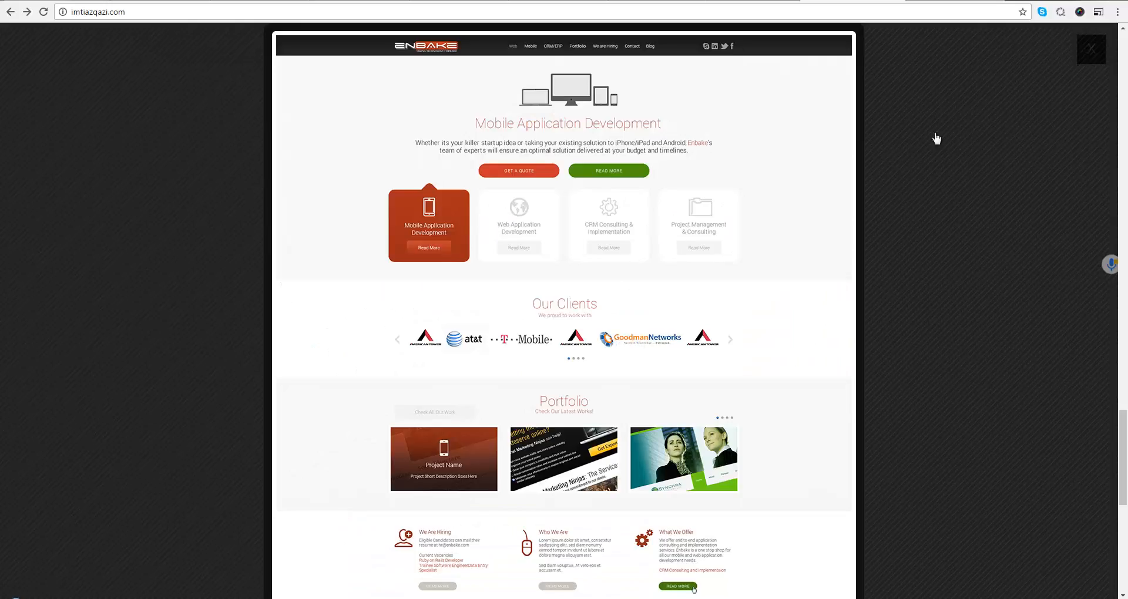
pyautogui.click(977, 128)
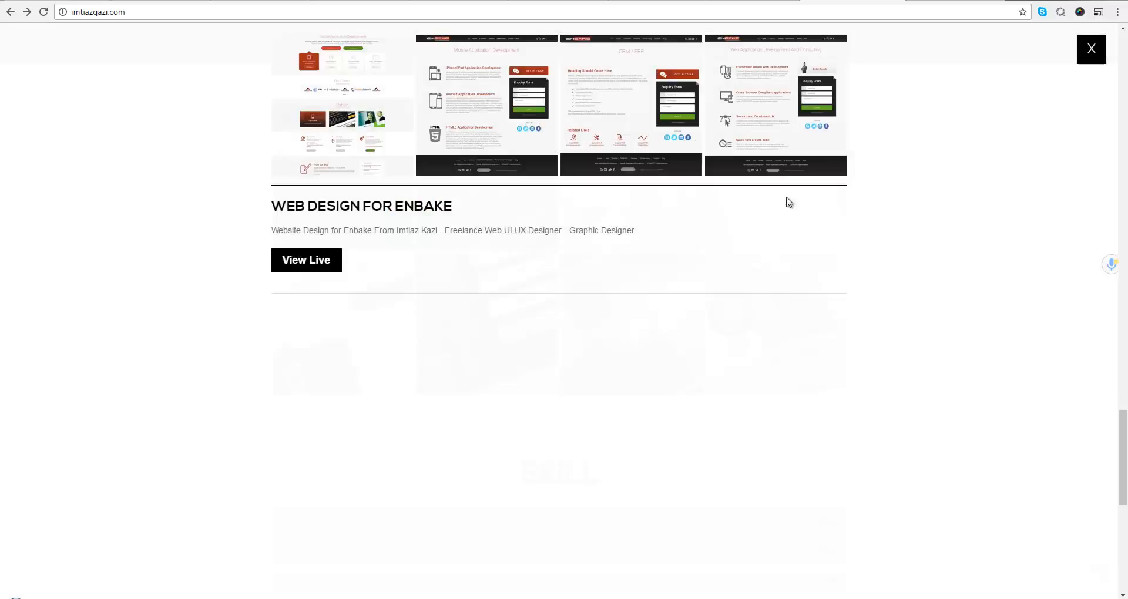
pyautogui.click(1099, 49)
# - Find the UIA website design project in the portfolio, open its first image full size and copy it
pyautogui.scroll(3, 834, 281)
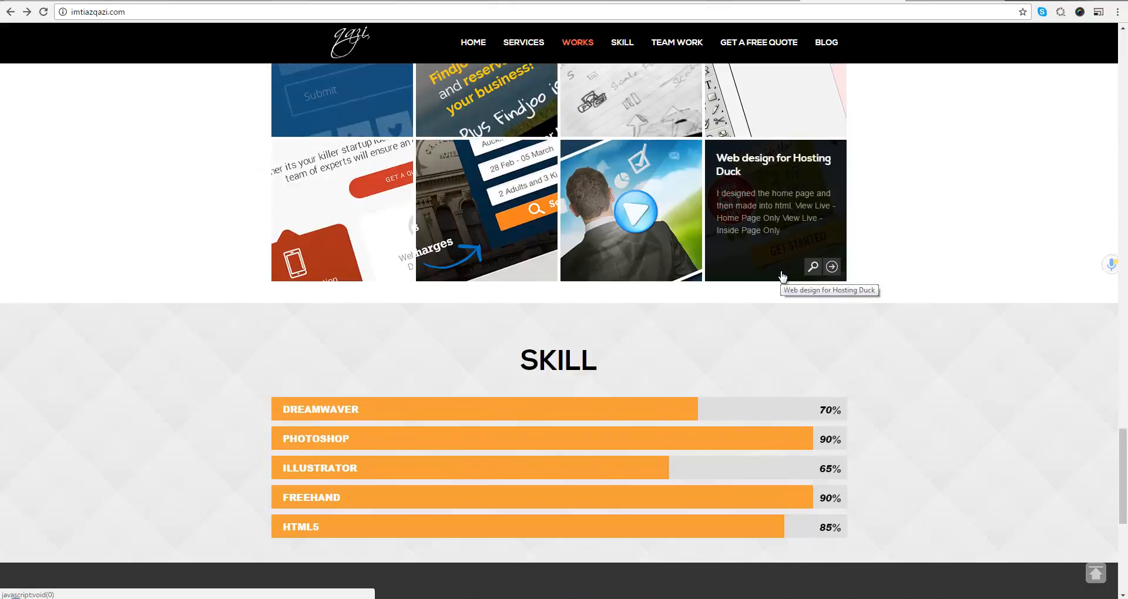
pyautogui.scroll(2, 783, 276)
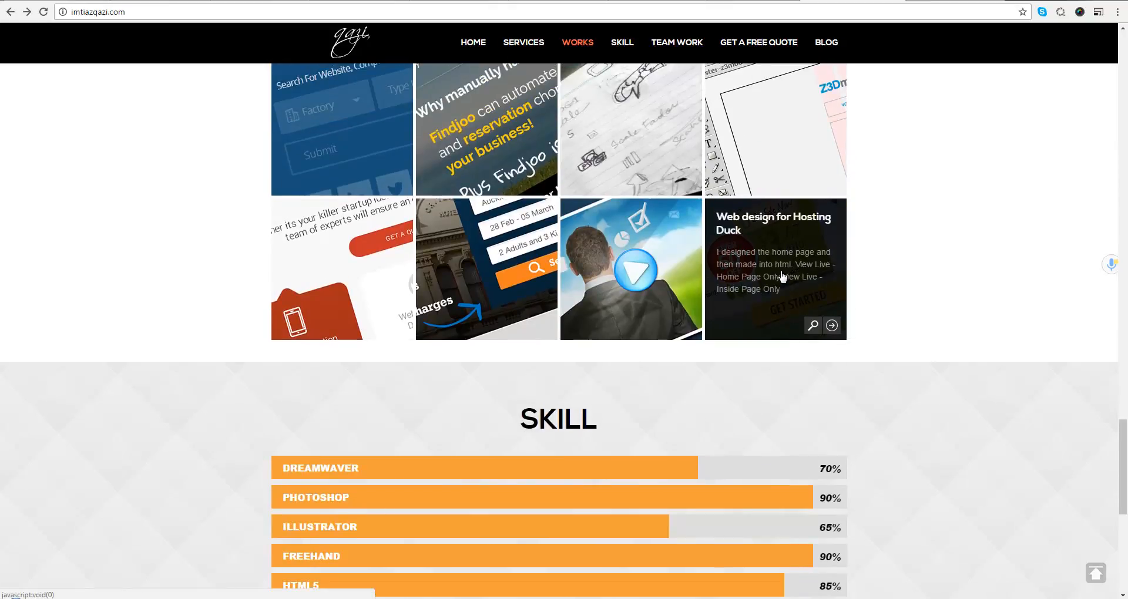
pyautogui.scroll(2, 782, 277)
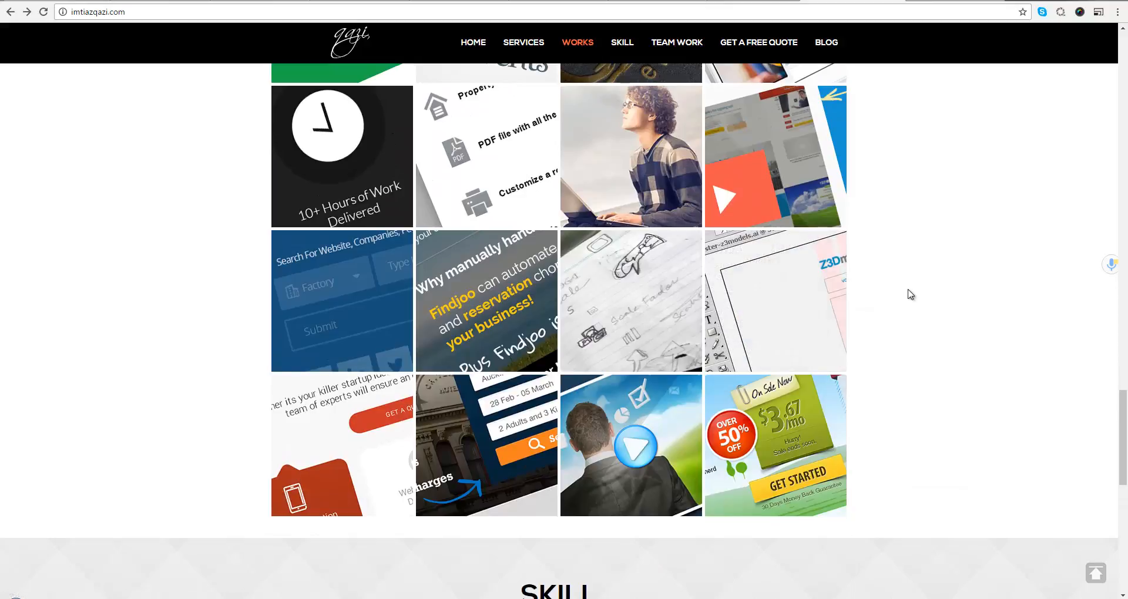
pyautogui.scroll(2, 781, 359)
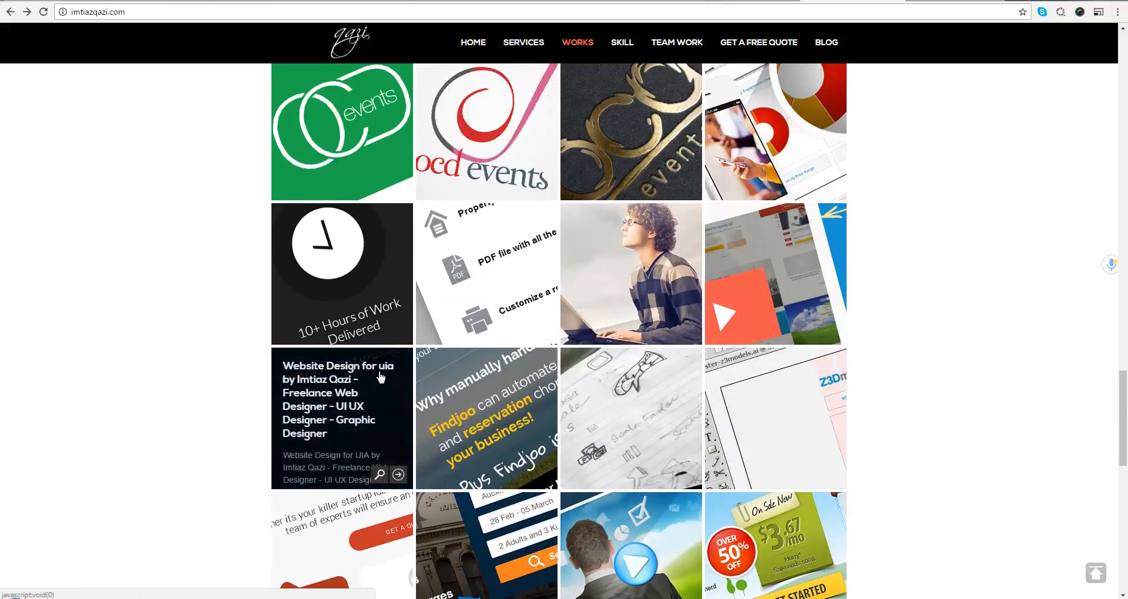
pyautogui.click(380, 474)
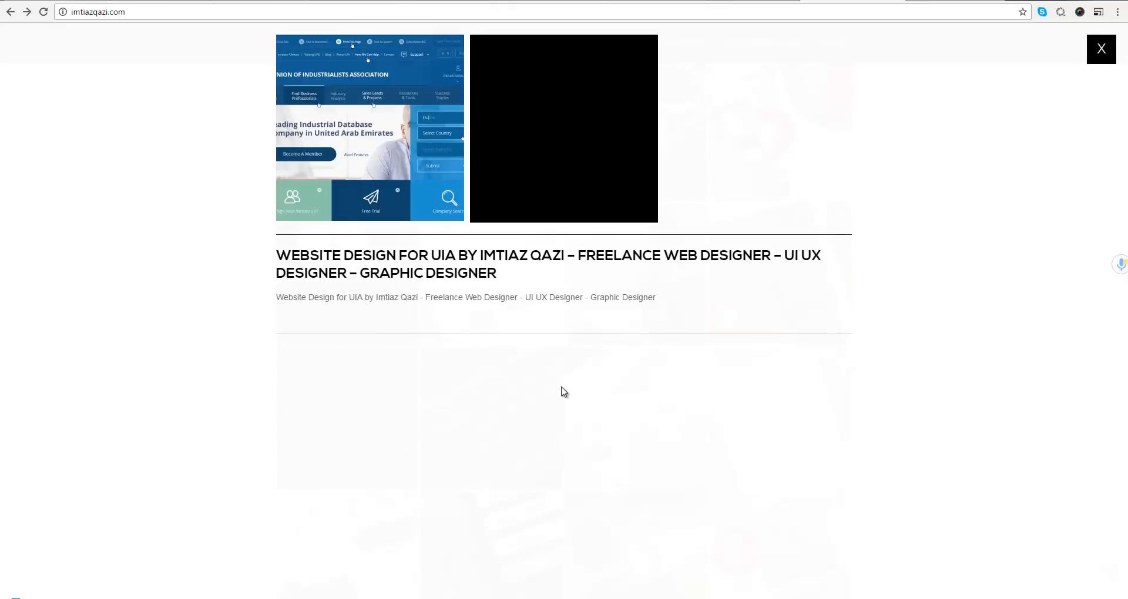
pyautogui.click(405, 159)
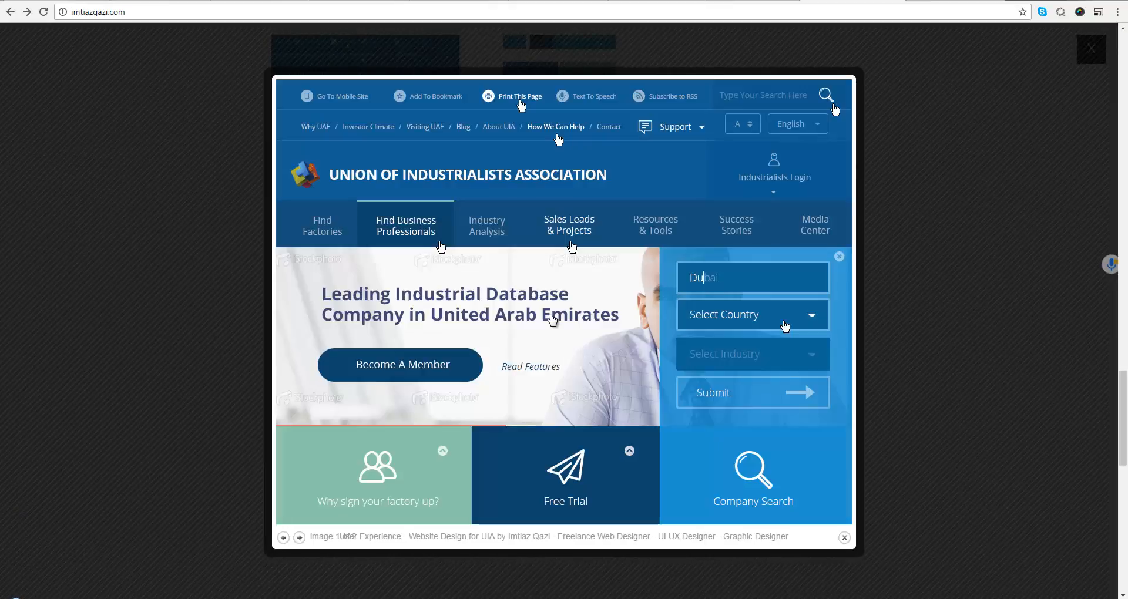
pyautogui.rightClick(550, 317)
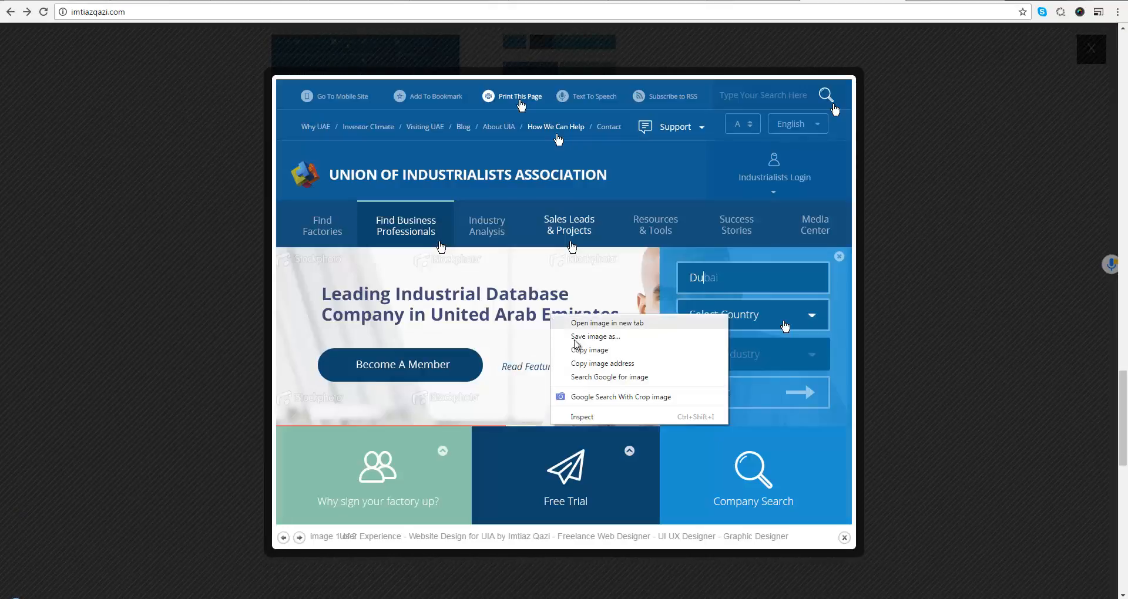
pyautogui.click(608, 362)
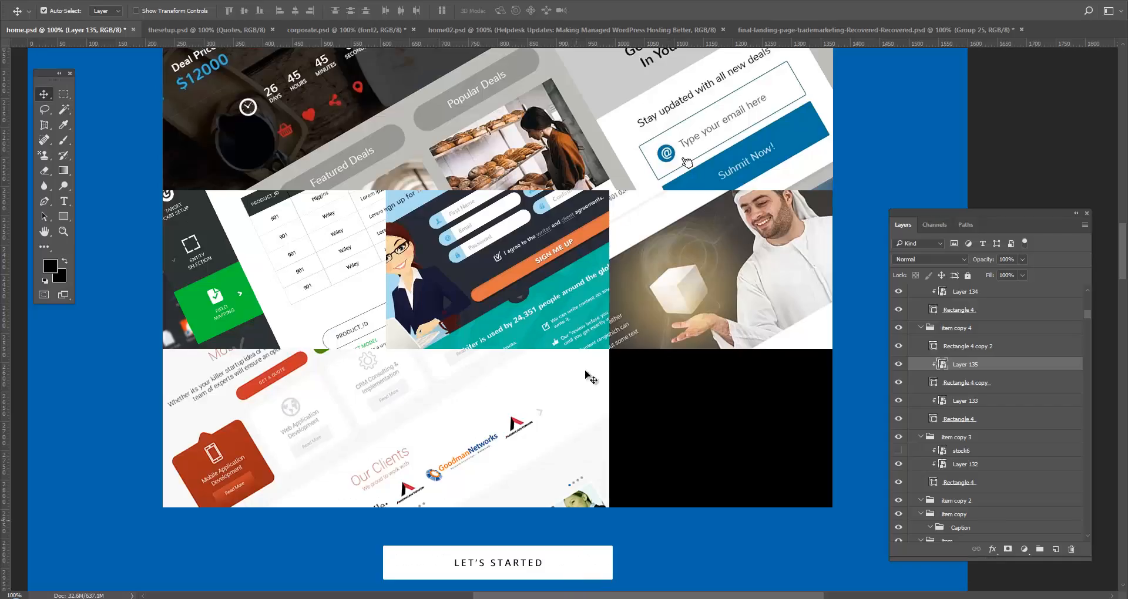
# - Paste the UIA image above the black tile in home.psd and convert it to a Smart Object
pyautogui.hotkey('ctrl', 'v')
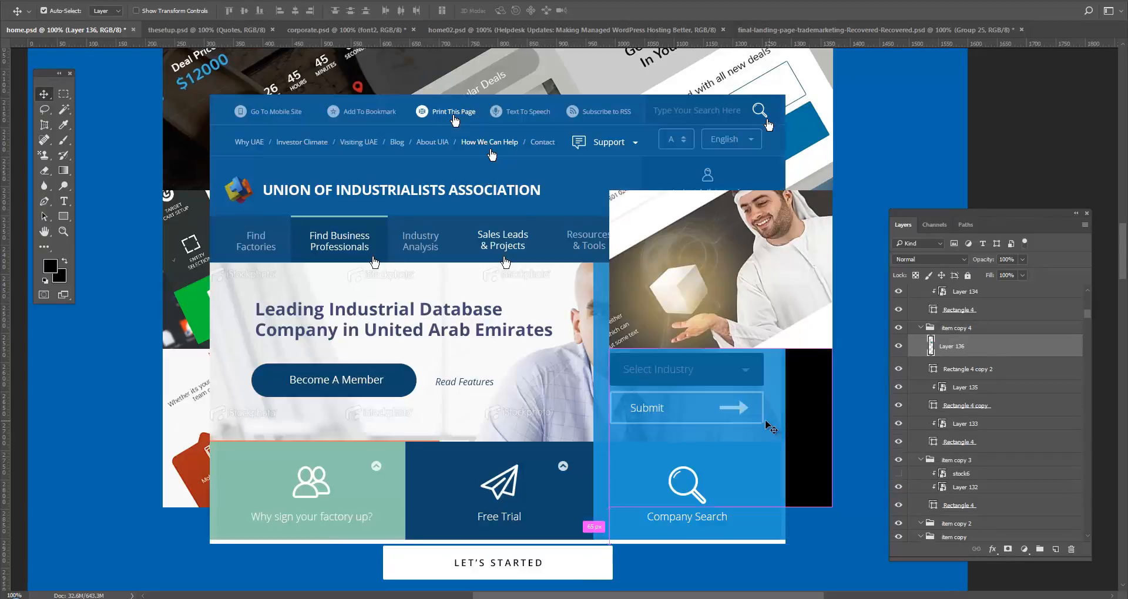
pyautogui.rightClick(970, 353)
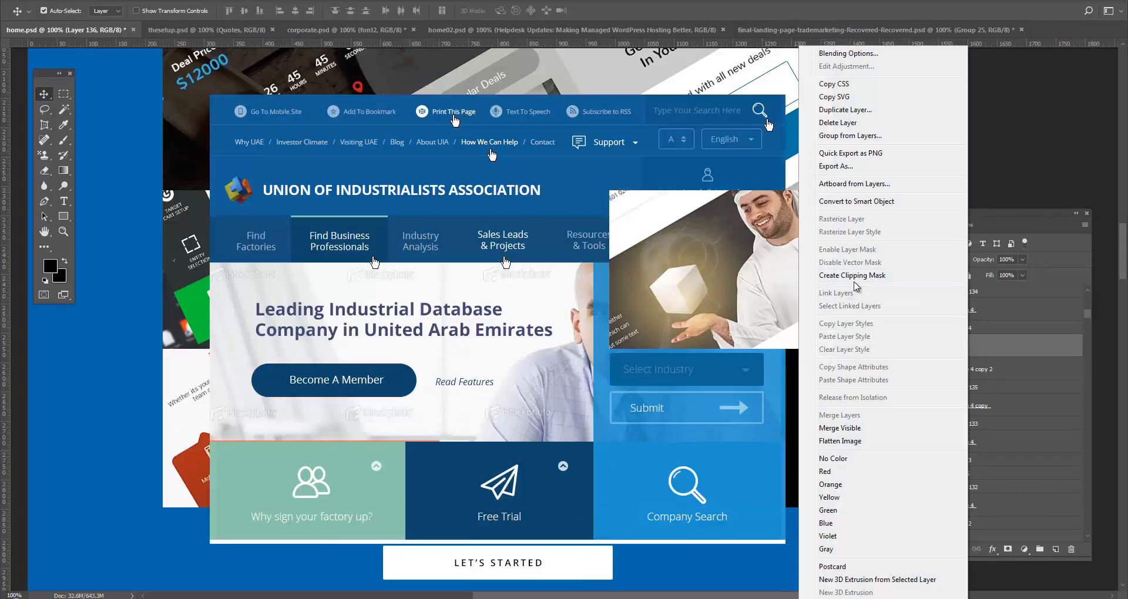
pyautogui.click(846, 202)
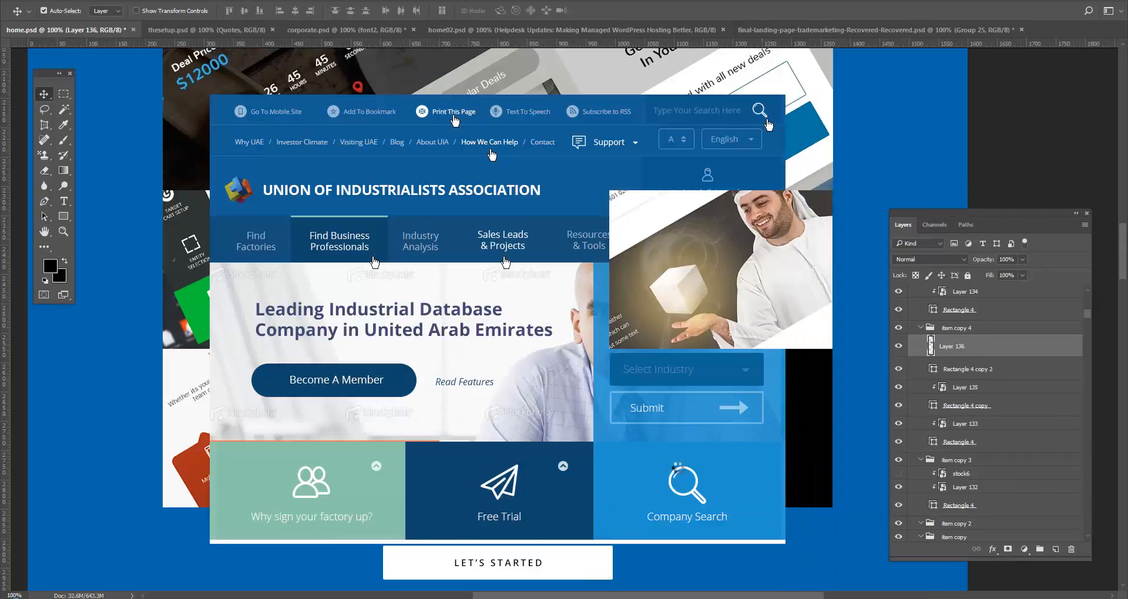
# - Position the UIA mockup over the black tile, rotate it 30° counterclockwise and clip it to the tile
pyautogui.moveTo(675, 467); pyautogui.dragTo(768, 488)
pyautogui.hotkey('ctrl', 't')
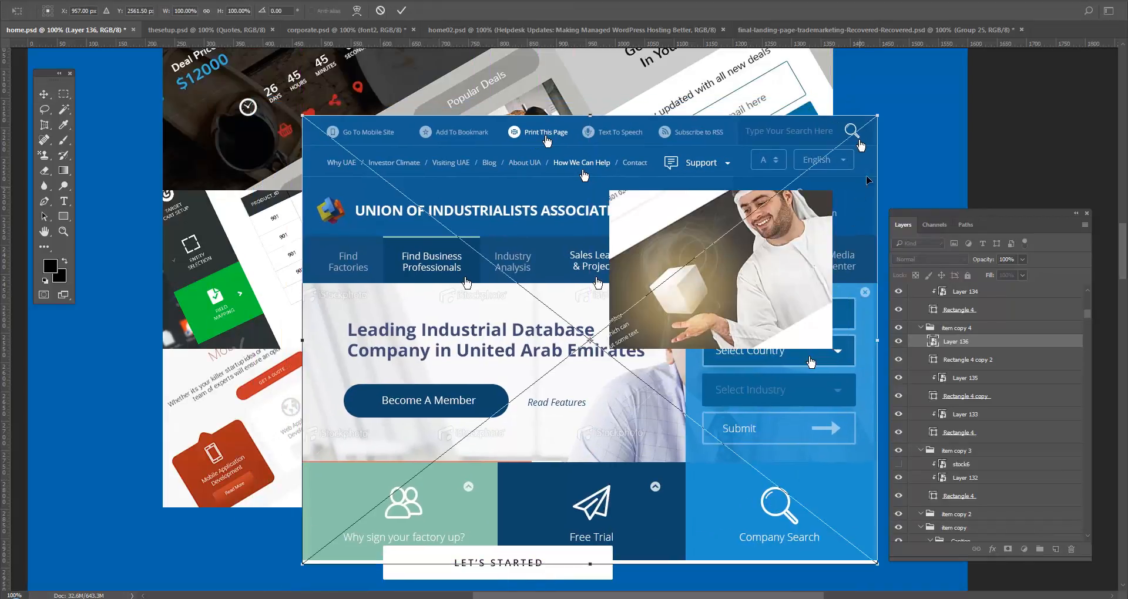
pyautogui.moveTo(928, 123); pyautogui.dragTo(771, 91)
pyautogui.moveTo(745, 360); pyautogui.dragTo(703, 445)
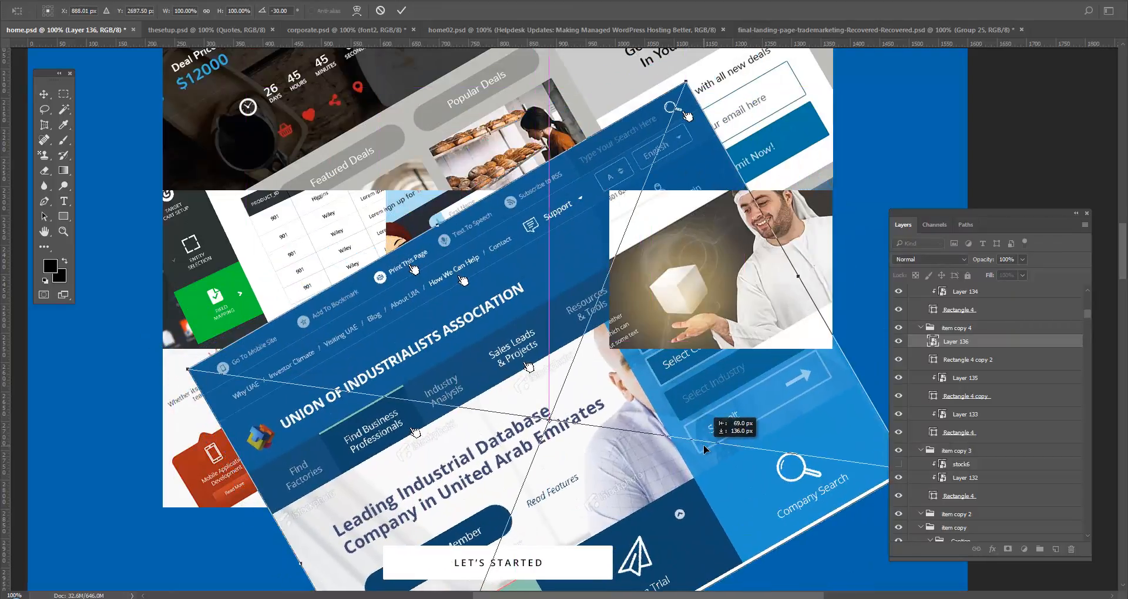
pyautogui.press('Return')
pyautogui.rightClick(975, 342)
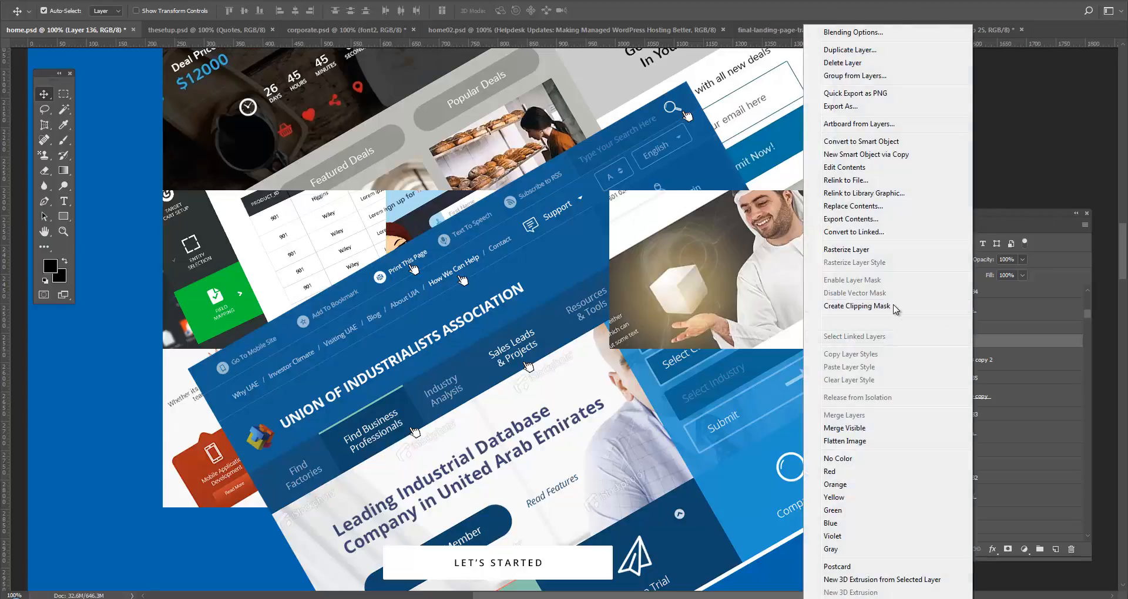
pyautogui.click(894, 306)
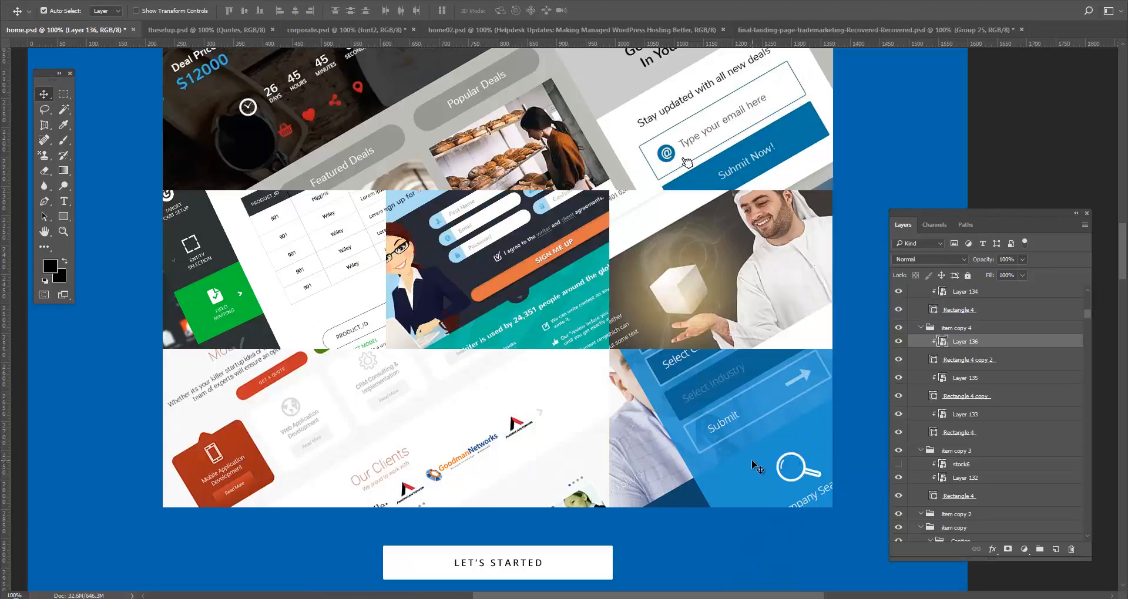
# - Shift the Enbake mockup upward inside its wide tile to frame the client logos and portfolio thumbnails
pyautogui.moveTo(721, 332); pyautogui.dragTo(740, 369)
pyautogui.moveTo(644, 378); pyautogui.dragTo(660, 314)
pyautogui.moveTo(653, 402); pyautogui.dragTo(657, 322)
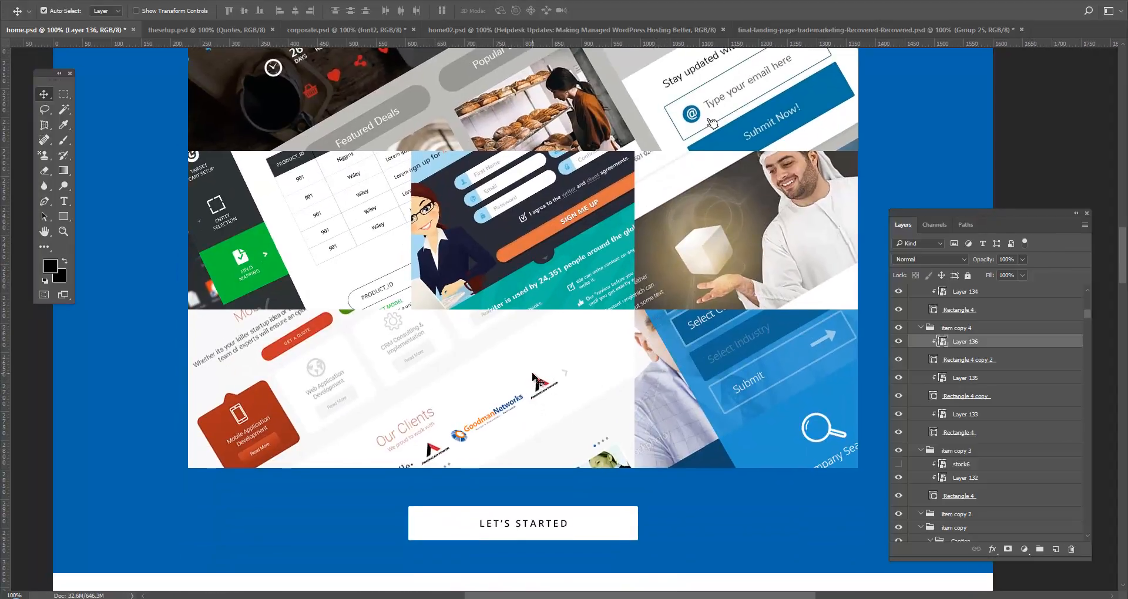
pyautogui.moveTo(519, 401); pyautogui.dragTo(520, 320)
pyautogui.scroll(1, 528, 400)
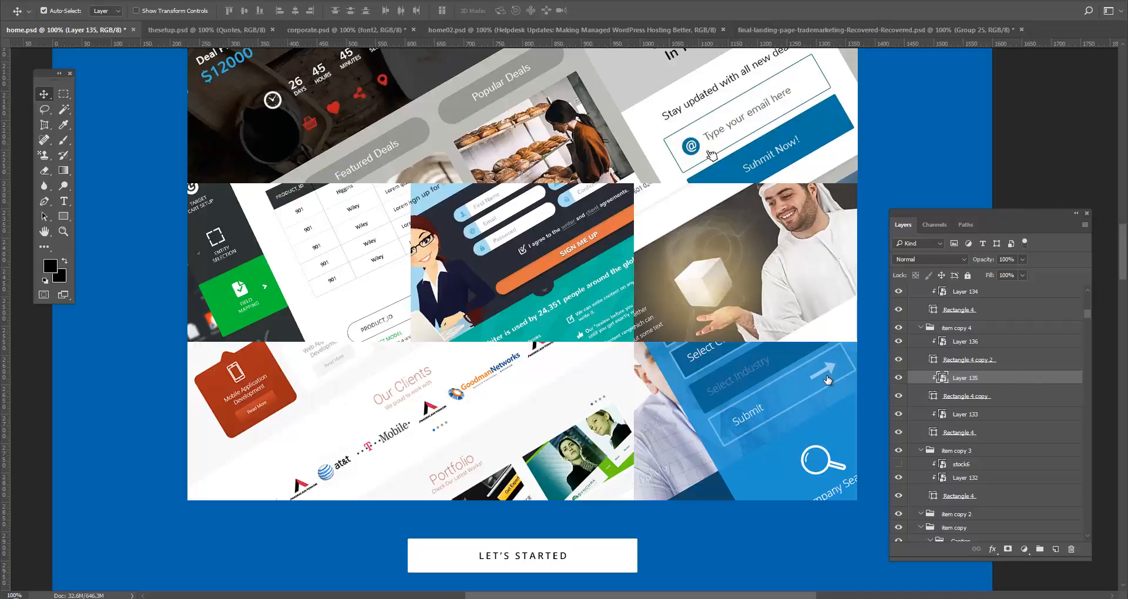
# - Add a black Color Overlay at about 14% opacity to the Enbake mockup layer
pyautogui.press('h')
pyautogui.doubleClick(1005, 378)
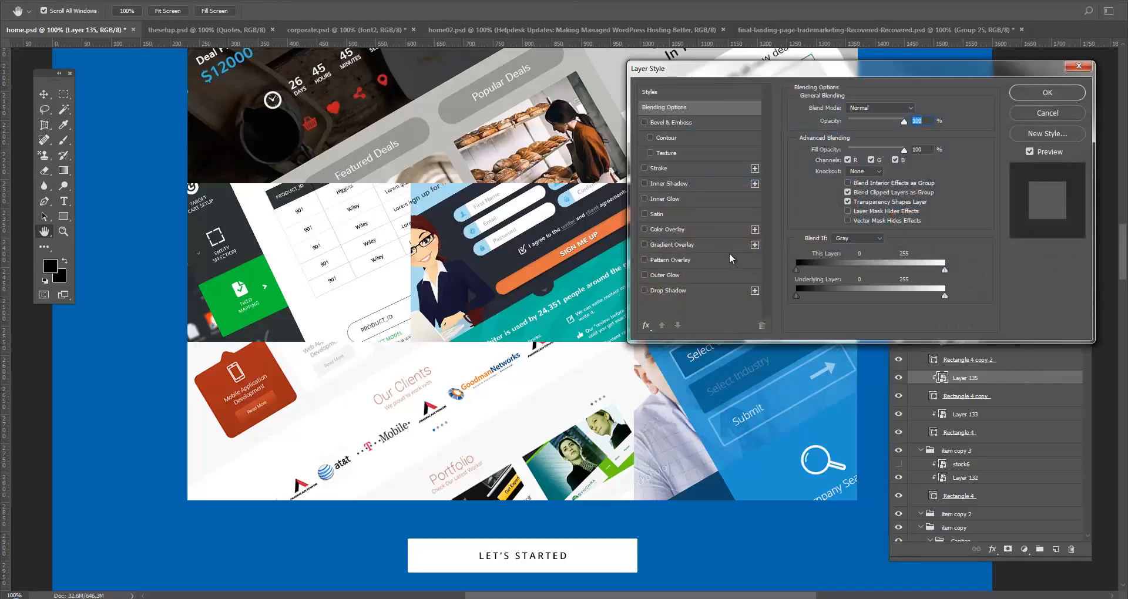
pyautogui.click(645, 229)
pyautogui.click(667, 230)
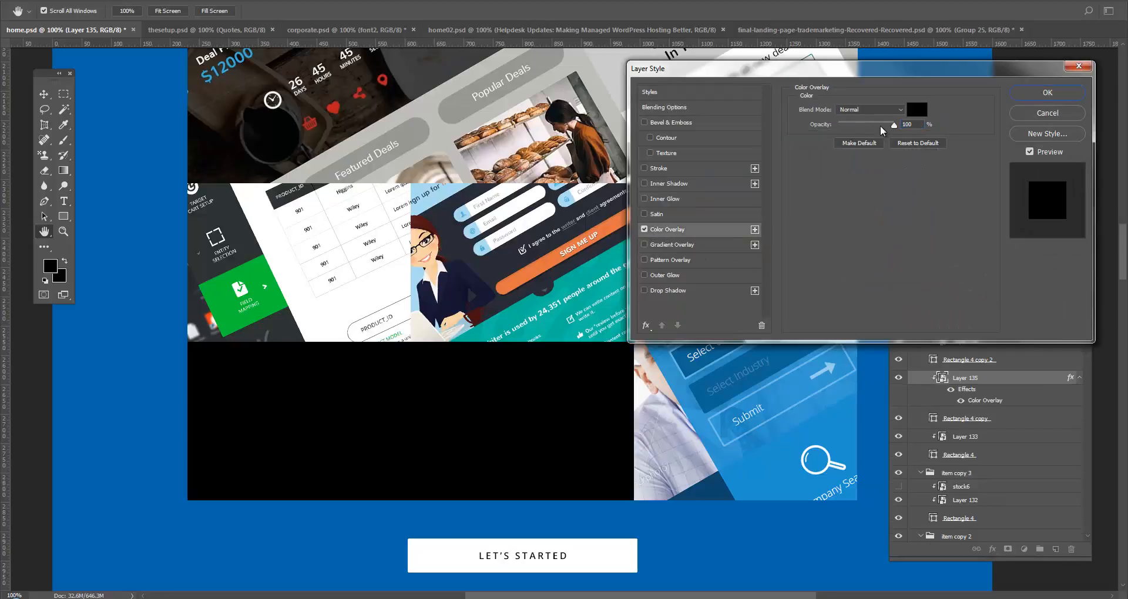
pyautogui.moveTo(893, 125); pyautogui.dragTo(845, 128)
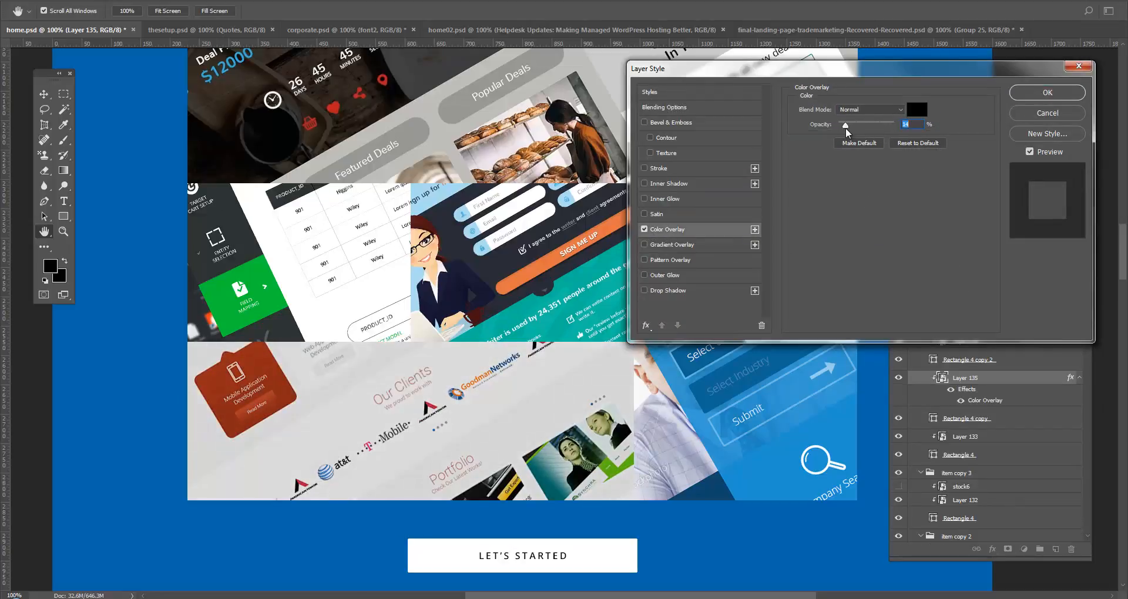
pyautogui.click(1022, 94)
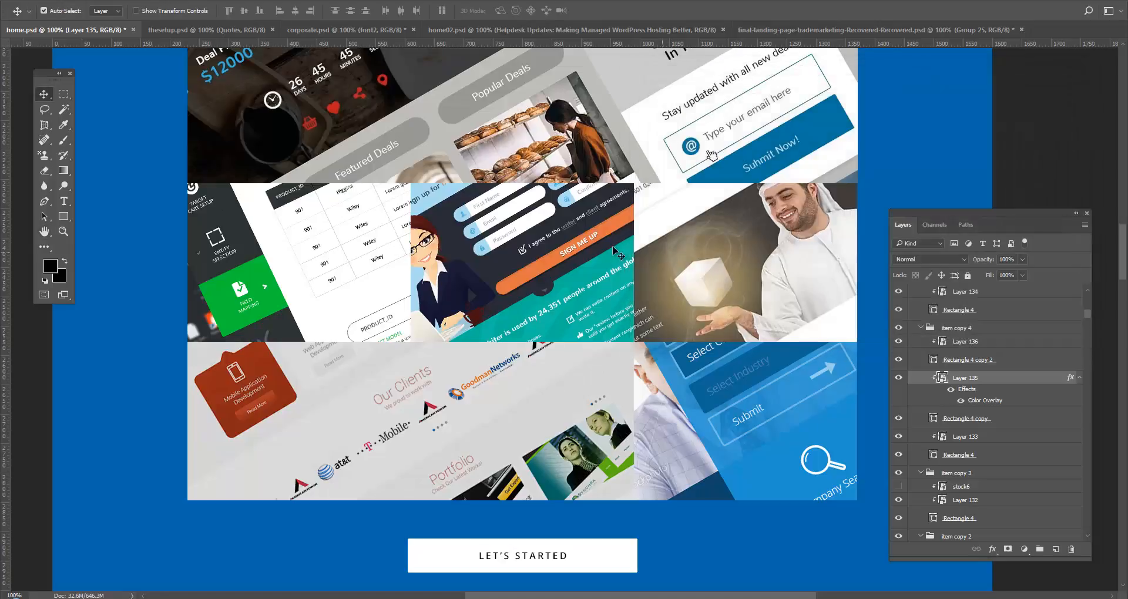
# - Show the guides over the Our Works tiles and save home.psd
pyautogui.scroll(1, 684, 286)
pyautogui.hotkey('ctrl', ';')
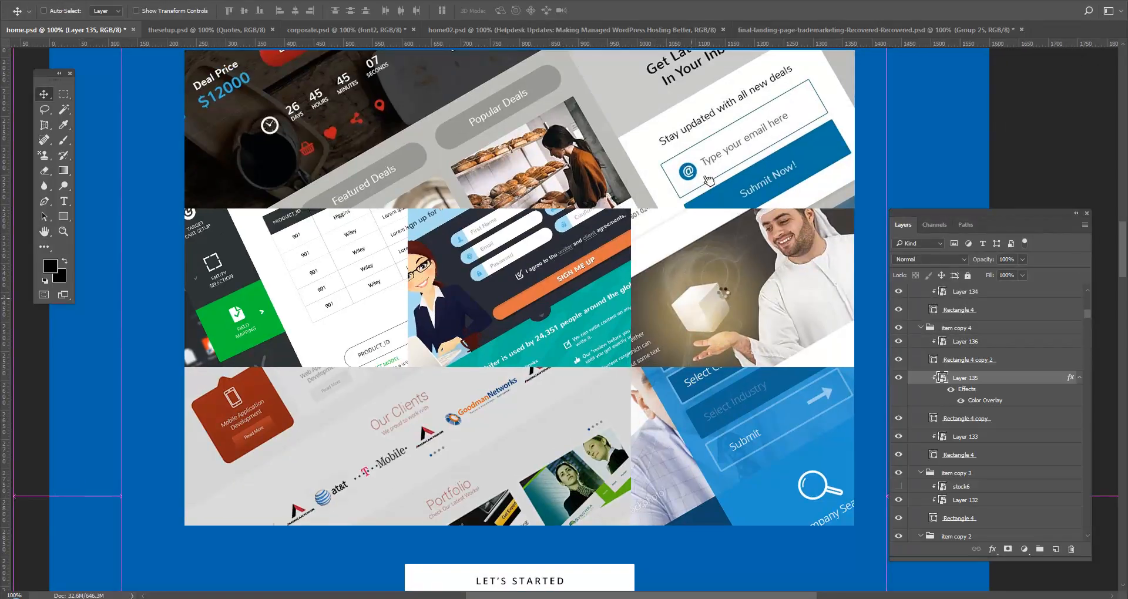
pyautogui.hotkey('ctrl', 's')
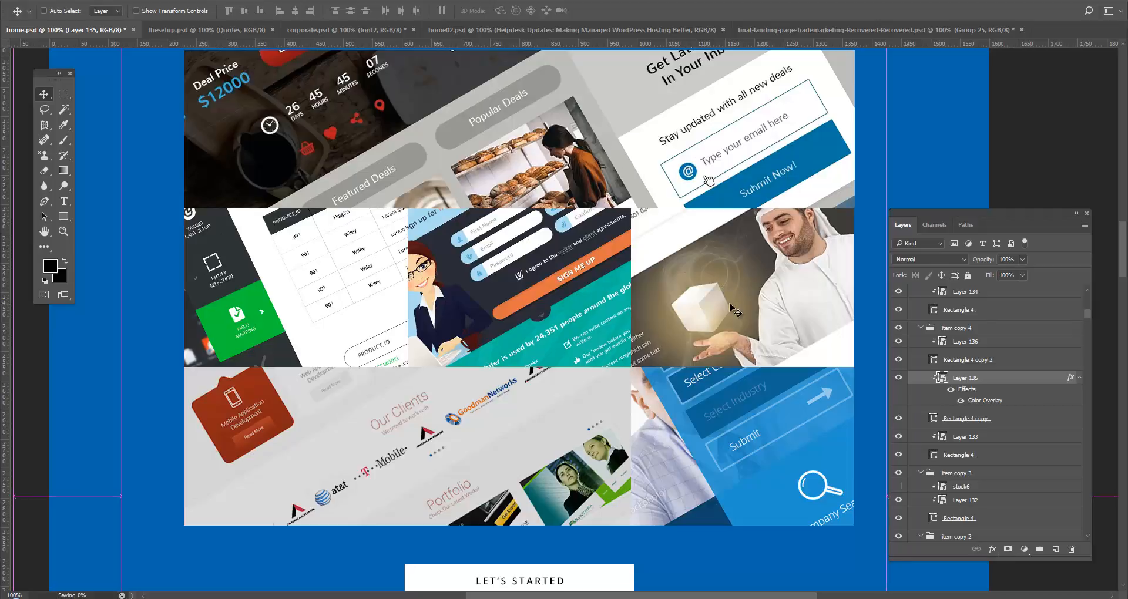
# - Lower the white filter button backgrounds' opacity: 22% for Web Design, 20% for Graphic Design and Mobile App
pyautogui.scroll(4, 730, 303)
pyautogui.scroll(3, 735, 312)
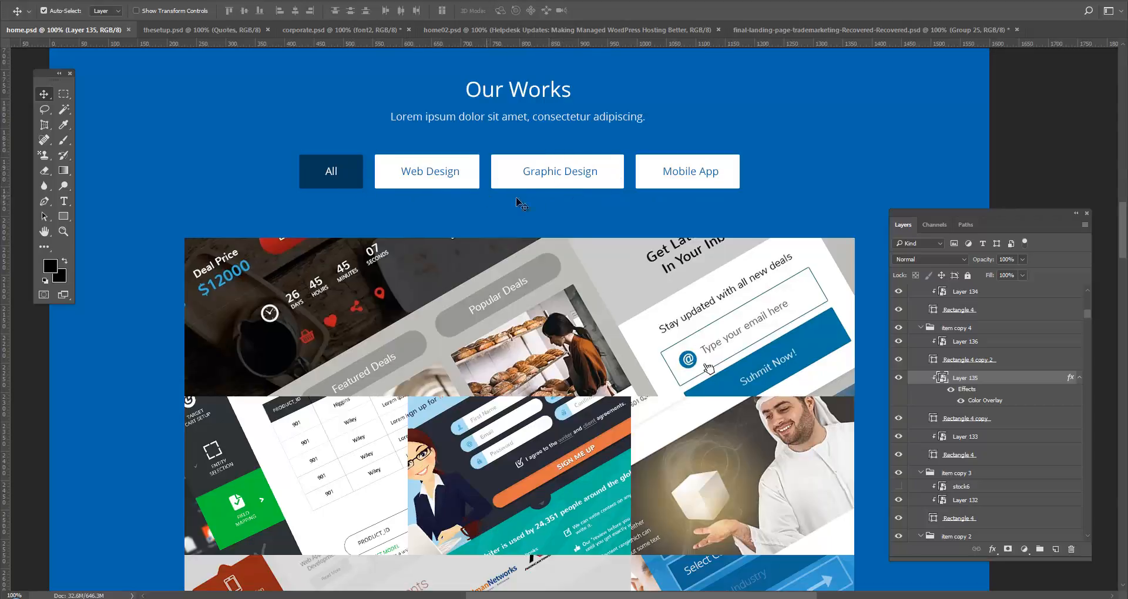
pyautogui.scroll(1, 605, 247)
pyautogui.scroll(4, 607, 247)
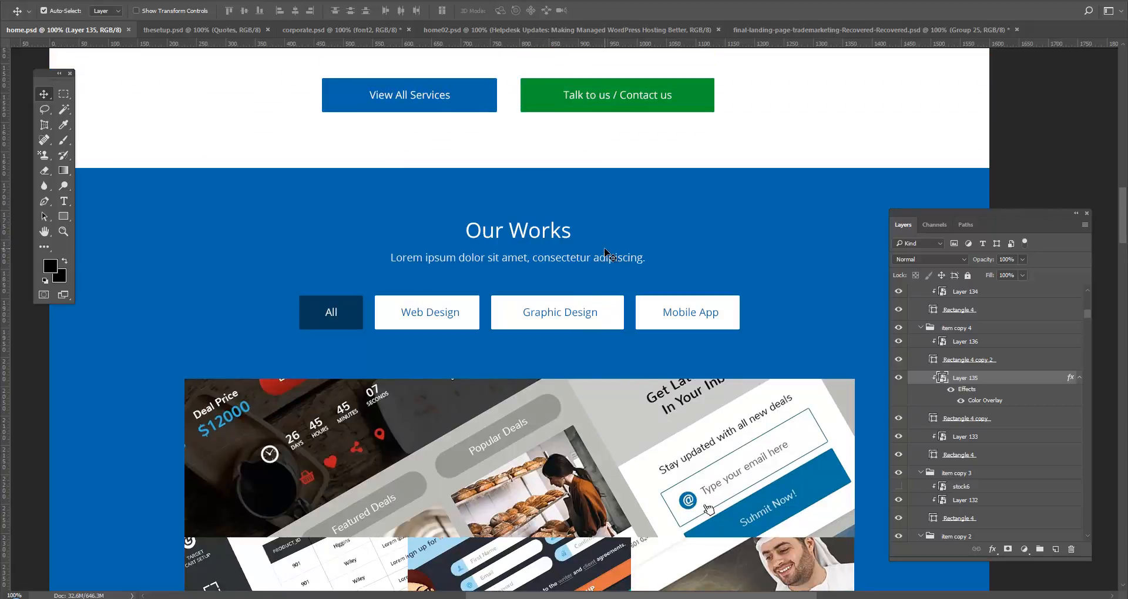
pyautogui.scroll(1, 607, 253)
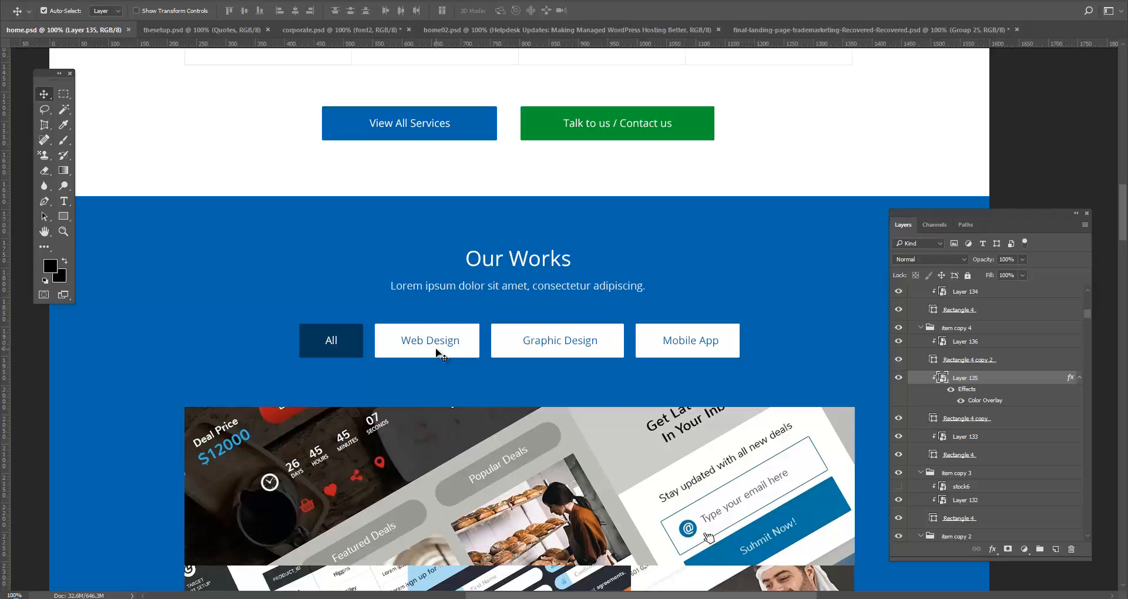
pyautogui.scroll(-5, 437, 353)
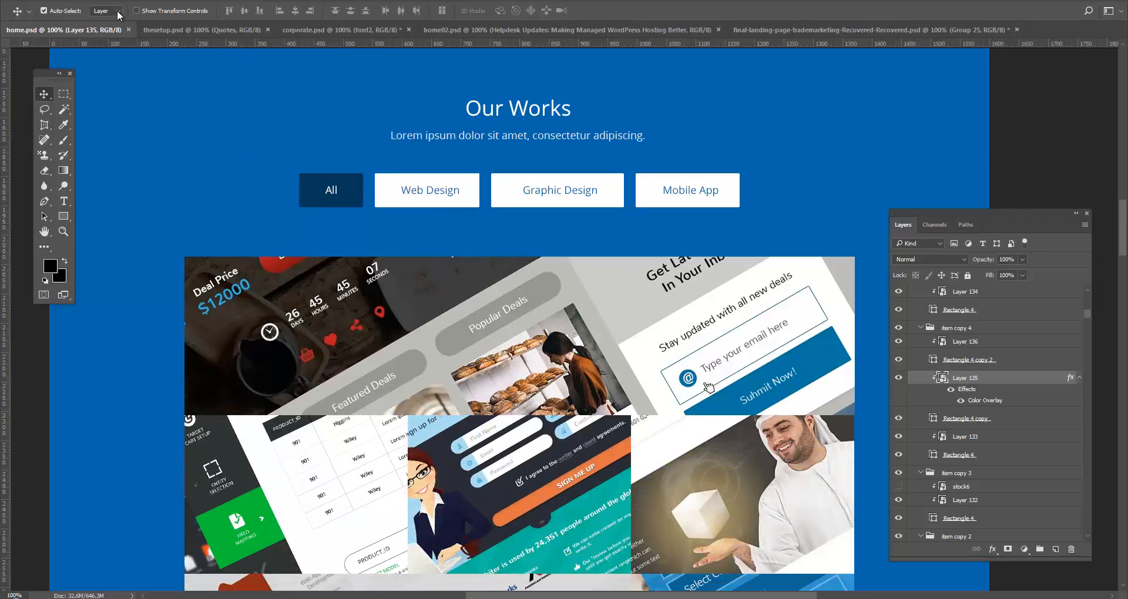
pyautogui.click(390, 182)
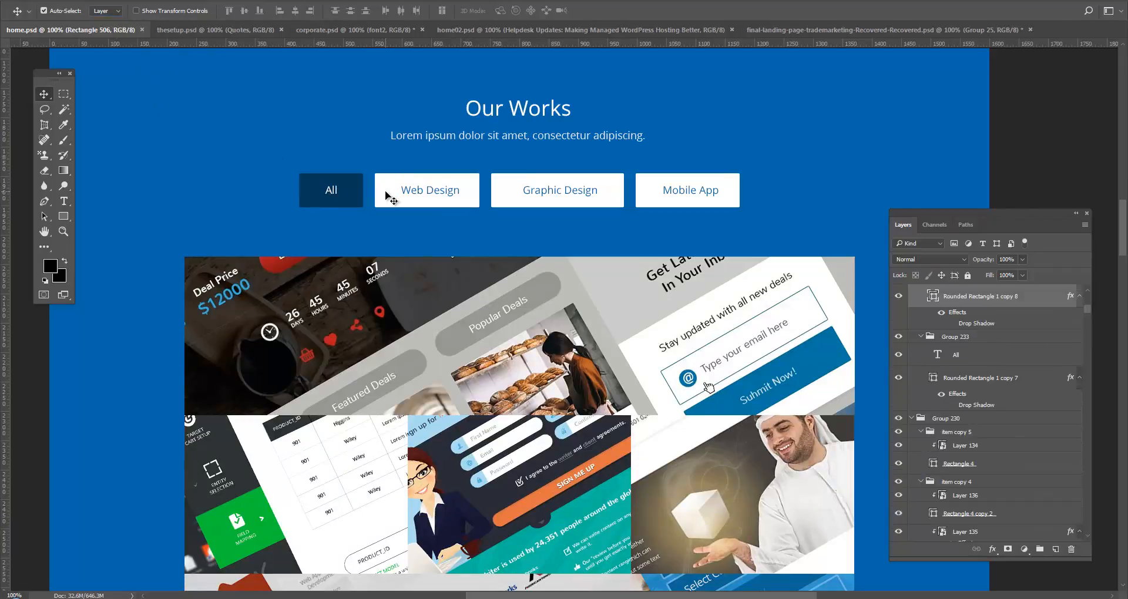
pyautogui.press('2')
pyautogui.press('2')
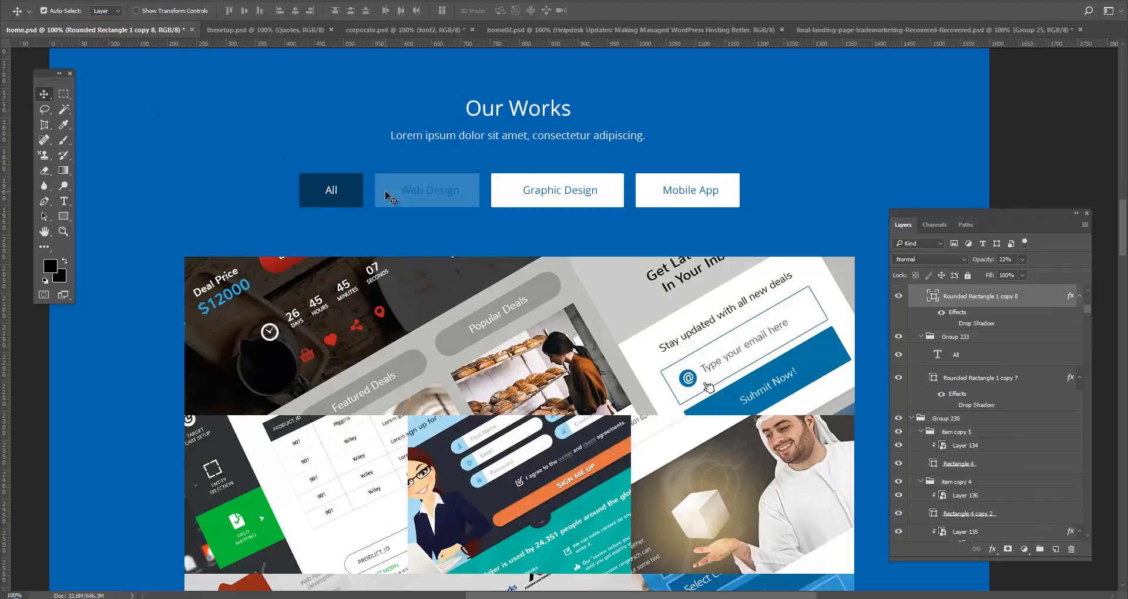
pyautogui.click(516, 193)
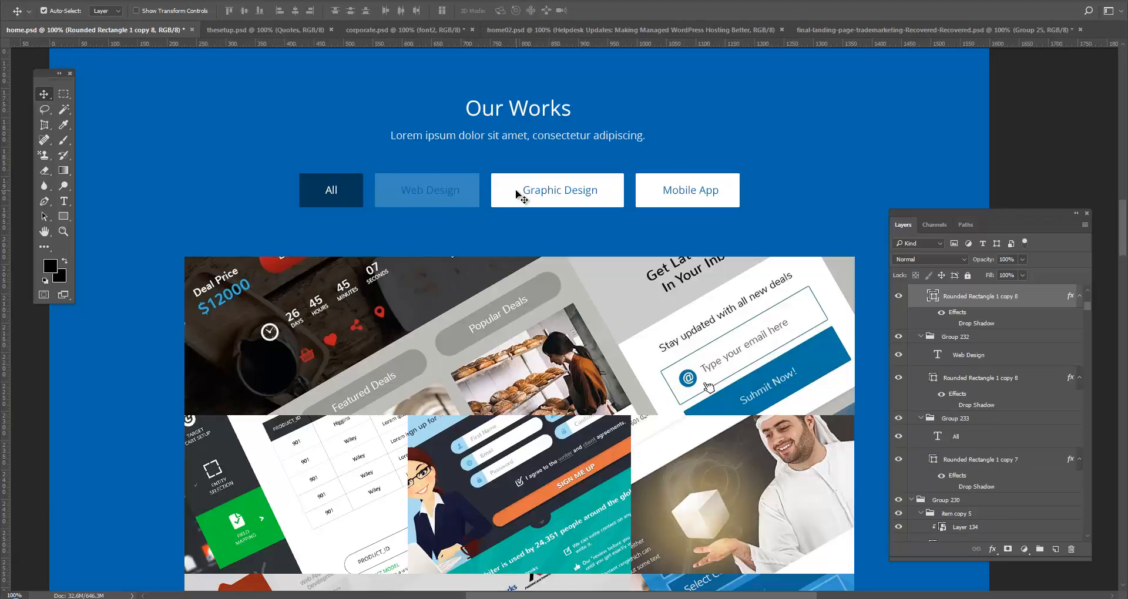
pyautogui.press('2')
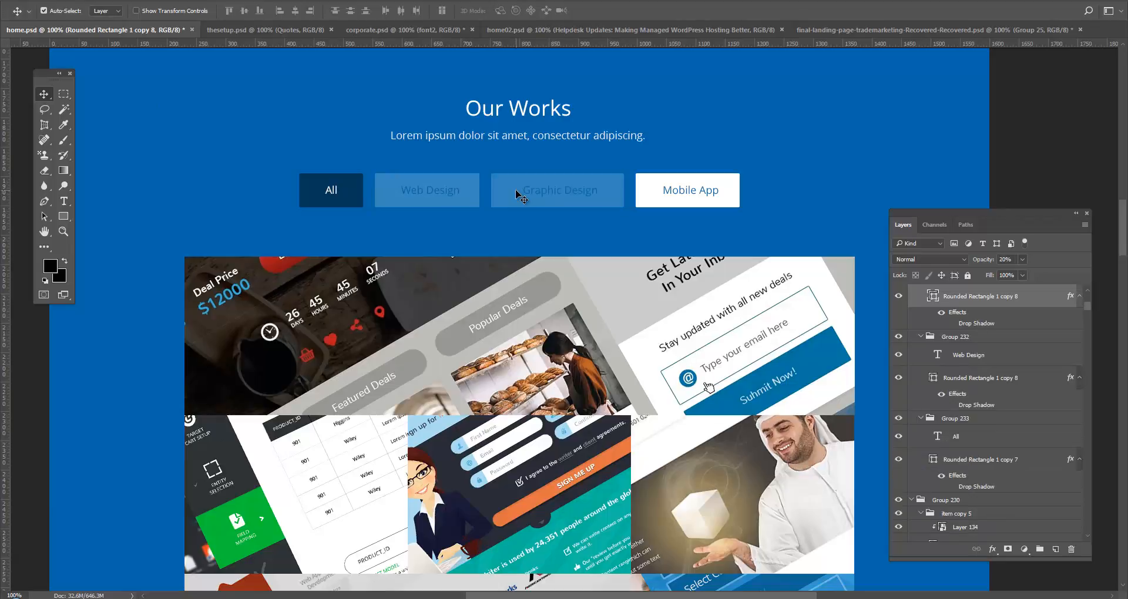
pyautogui.click(659, 194)
pyautogui.press('2')
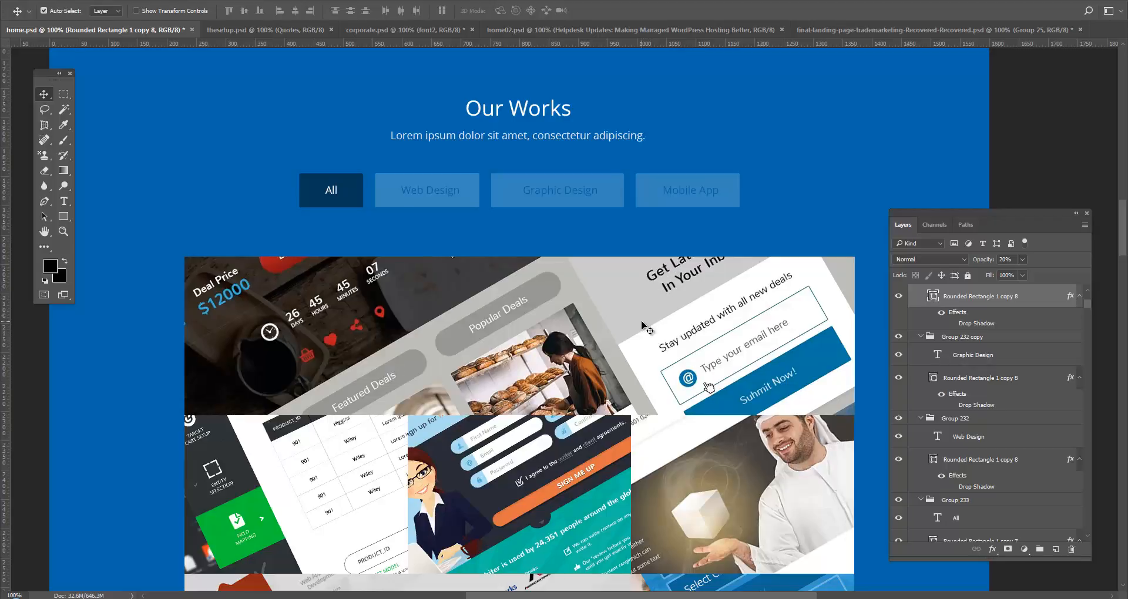
# - Nudge the rotated deals mockup about 20 px upward inside the first wide tile of Our Works
pyautogui.scroll(1, 645, 327)
pyautogui.scroll(3, 645, 327)
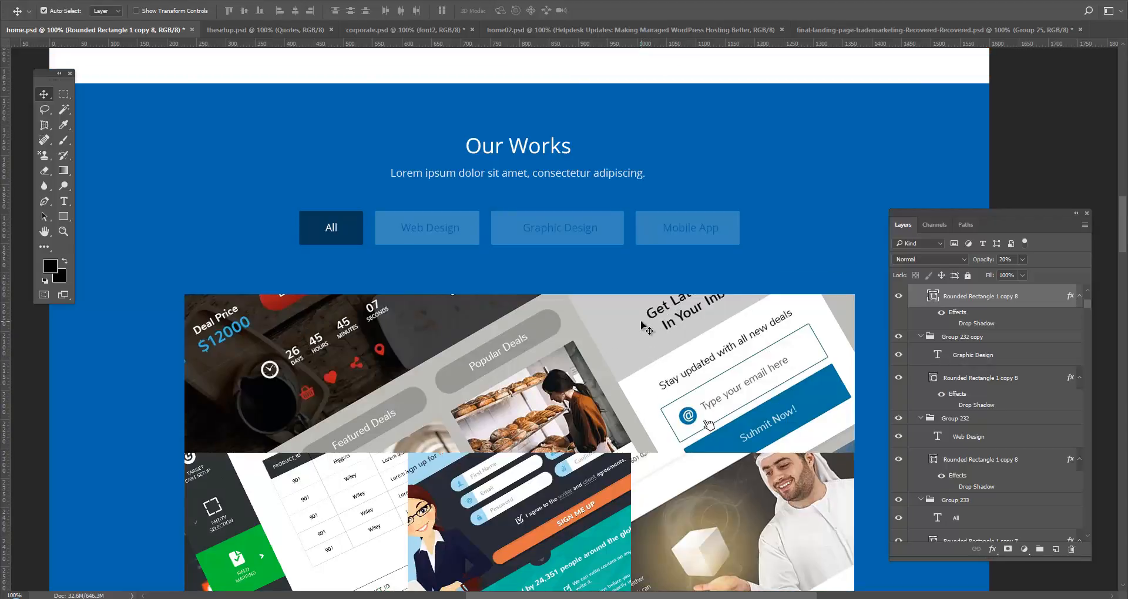
pyautogui.scroll(-5, 645, 327)
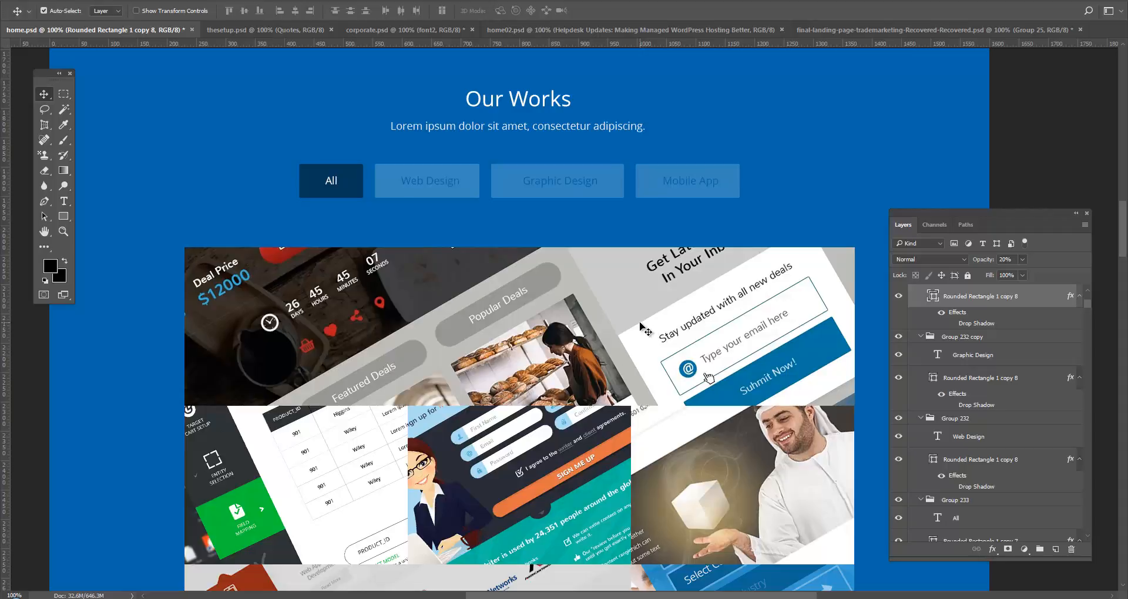
pyautogui.click(555, 332)
pyautogui.hotkey('ctrl', 't')
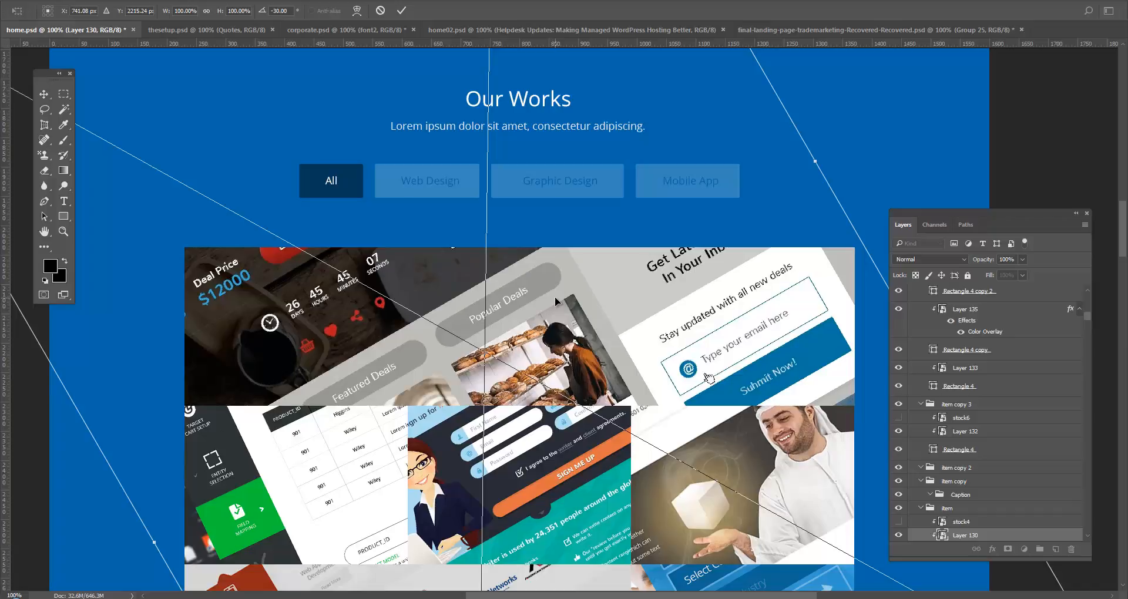
pyautogui.press('Return')
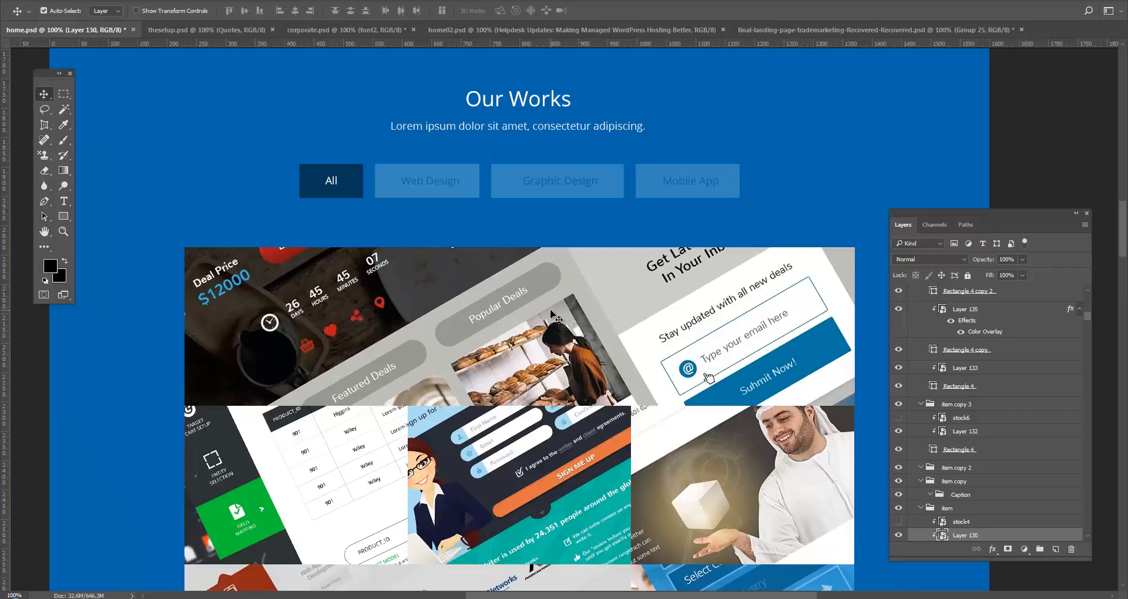
pyautogui.hotkey('shift', 'Up')
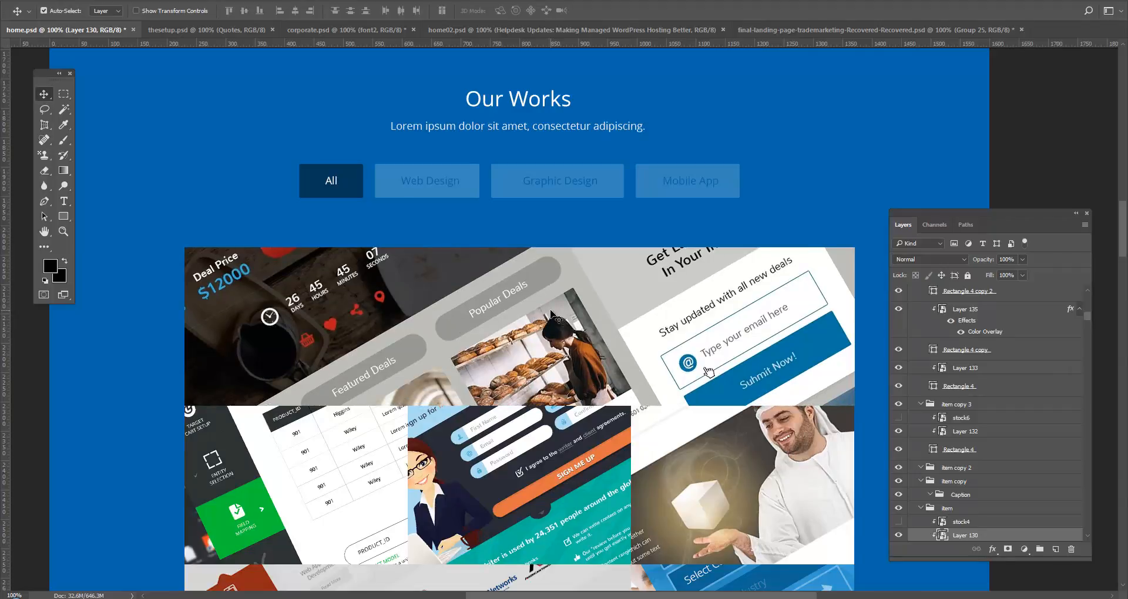
pyautogui.hotkey('shift', 'Up')
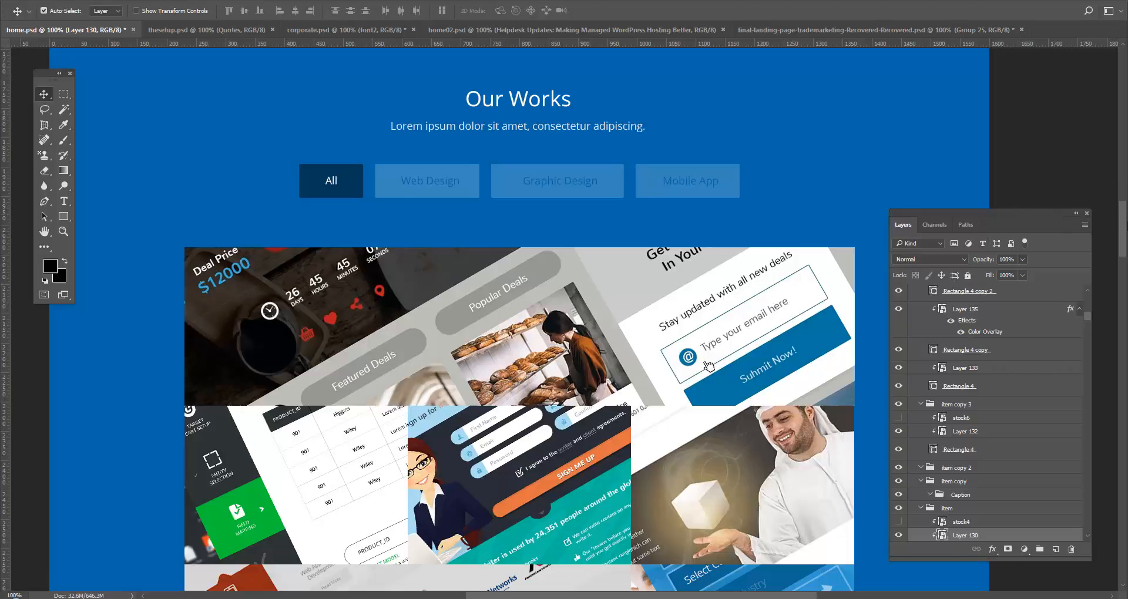
# - Hide the Layers panel and review the page layout from the hero header through Our Services to Our Works
pyautogui.moveTo(1125, 226); pyautogui.dragTo(1125, 119)
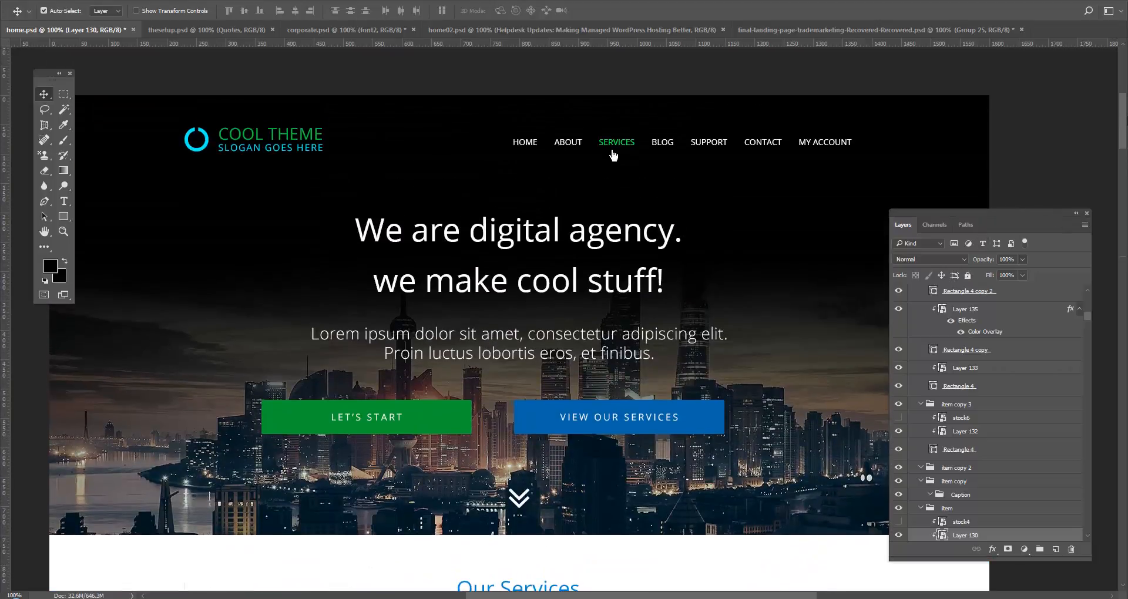
pyautogui.scroll(-10, 613, 154)
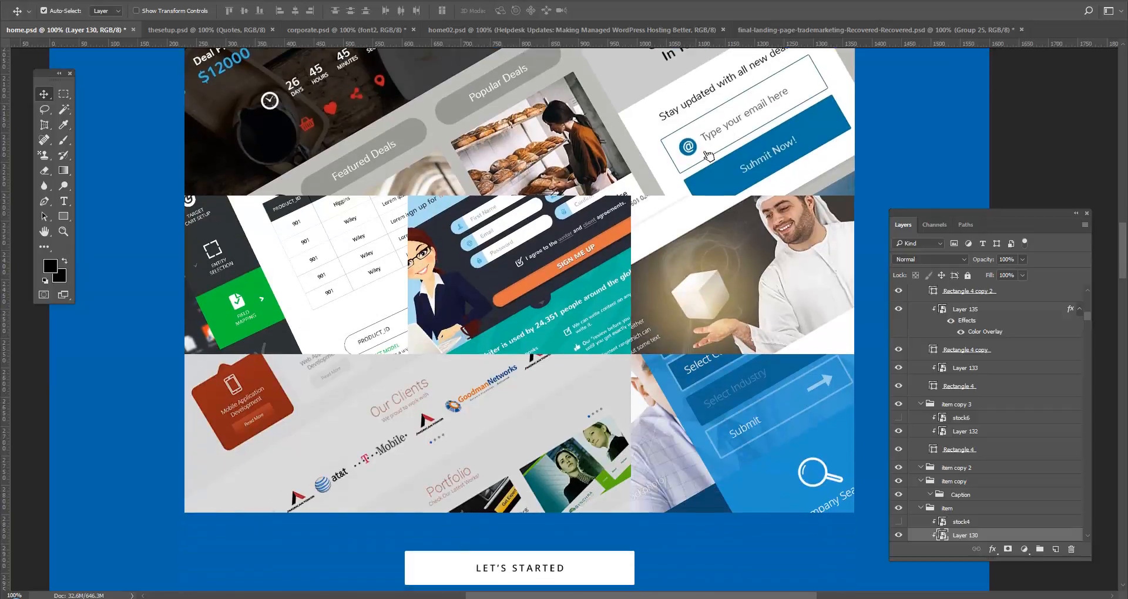
pyautogui.scroll(-2, 519, 280)
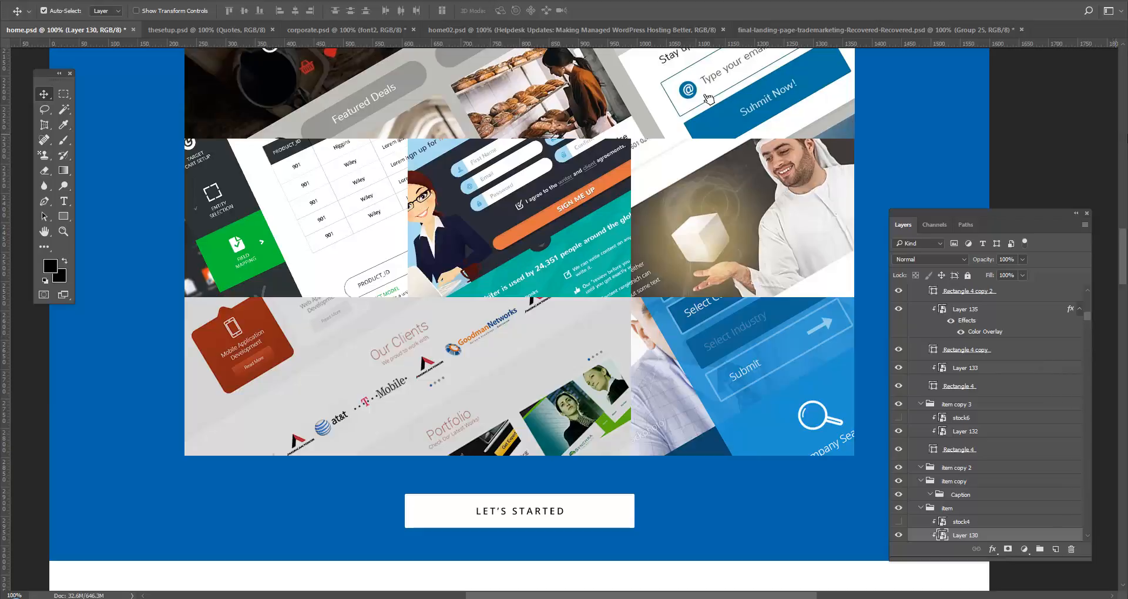
pyautogui.click(1087, 214)
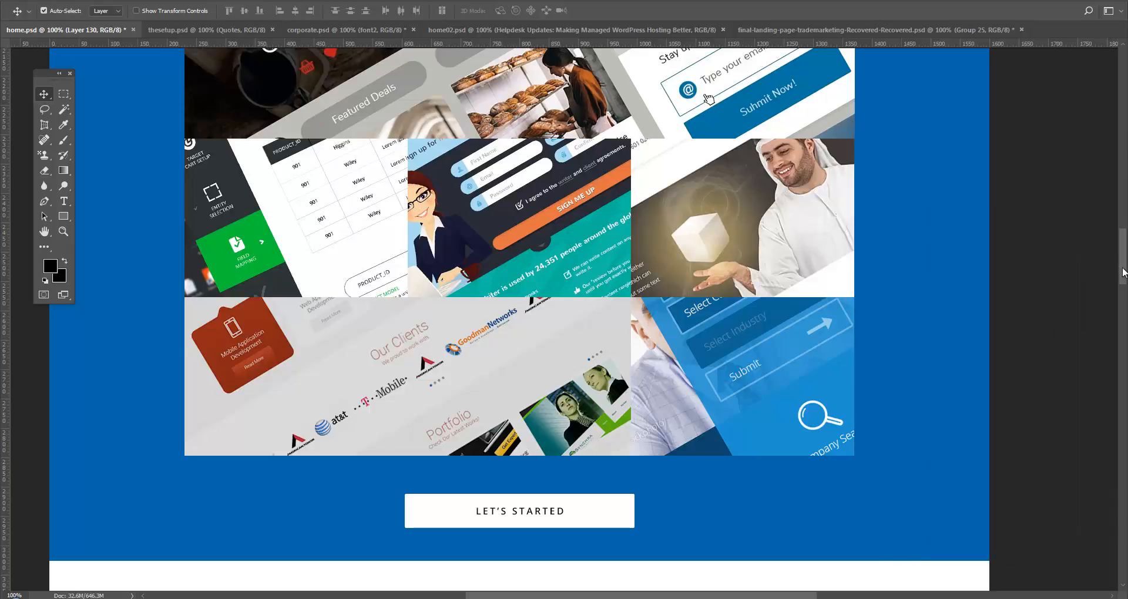
pyautogui.moveTo(1121, 267); pyautogui.dragTo(1121, 181)
pyautogui.scroll(10, 612, 81)
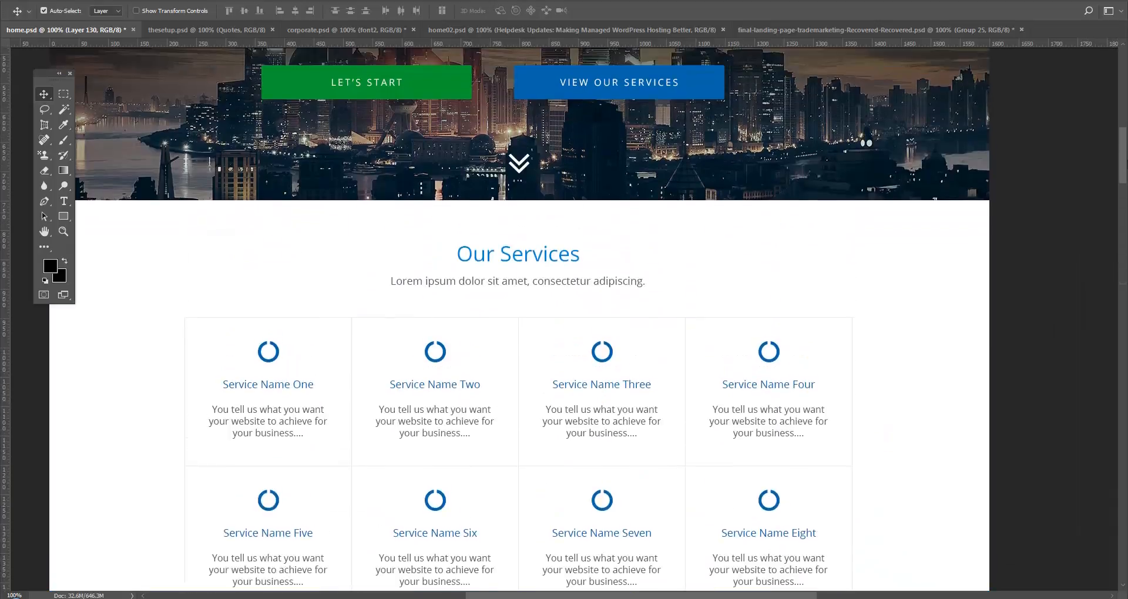
pyautogui.scroll(1, 612, 88)
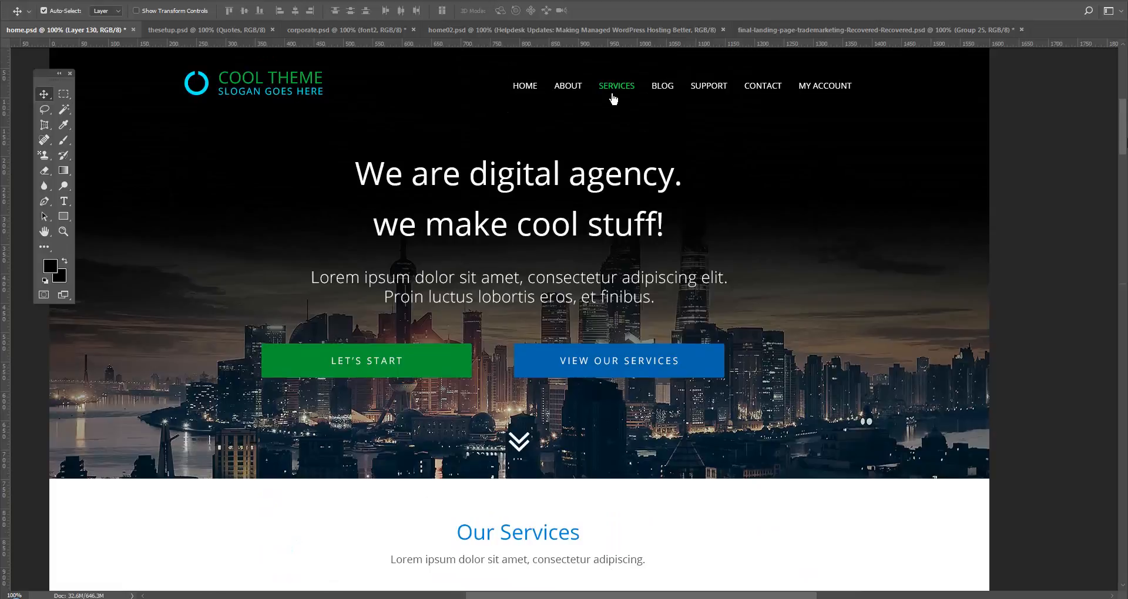
pyautogui.moveTo(613, 99); pyautogui.dragTo(612, 93)
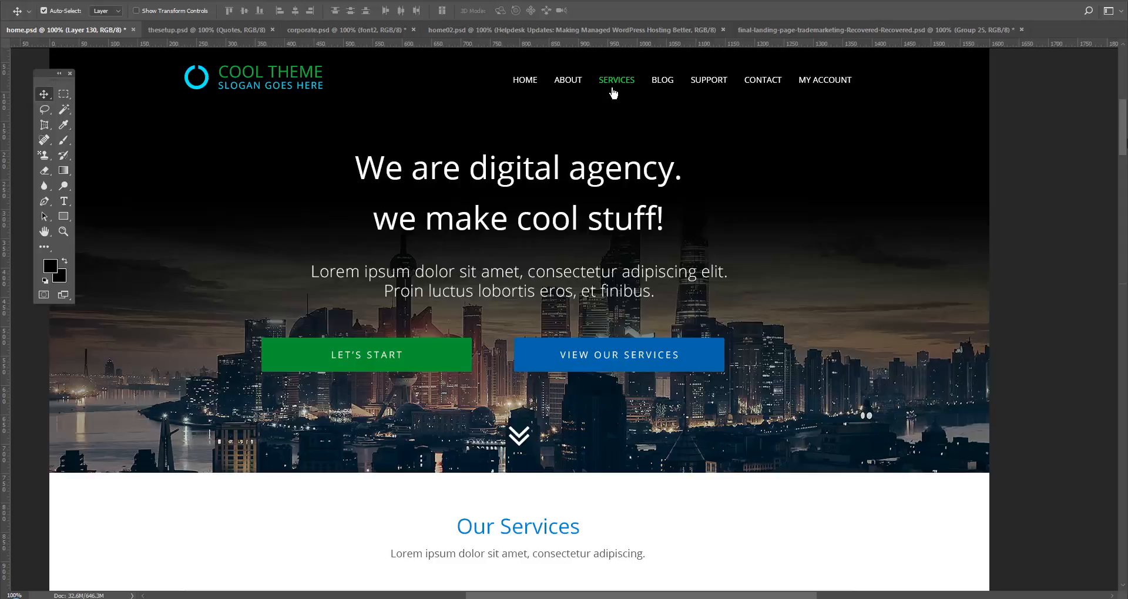
pyautogui.scroll(-8, 612, 92)
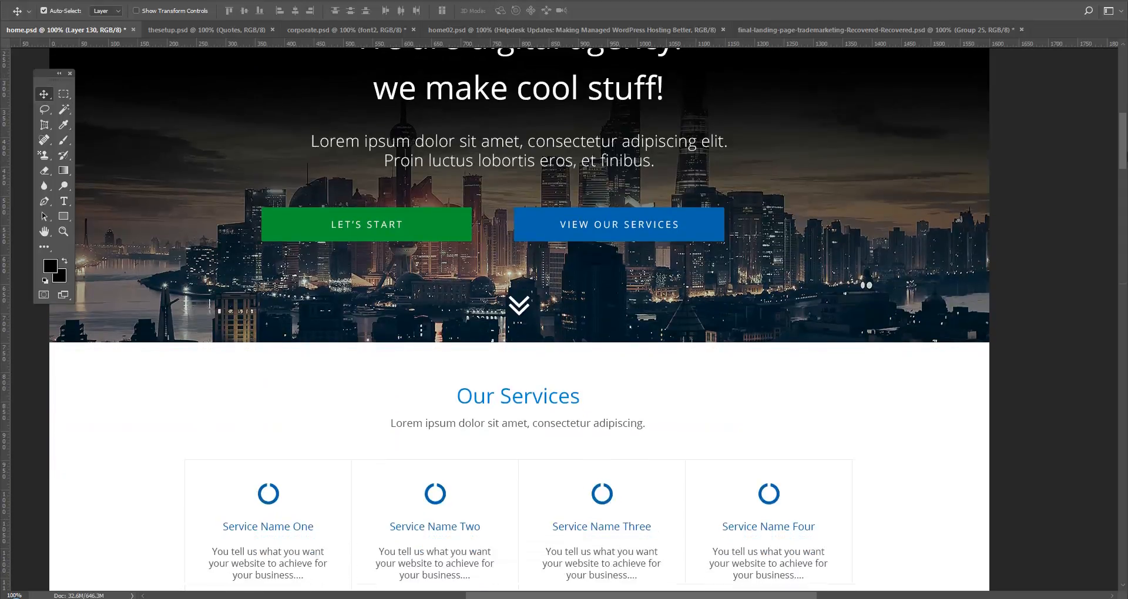
pyautogui.scroll(-1, 519, 318)
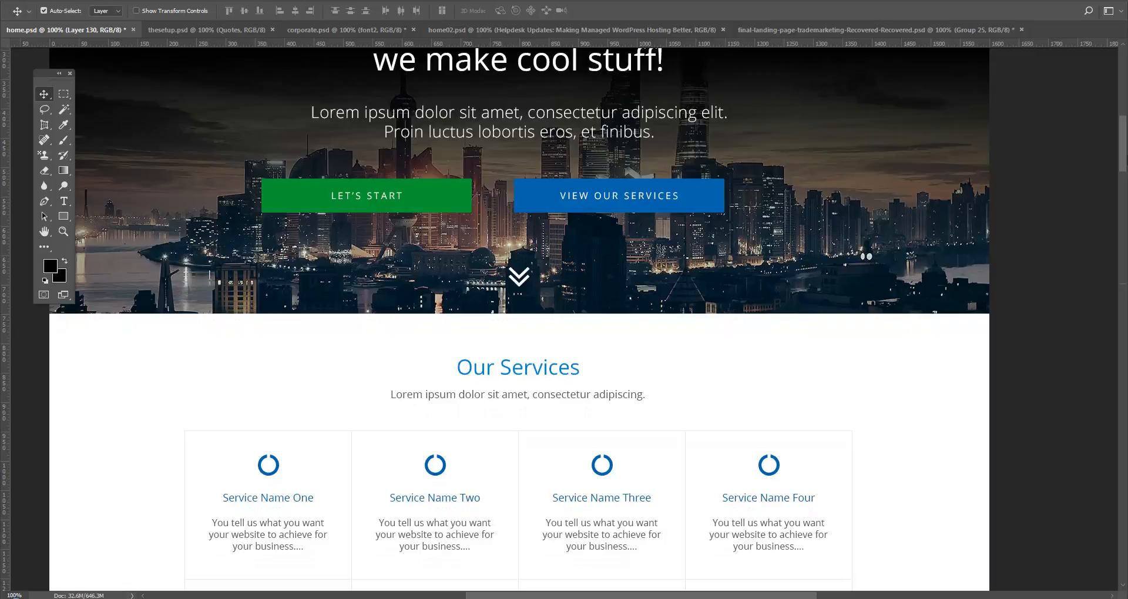
pyautogui.scroll(-15, 519, 317)
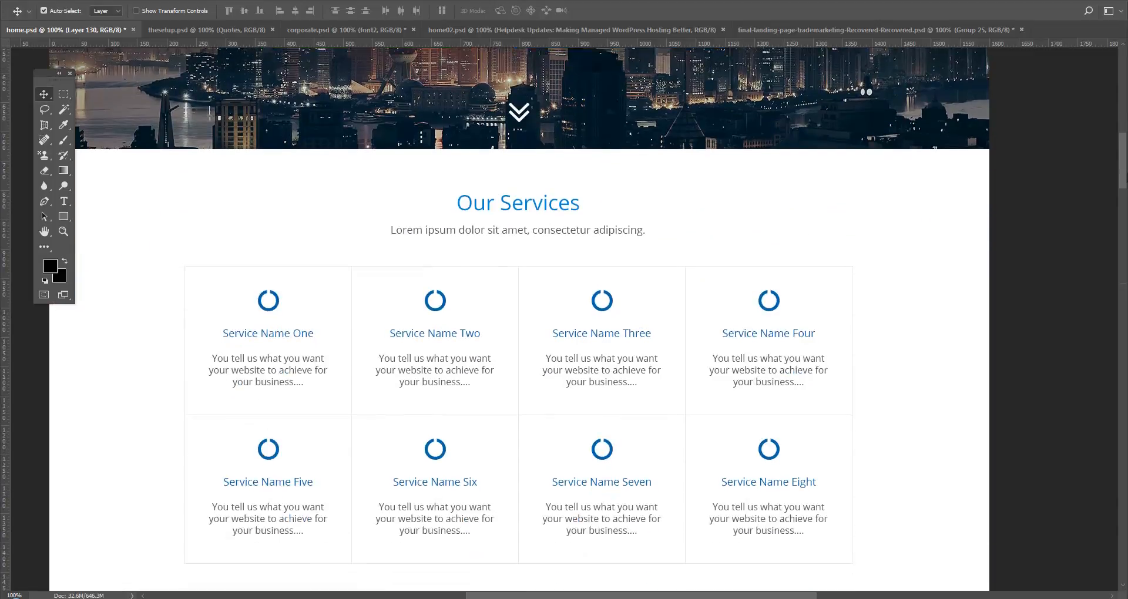
pyautogui.scroll(-16, 708, 297)
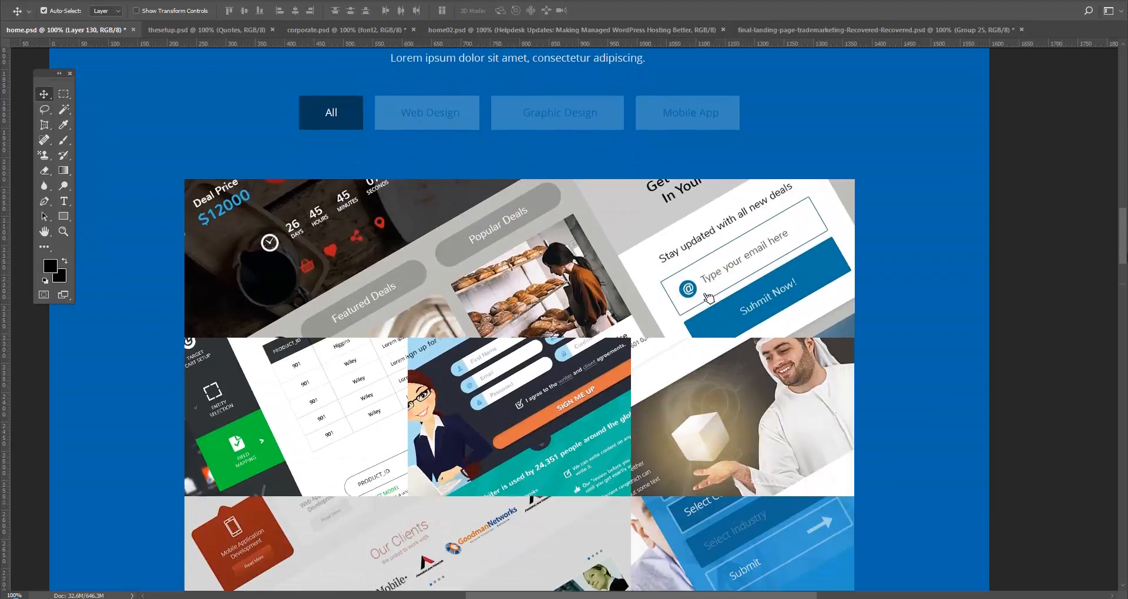
# - Examine the lower Our Works tiles and the Our Team section down to the sign-up block
pyautogui.moveTo(707, 297); pyautogui.dragTo(709, 240)
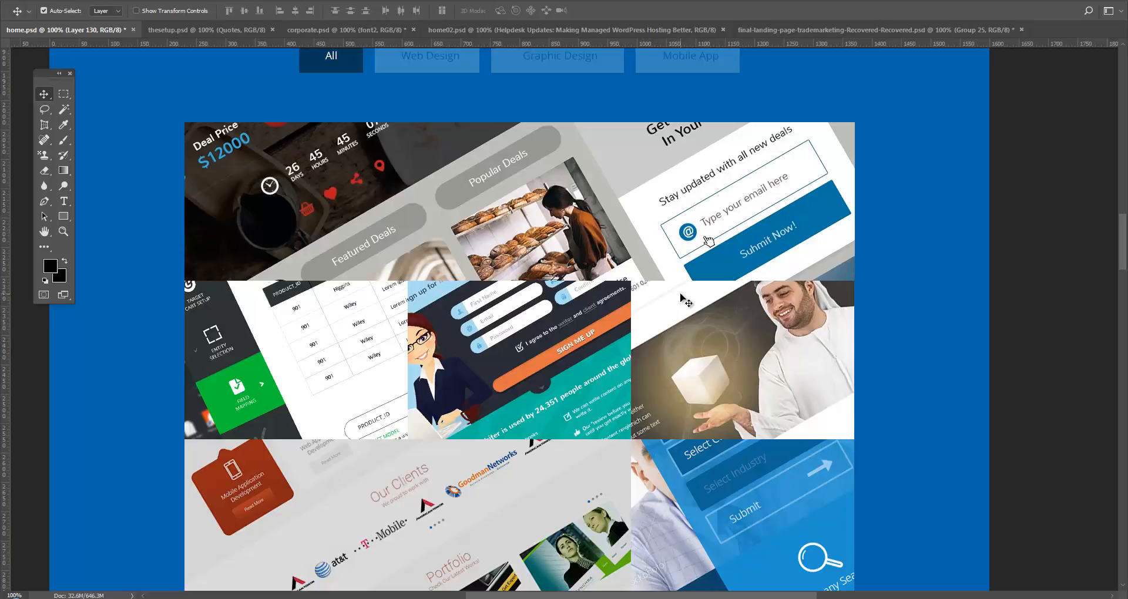
pyautogui.scroll(-4, 680, 303)
pyautogui.scroll(-6, 676, 300)
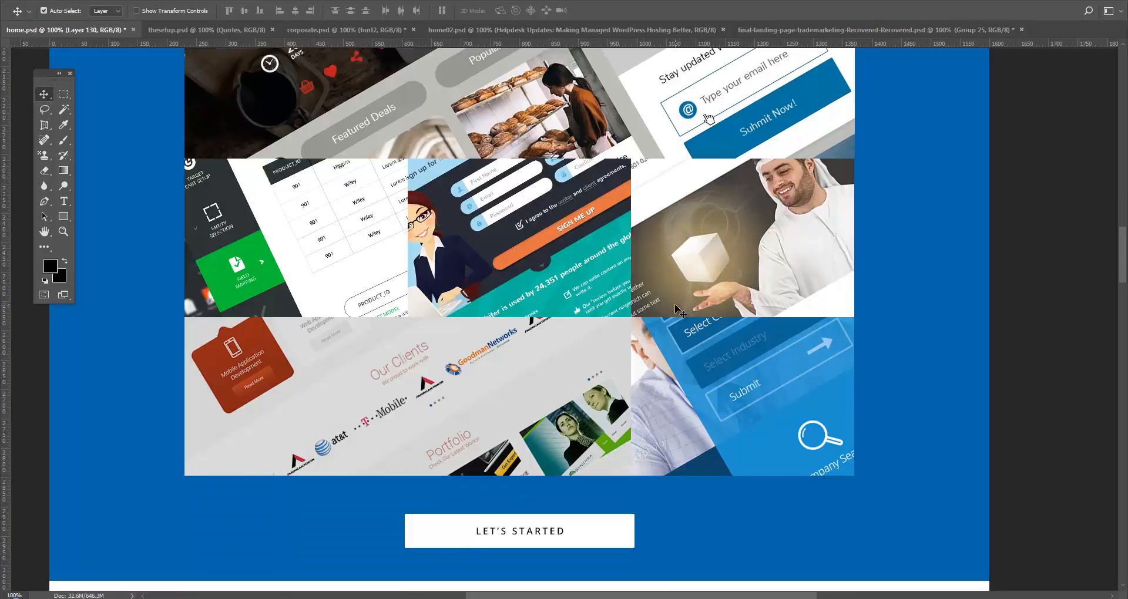
pyautogui.scroll(-8, 680, 317)
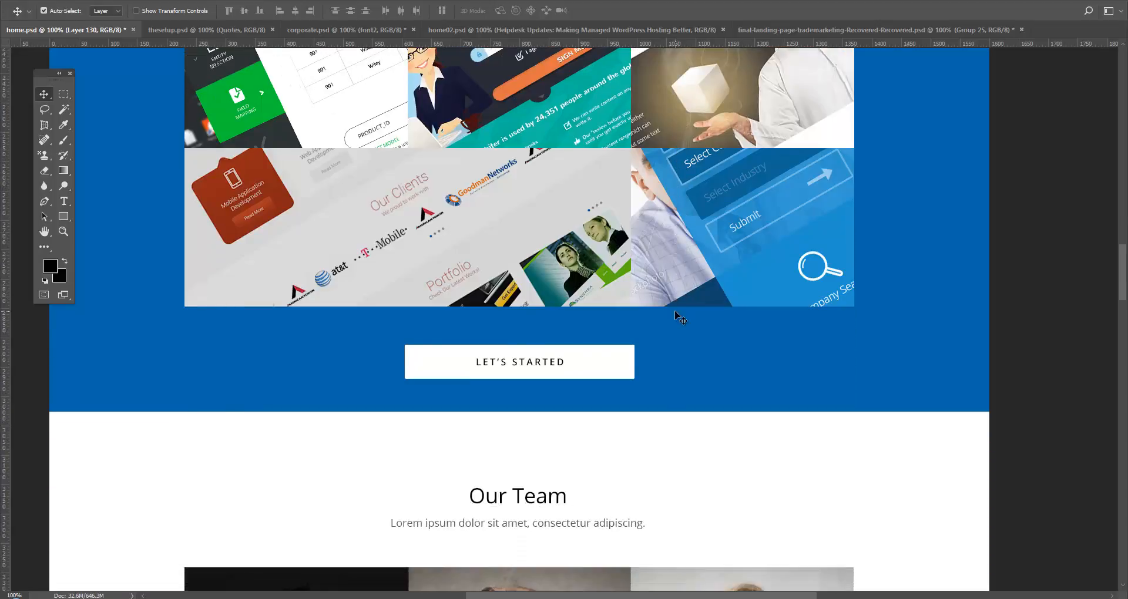
pyautogui.scroll(-2, 678, 343)
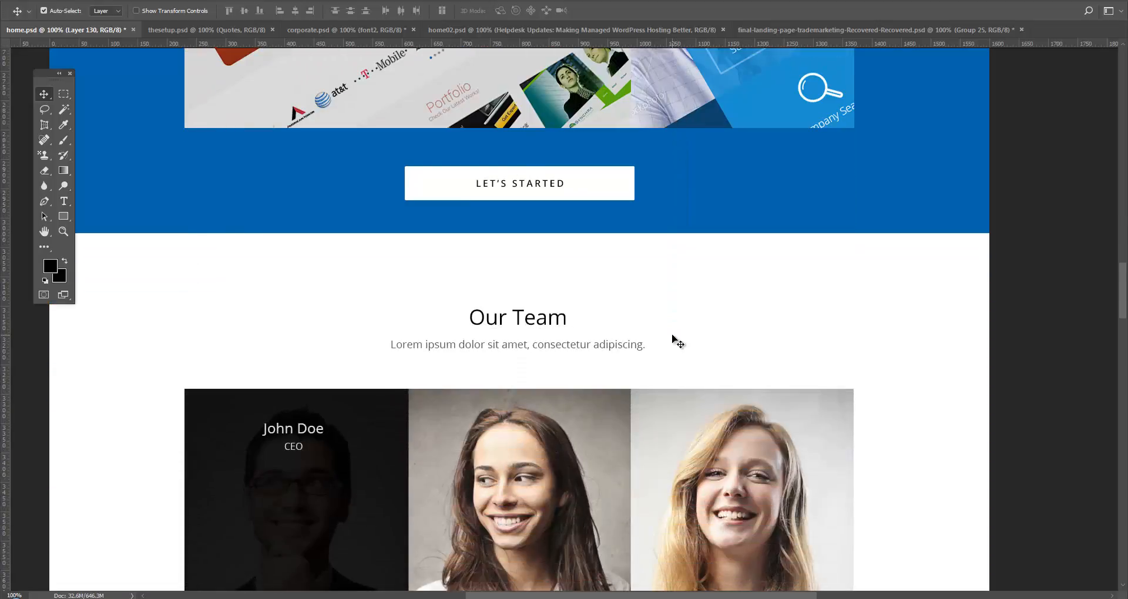
pyautogui.scroll(1, 675, 340)
pyautogui.scroll(-2, 644, 305)
pyautogui.scroll(-8, 646, 303)
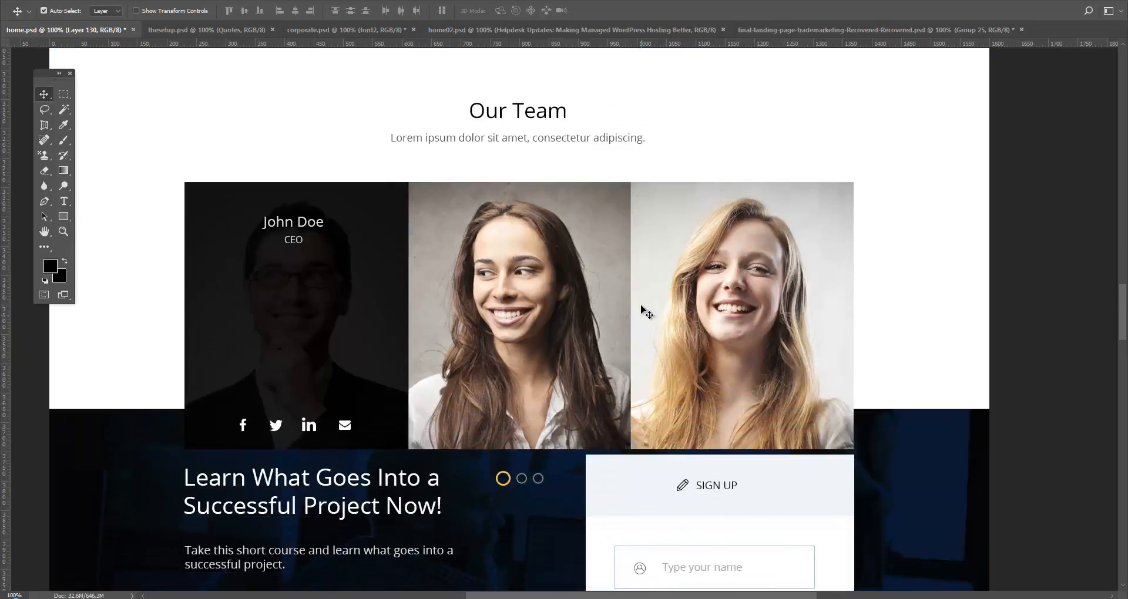
pyautogui.scroll(6, 644, 312)
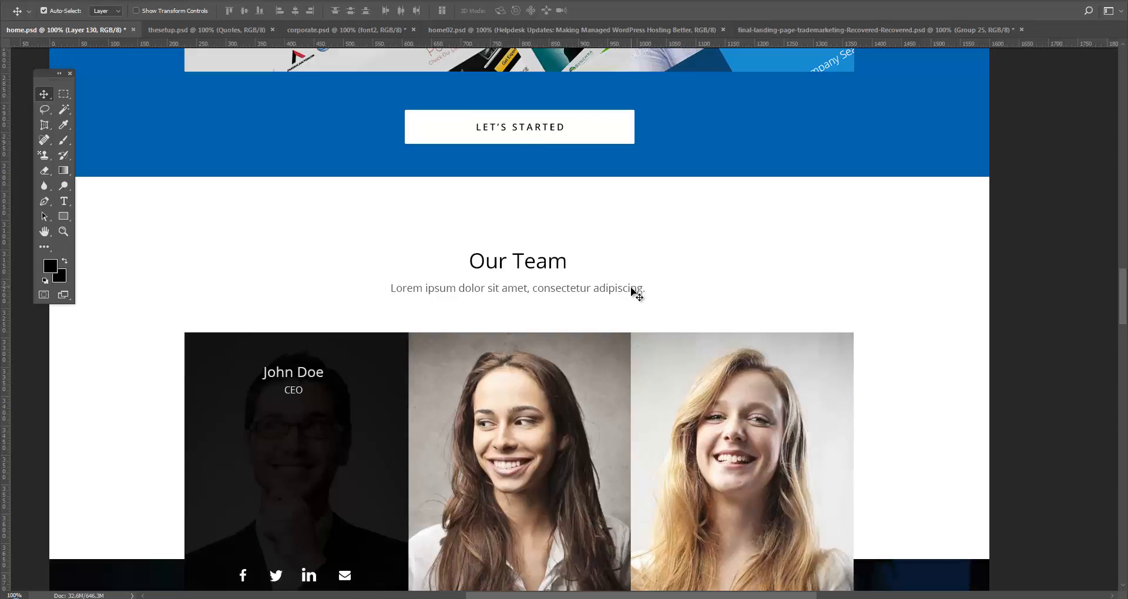
pyautogui.scroll(-4, 635, 323)
pyautogui.scroll(-6, 634, 326)
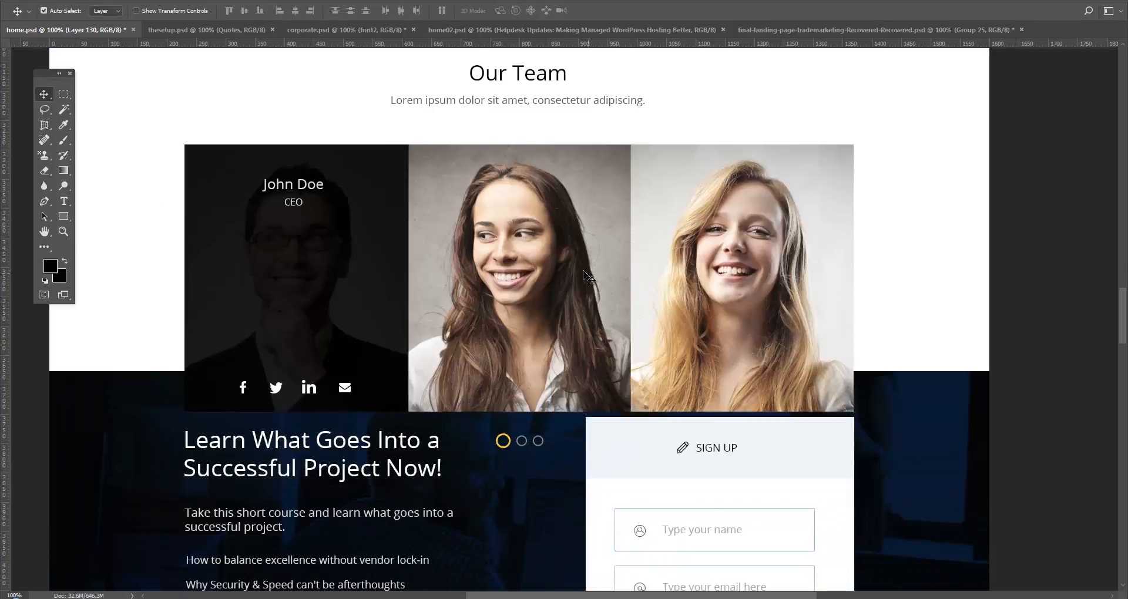
# - Set Auto-Select to Group and move the Our Team block up until its carousel dots sit on the white band above the sign-up section
pyautogui.scroll(-4, 561, 323)
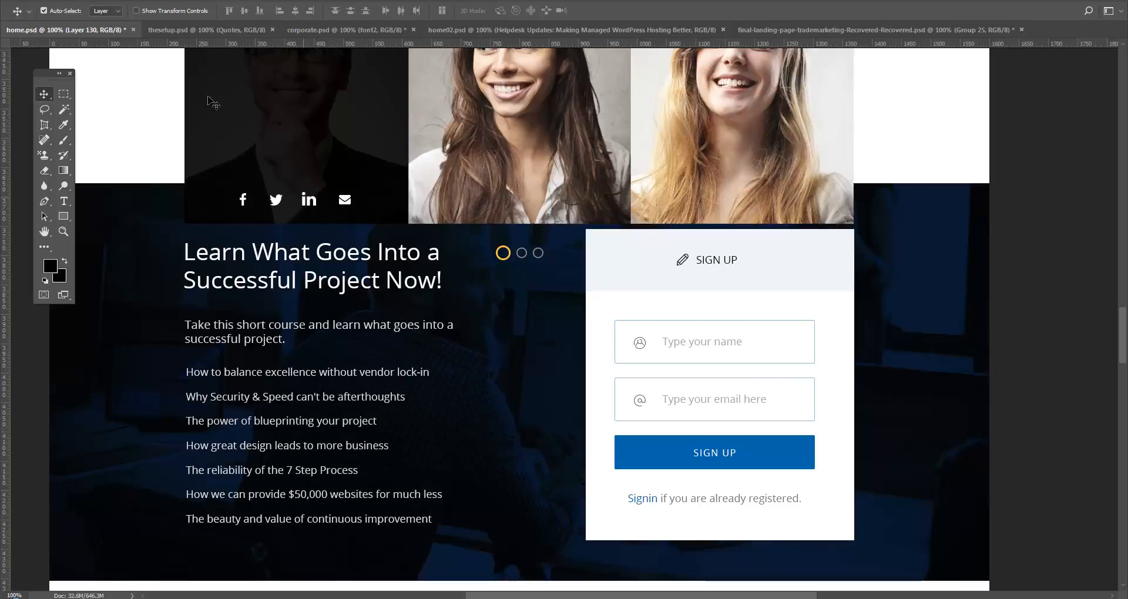
pyautogui.click(112, 12)
pyautogui.click(98, 21)
pyautogui.moveTo(491, 175); pyautogui.dragTo(511, 121)
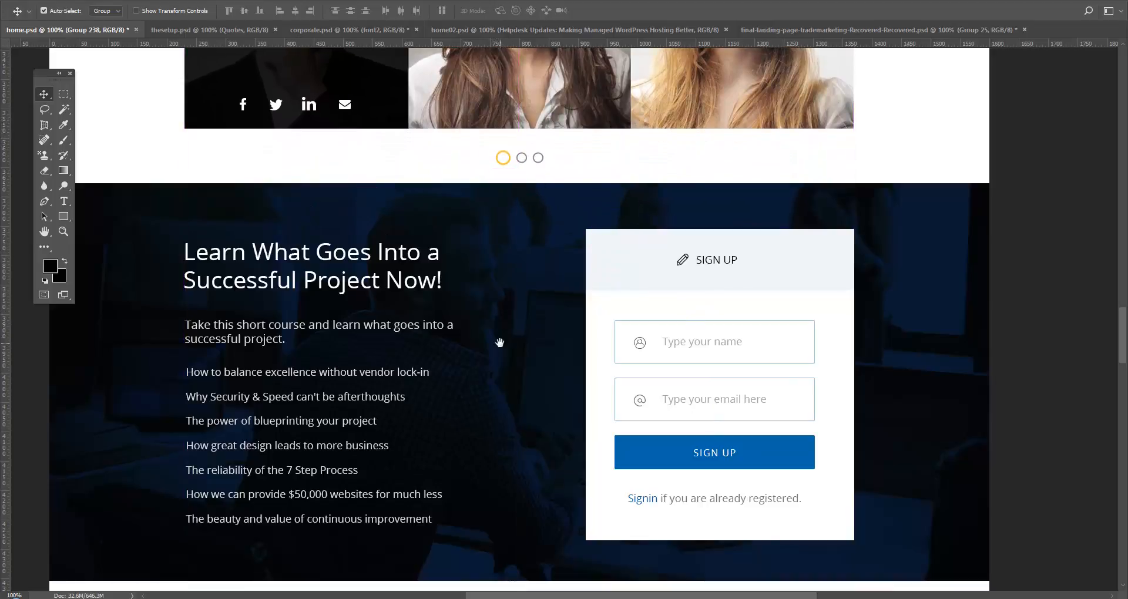
# - Examine the page from the sign-up section through Recent Stories to the But Does It Work? testimonials
pyautogui.moveTo(499, 340); pyautogui.dragTo(505, 281)
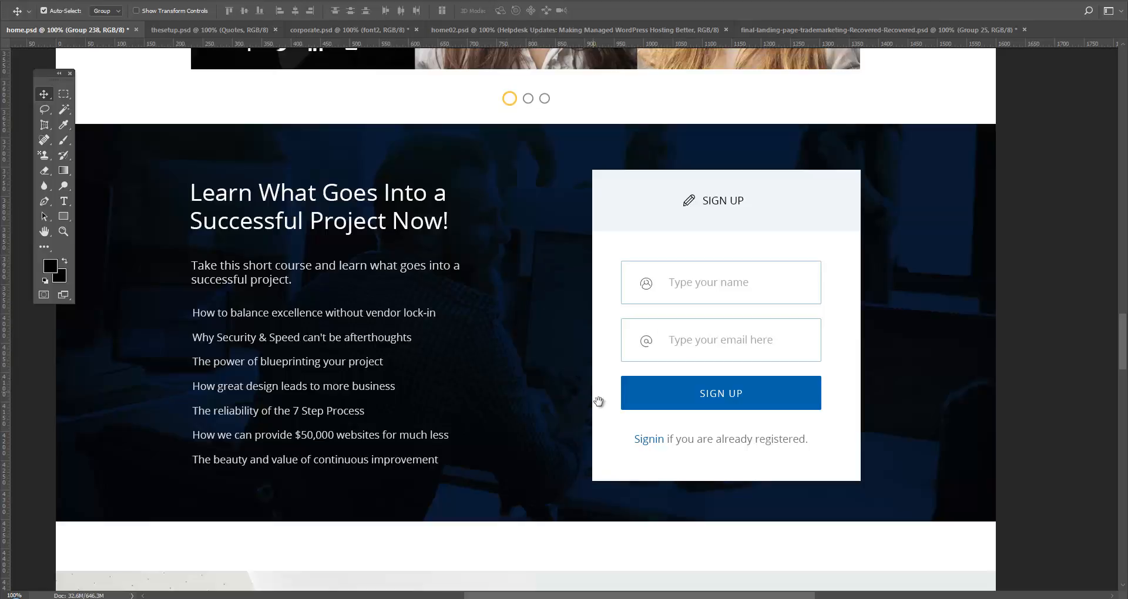
pyautogui.moveTo(598, 364); pyautogui.dragTo(605, 279)
pyautogui.scroll(-5, 605, 279)
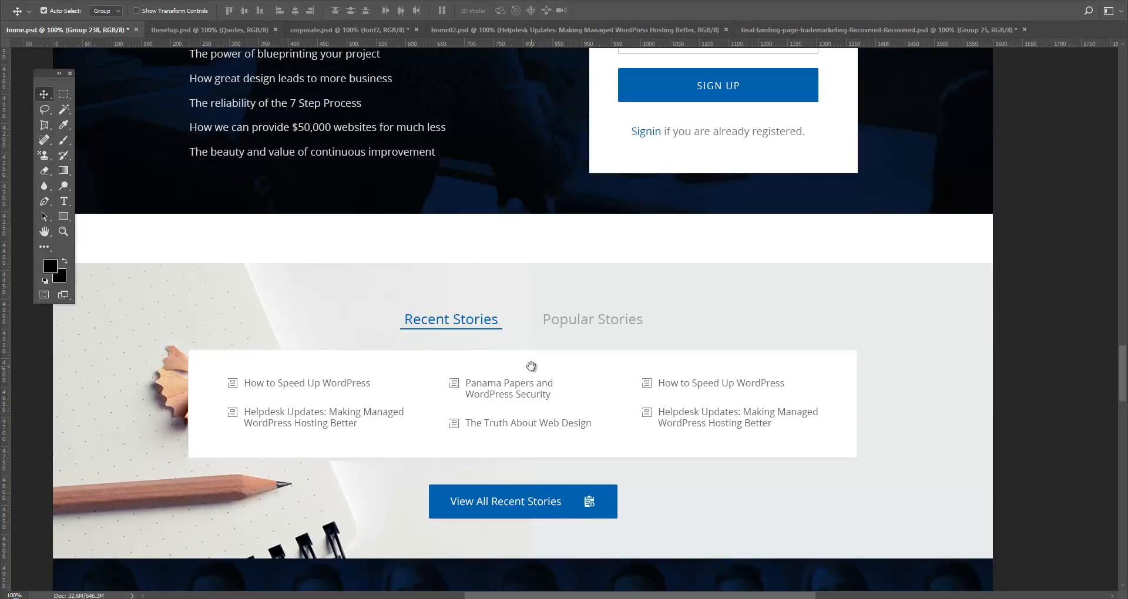
pyautogui.scroll(-2, 558, 373)
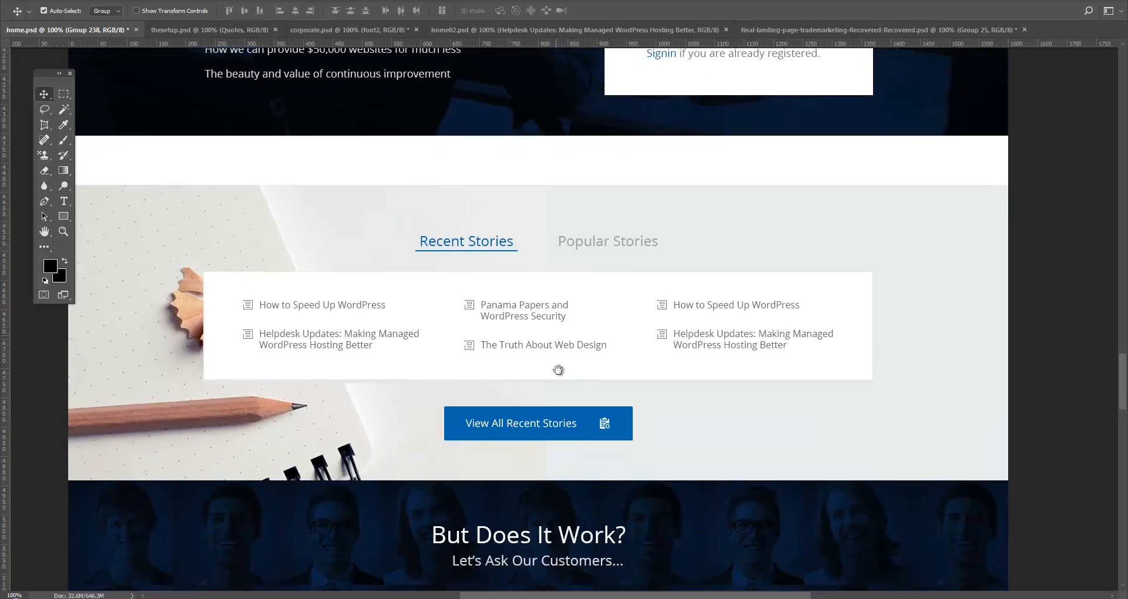
pyautogui.scroll(-5, 558, 372)
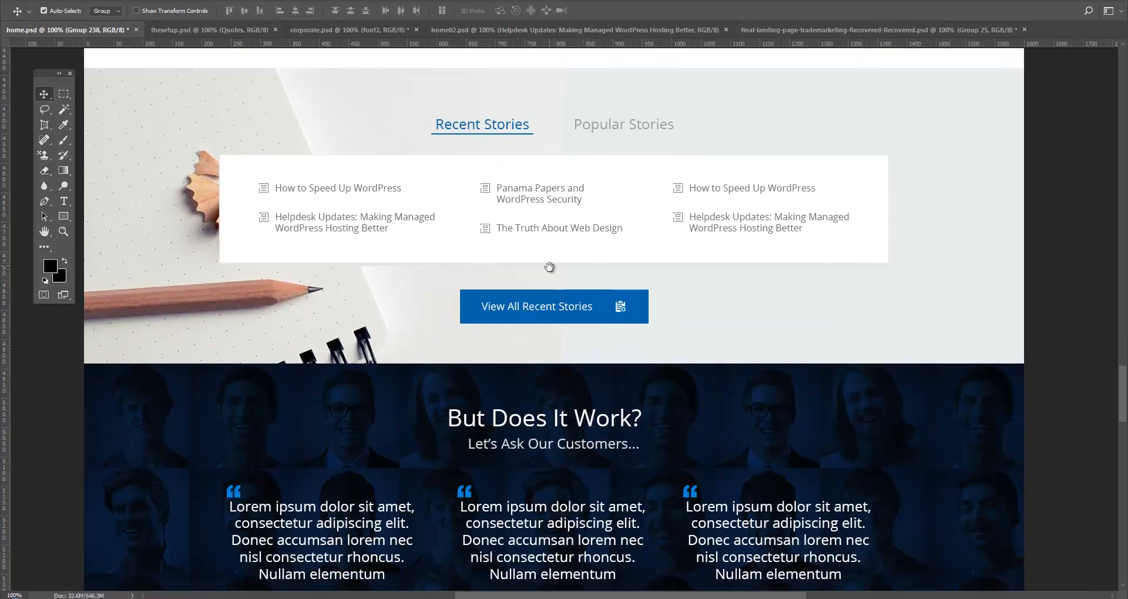
pyautogui.scroll(-1, 574, 367)
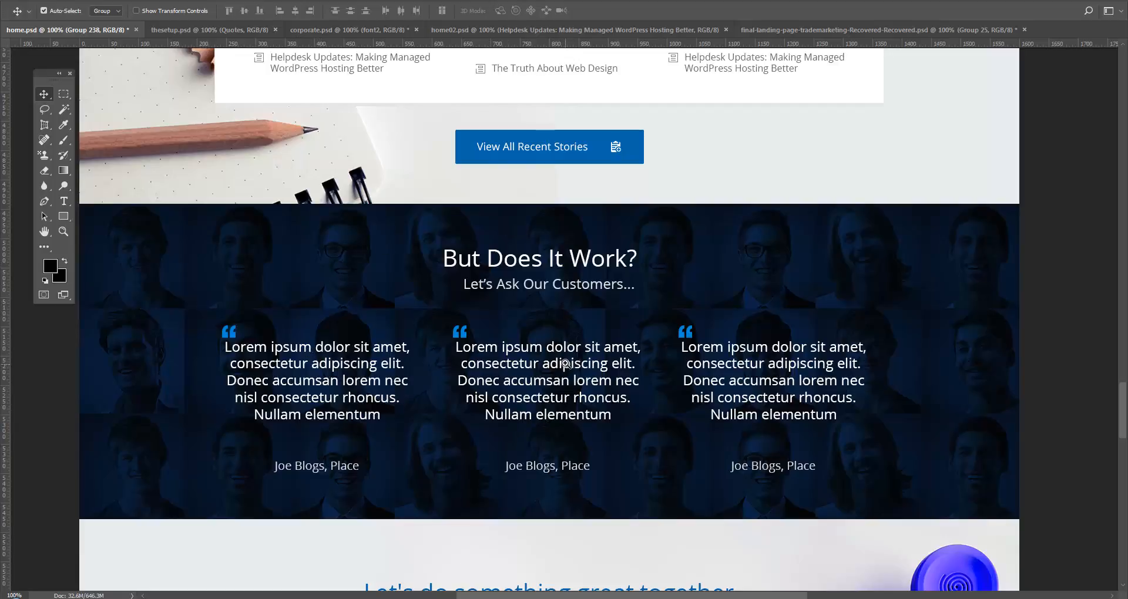
pyautogui.scroll(-1, 564, 365)
# - Zoom out to 66.67% and review the layout from Our Team down to the blank area at the page's end
pyautogui.scroll(10, 571, 323)
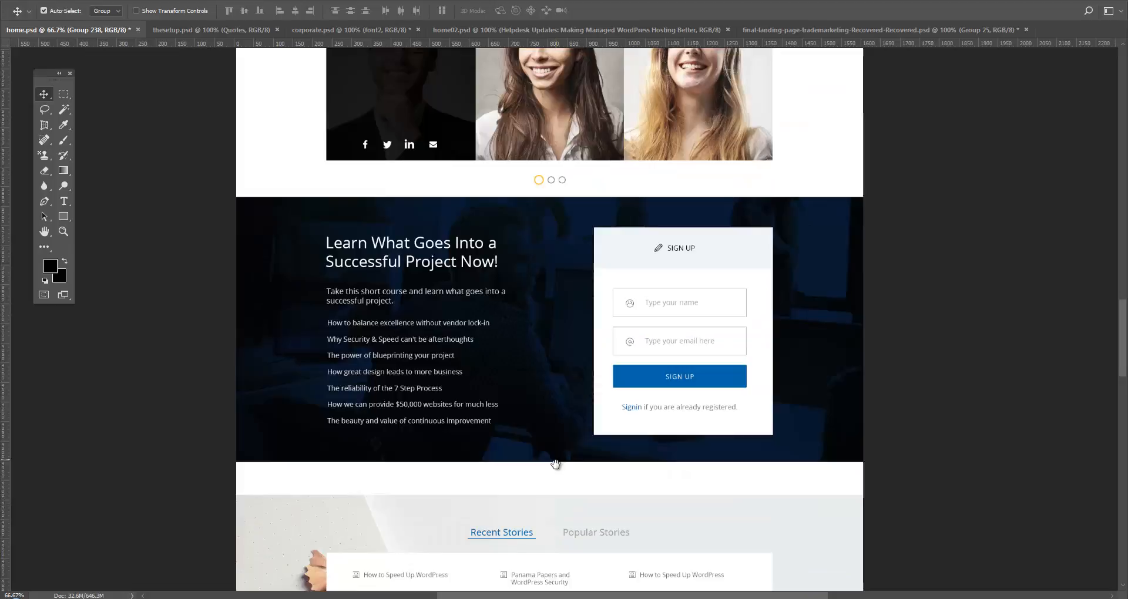
pyautogui.moveTo(556, 464); pyautogui.dragTo(555, 477)
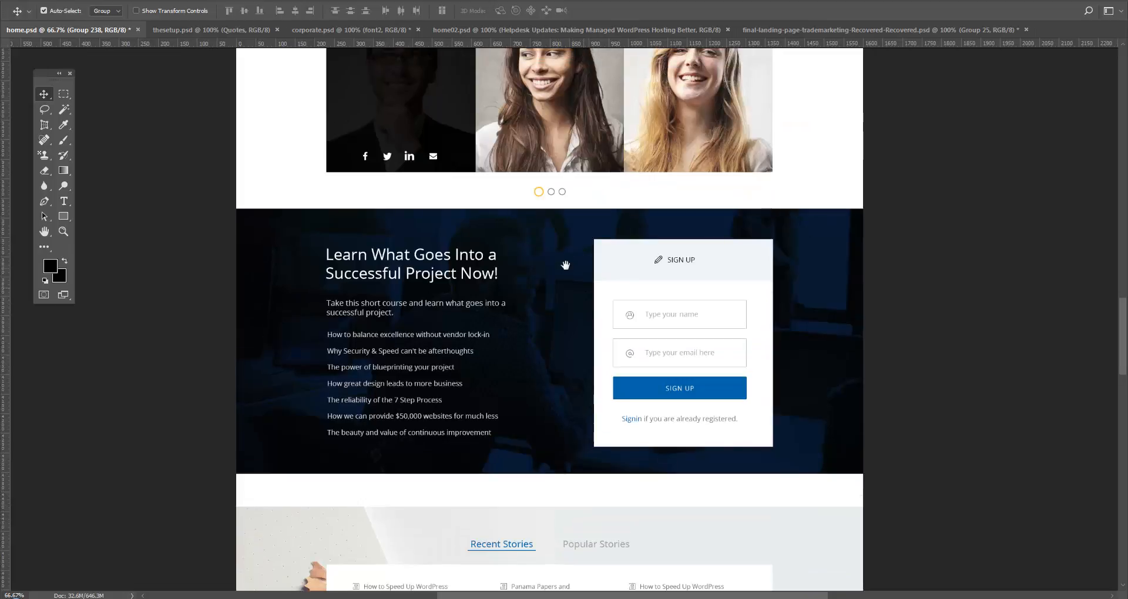
pyautogui.moveTo(552, 244); pyautogui.dragTo(564, 448)
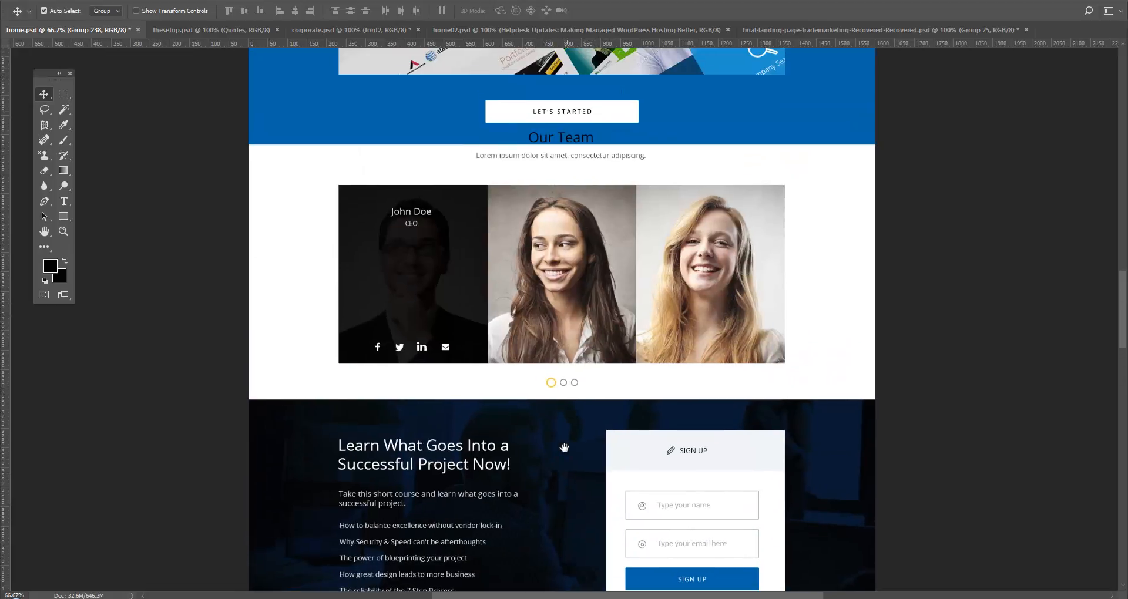
pyautogui.moveTo(571, 309); pyautogui.dragTo(563, 249)
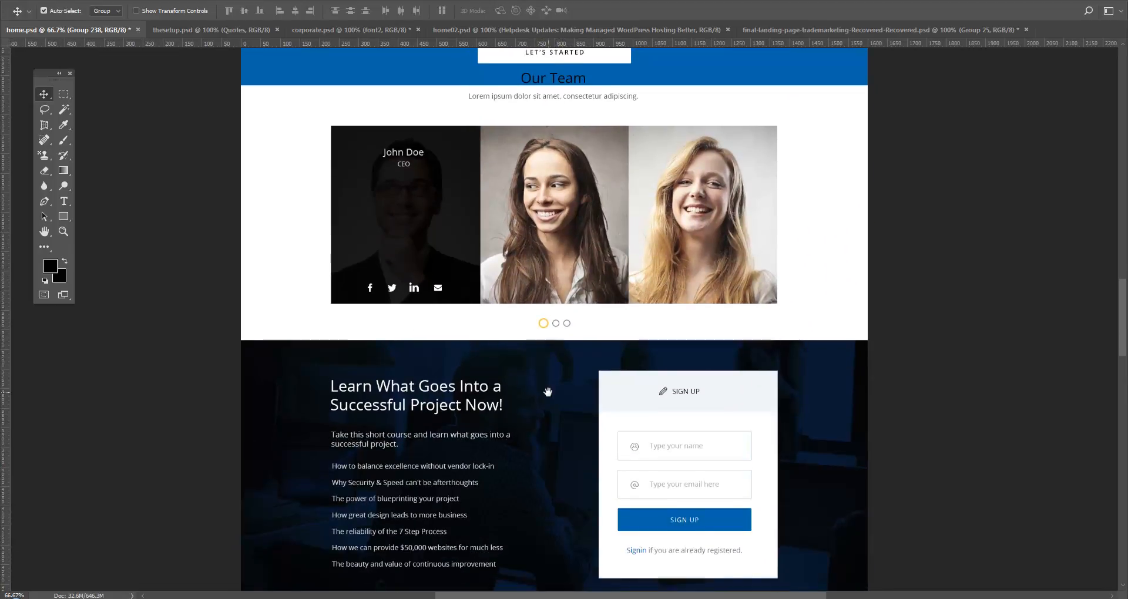
pyautogui.moveTo(548, 392); pyautogui.dragTo(546, 231)
pyautogui.moveTo(544, 335); pyautogui.dragTo(532, 210)
pyautogui.moveTo(545, 392); pyautogui.dragTo(537, 224)
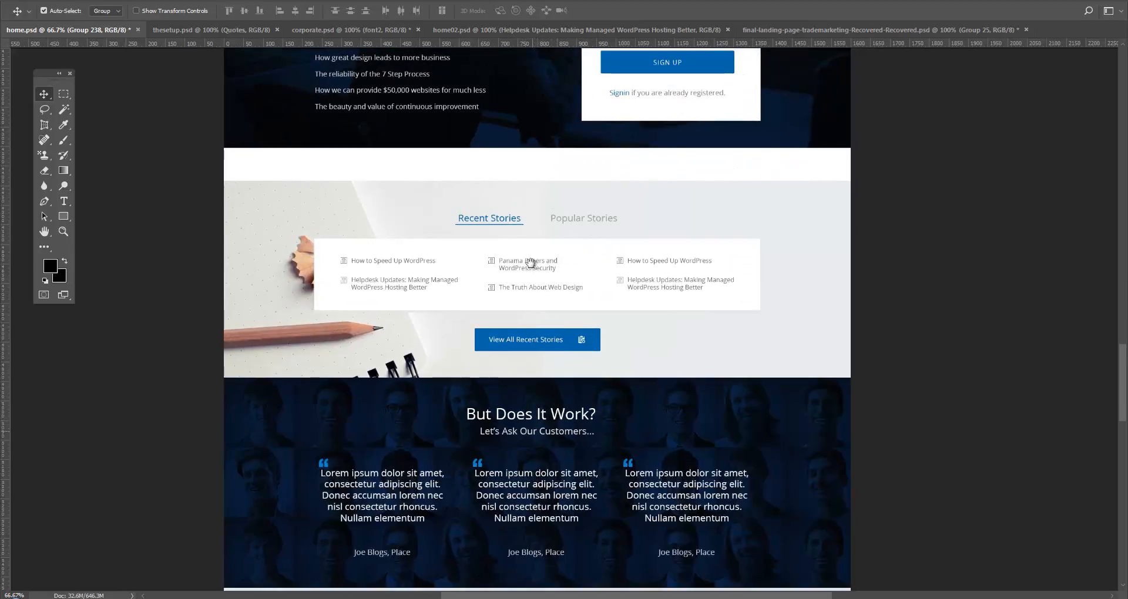
pyautogui.moveTo(531, 446); pyautogui.dragTo(524, 259)
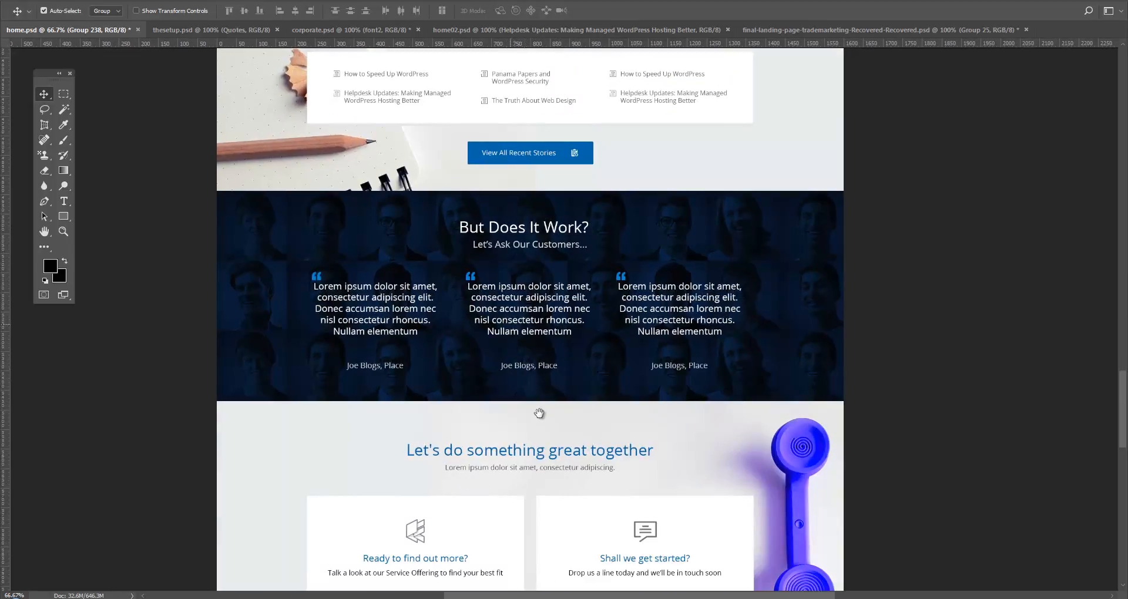
pyautogui.moveTo(541, 426); pyautogui.dragTo(536, 279)
pyautogui.moveTo(617, 369); pyautogui.dragTo(617, 265)
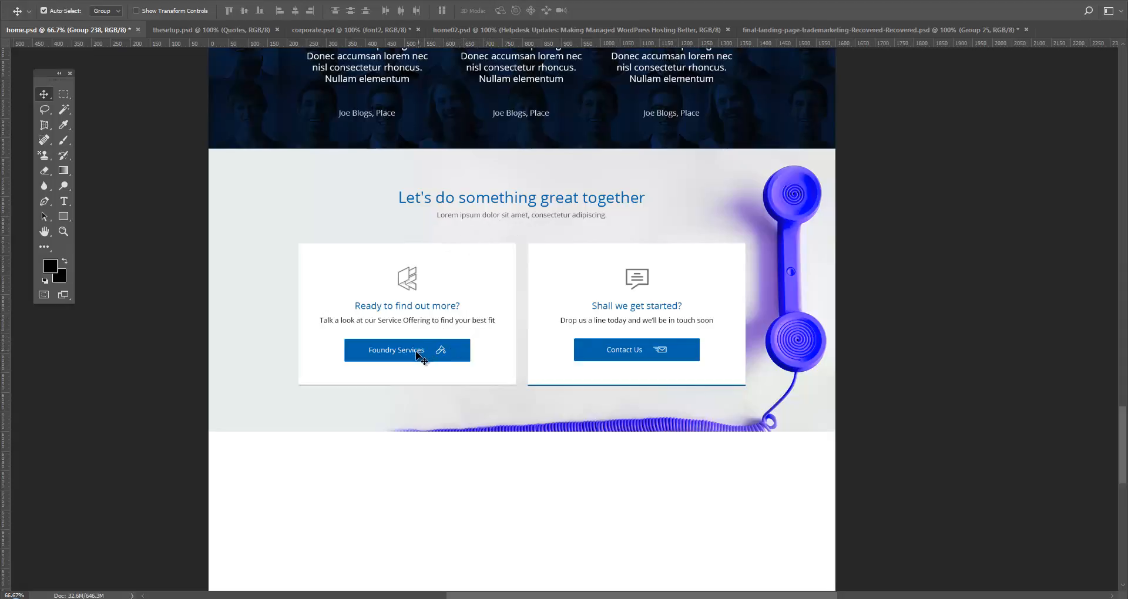
pyautogui.hotkey('ctrl', 'space')
pyautogui.press('space')
pyautogui.moveTo(632, 357); pyautogui.dragTo(627, 239)
pyautogui.moveTo(612, 406); pyautogui.dragTo(588, 261)
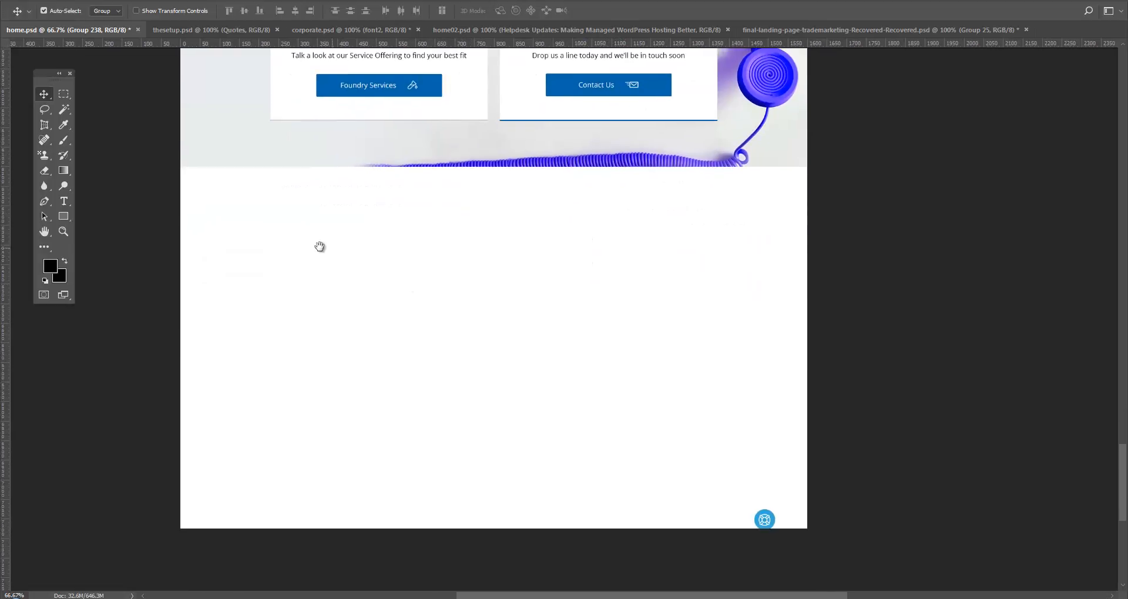
# - Review the page in reverse from the blank end area back up to the Our Works tiles
pyautogui.press('space')
pyautogui.moveTo(583, 264); pyautogui.dragTo(574, 483)
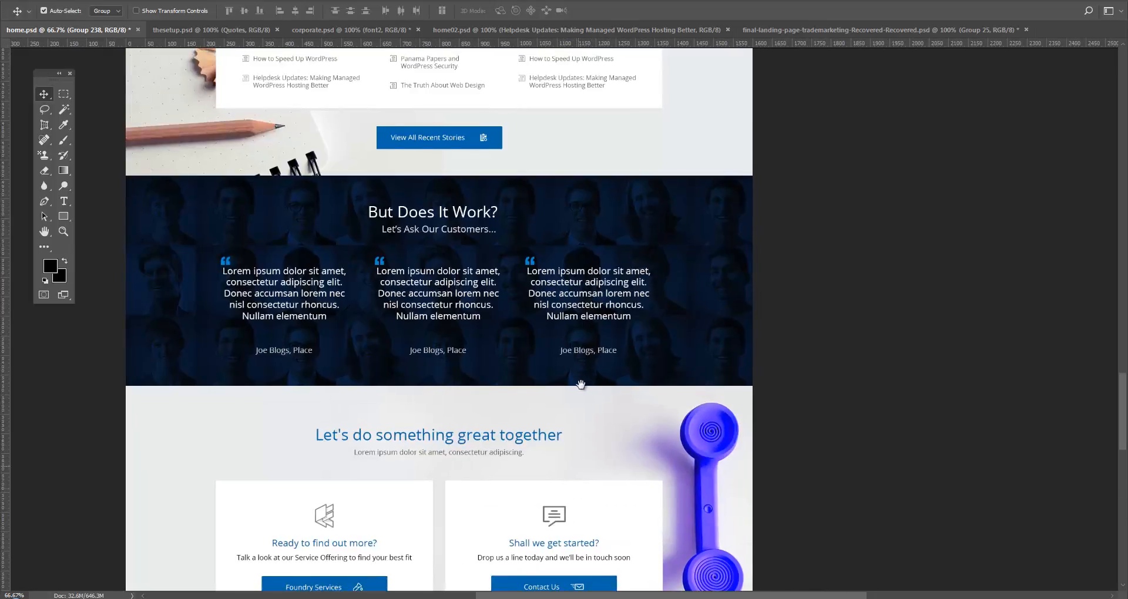
pyautogui.moveTo(580, 384); pyautogui.dragTo(596, 460)
pyautogui.moveTo(614, 237); pyautogui.dragTo(625, 405)
pyautogui.moveTo(624, 365); pyautogui.dragTo(627, 395)
pyautogui.moveTo(612, 195); pyautogui.dragTo(612, 405)
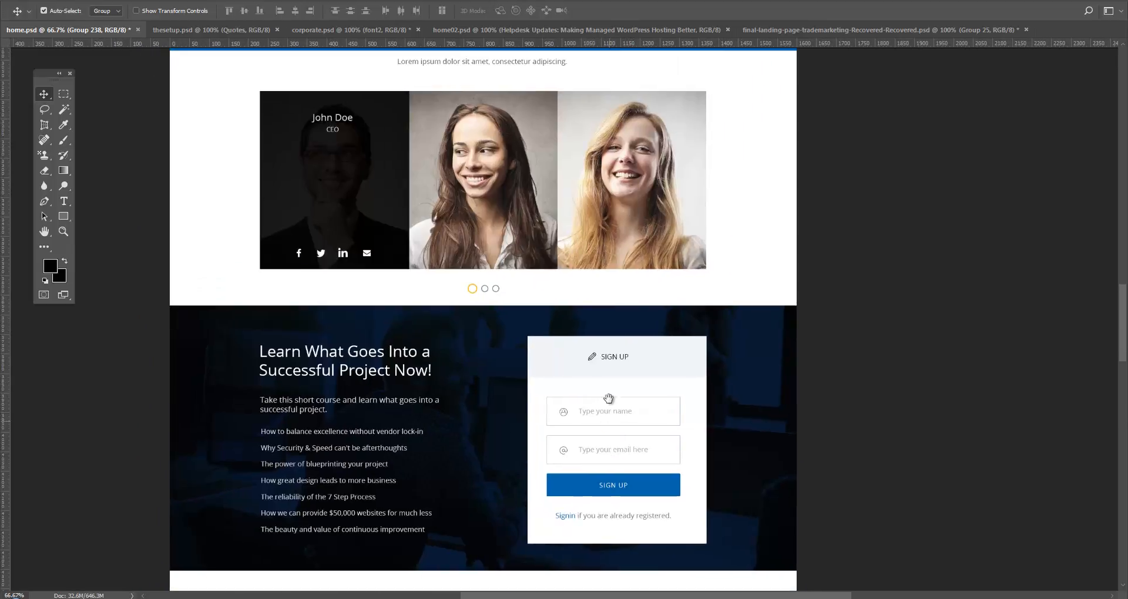
pyautogui.moveTo(613, 270); pyautogui.dragTo(614, 287)
pyautogui.moveTo(611, 194); pyautogui.dragTo(604, 403)
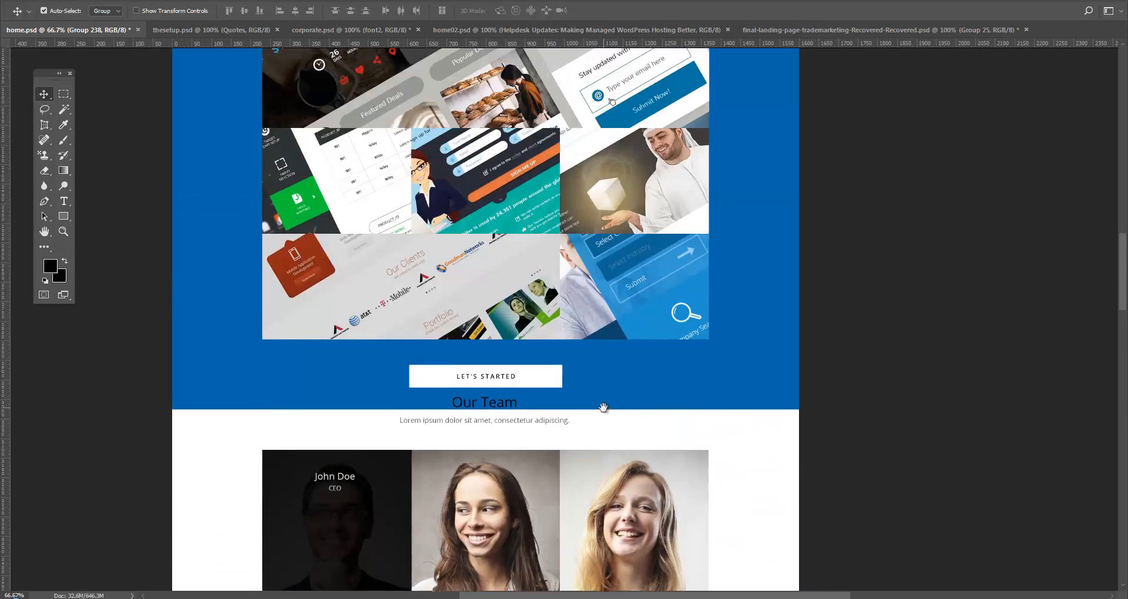
pyautogui.moveTo(596, 293); pyautogui.dragTo(595, 400)
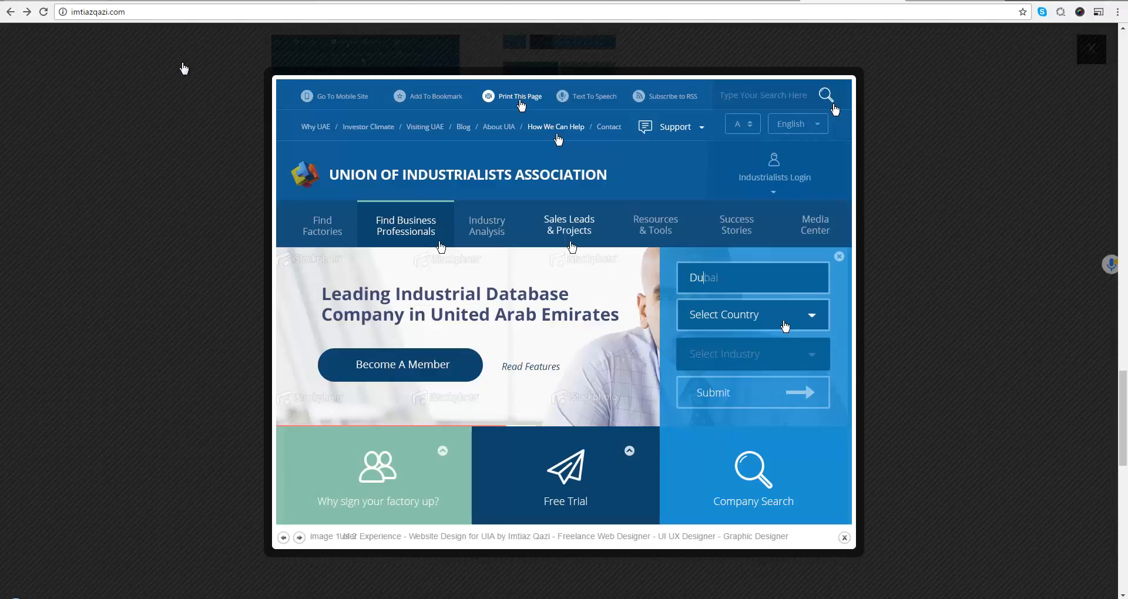
# - Switch to the YouTube channel page in the browser and open the video about Real Time Preview in Adobe Dreamweaver CC 2017, keeping it paused
pyautogui.click(154, 1)
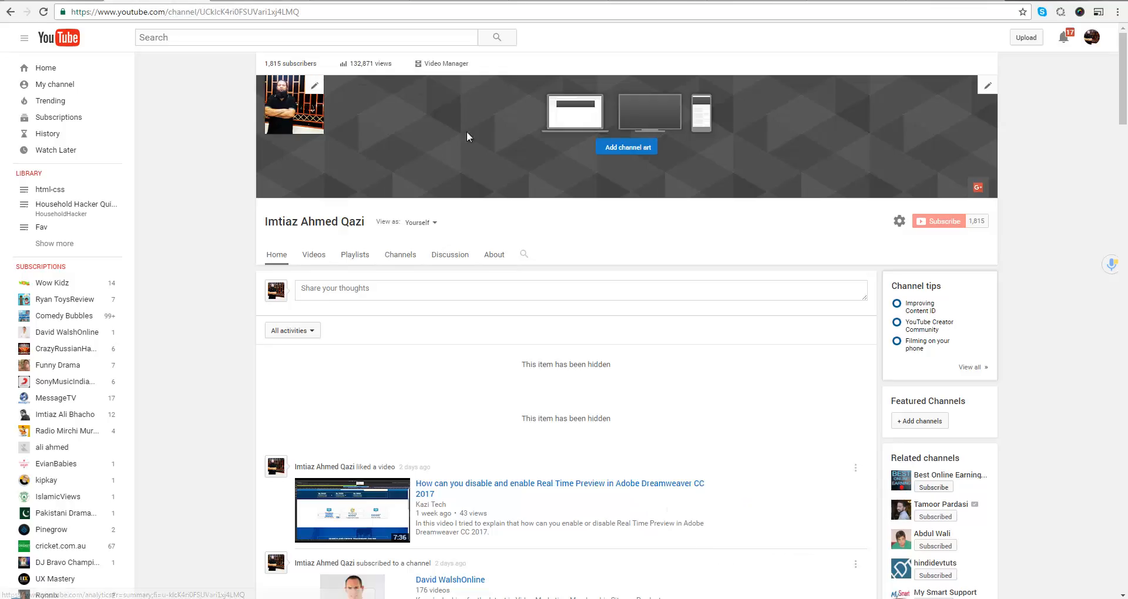
pyautogui.scroll(-1, 640, 218)
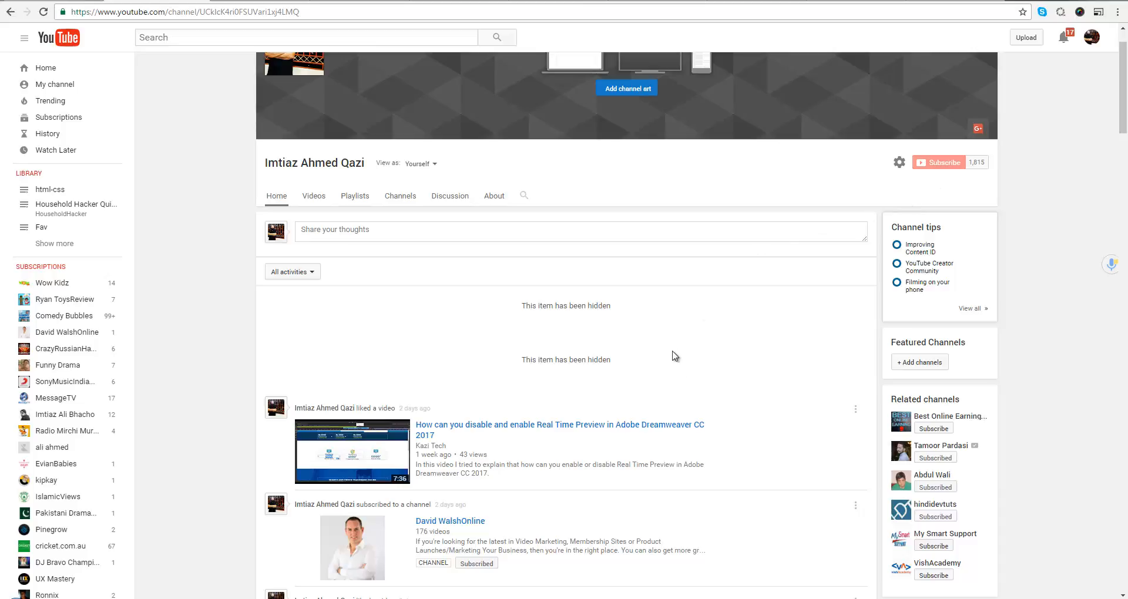
pyautogui.click(647, 431)
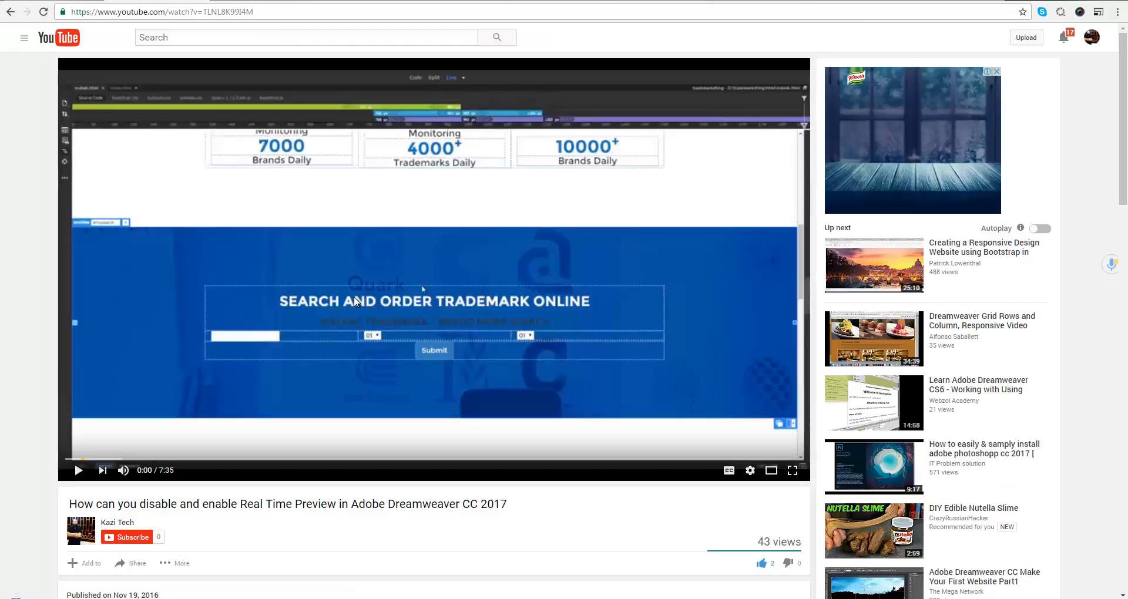
pyautogui.click(69, 474)
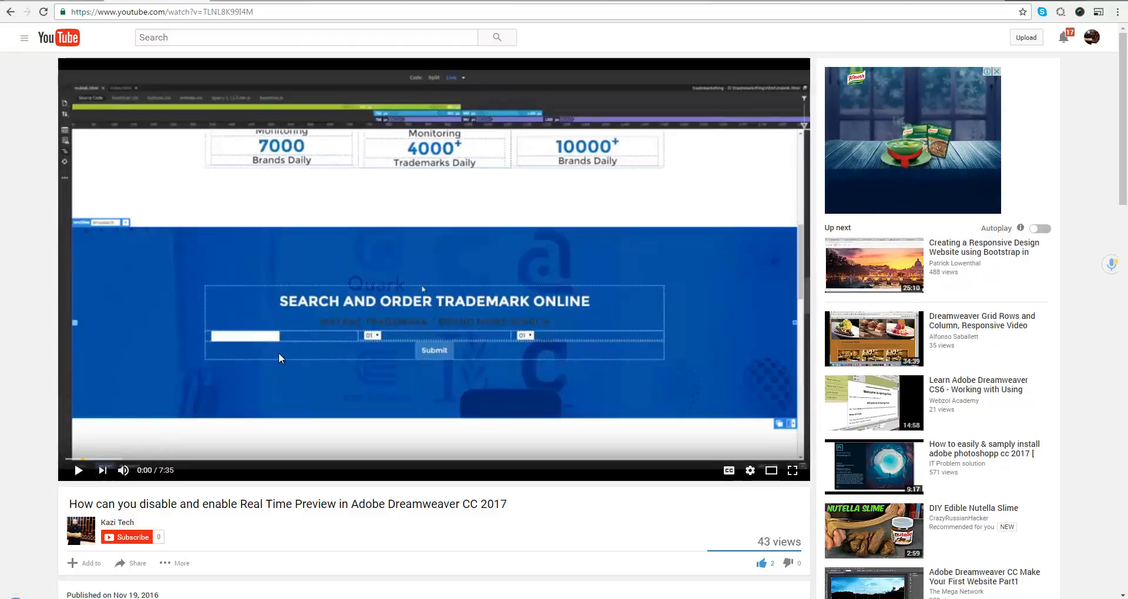
pyautogui.scroll(-2, 279, 353)
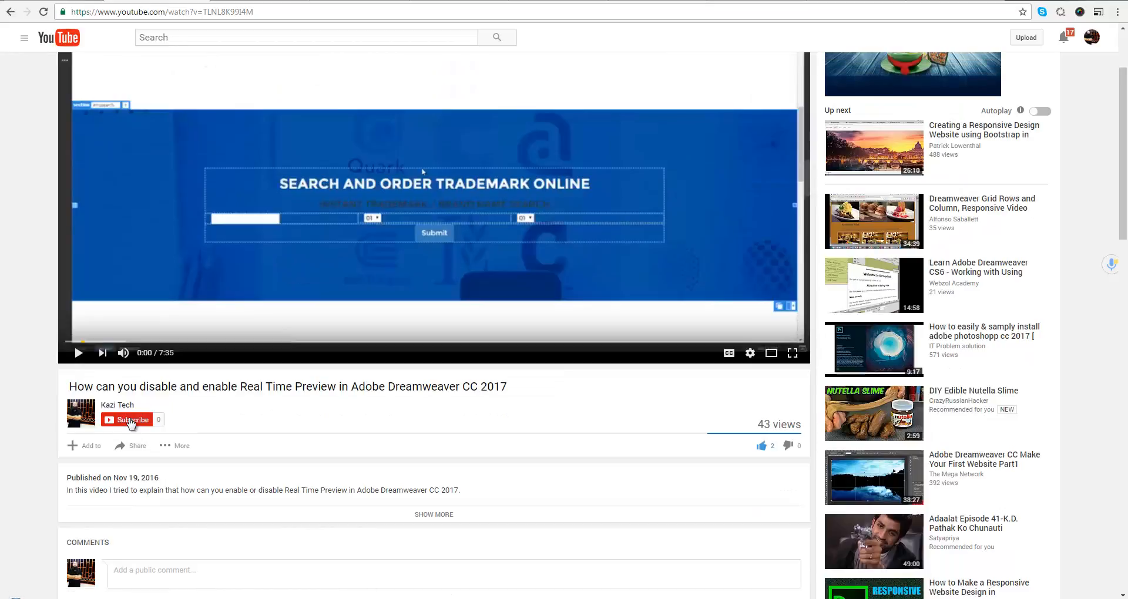
# - Try subscribing to the Kazi Tech channel and opening its notification options, cancelling the dialog and removing the subscription
pyautogui.click(130, 420)
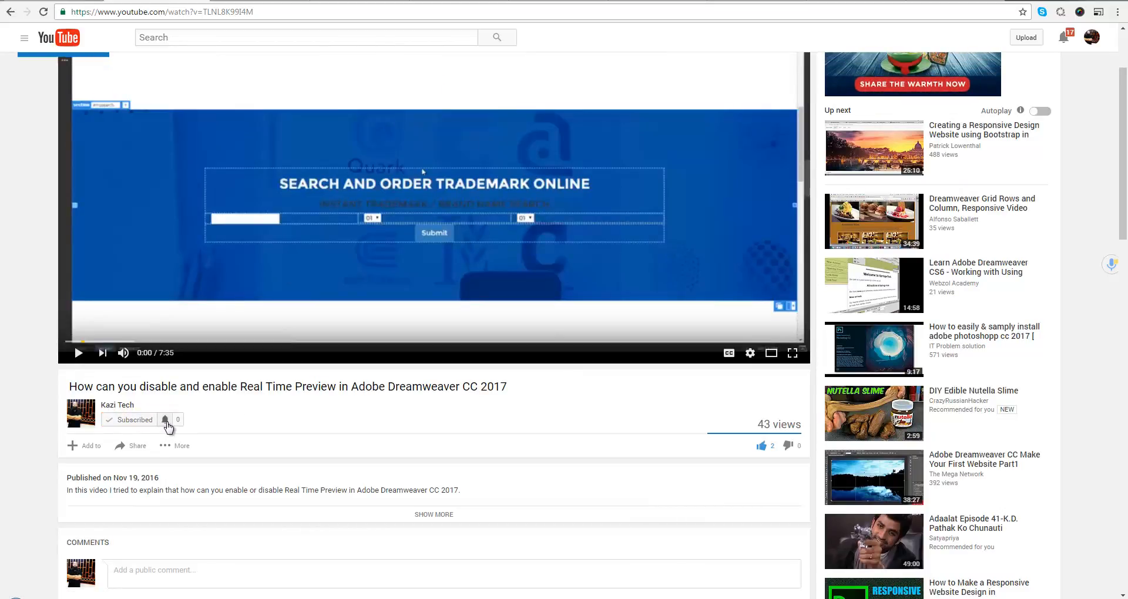
pyautogui.click(165, 421)
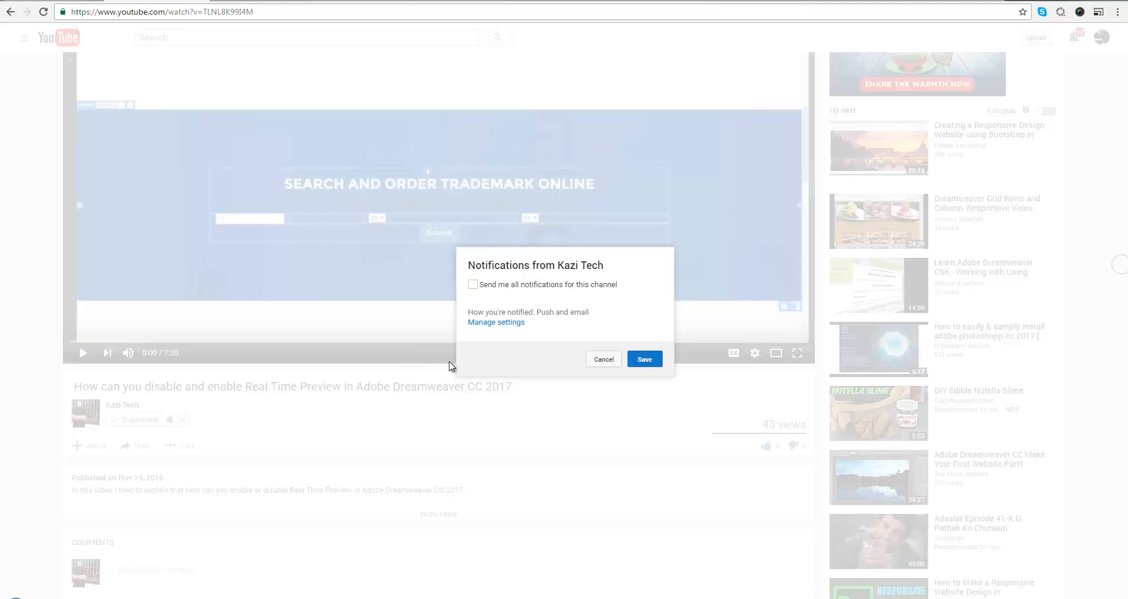
pyautogui.click(597, 359)
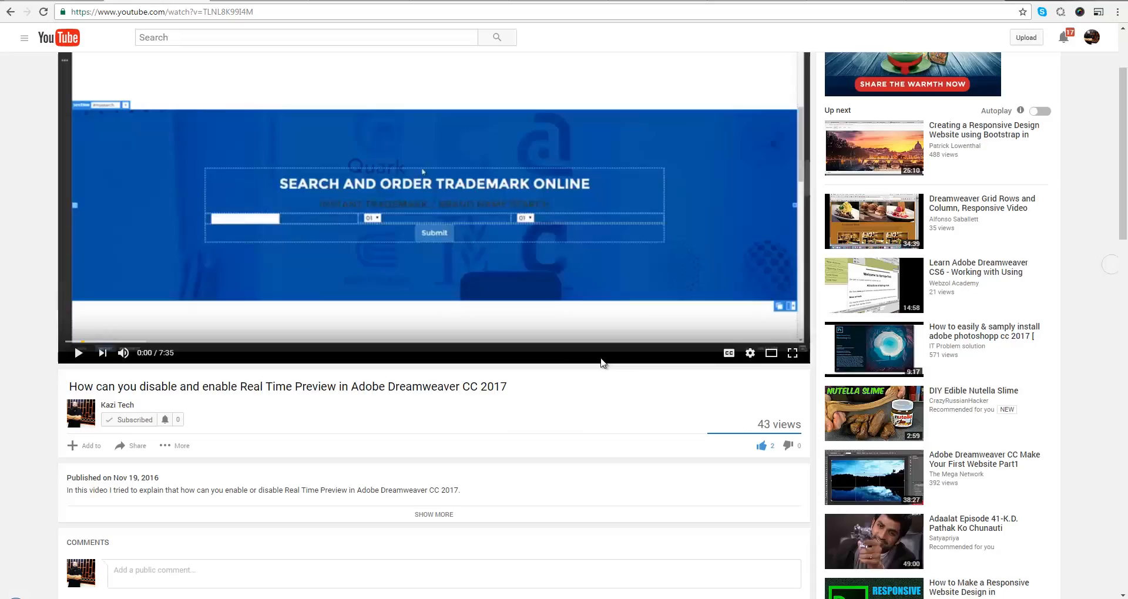
pyautogui.click(131, 420)
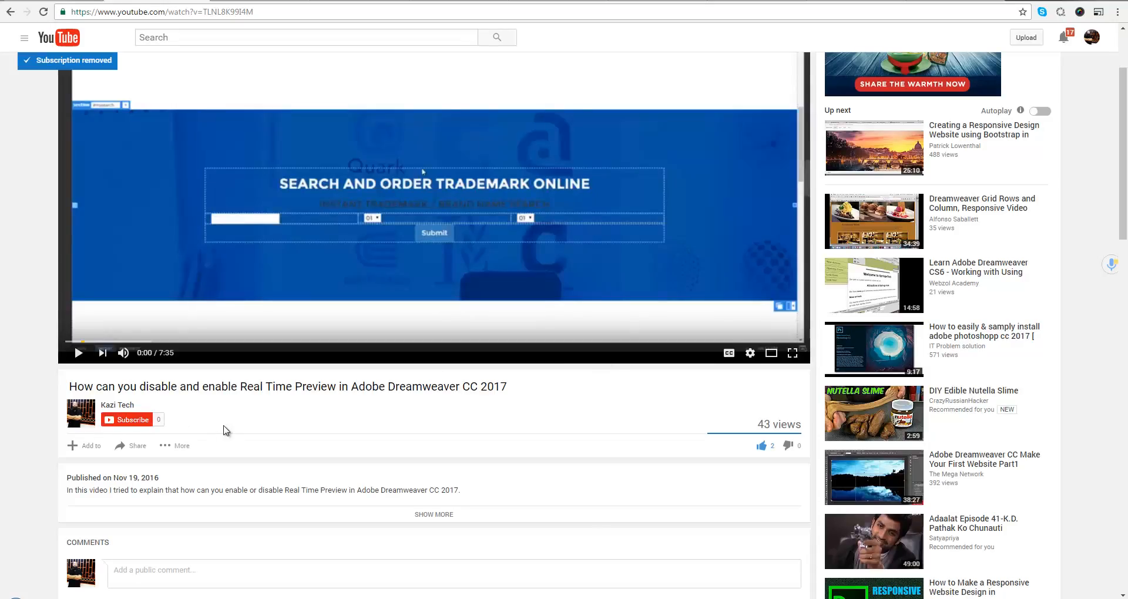